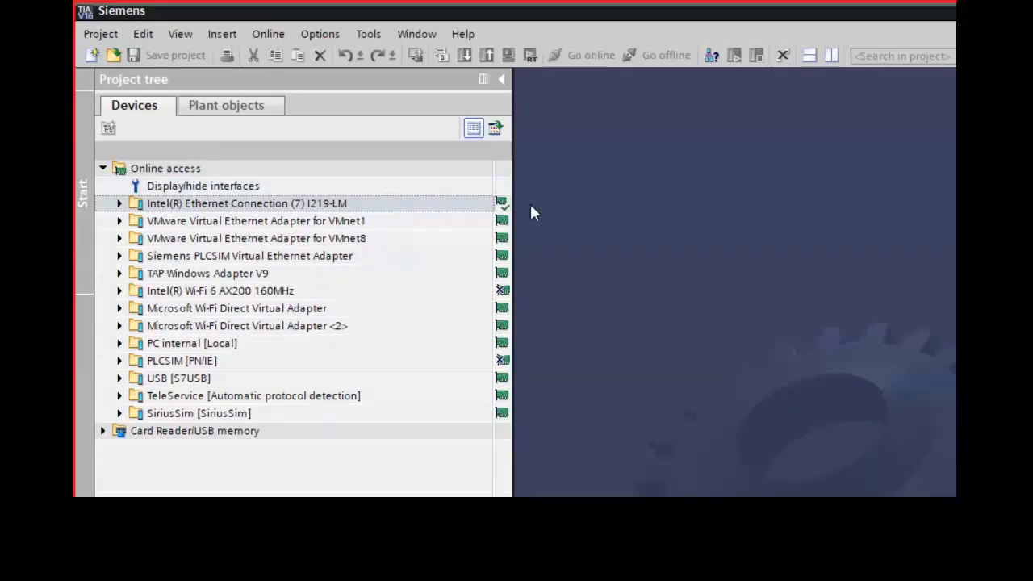
# Update the list of accessible devices on the Intel Ethernet adapter
pyautogui.moveTo(501, 211)
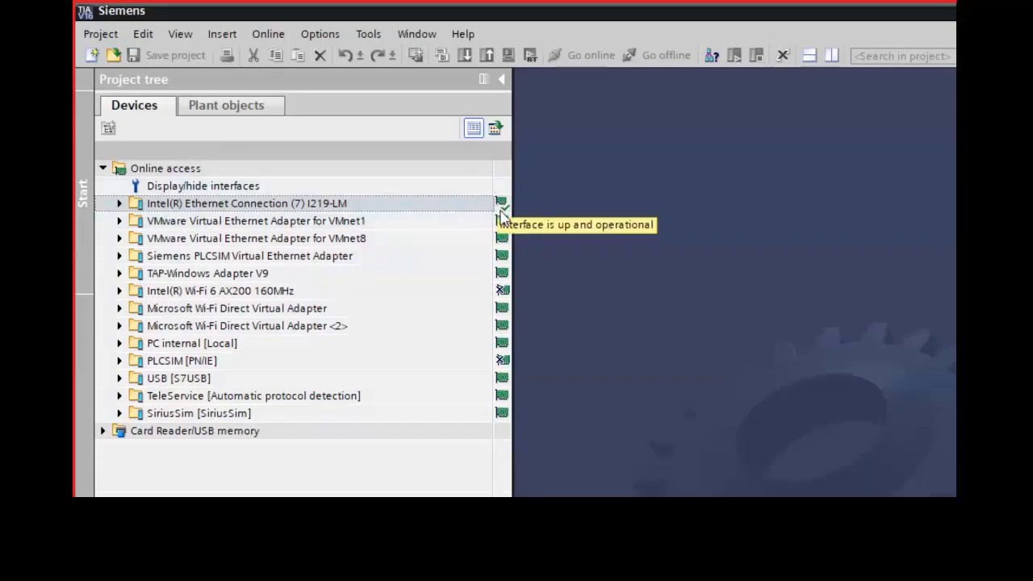
pyautogui.click(118, 204)
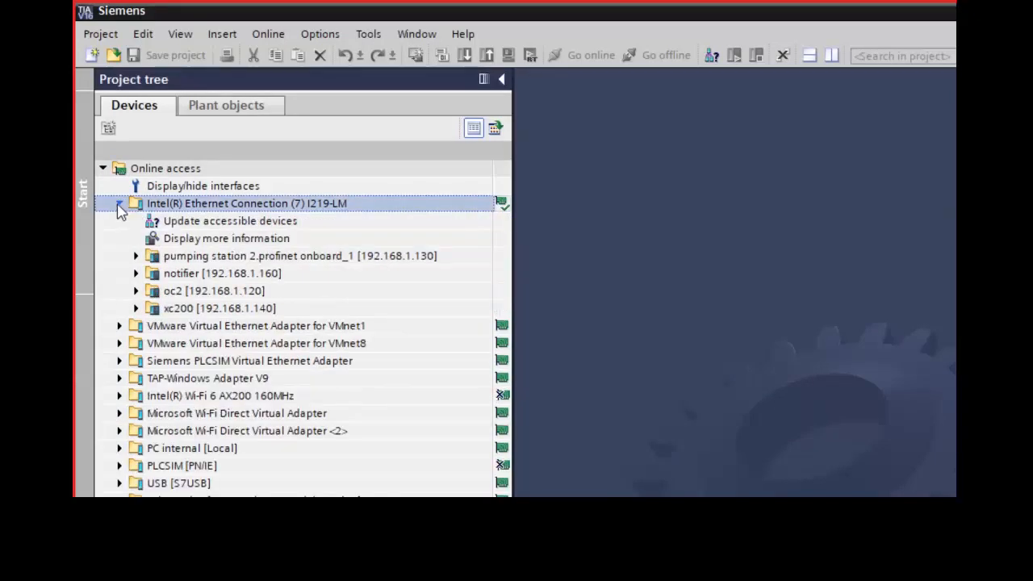
pyautogui.doubleClick(224, 226)
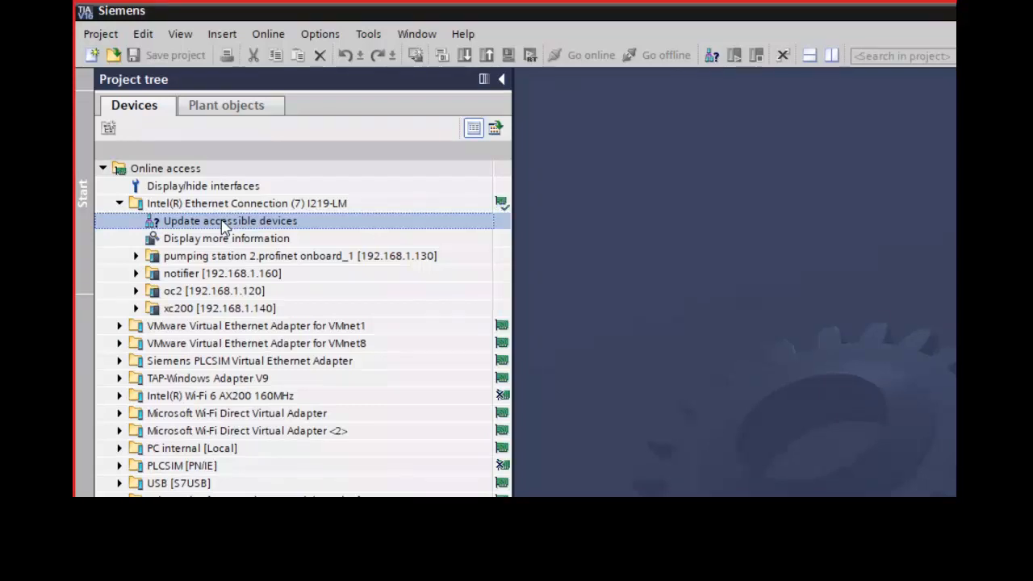
# Expand pumping station 2.profinet onboard_1 and open its online diagnostics
pyautogui.click(200, 259)
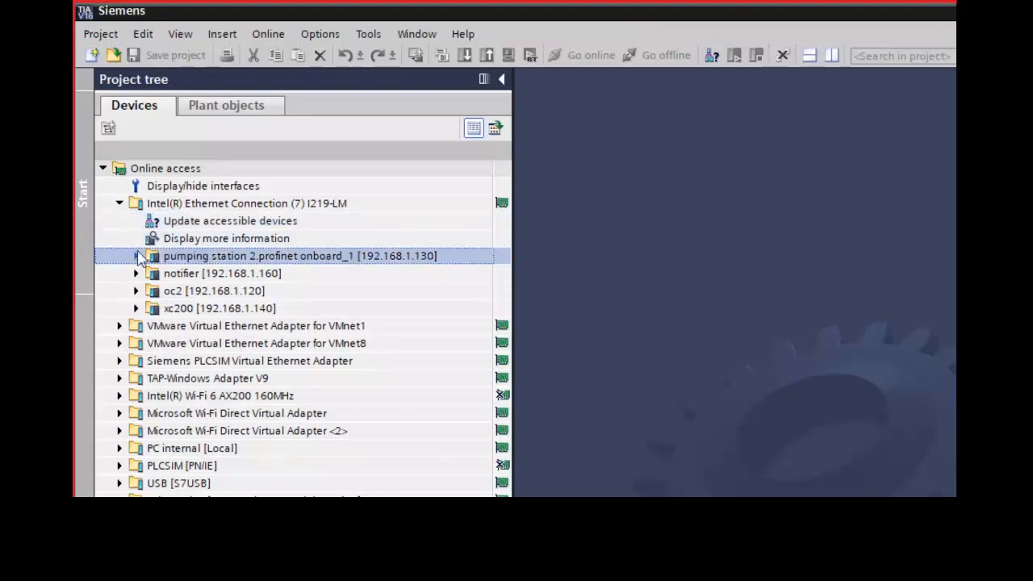
pyautogui.click(136, 256)
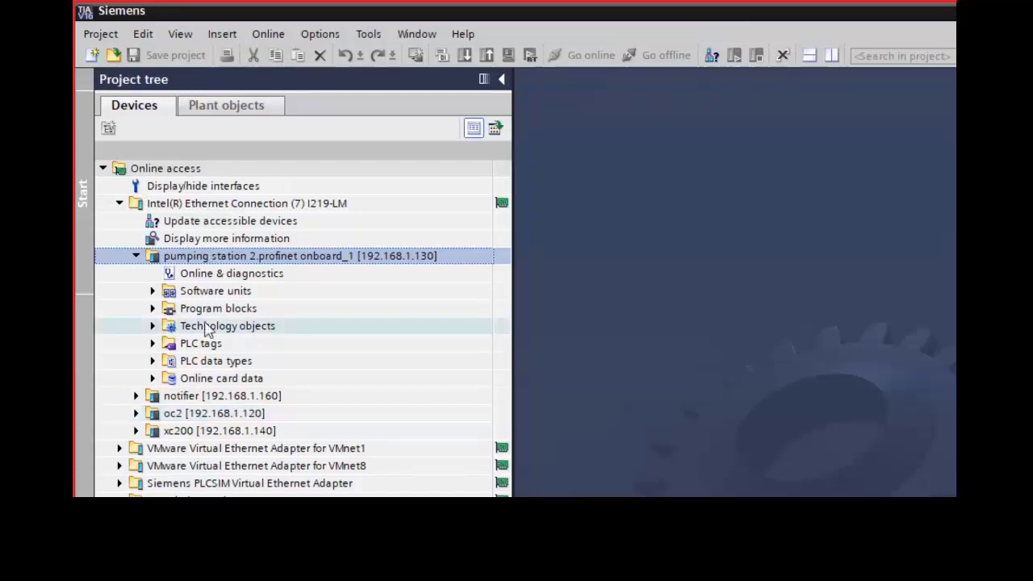
pyautogui.doubleClick(213, 278)
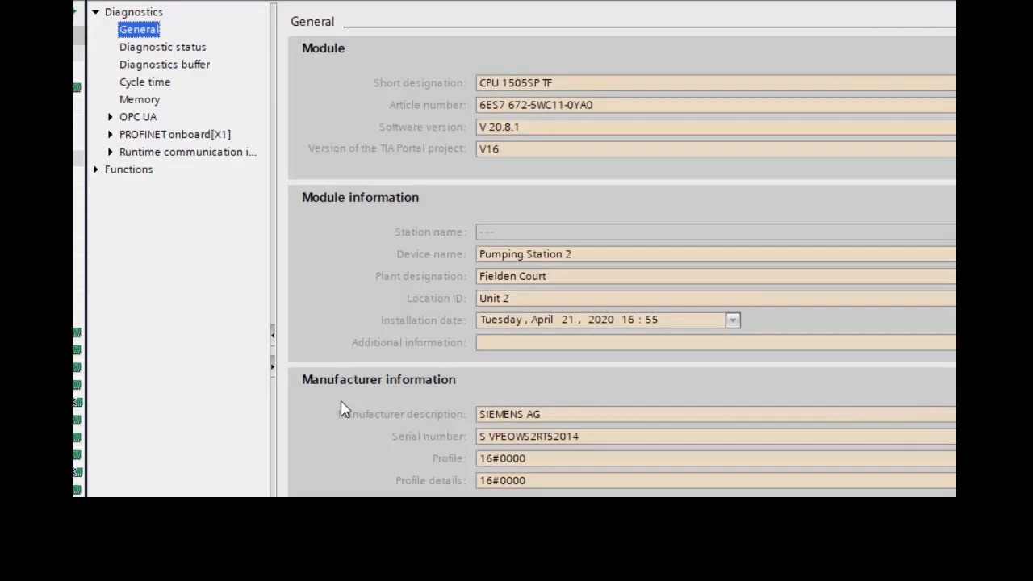
# Show event 56 in the CPU's diagnostics buffer: hardware configuration error, missing server module
pyautogui.click(185, 73)
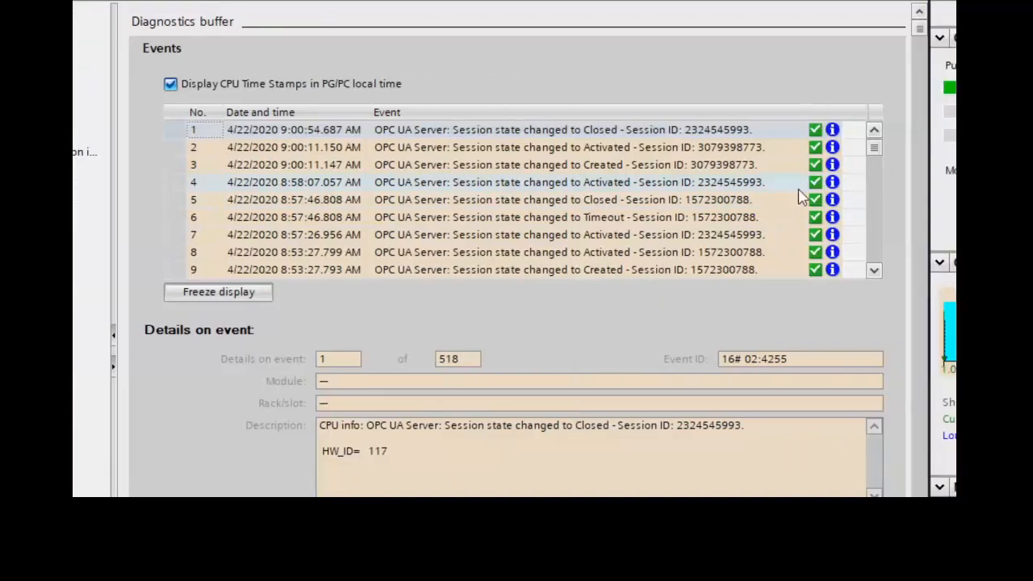
pyautogui.moveTo(874, 147); pyautogui.dragTo(880, 167)
pyautogui.moveTo(807, 167); pyautogui.dragTo(803, 157)
pyautogui.click(674, 235)
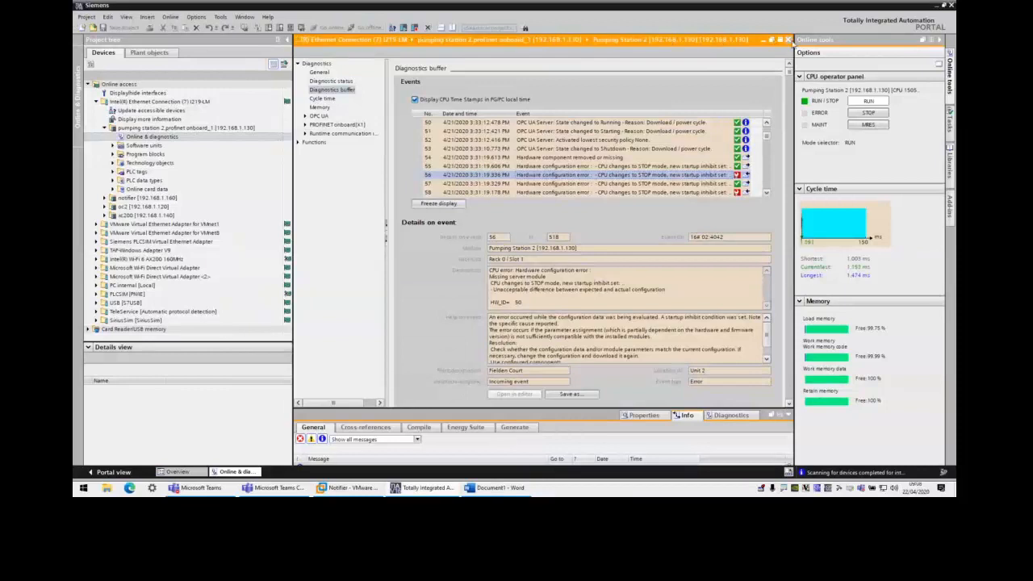
# Close the Online & diagnostics editor, open recent project OC2, and collapse Online access
pyautogui.click(788, 39)
pyautogui.click(86, 16)
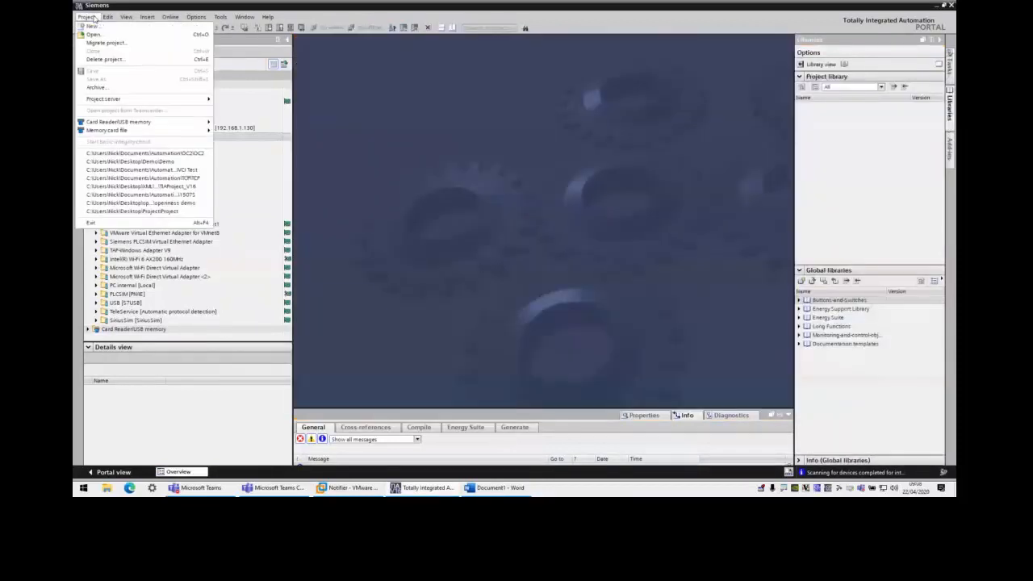
pyautogui.click(146, 153)
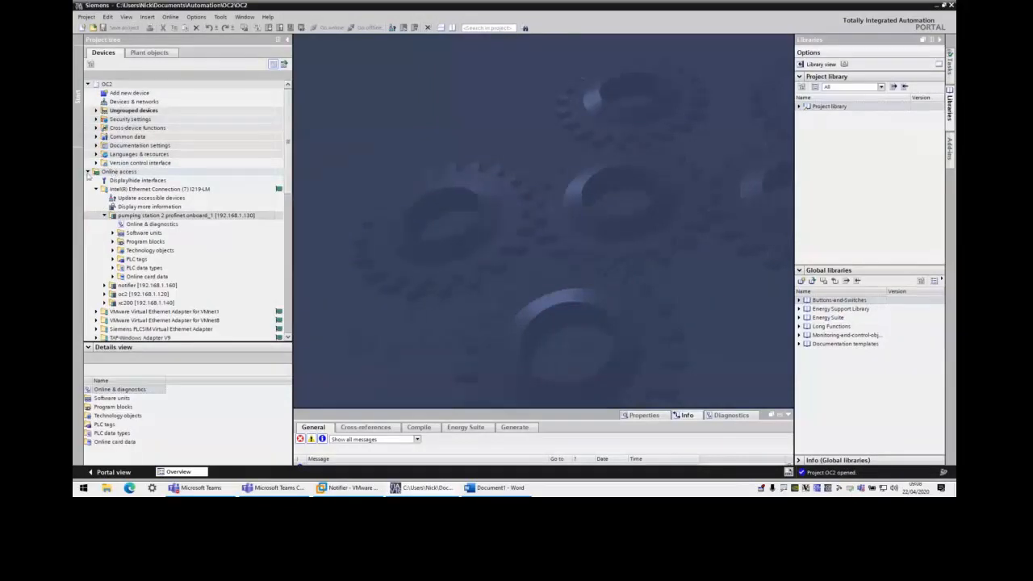
pyautogui.click(88, 173)
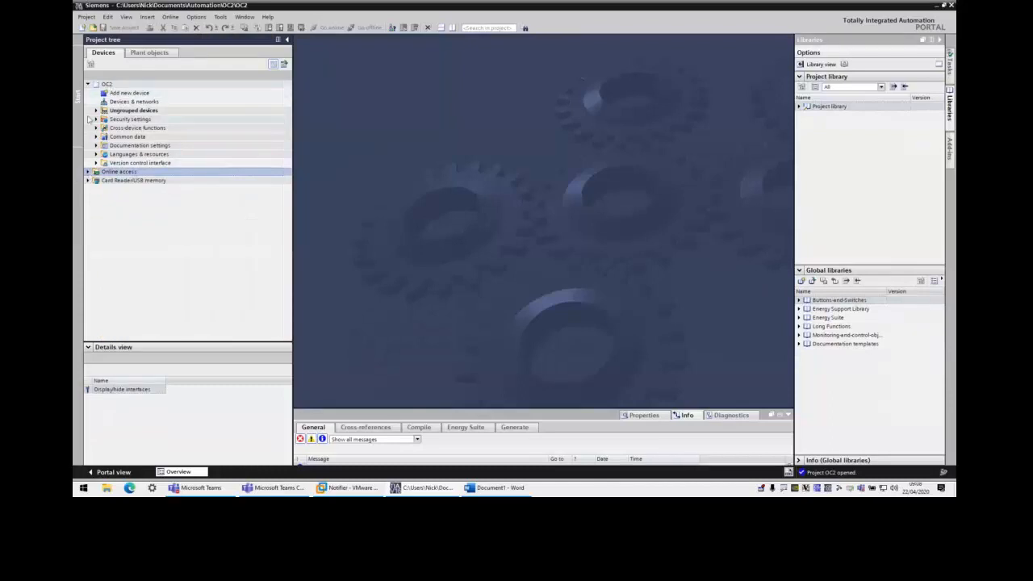
# Open OC2's Devices & networks editor and widen the network view
pyautogui.click(114, 103)
pyautogui.doubleClick(114, 103)
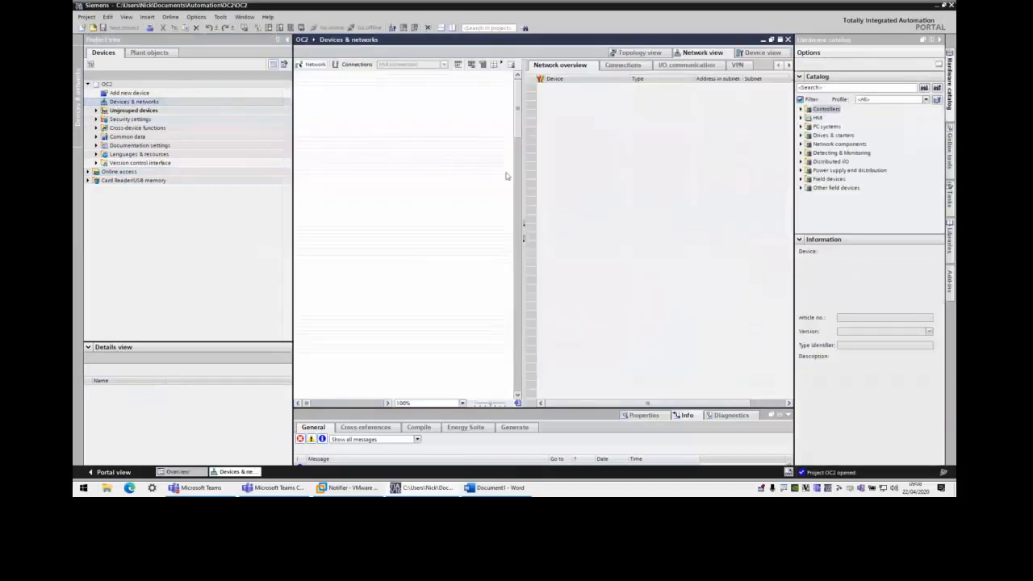
pyautogui.moveTo(519, 178); pyautogui.dragTo(629, 202)
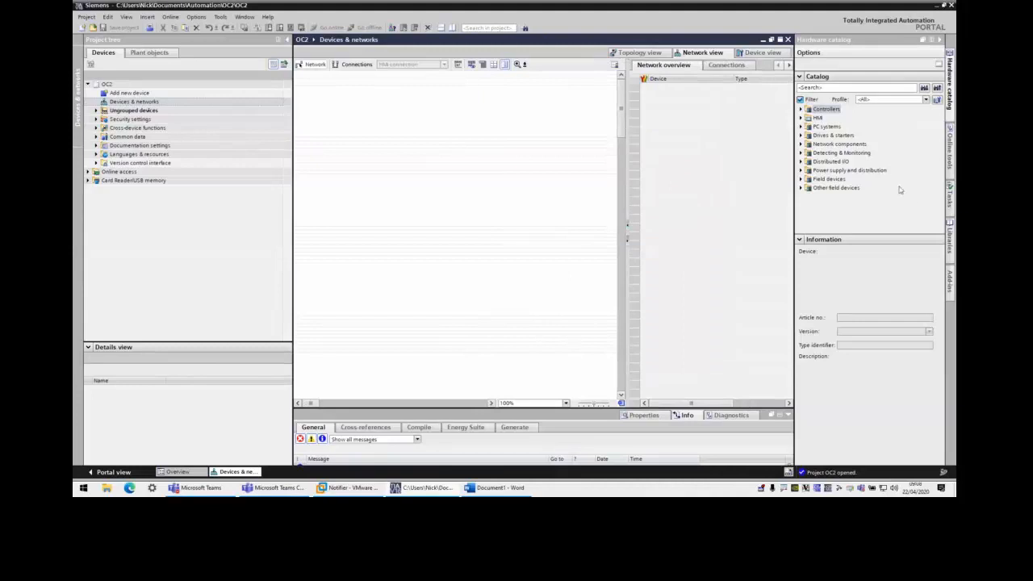
# Insert the OC2 and Operator interface master copies from the project library into the project
pyautogui.click(950, 236)
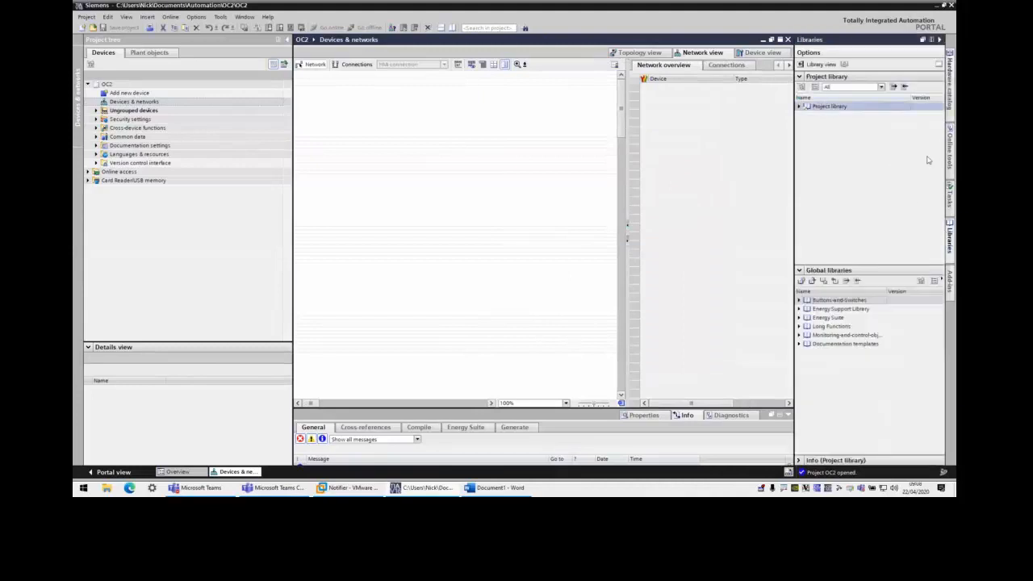
pyautogui.click(799, 106)
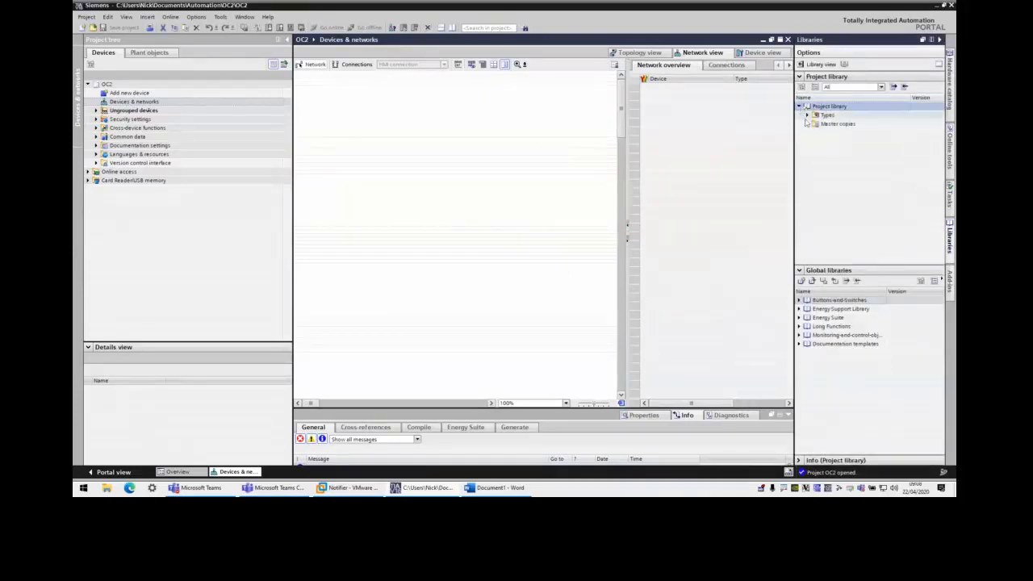
pyautogui.click(808, 124)
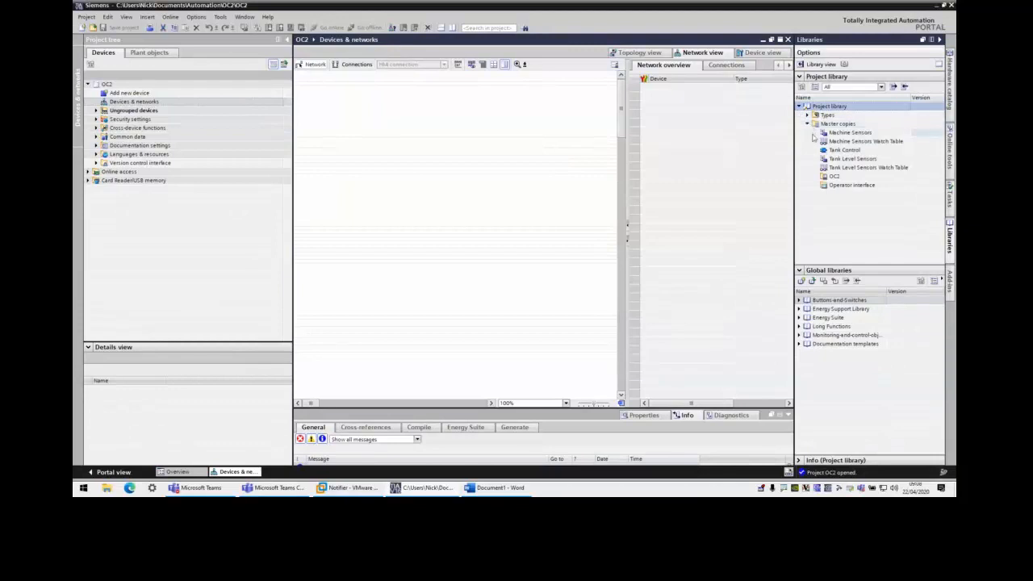
pyautogui.click(844, 186)
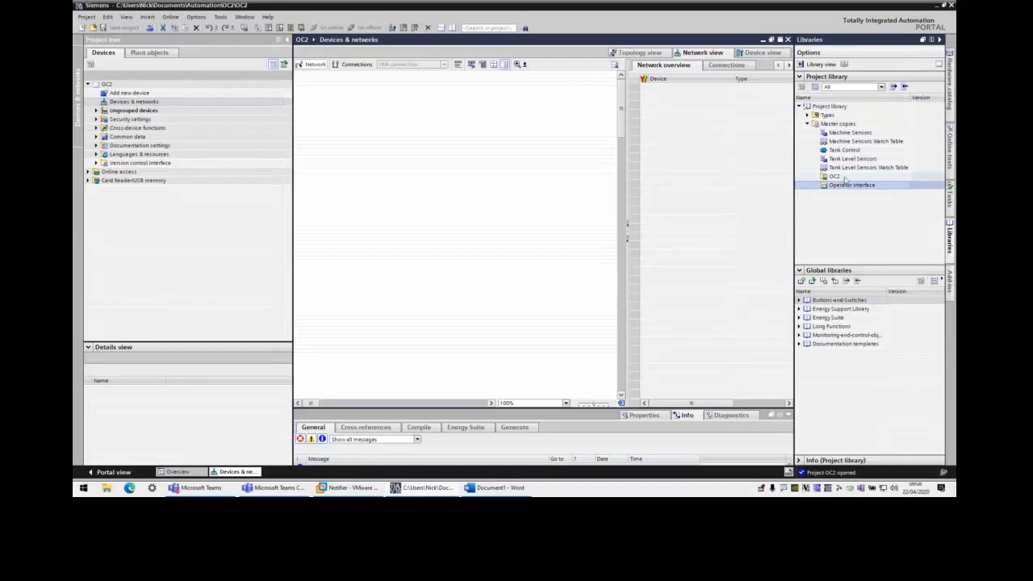
pyautogui.keyDown('ctrl'); pyautogui.click(844, 176); pyautogui.keyUp('ctrl')
pyautogui.moveTo(855, 180); pyautogui.dragTo(131, 102)
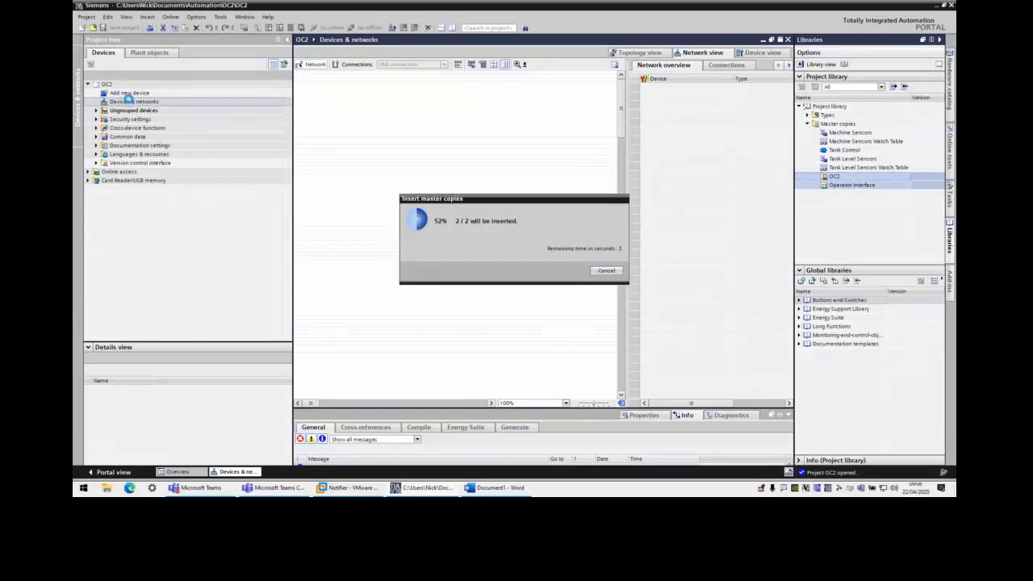
# Launch a second TIA Portal V16 instance and return to the OC2 network view
pyautogui.rightClick(440, 490)
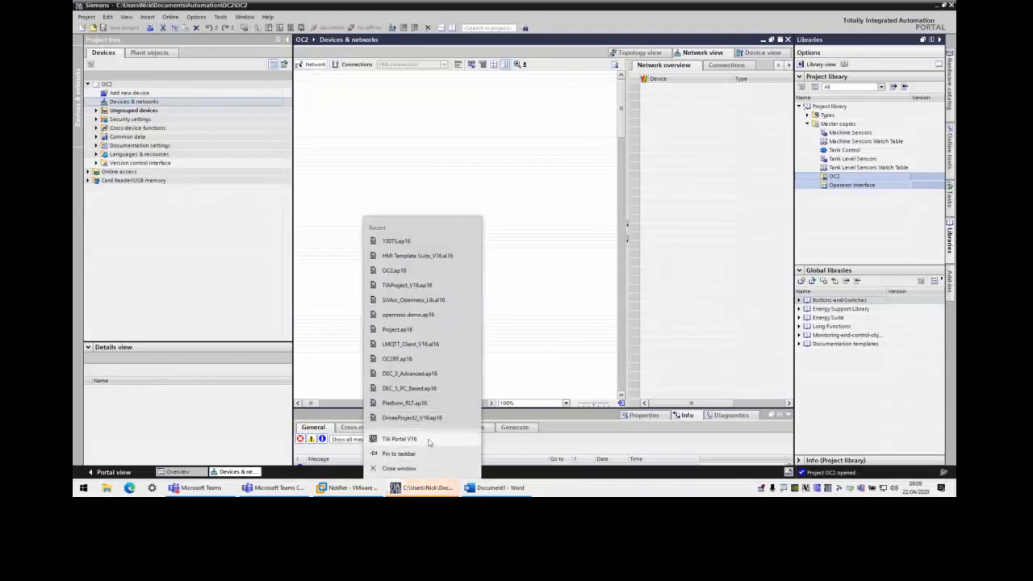
pyautogui.click(400, 439)
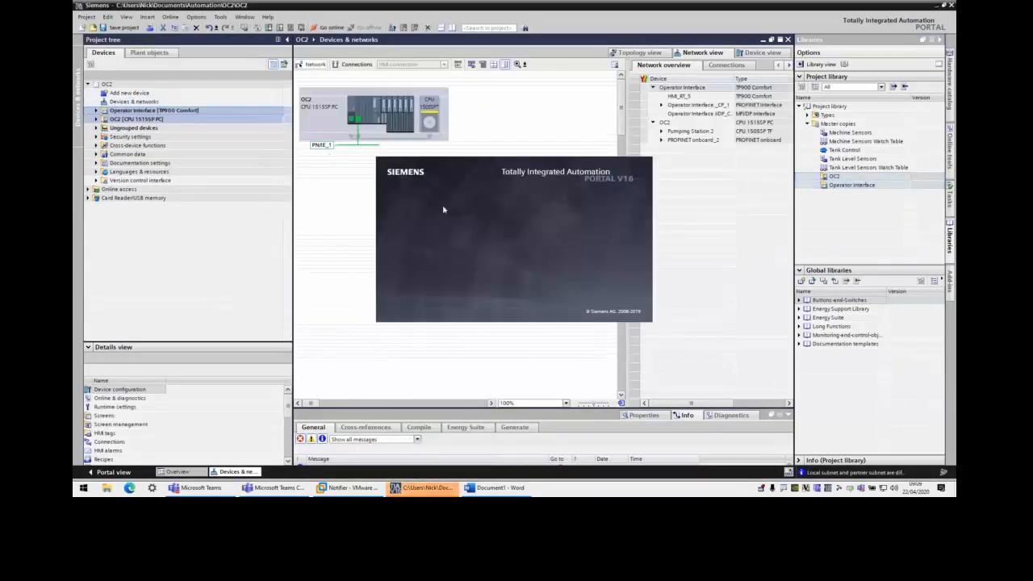
pyautogui.click(138, 102)
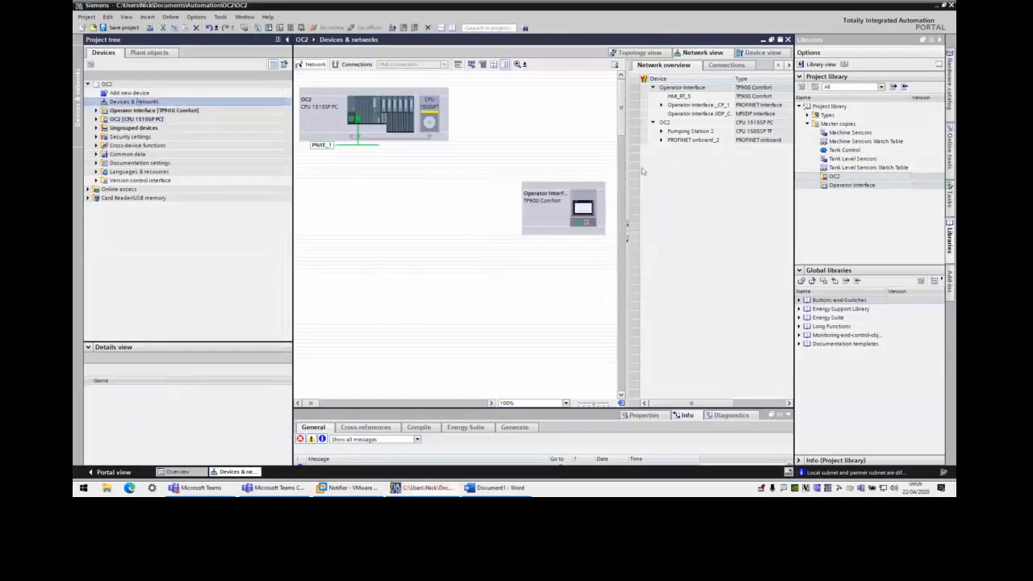
# Attach the Operator Interface HMI to PN/IE_1 and create HMI_Connection_2 from the OC2 CPU
pyautogui.moveTo(539, 219); pyautogui.dragTo(473, 219)
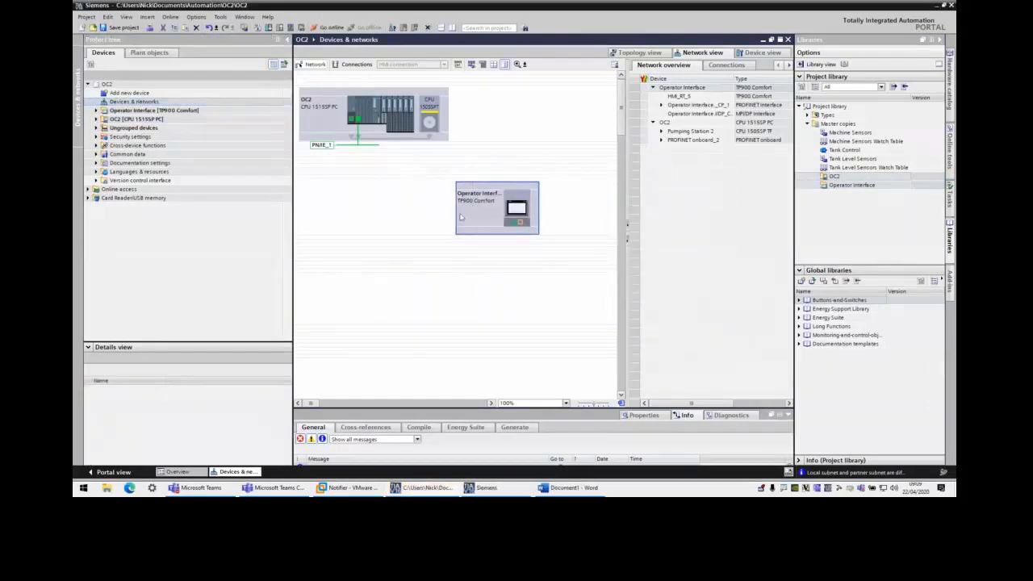
pyautogui.moveTo(320, 145); pyautogui.dragTo(516, 225)
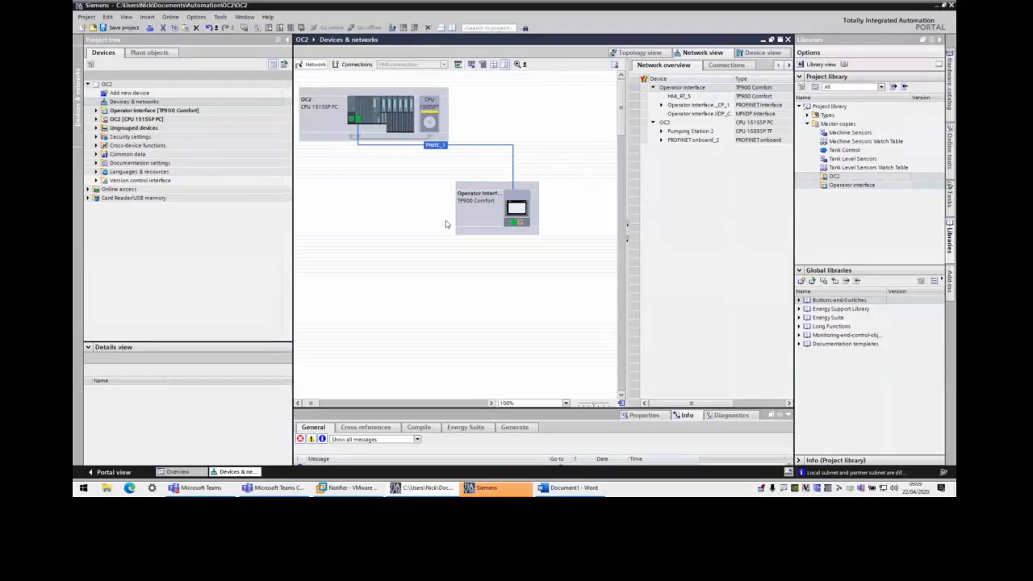
pyautogui.click(353, 64)
pyautogui.click(430, 117)
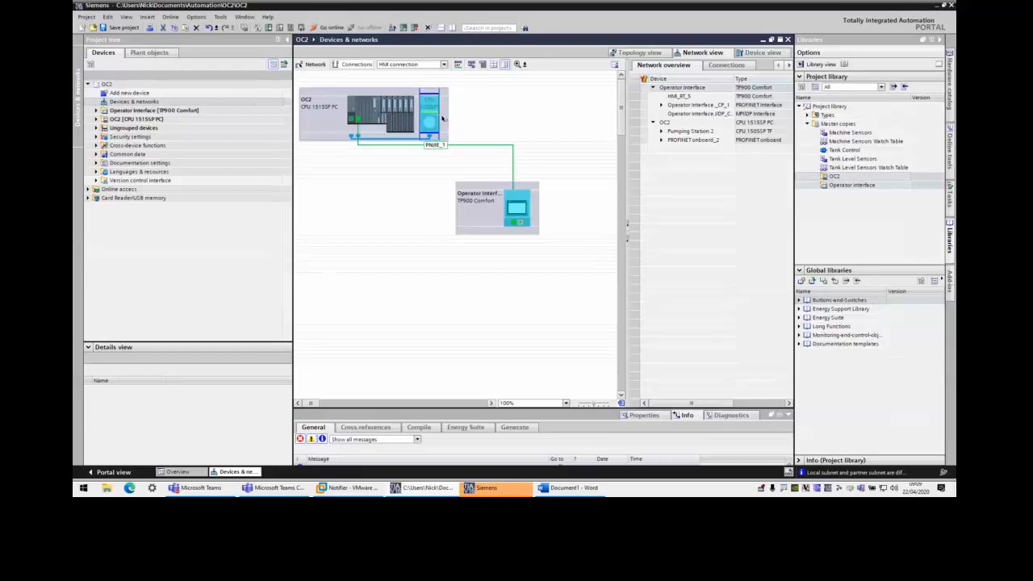
pyautogui.click(521, 206)
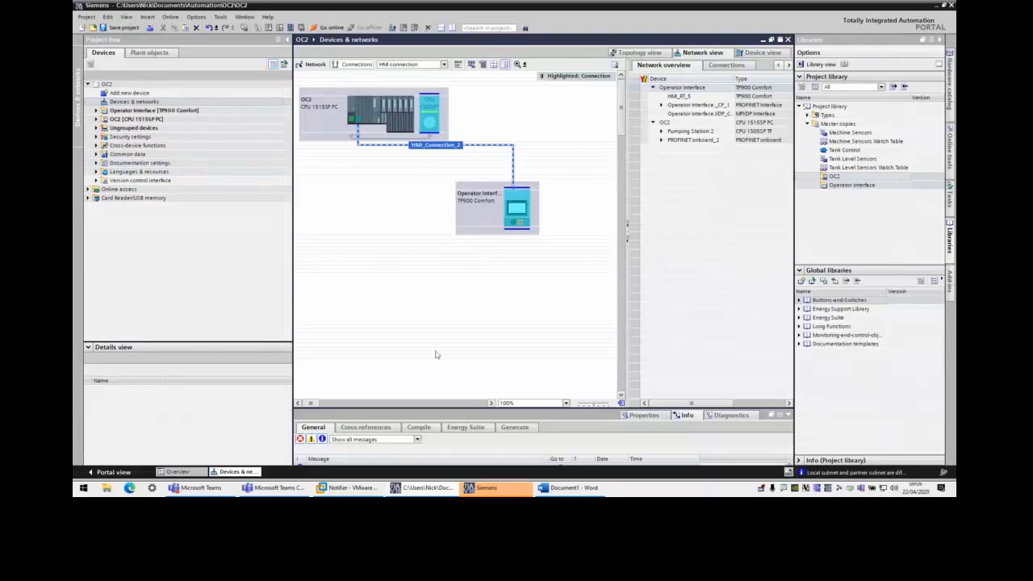
# Expand Operator Interface [TP900 Comfort] > Screens and select the 20_Messages screen
pyautogui.click(115, 113)
pyautogui.click(97, 110)
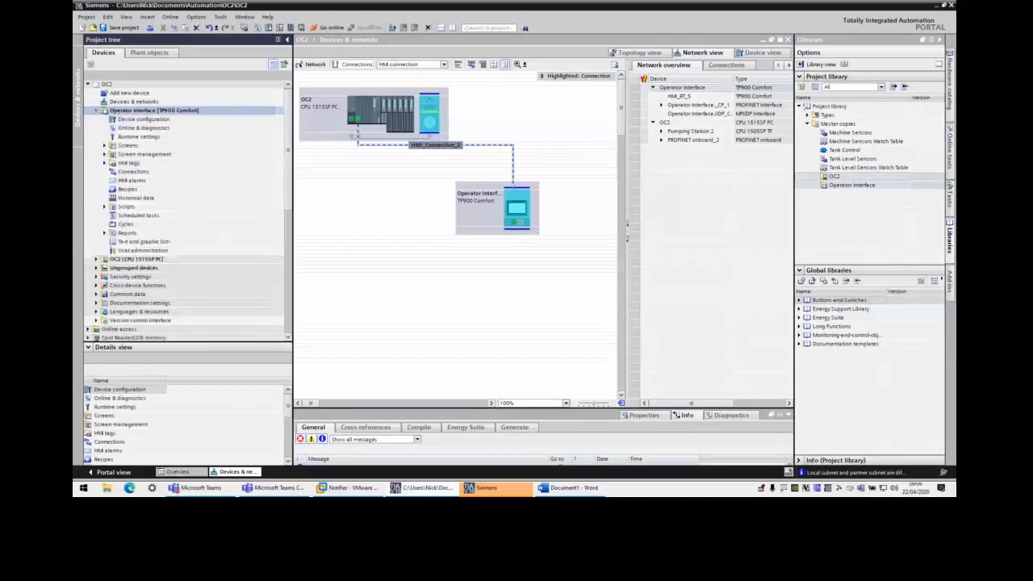
pyautogui.click(113, 145)
pyautogui.click(105, 146)
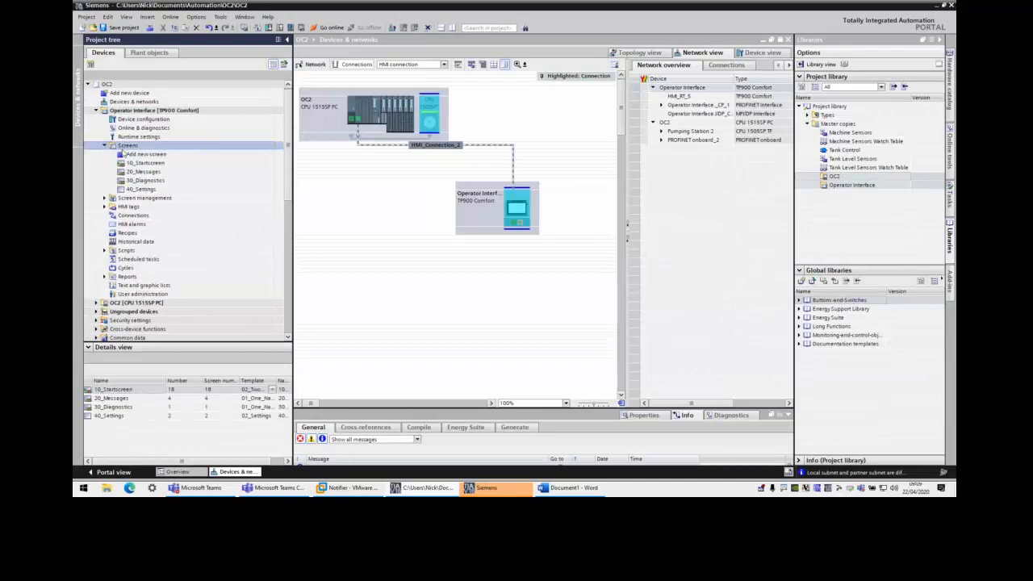
pyautogui.click(142, 171)
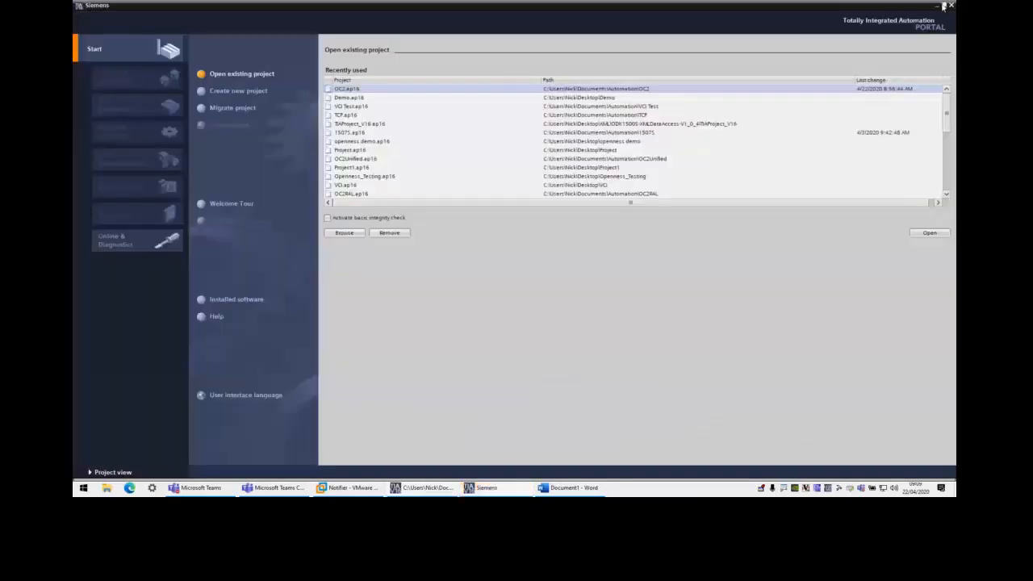
# Review the 20_Messages alarm view and the 30_Diagnostics screen, then open the HMI's Connections editor
pyautogui.click(941, 5)
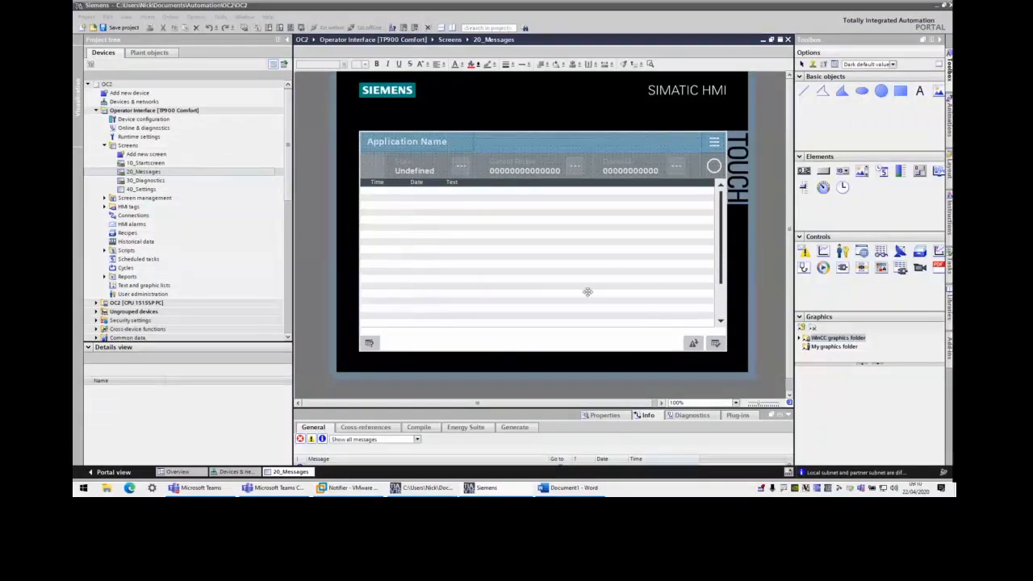
pyautogui.click(455, 238)
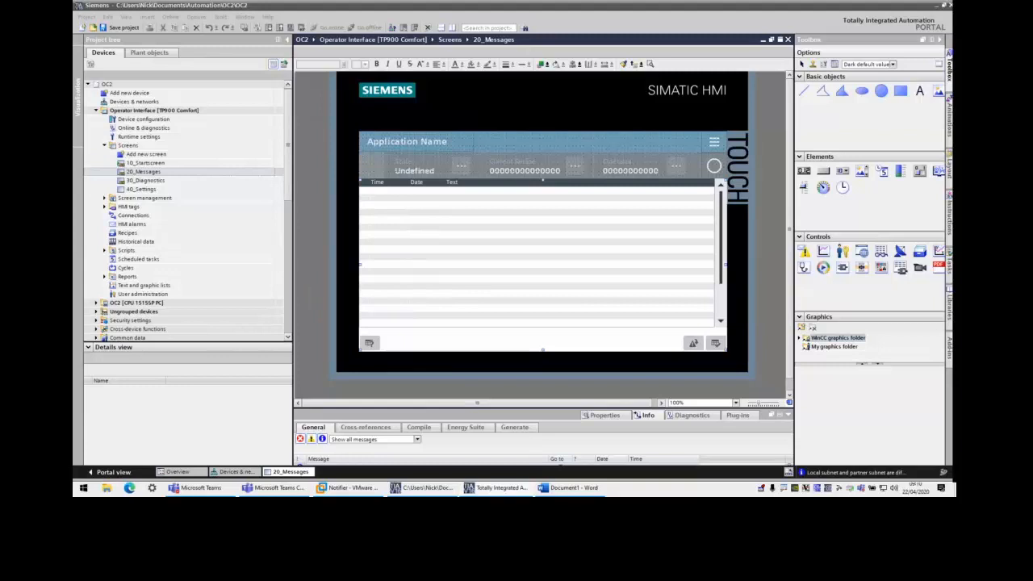
pyautogui.doubleClick(179, 181)
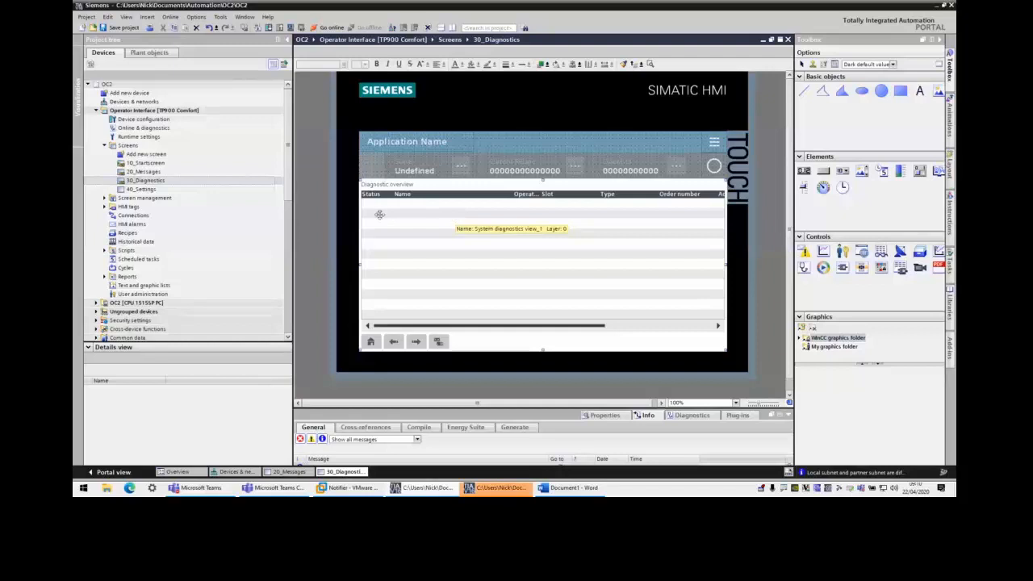
pyautogui.doubleClick(193, 215)
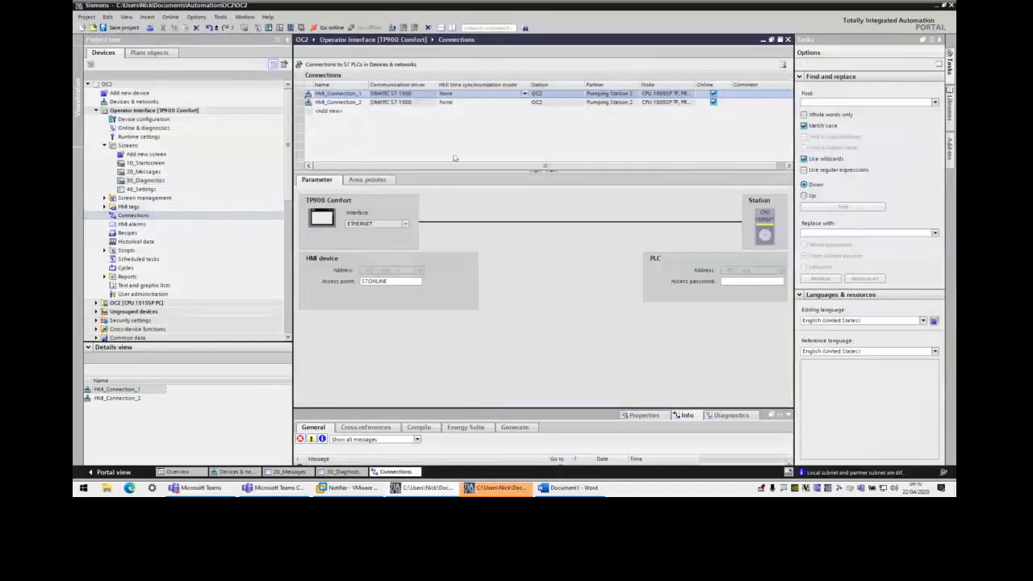
# Delete HMI_Connection_2 from the HMI connections and save project OC2
pyautogui.click(306, 102)
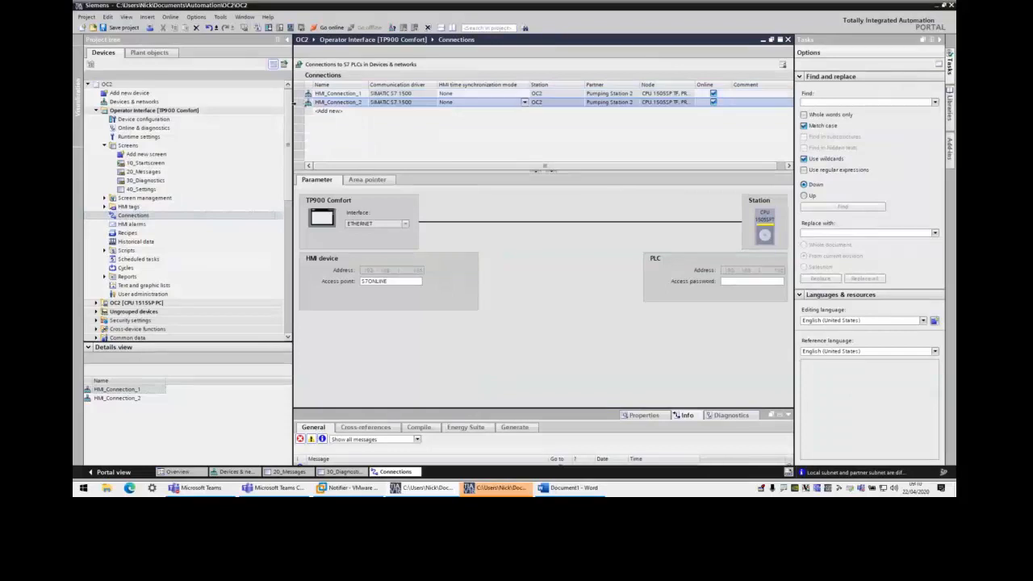
pyautogui.press('Delete')
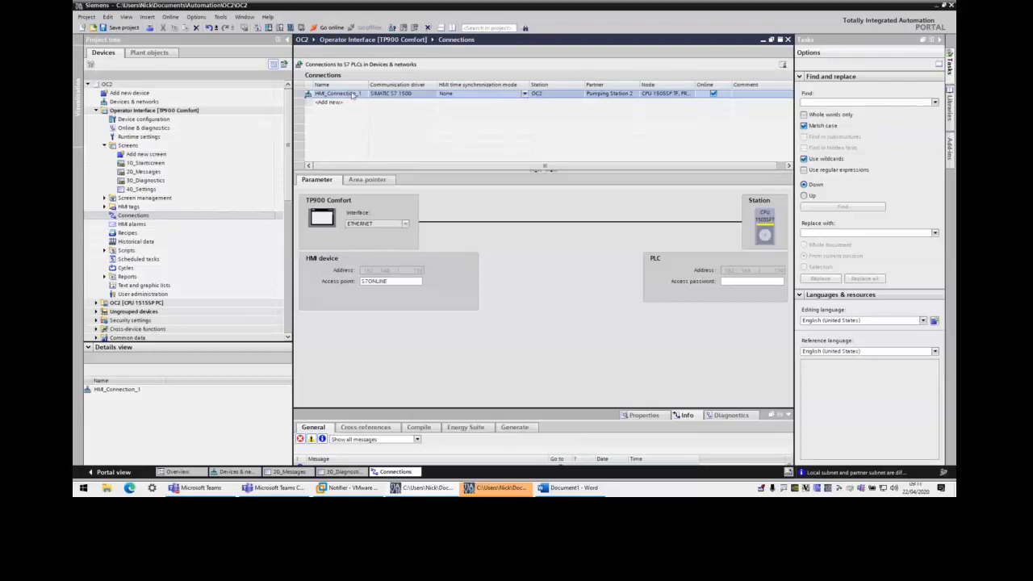
pyautogui.click(109, 29)
pyautogui.click(113, 109)
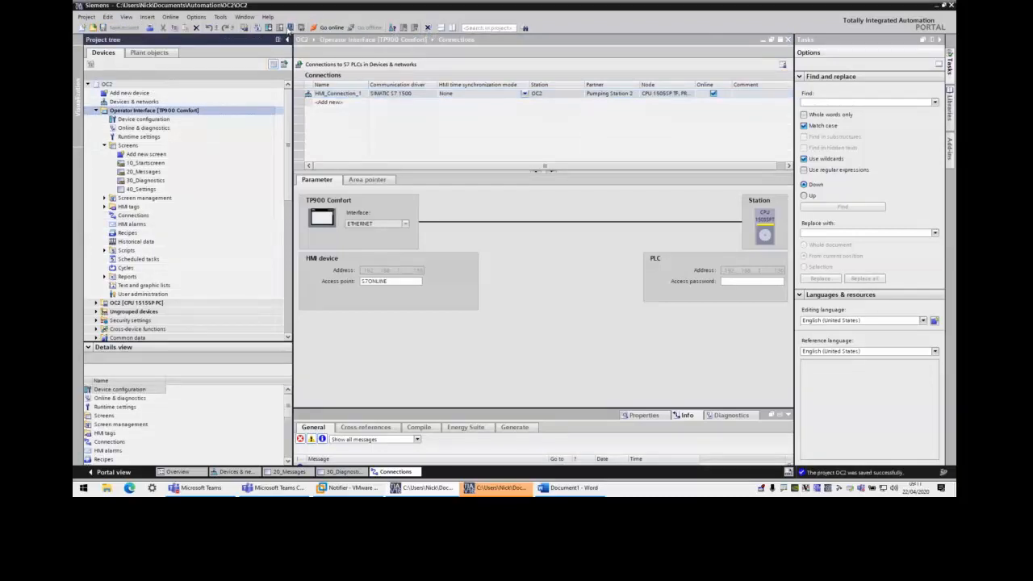
# Run the Operator Interface in WinCC Runtime Advanced simulation, then return and select the OC2 controller
pyautogui.click(291, 28)
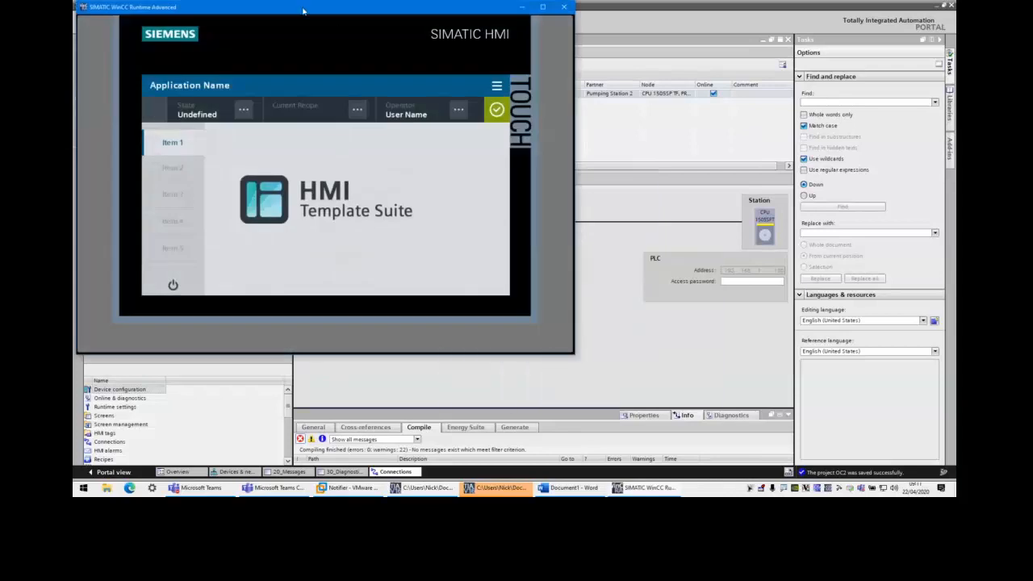
pyautogui.moveTo(303, 11); pyautogui.dragTo(553, 108)
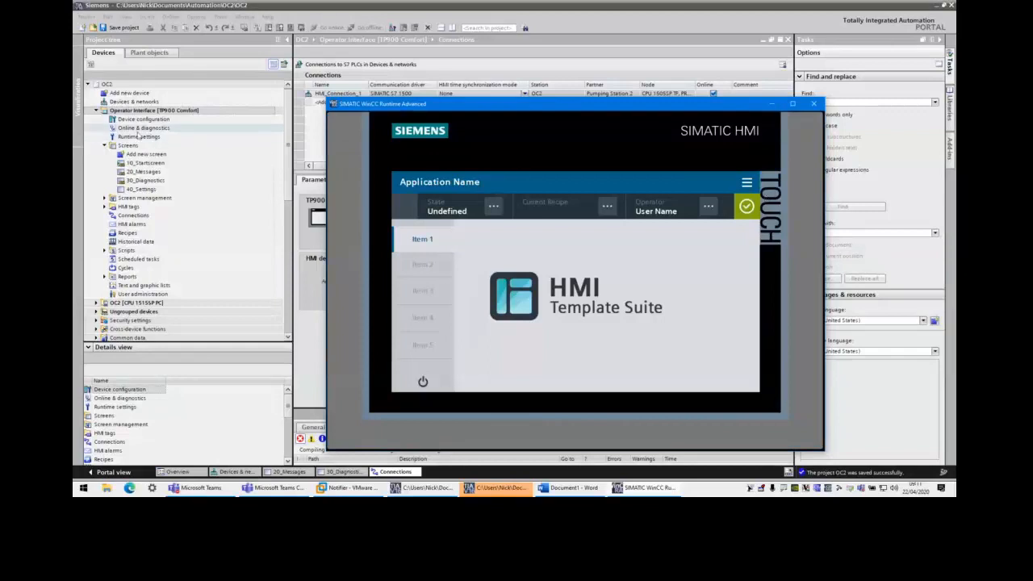
pyautogui.click(97, 114)
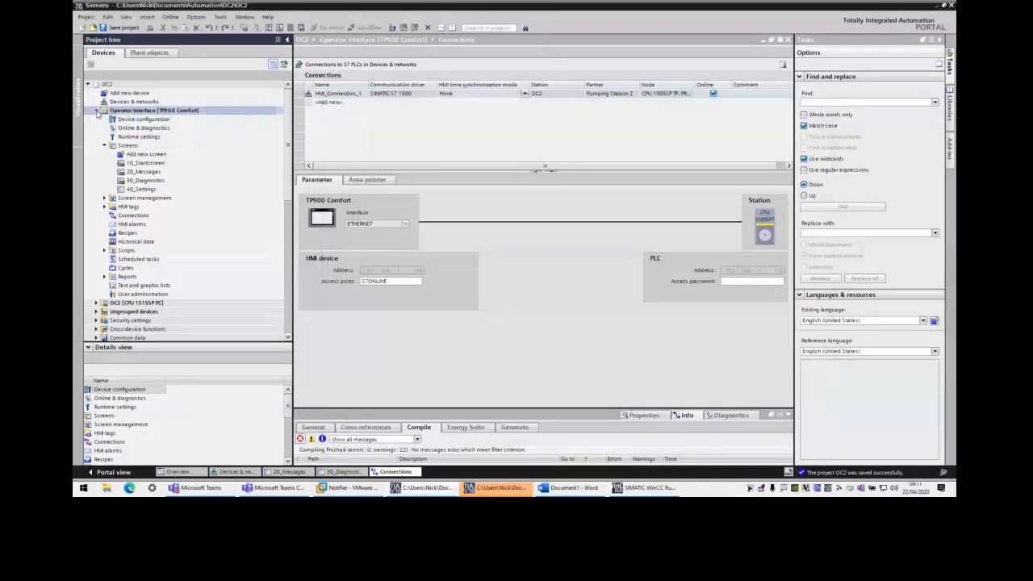
pyautogui.click(97, 111)
pyautogui.click(121, 120)
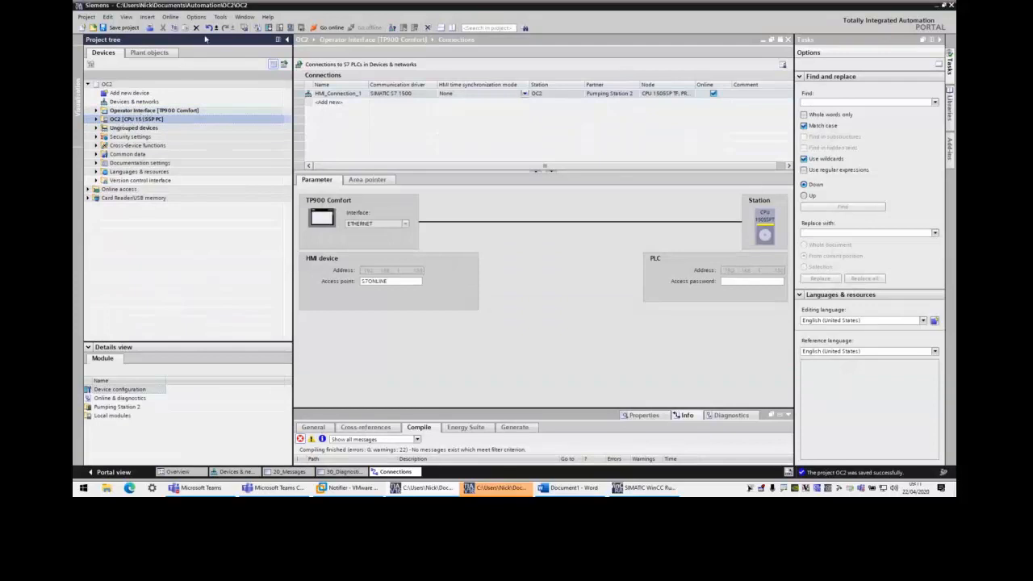
pyautogui.click(170, 17)
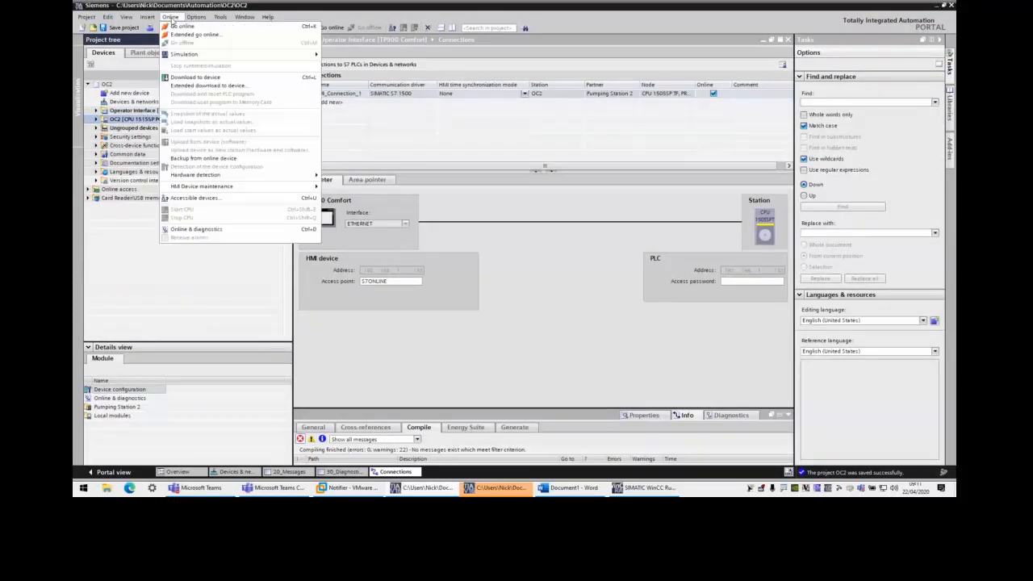
pyautogui.click(200, 85)
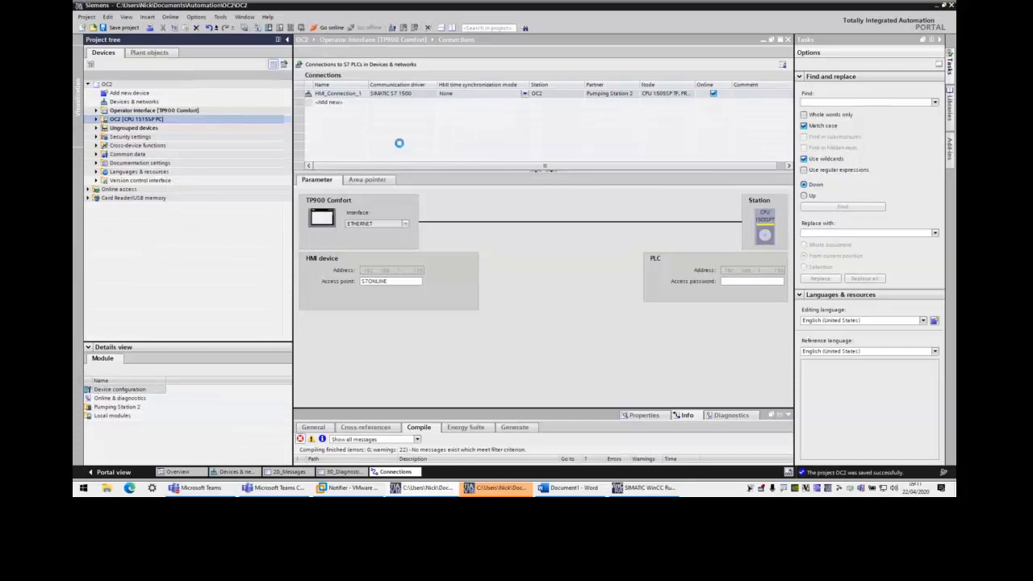
pyautogui.click(561, 182)
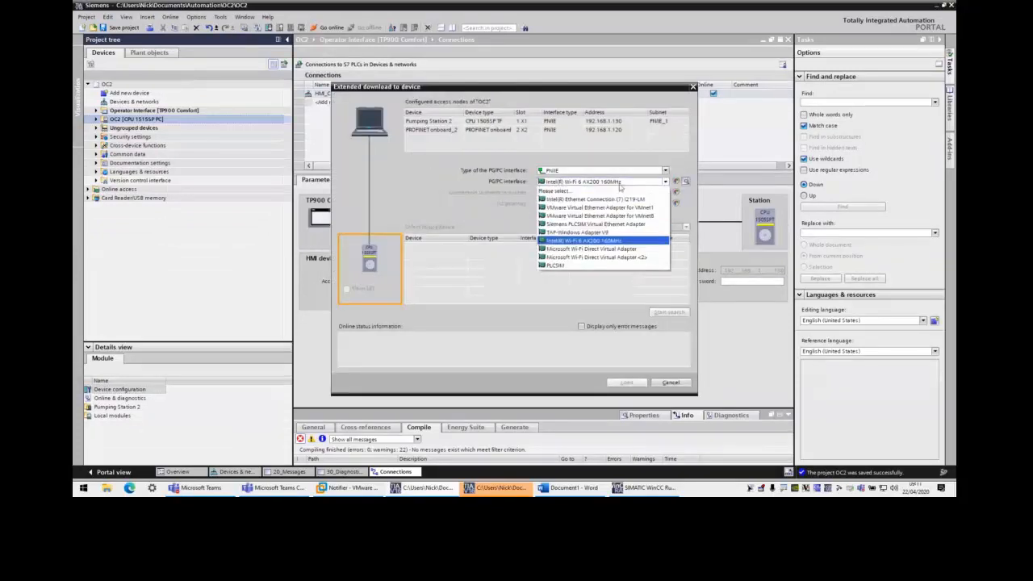
pyautogui.click(601, 199)
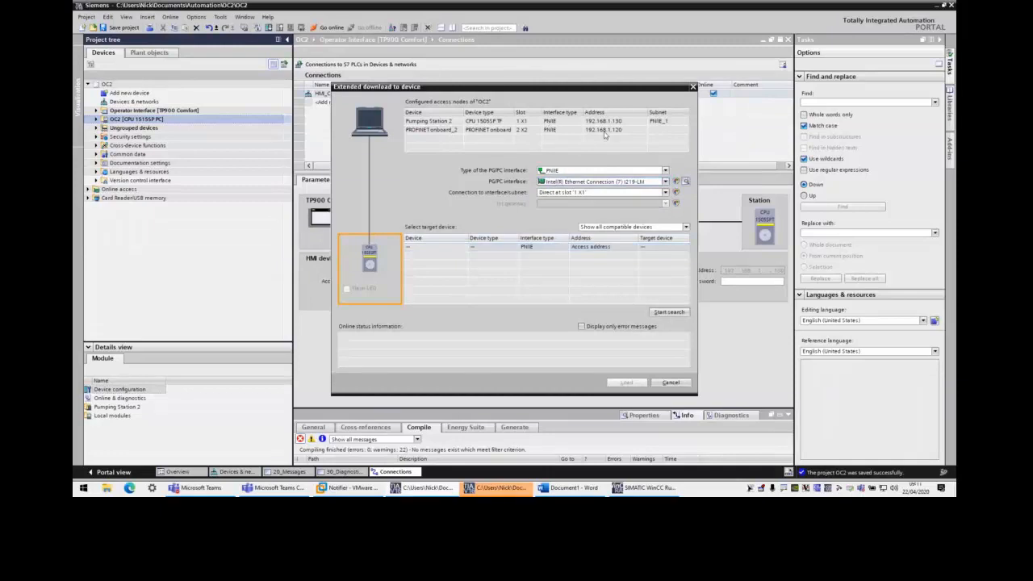
pyautogui.click(569, 192)
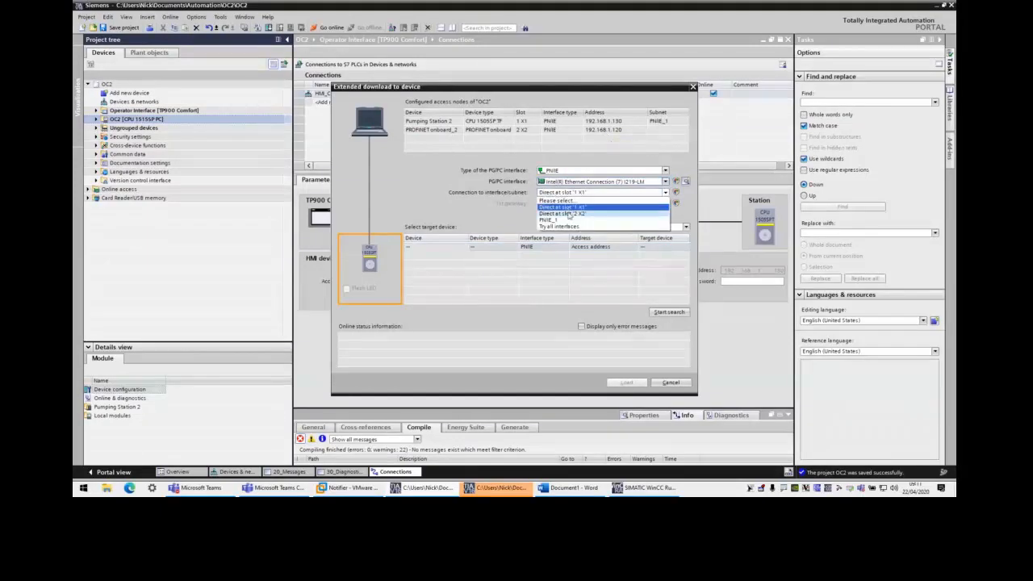
pyautogui.click(565, 213)
pyautogui.click(666, 312)
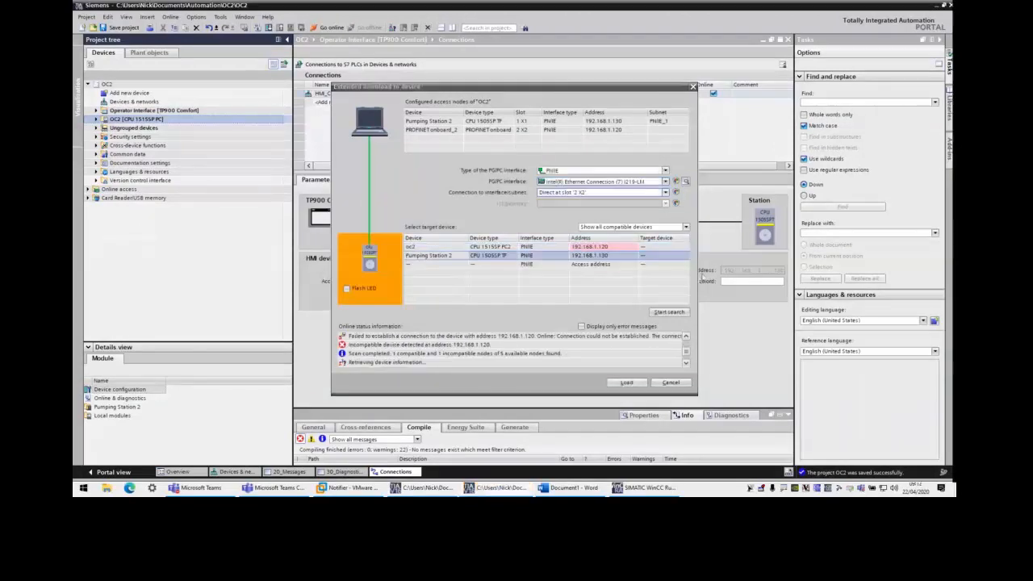
pyautogui.click(672, 383)
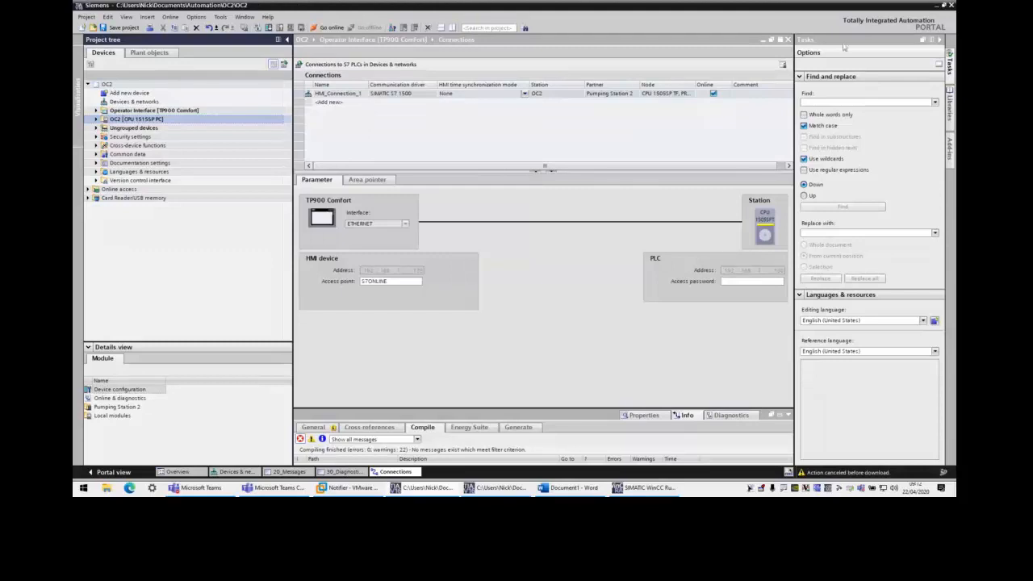
# Add a SCALANCE XC206-2 SFP switch named XC200 to OC2's network view
pyautogui.doubleClick(121, 102)
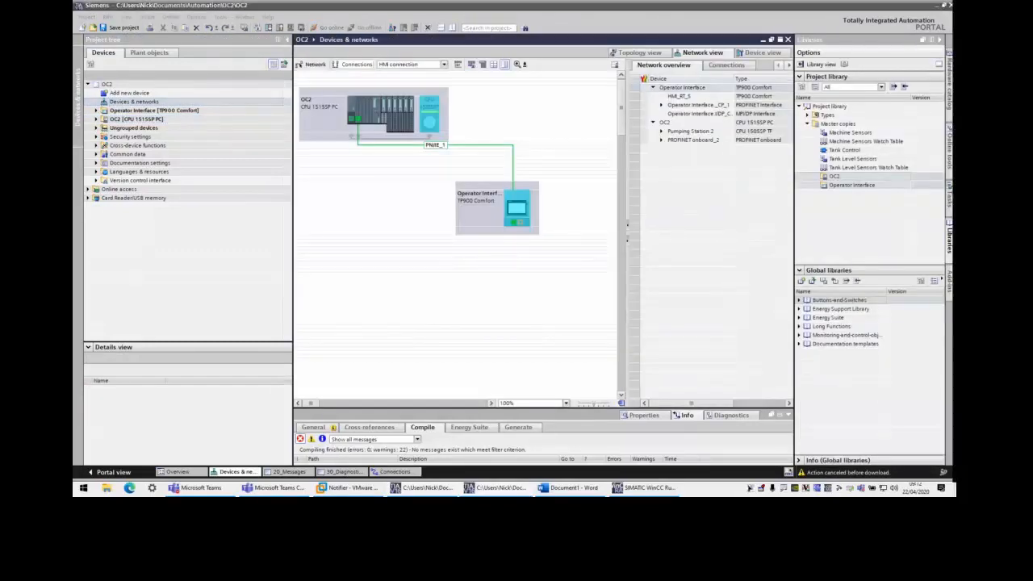
pyautogui.moveTo(952, 234); pyautogui.dragTo(335, 202)
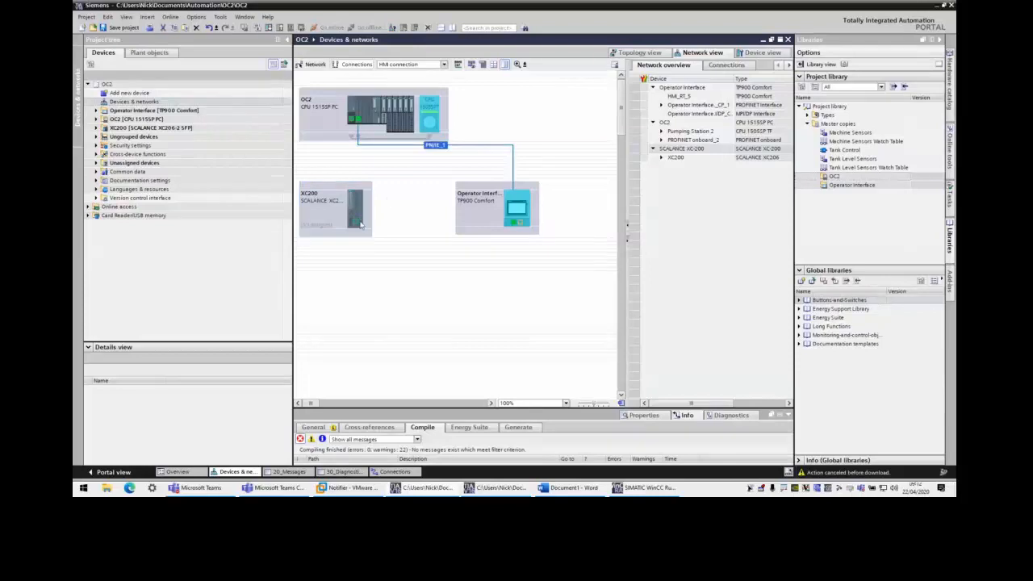
pyautogui.doubleClick(321, 230)
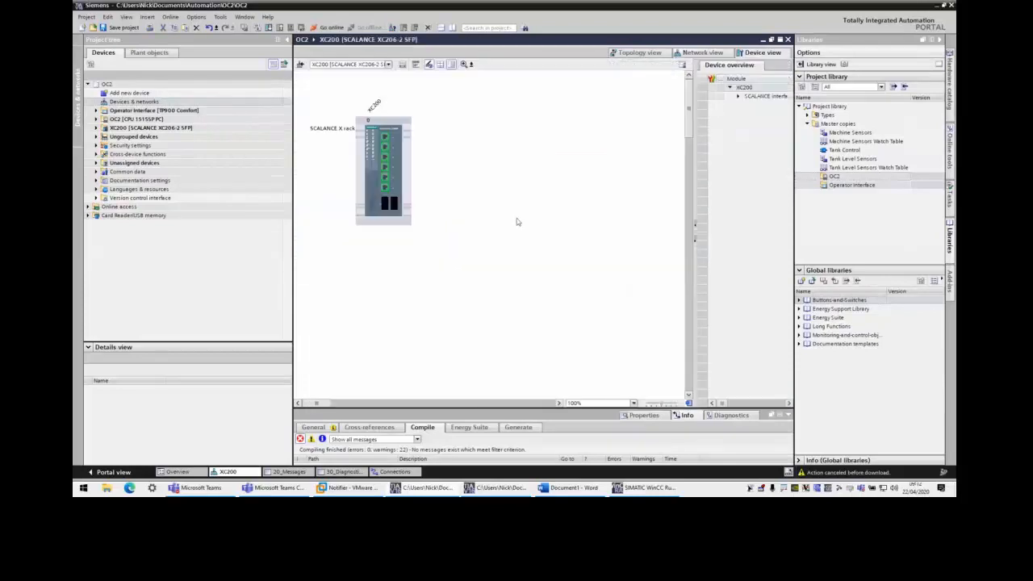
pyautogui.click(688, 53)
# Open the XC200 switch's device view, then go to the topology view
pyautogui.click(397, 115)
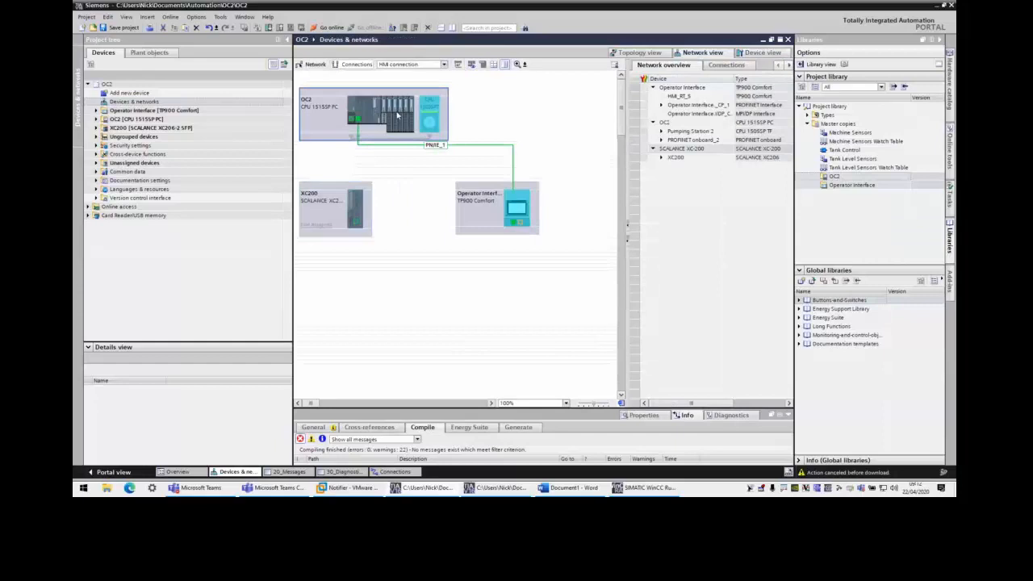
pyautogui.click(423, 147)
pyautogui.click(325, 232)
pyautogui.click(353, 203)
pyautogui.doubleClick(352, 204)
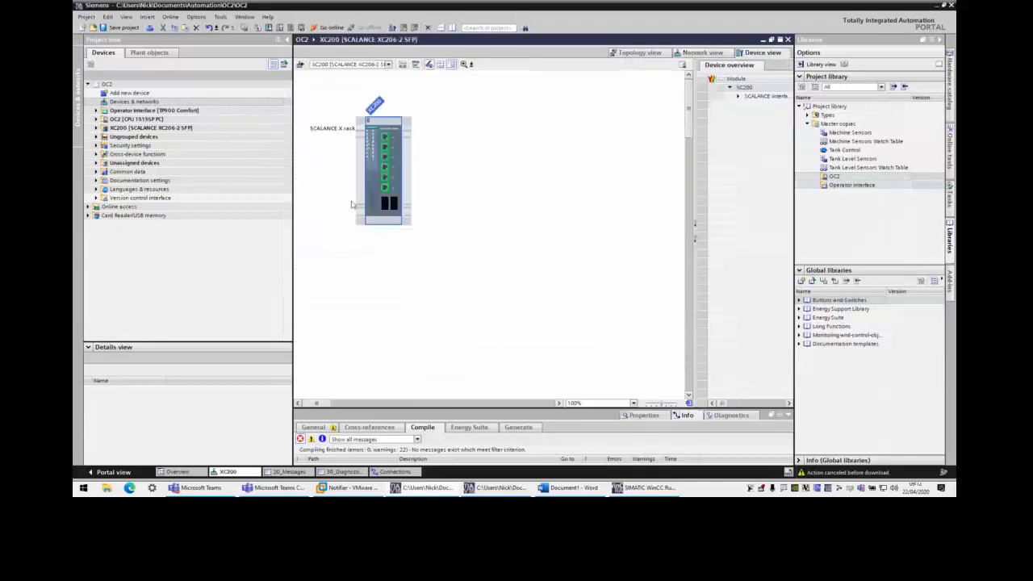
pyautogui.rightClick(385, 179)
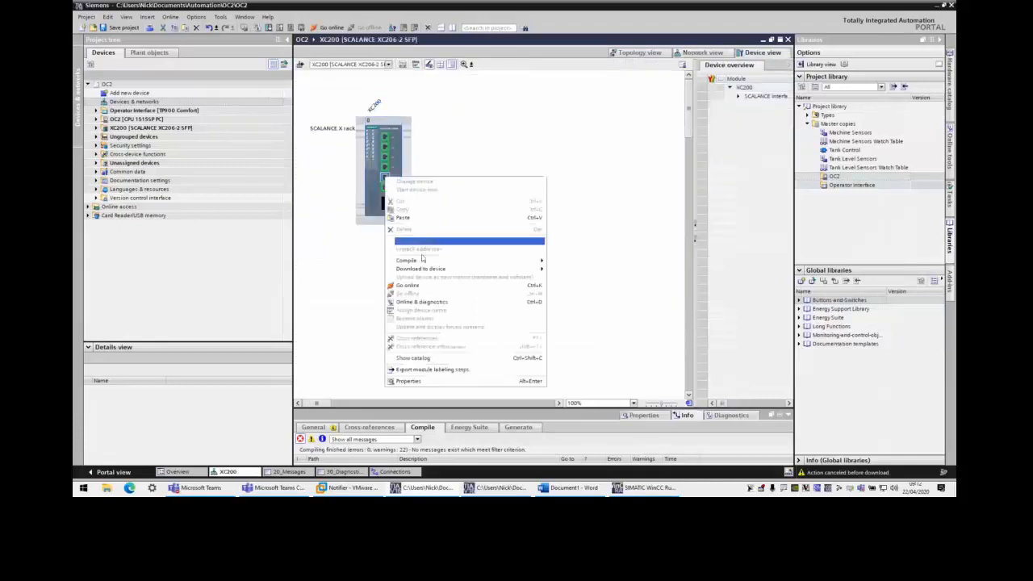
pyautogui.click(307, 91)
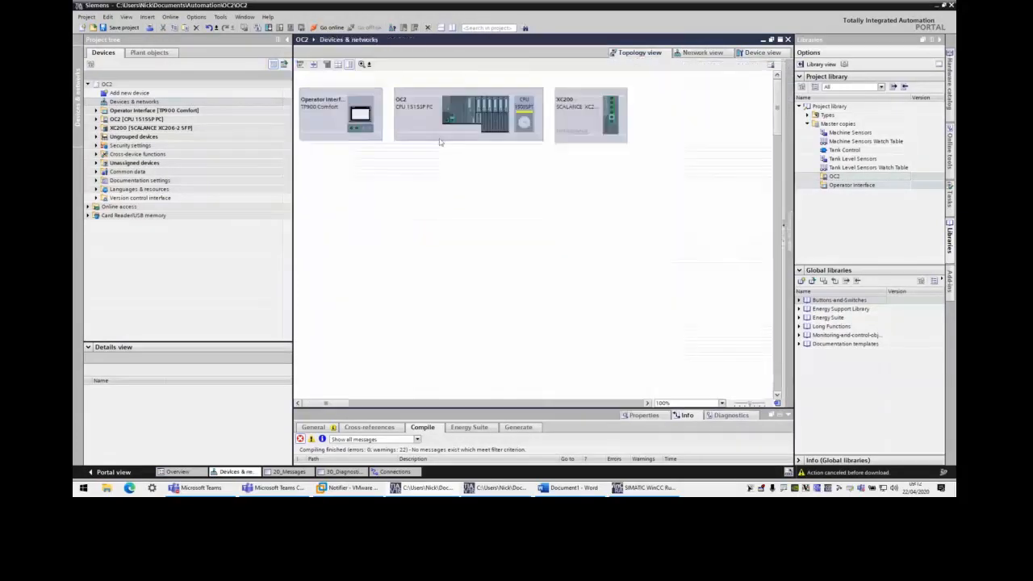
# Cable the XC200 switch port to OC2, then expand OC2 and its Pumping Station 2 folders
pyautogui.moveTo(611, 119); pyautogui.dragTo(453, 121)
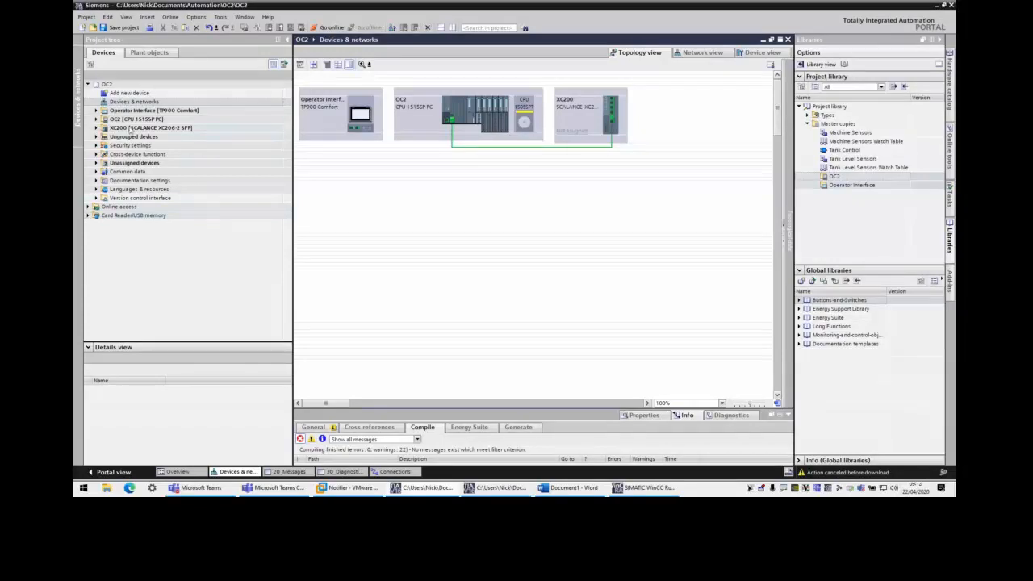
pyautogui.click(125, 119)
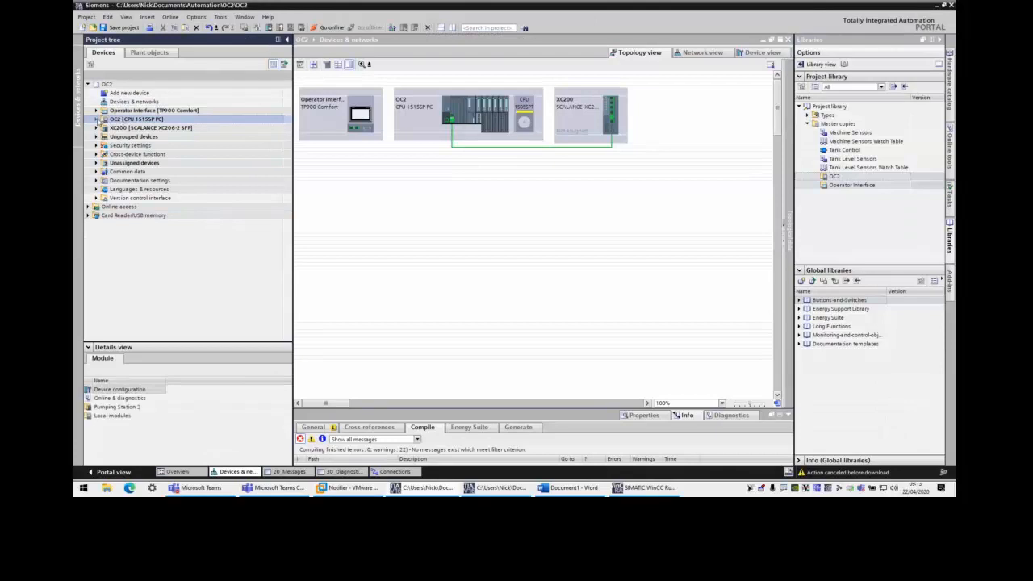
pyautogui.click(97, 119)
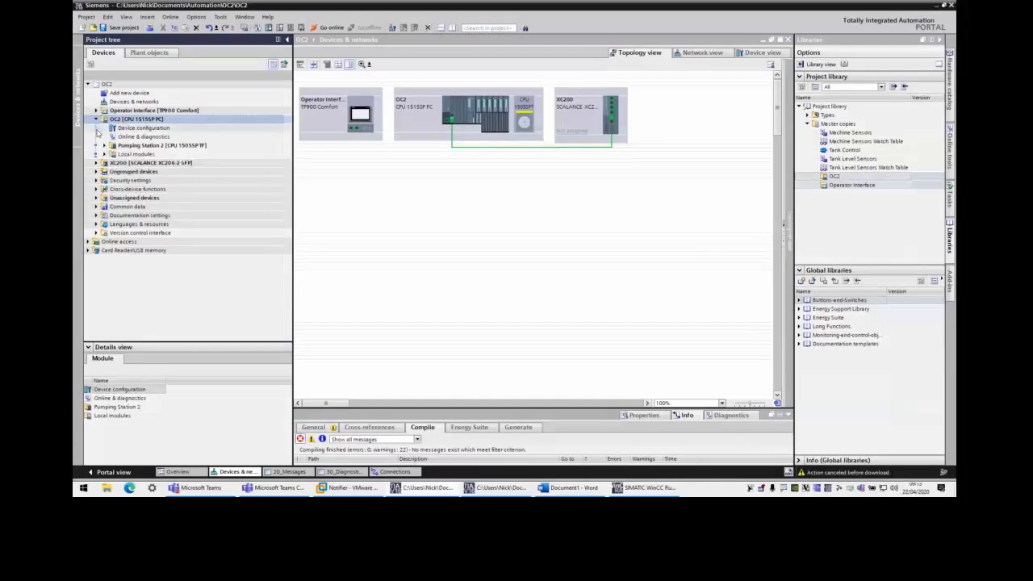
pyautogui.click(104, 146)
# Open Pumping Station 2's hardware configuration and show its system diagnostics properties
pyautogui.doubleClick(142, 153)
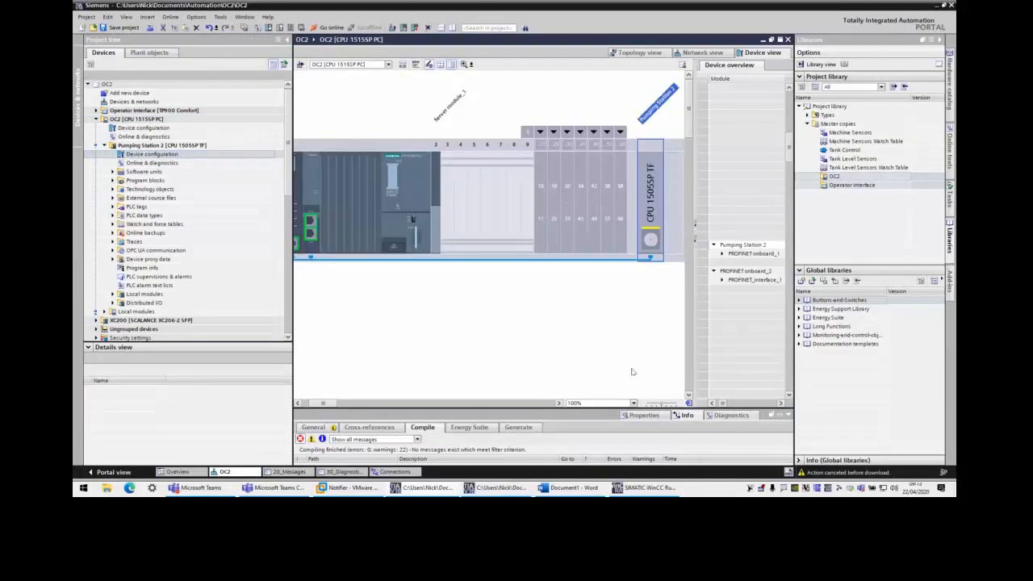
pyautogui.click(643, 415)
pyautogui.moveTo(580, 167); pyautogui.dragTo(580, 170)
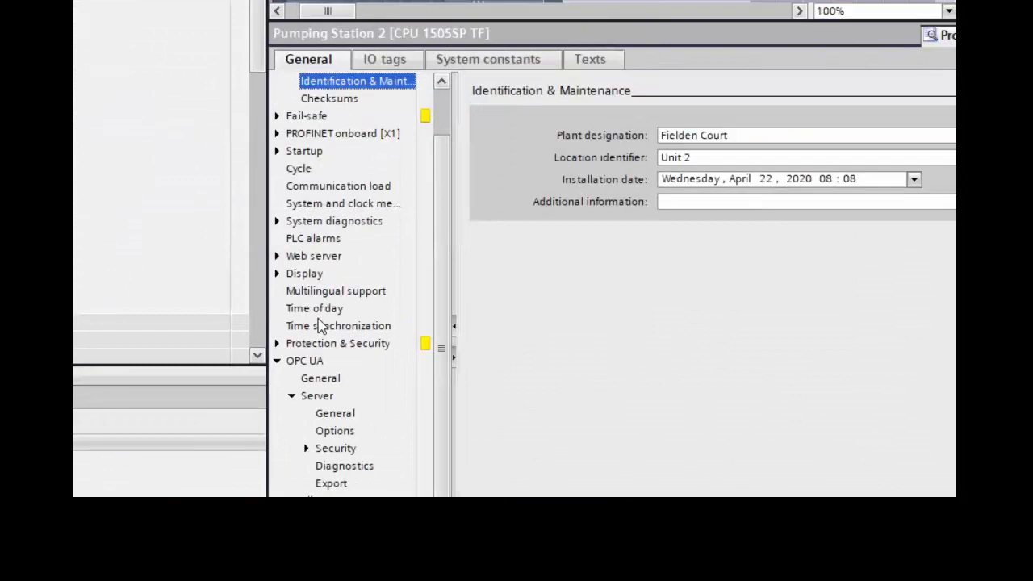
pyautogui.click(351, 223)
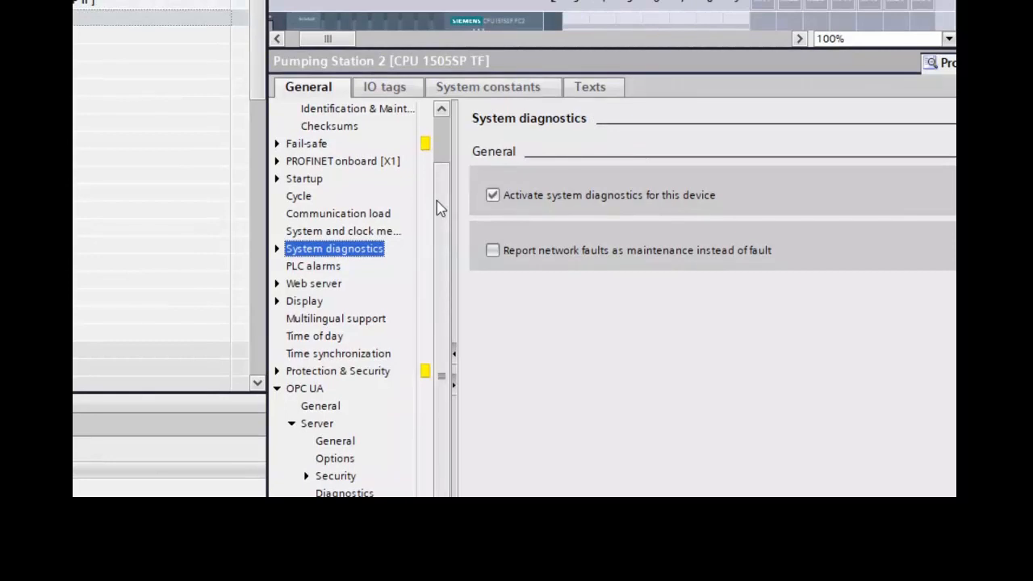
pyautogui.scroll(3, 440, 208)
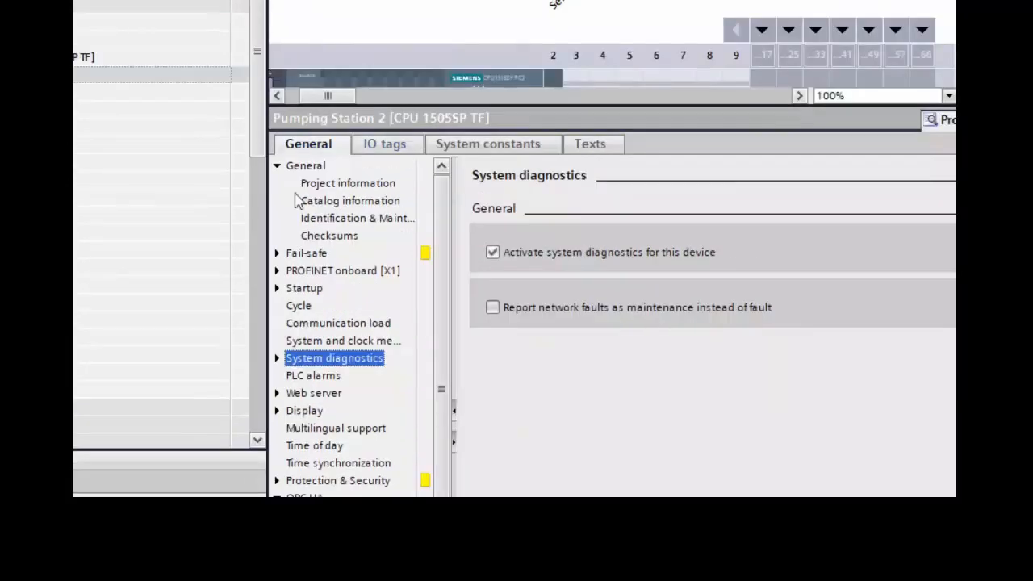
# Check Identification & Maintenance, Web server and OPC UA (opc.tcp://192.168.1.130:4840), then show the network view
pyautogui.click(334, 220)
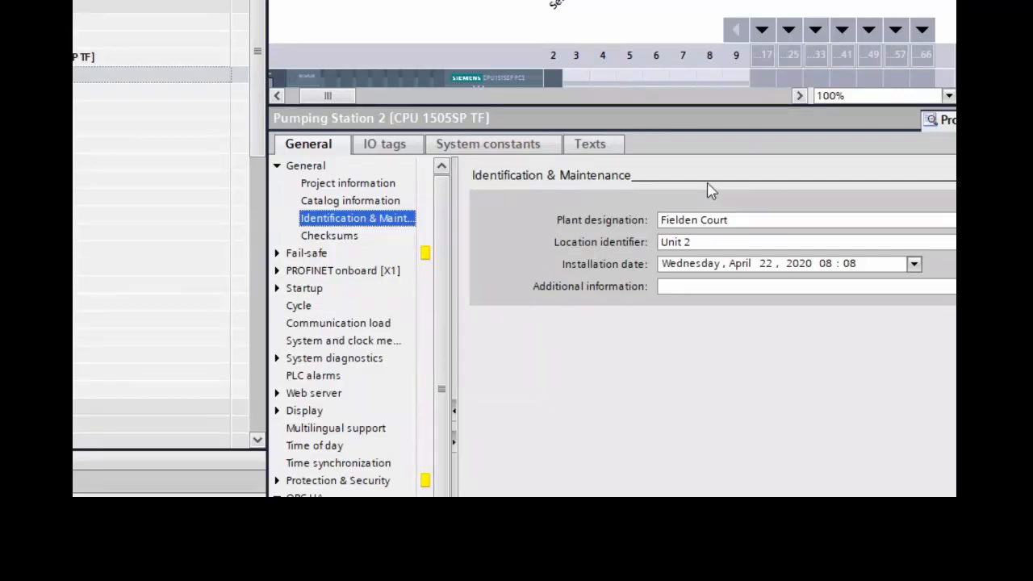
pyautogui.click(310, 397)
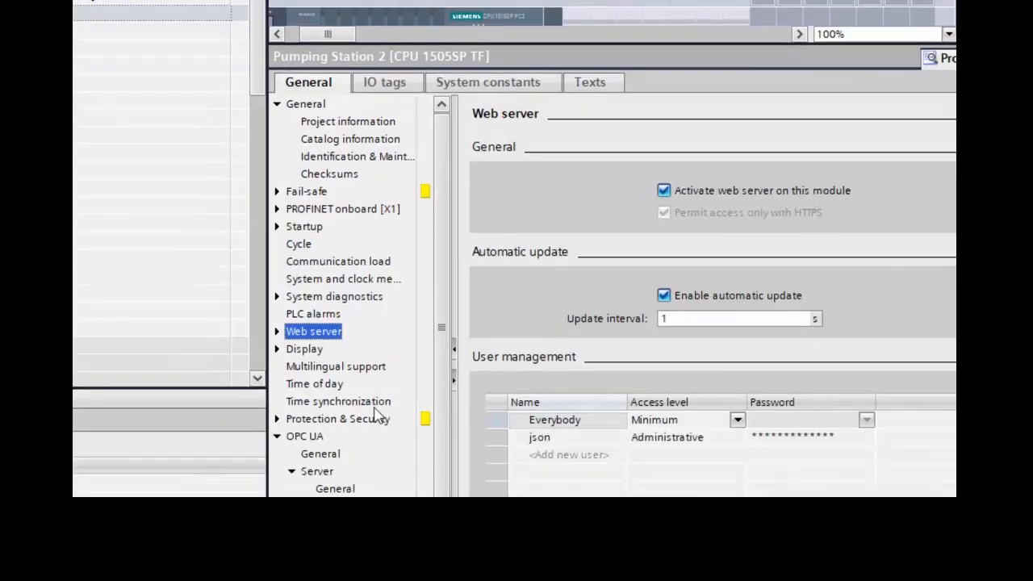
pyautogui.click(368, 436)
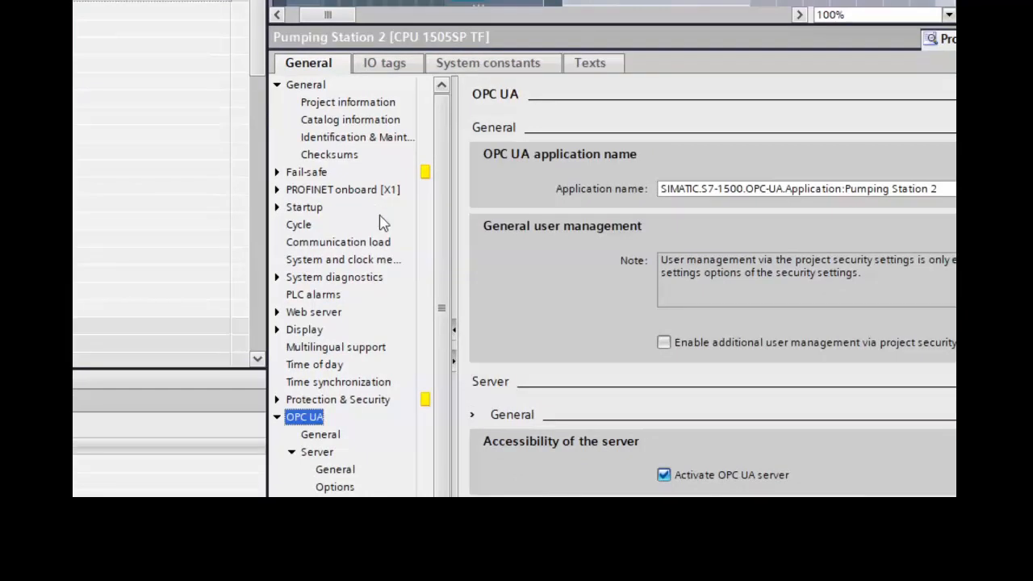
pyautogui.scroll(-1, 386, 189)
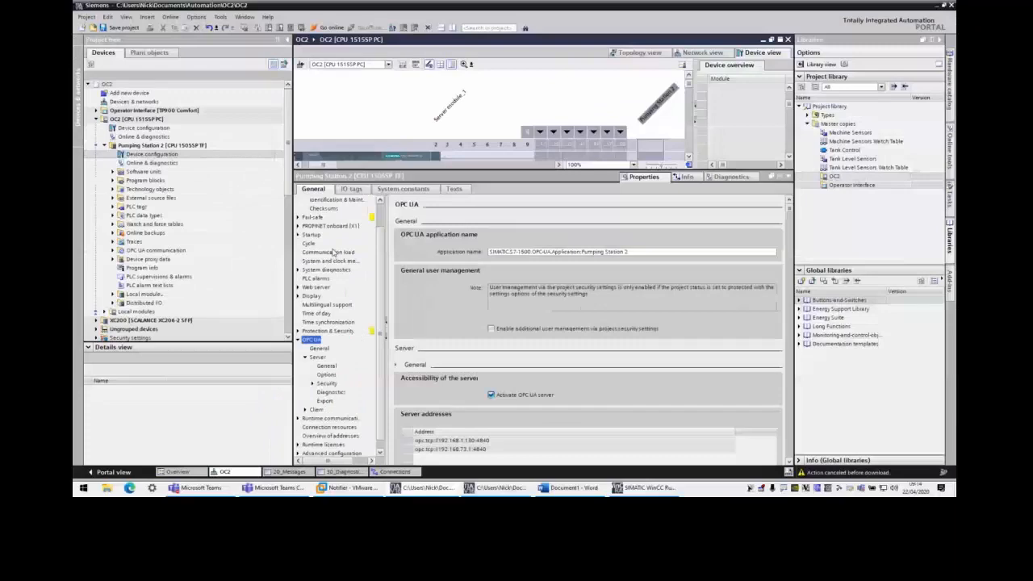
pyautogui.scroll(1, 333, 252)
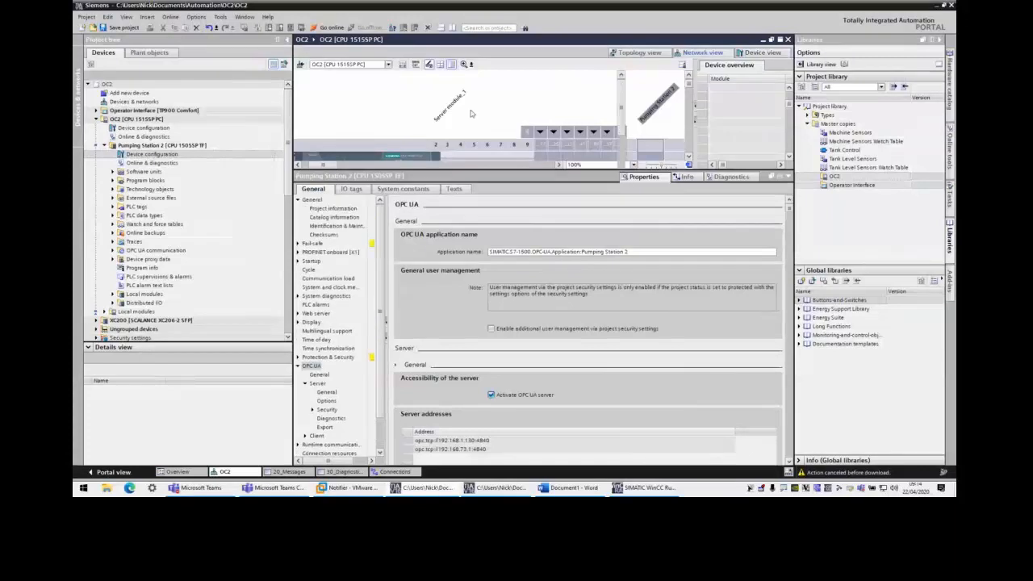
pyautogui.click(702, 53)
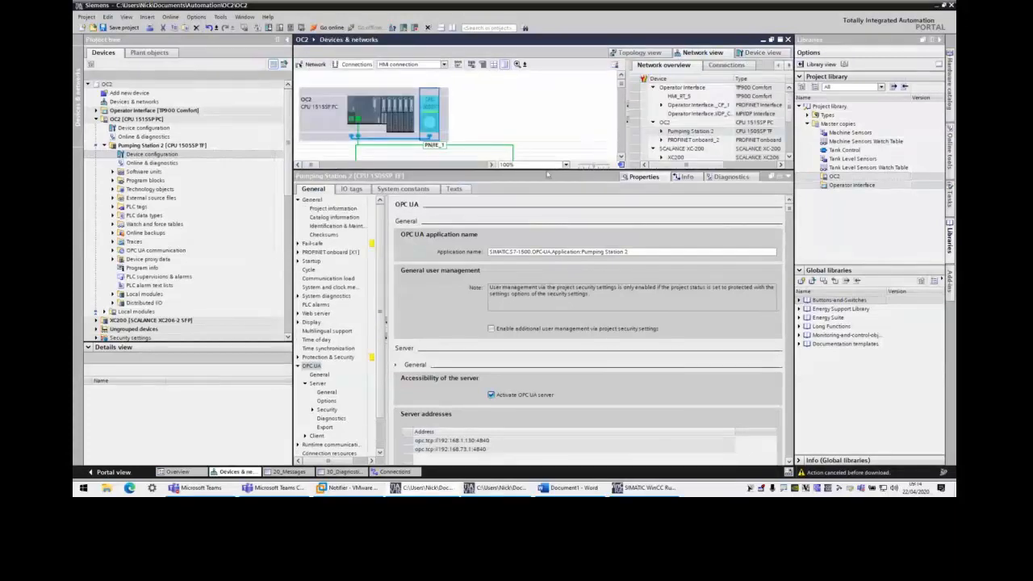
# Start a download of the OC2 station's configuration, then cancel it
pyautogui.moveTo(547, 174); pyautogui.dragTo(547, 306)
pyautogui.click(138, 123)
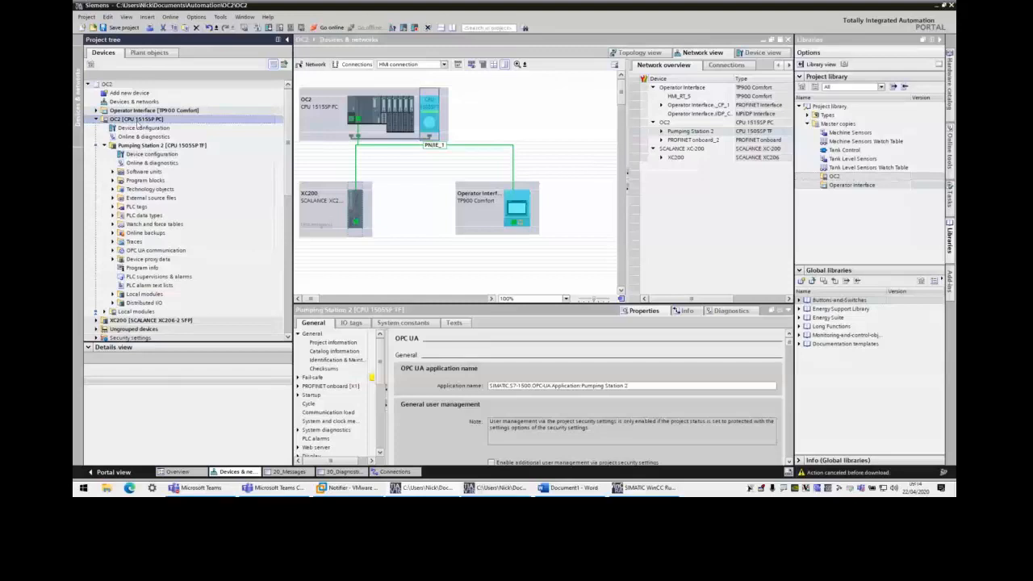
pyautogui.rightClick(138, 123)
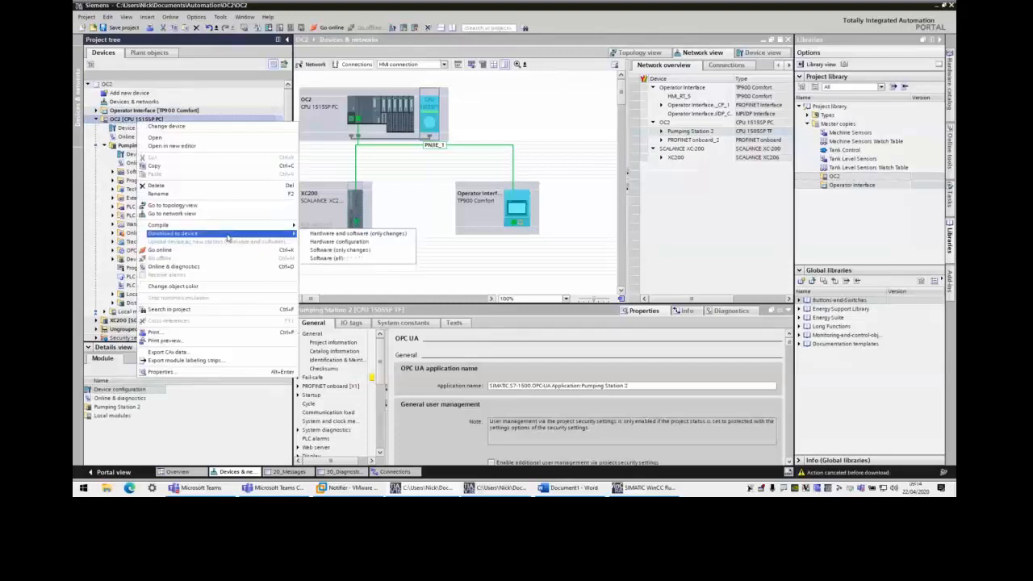
pyautogui.click(227, 235)
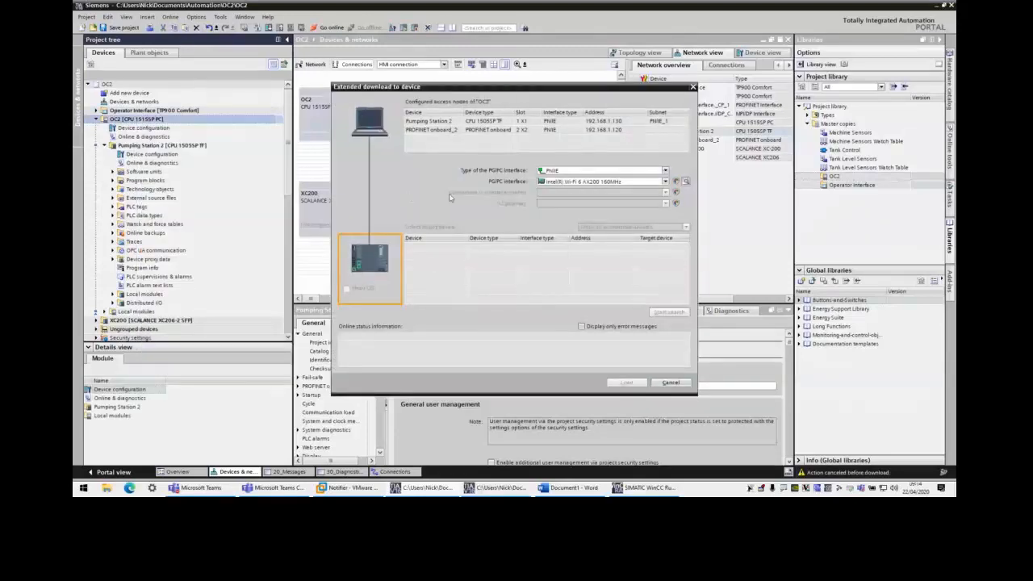
pyautogui.click(671, 381)
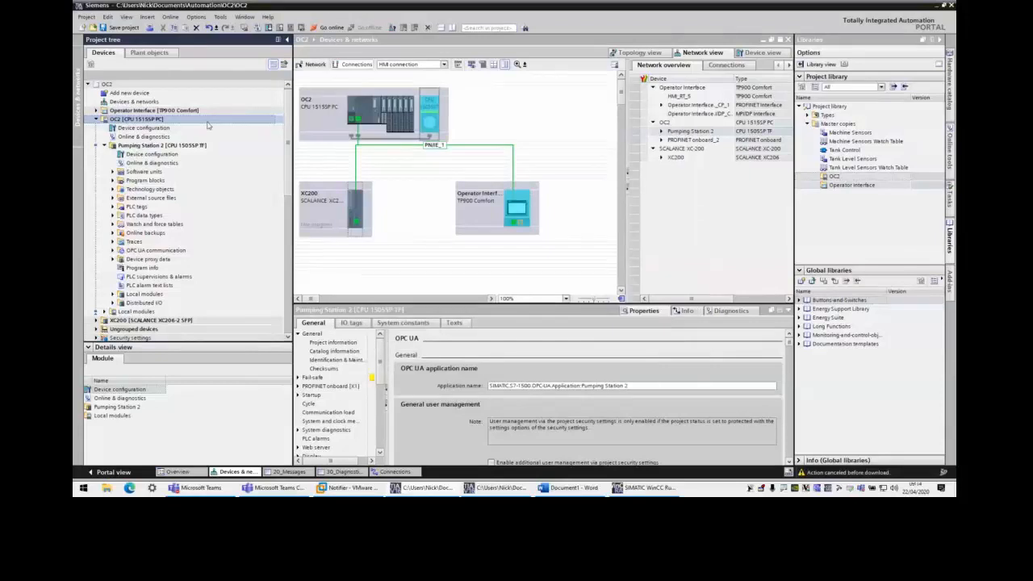
# Compile OC2 hardware and software, then add a self-signed server certificate PumpingStation2/OPCUA-1-1
pyautogui.rightClick(208, 121)
pyautogui.moveTo(283, 226)
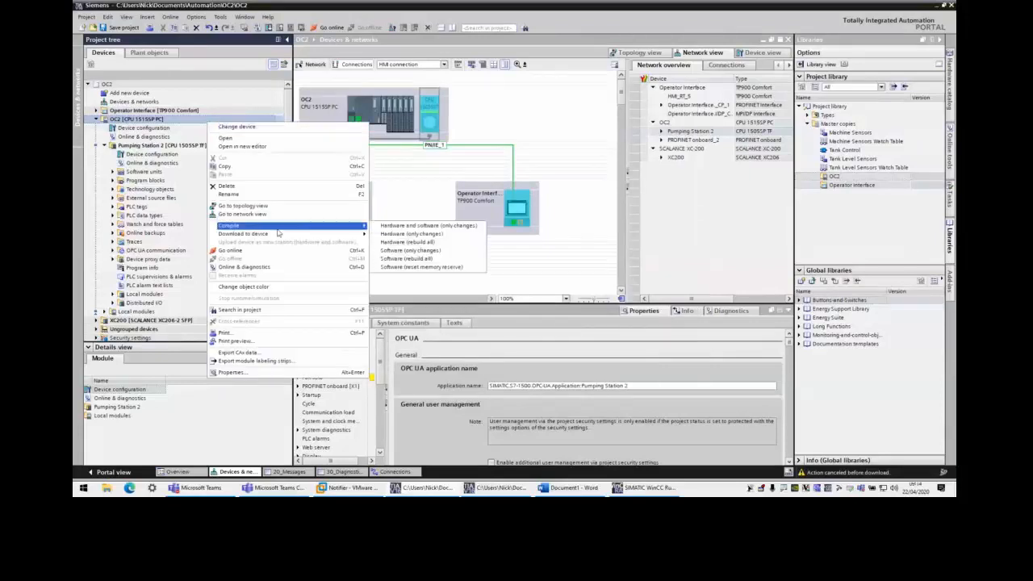
pyautogui.click(408, 233)
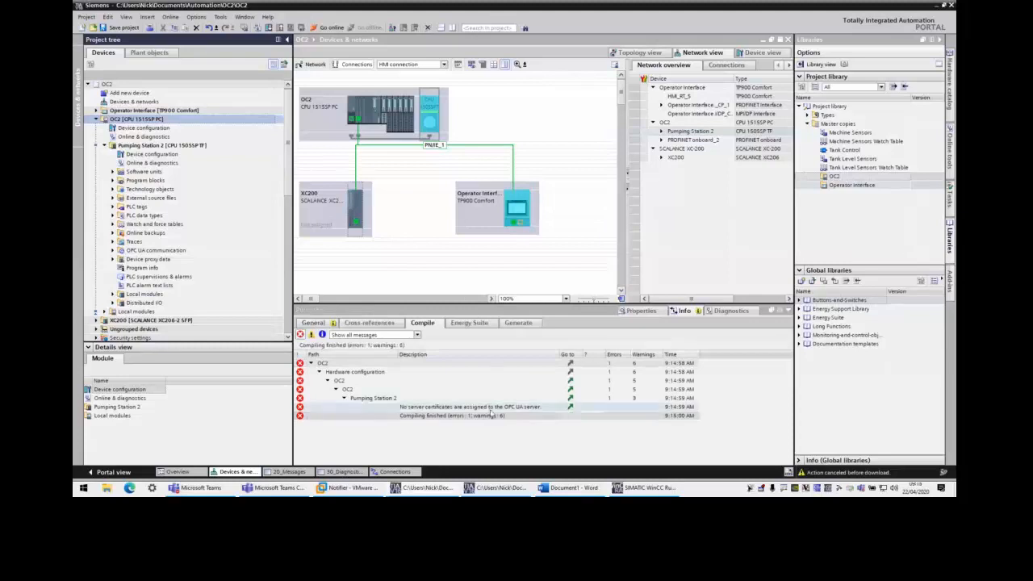
pyautogui.doubleClick(484, 407)
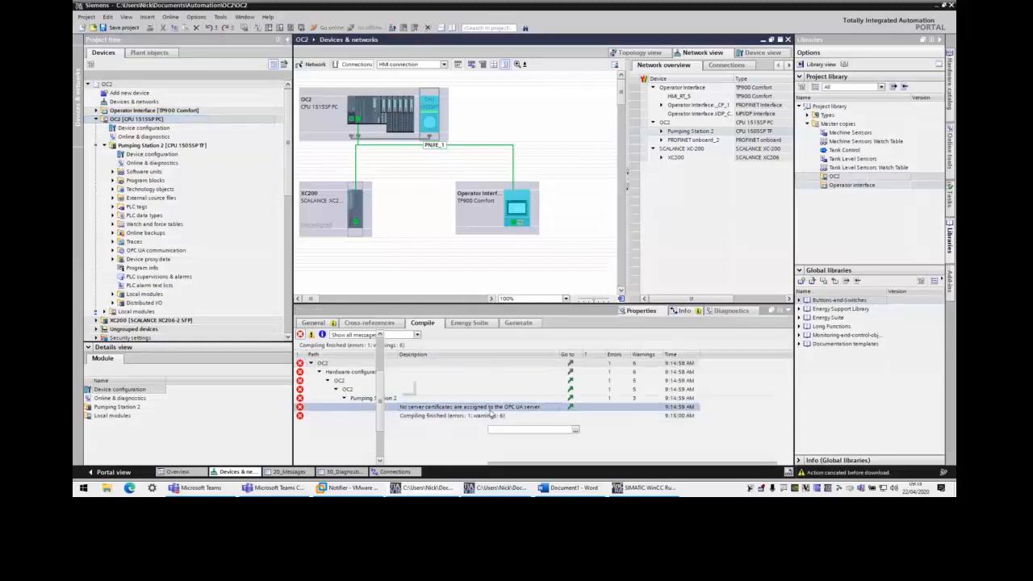
pyautogui.click(575, 429)
pyautogui.click(703, 416)
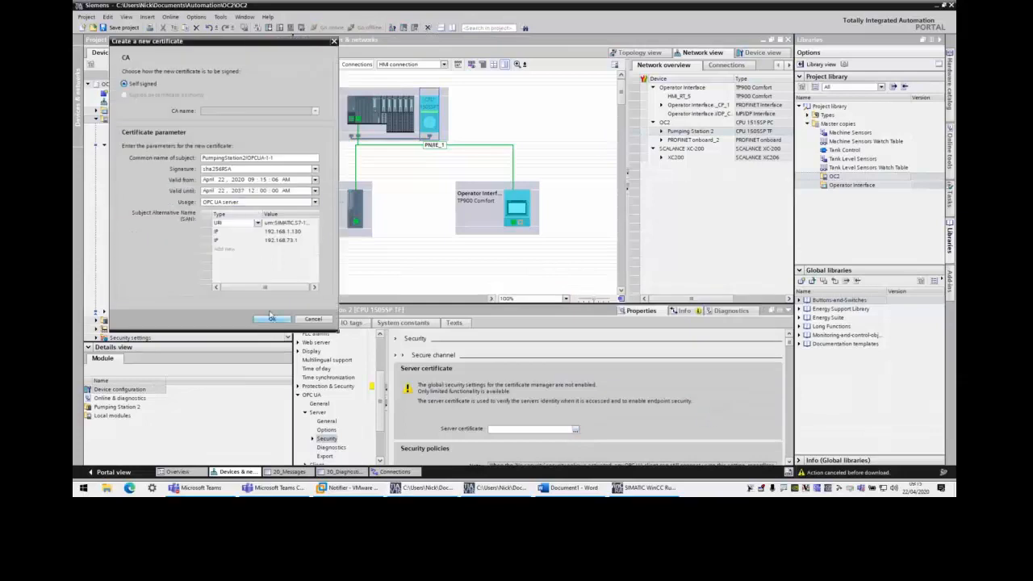
pyautogui.click(272, 318)
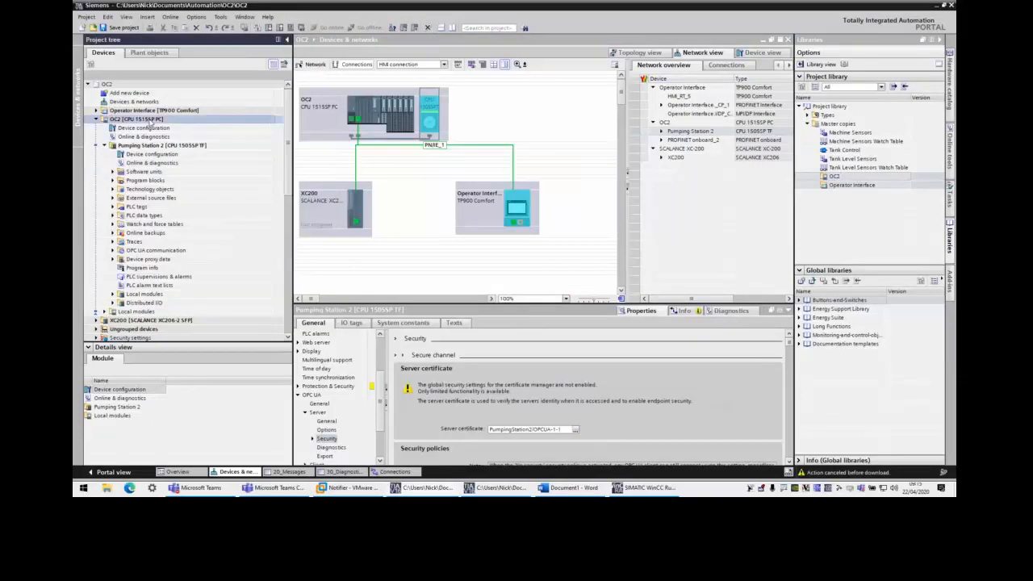
# Recompile OC2 now that the server certificate exists
pyautogui.rightClick(150, 121)
pyautogui.moveTo(282, 222)
pyautogui.click(355, 225)
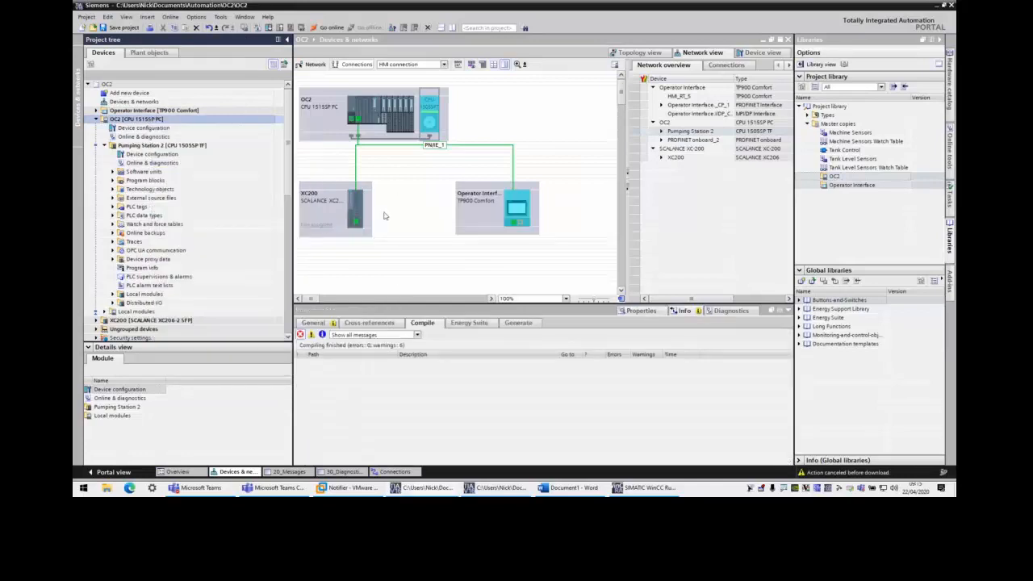
# Prepare OC2's change download via I219-LM, Direct at slot 2 X2, finding oc2 at 192.168.1.120
pyautogui.rightClick(157, 119)
pyautogui.moveTo(226, 232)
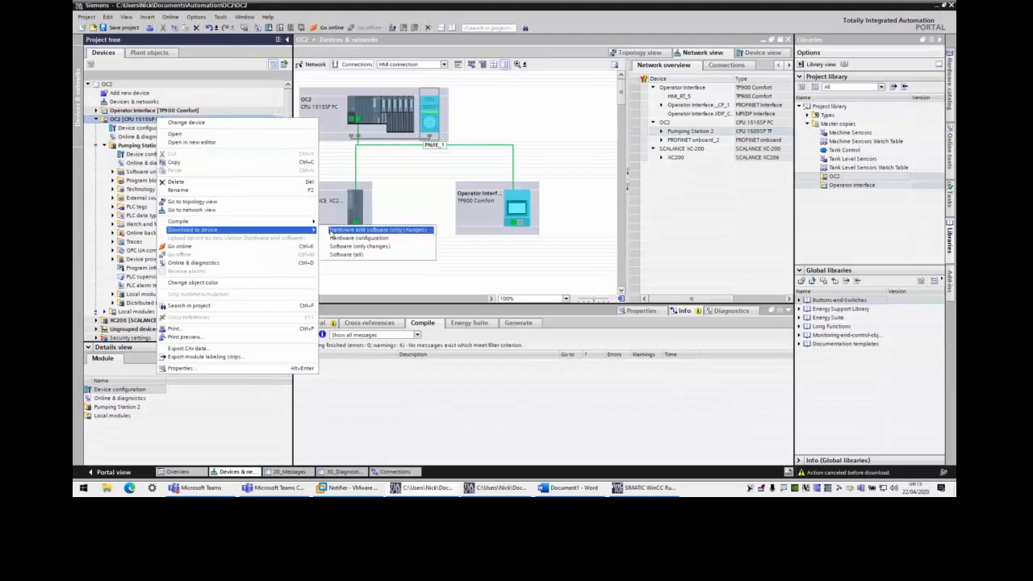
pyautogui.click(330, 231)
pyautogui.click(581, 183)
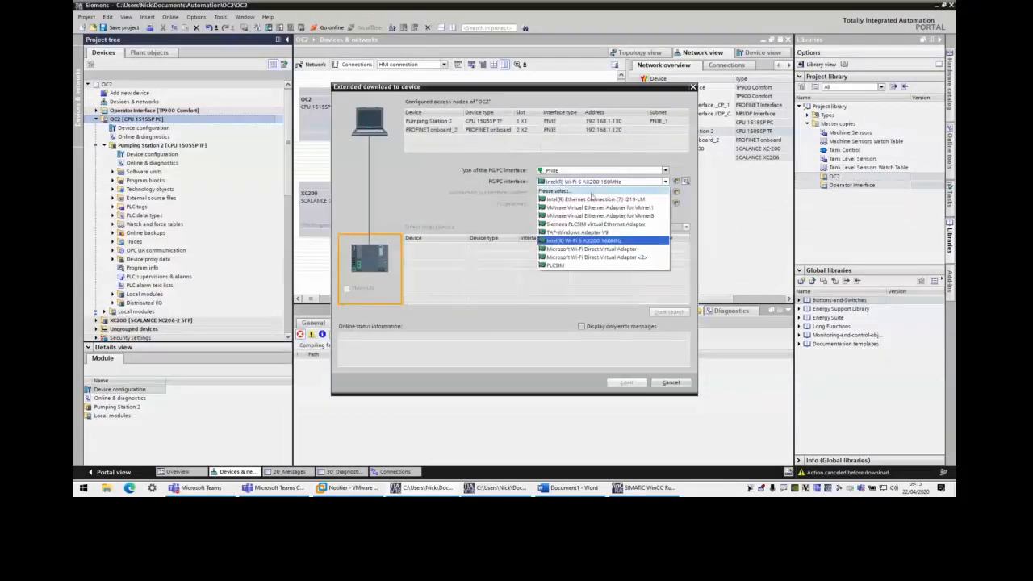
pyautogui.click(591, 198)
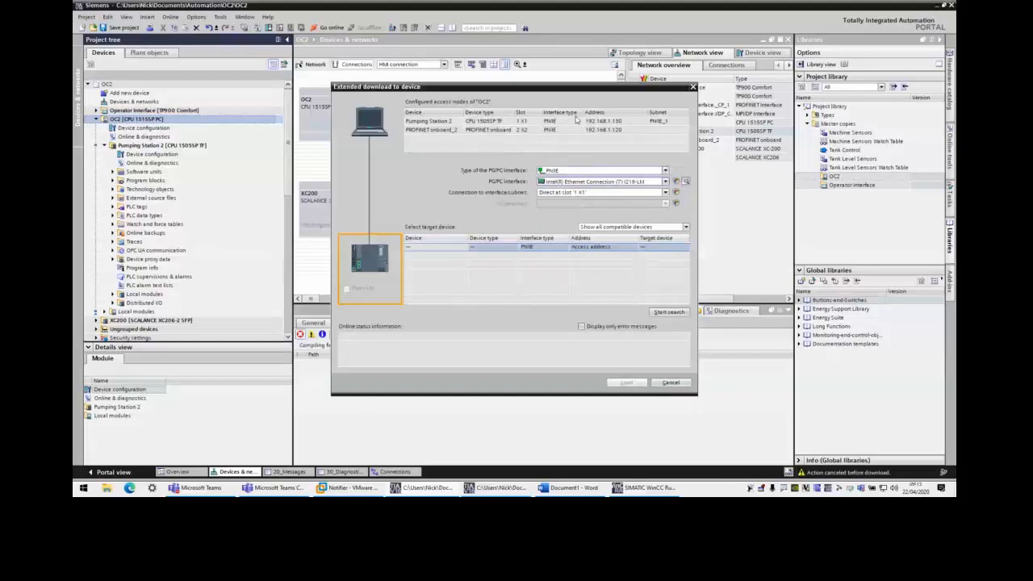
pyautogui.click(574, 193)
pyautogui.click(583, 207)
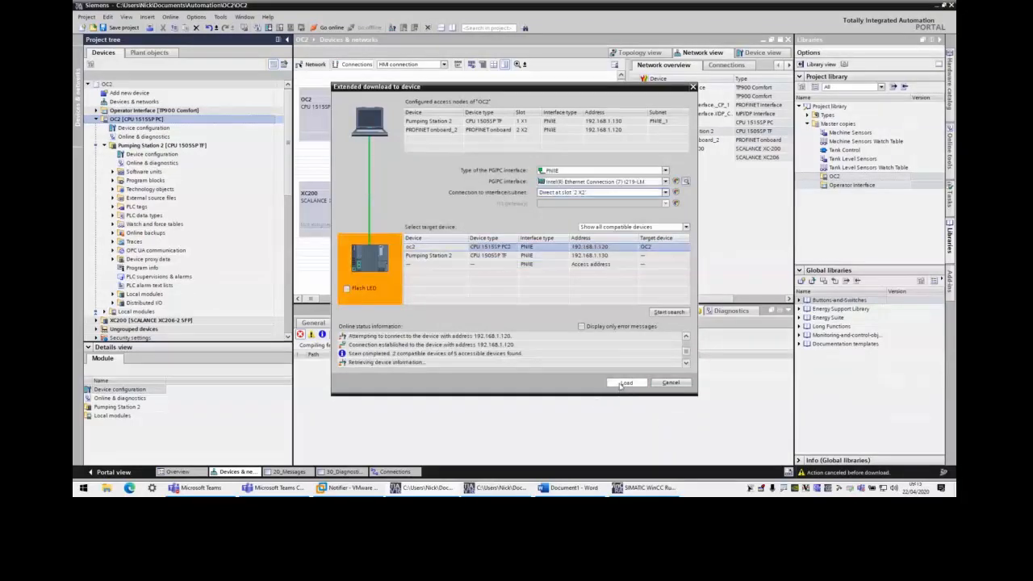
# Load oc2, continue without synchronization, then load Pumping Station 2, finishing with 0 errors, 0 warnings
pyautogui.click(626, 386)
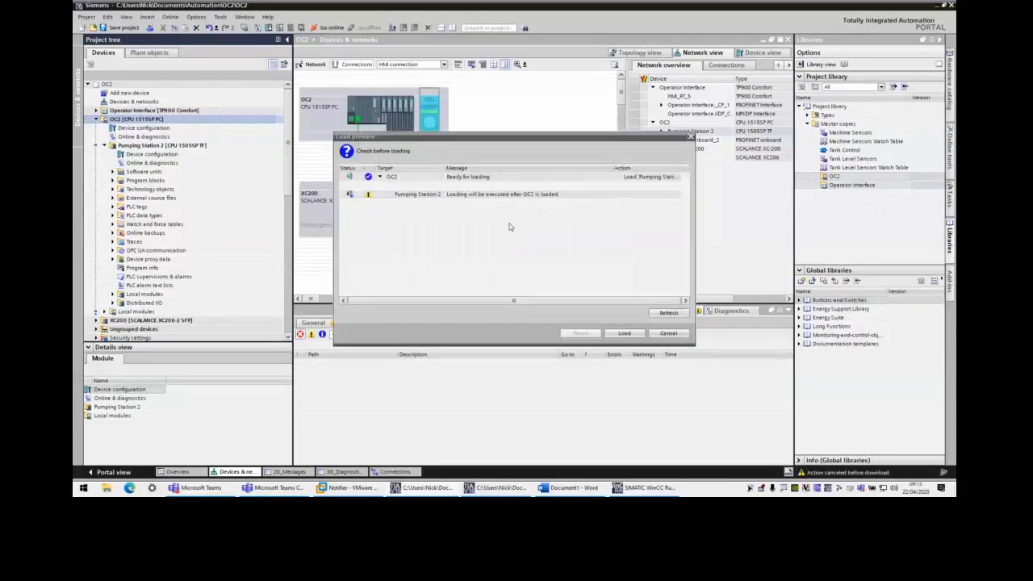
pyautogui.click(624, 333)
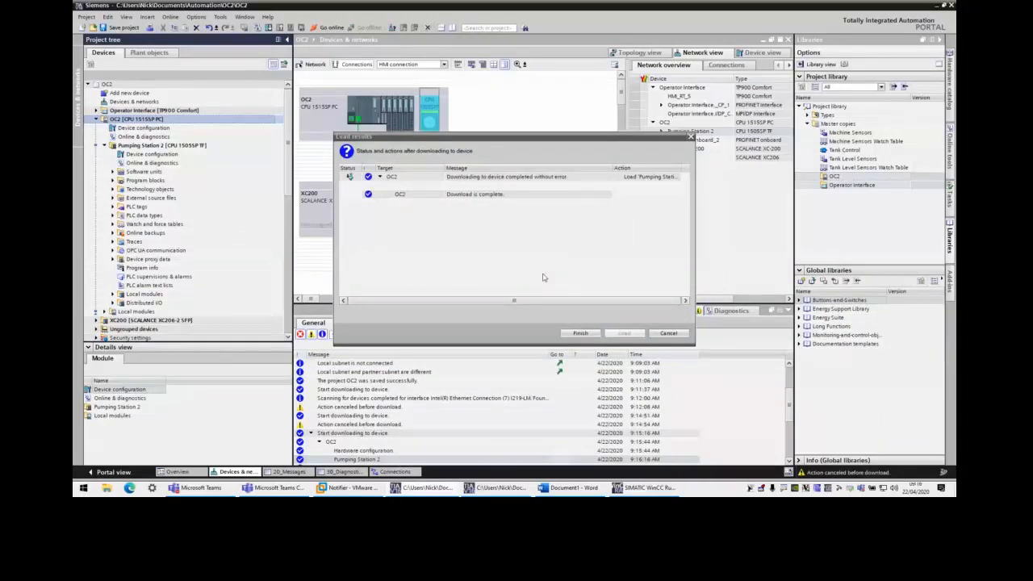
pyautogui.click(591, 338)
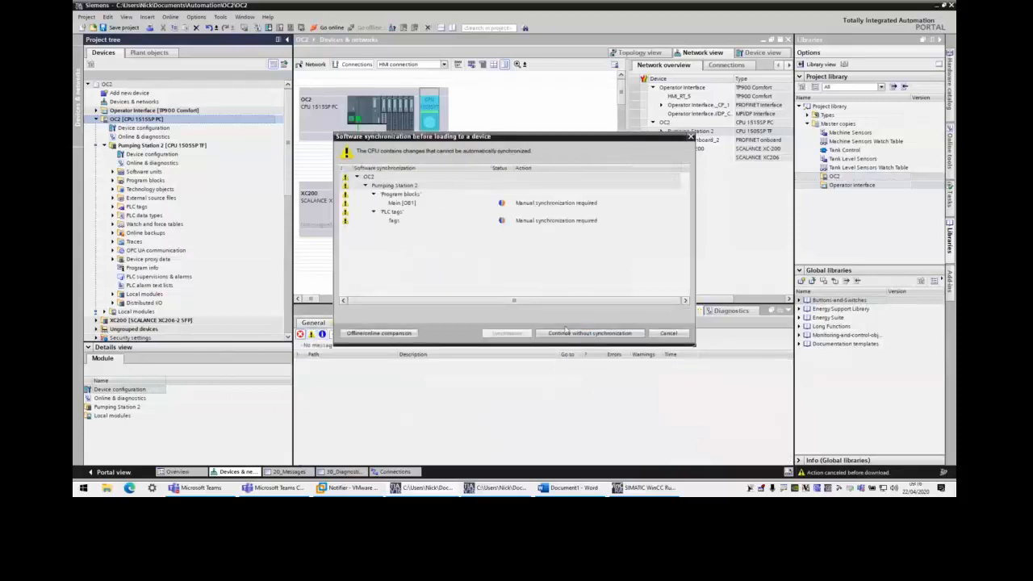
pyautogui.click(566, 332)
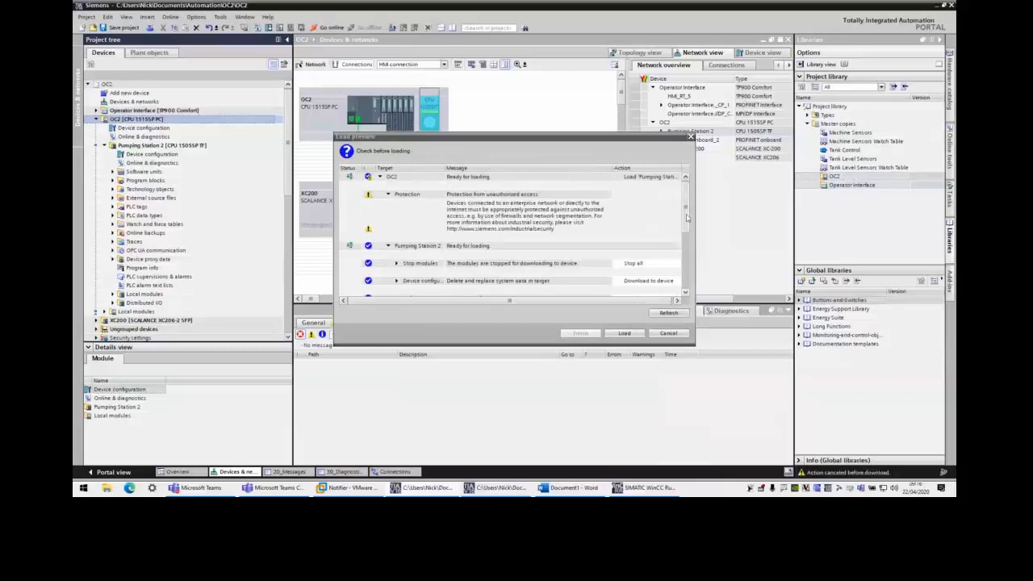
pyautogui.scroll(-2, 685, 216)
pyautogui.click(626, 333)
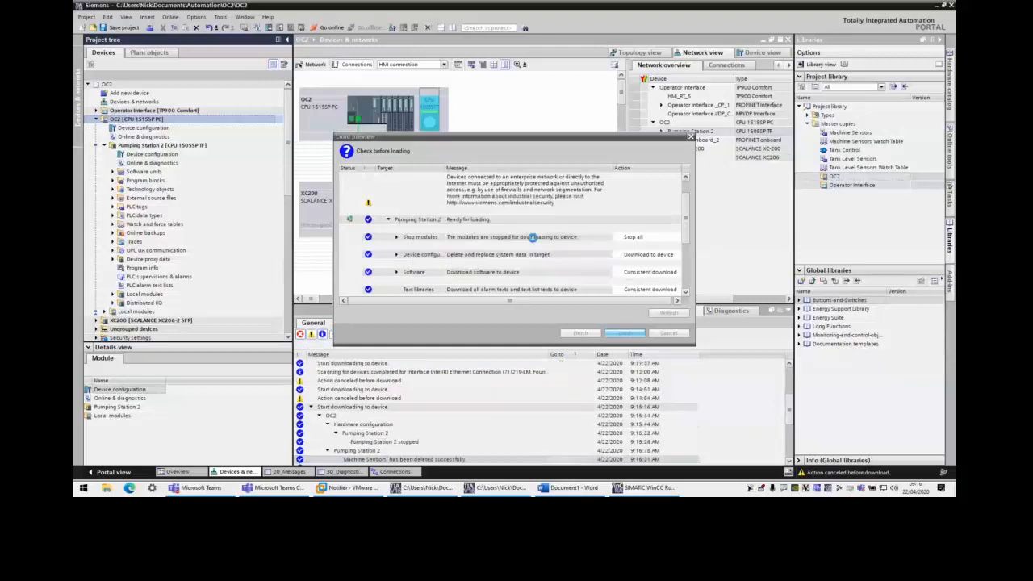
pyautogui.click(589, 335)
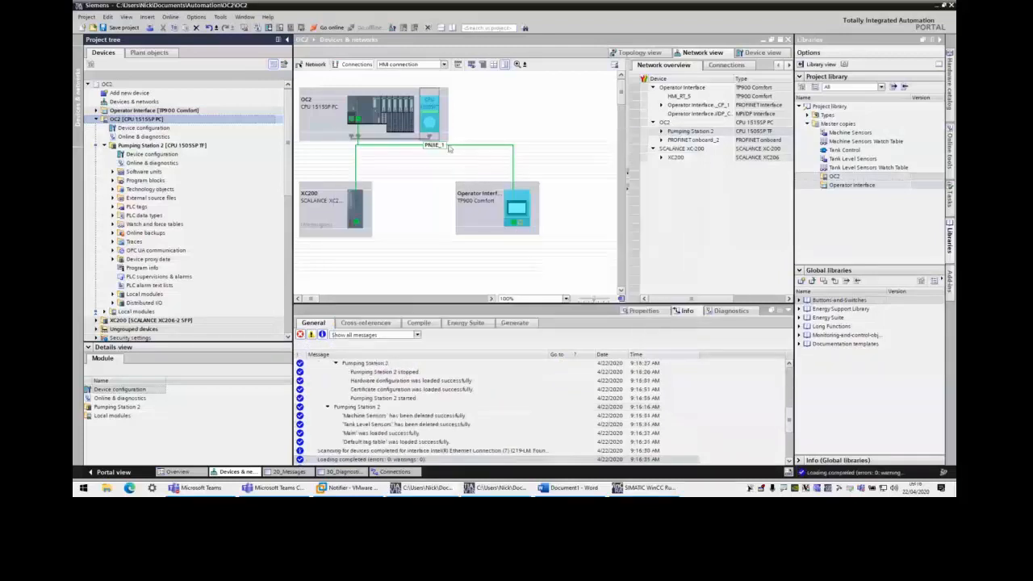
# Go online with OC2 so Pumping Station 2 shows a fault and PROFINET onboard_2 shows OK
pyautogui.click(325, 27)
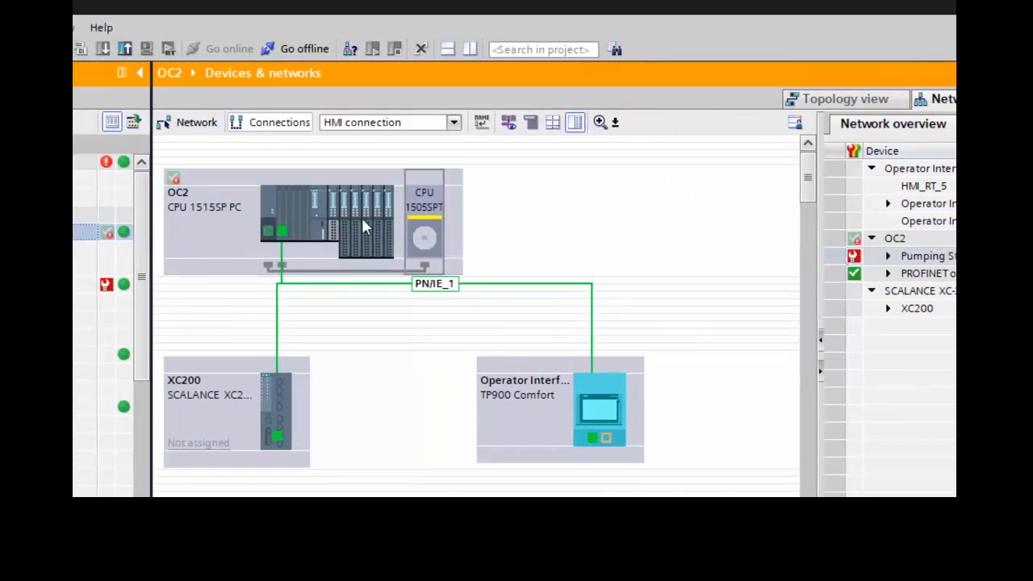
# Open OC2's device view and the online diagnostics of the server module at rack 0, slot 2
pyautogui.doubleClick(317, 200)
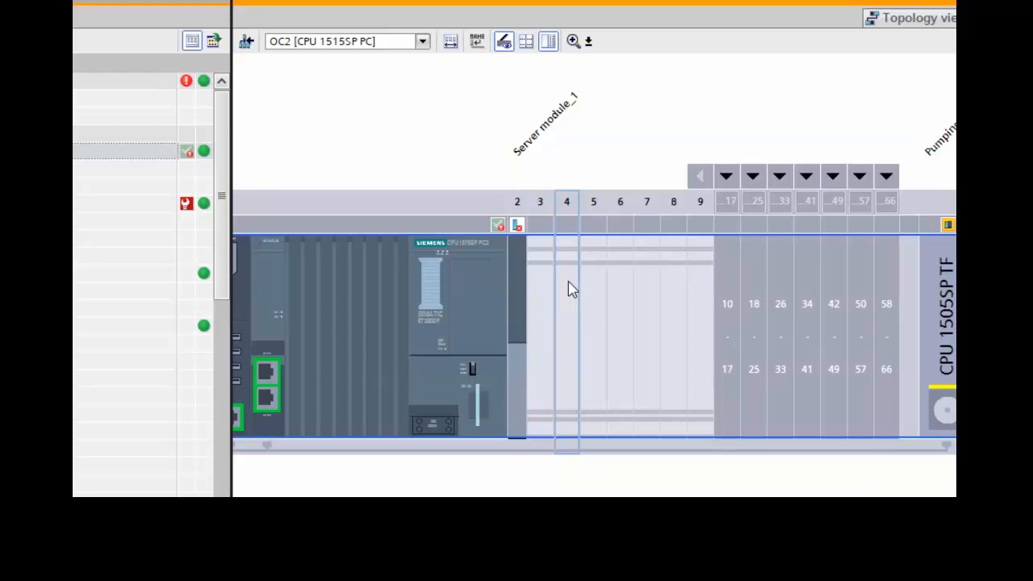
pyautogui.click(568, 248)
pyautogui.click(519, 225)
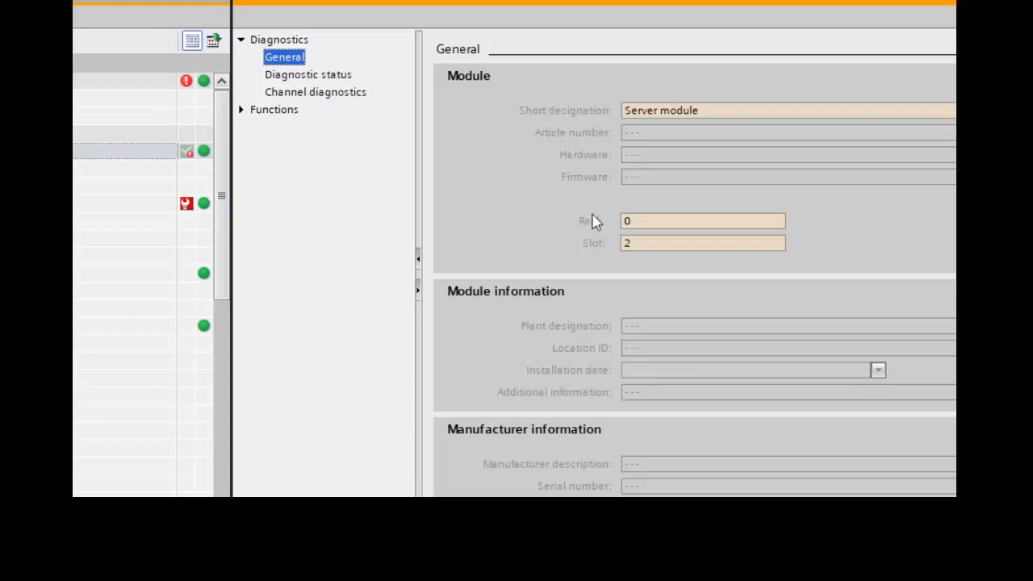
# Show the server module's Diagnostic status: not reachable, hardware component removed or missing
pyautogui.click(282, 97)
pyautogui.click(318, 75)
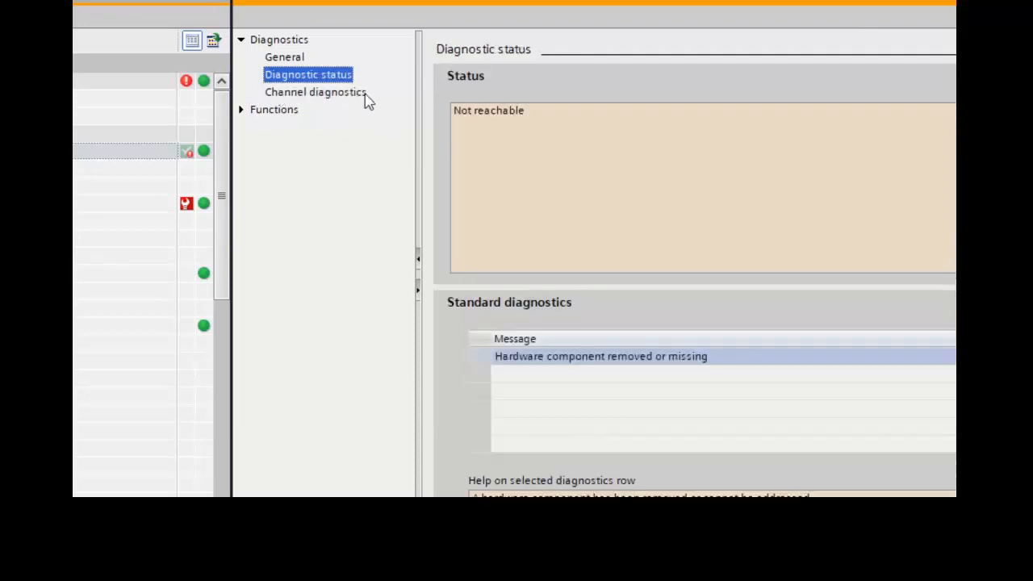
pyautogui.click(457, 110)
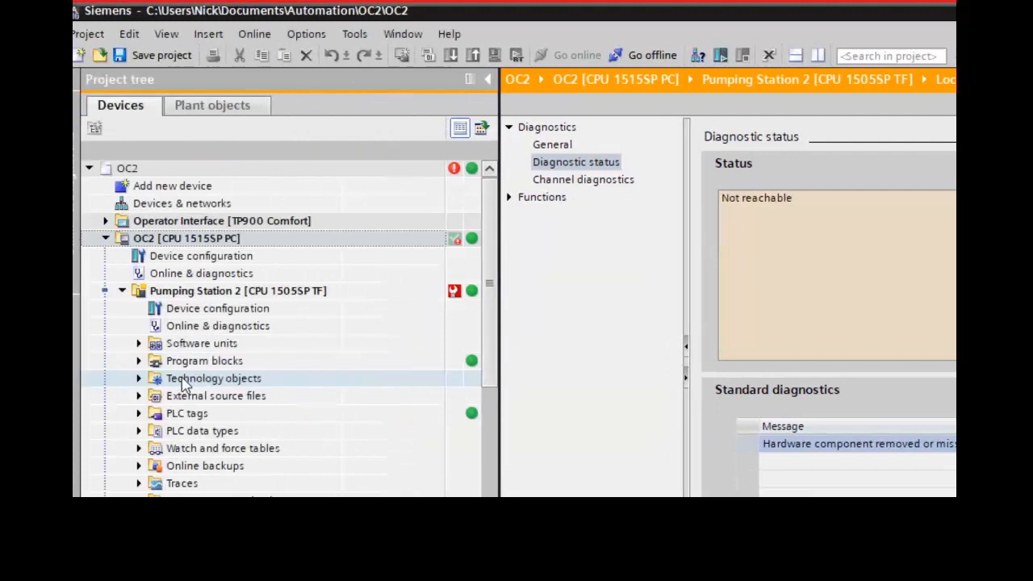
# Open OC2's diagnostics buffer and select event 1: Software Controller F Index 1 has errors
pyautogui.doubleClick(196, 275)
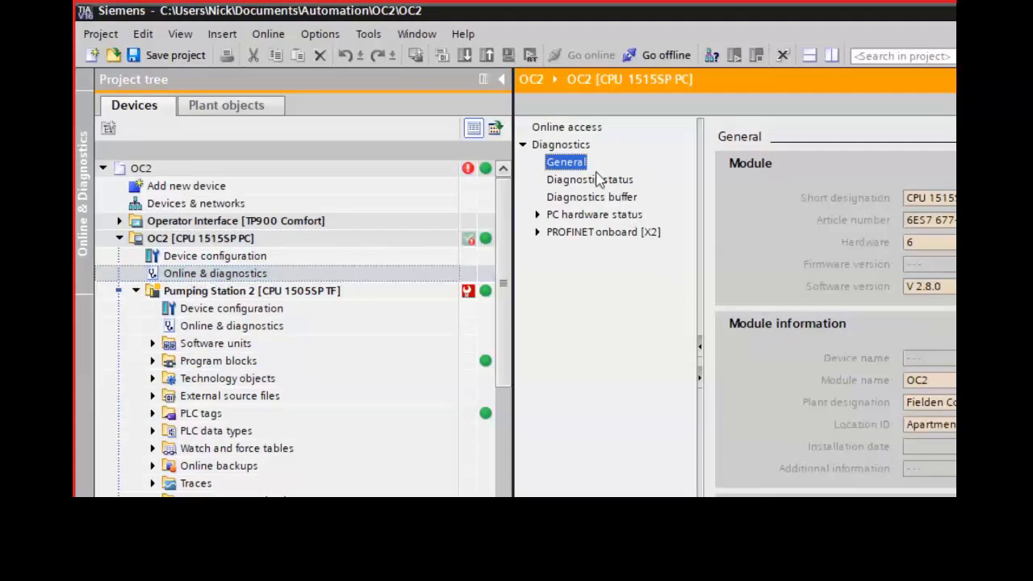
pyautogui.click(592, 200)
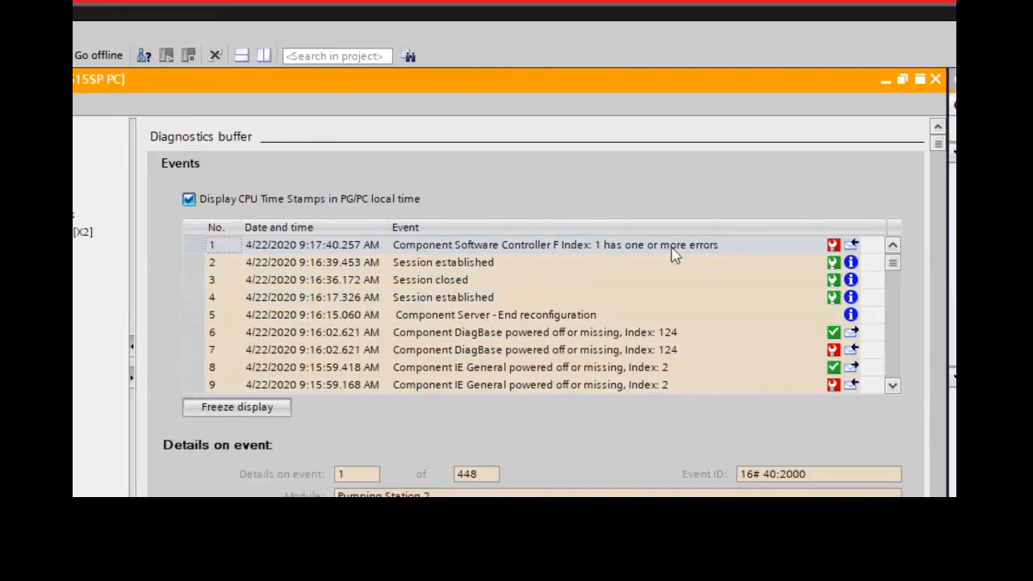
pyautogui.click(851, 245)
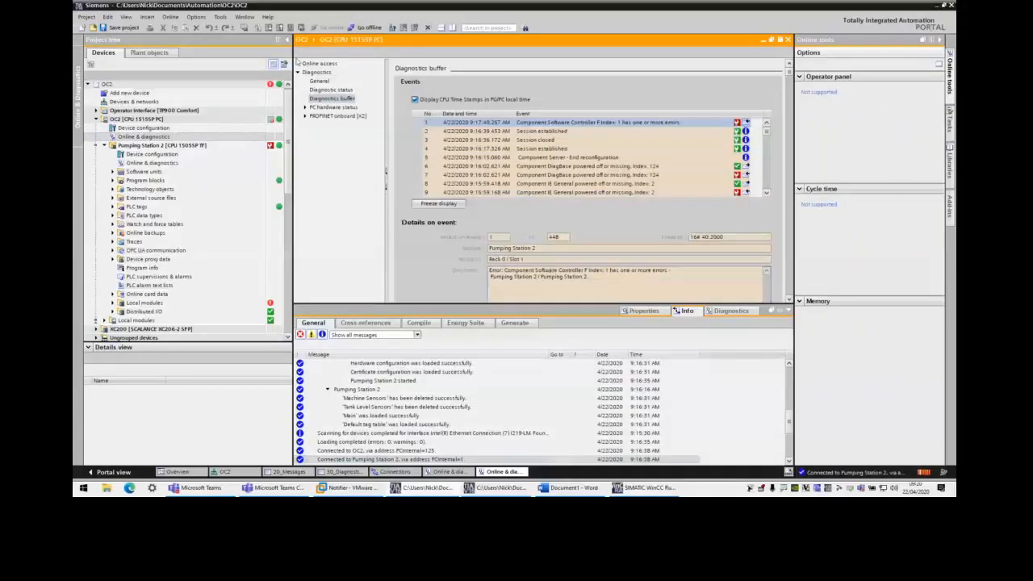
# Open Devices & networks in Topology view and select Pumping Station 2's Online & diagnostics
pyautogui.doubleClick(142, 103)
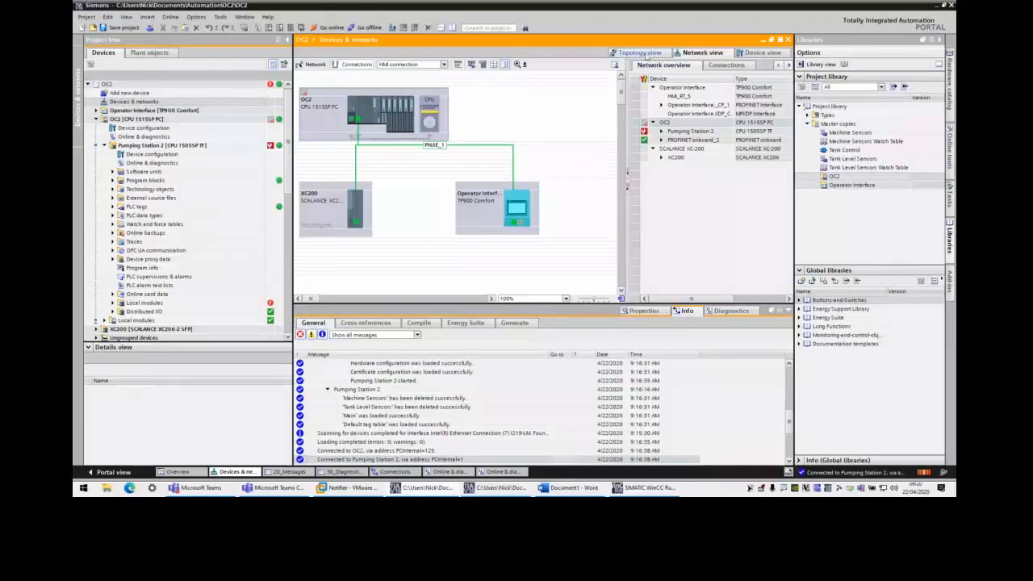
pyautogui.click(639, 53)
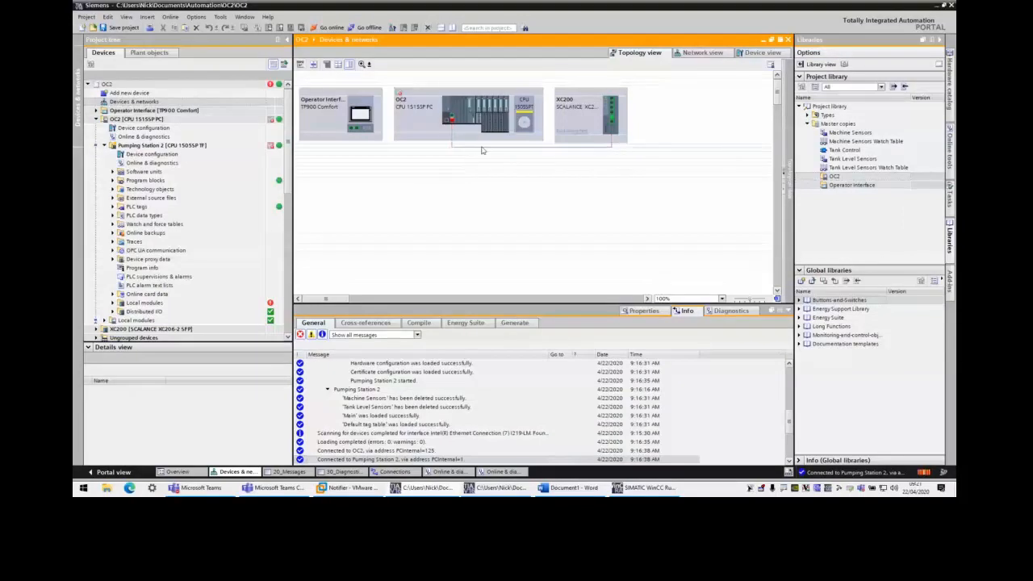
pyautogui.click(175, 164)
# Open Pumping Station 2's diagnostics buffer, inspect its missing-hardware and partner-error events, and list problem devices
pyautogui.doubleClick(176, 165)
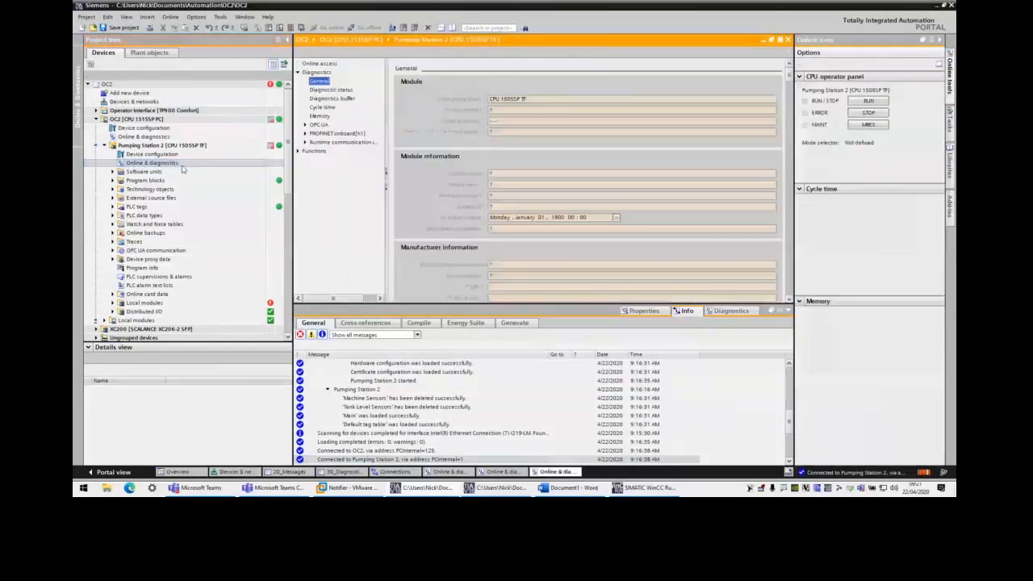
pyautogui.click(331, 98)
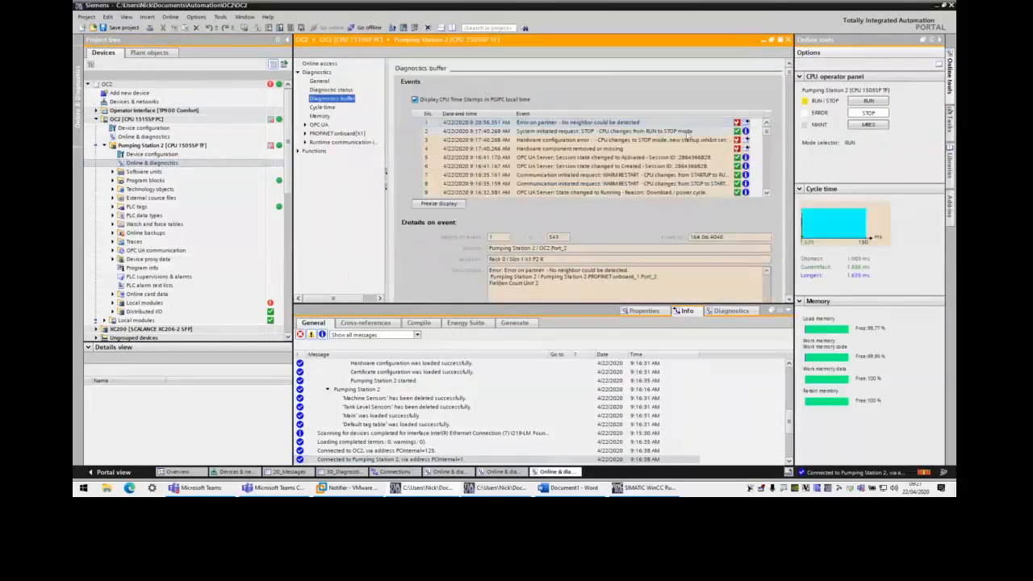
pyautogui.click(621, 148)
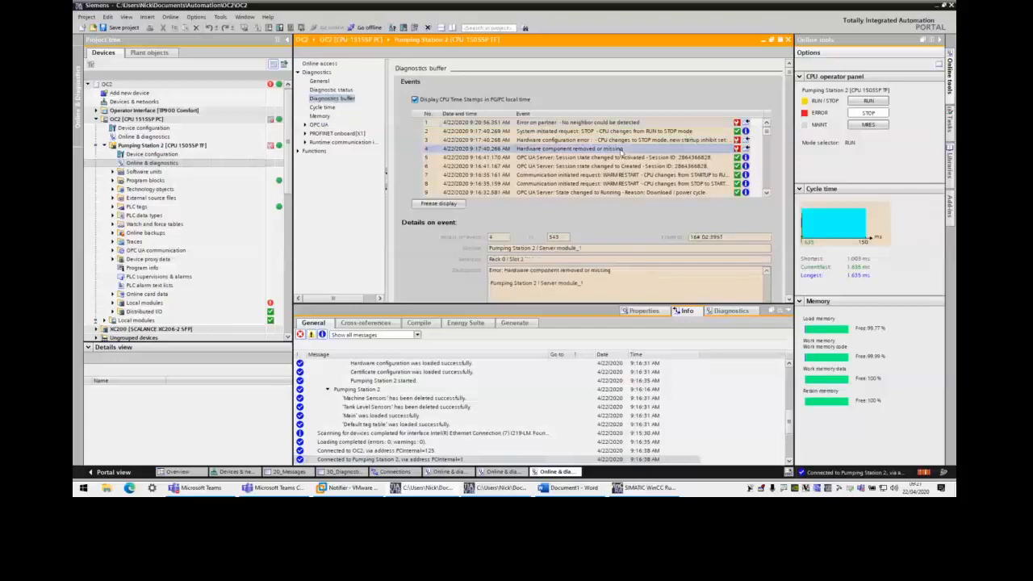
pyautogui.click(597, 122)
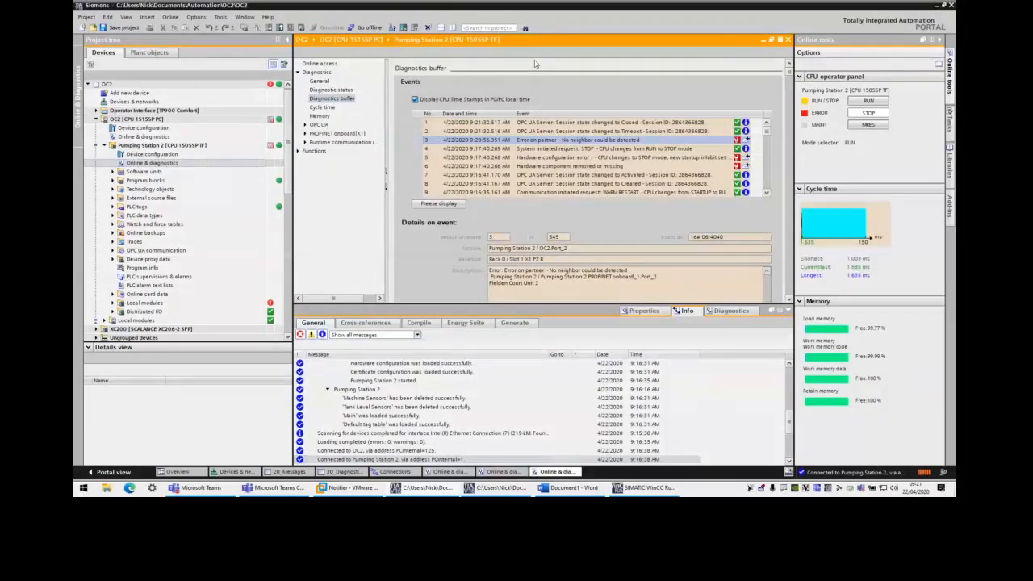
pyautogui.click(723, 311)
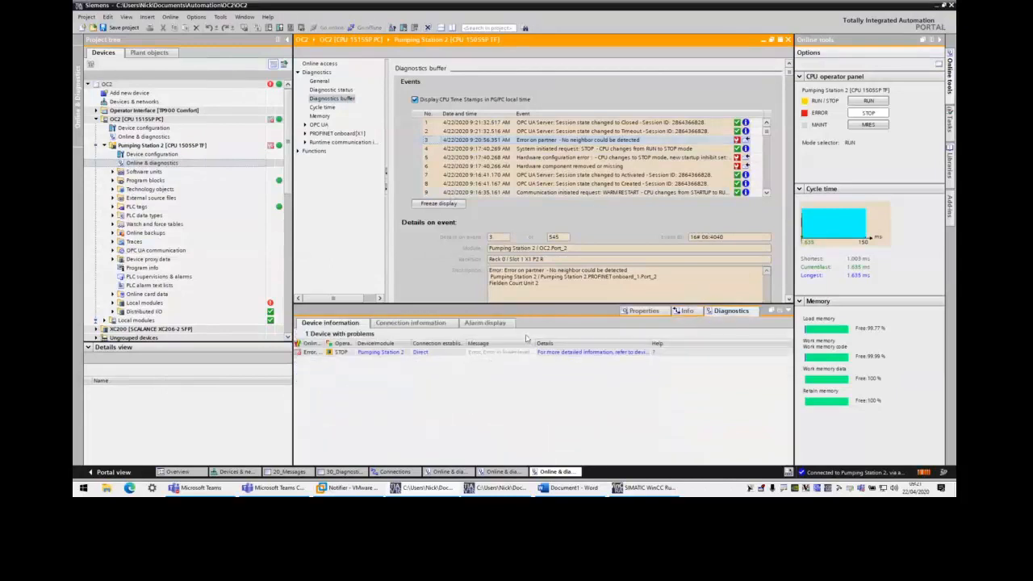
# Switch the inspector's Diagnostics tab to the Alarm display, which shows no alarms
pyautogui.click(497, 324)
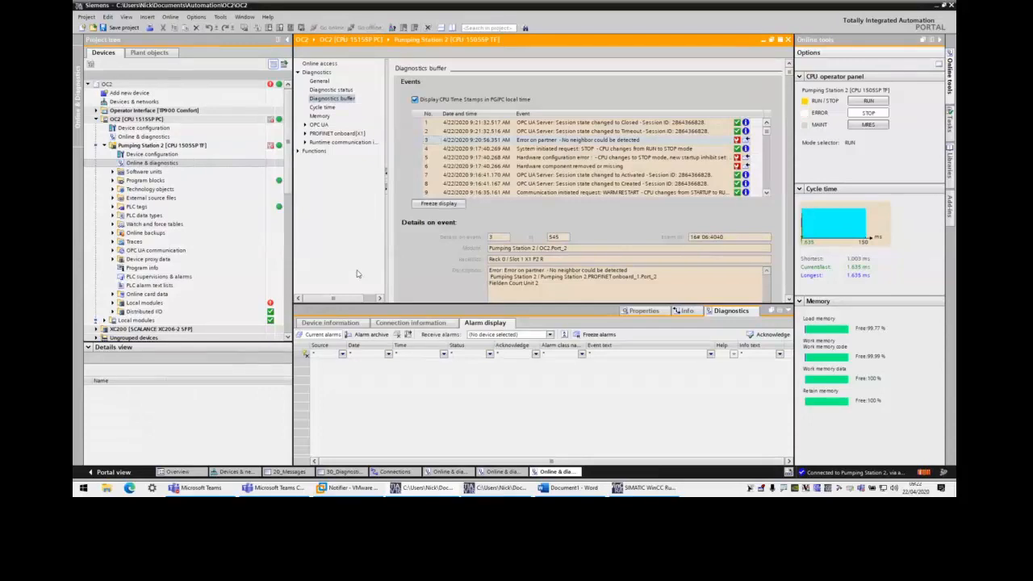
# Launch Remote Desktop Connection and connect to the oc2 computer
pyautogui.press('super')
pyautogui.write('rem')
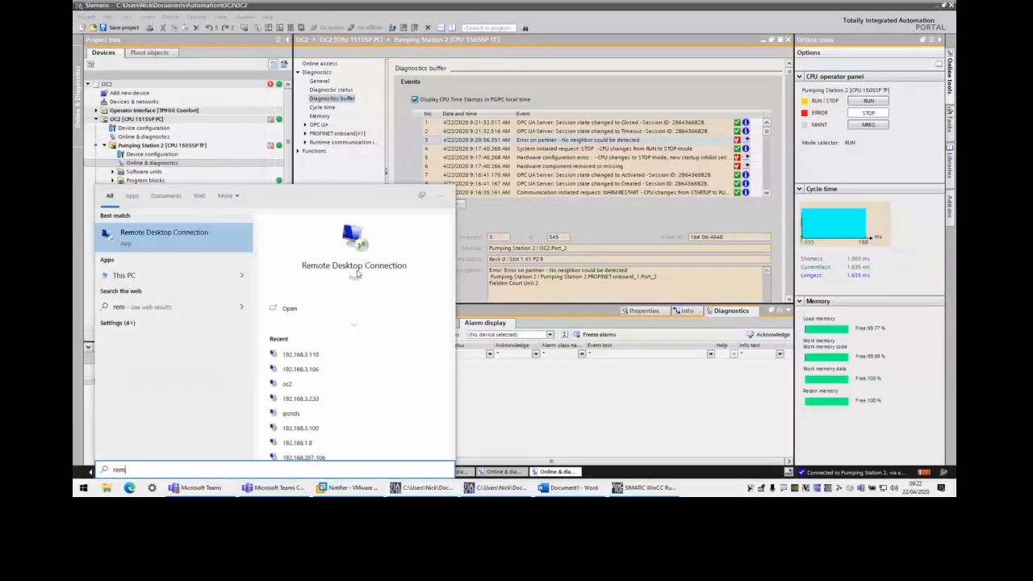
pyautogui.press('Return')
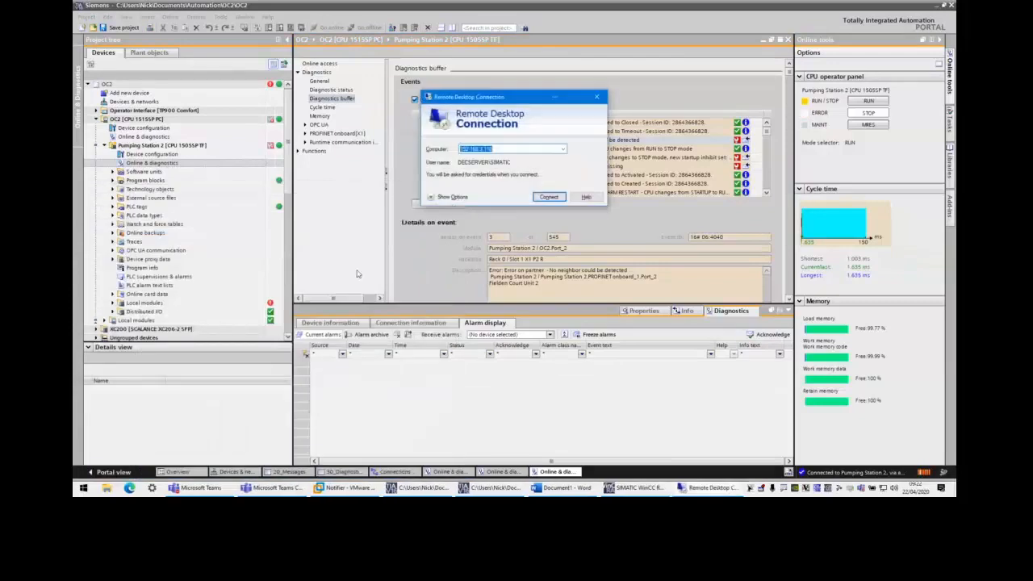
pyautogui.write('oc2')
pyautogui.press('Return')
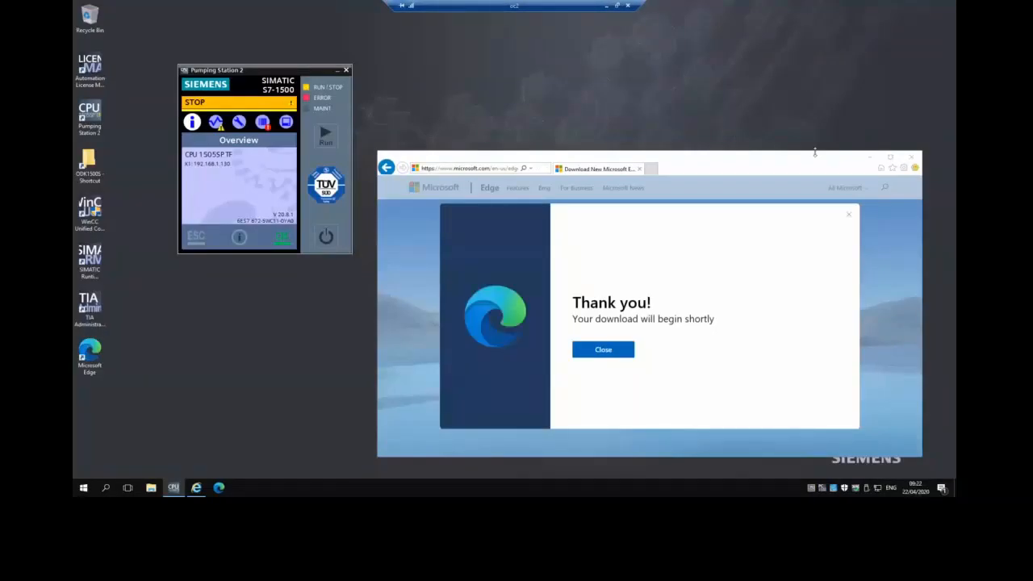
# Close the Edge download page, centre the Pumping Station 2 panel, and window the remote session
pyautogui.click(912, 157)
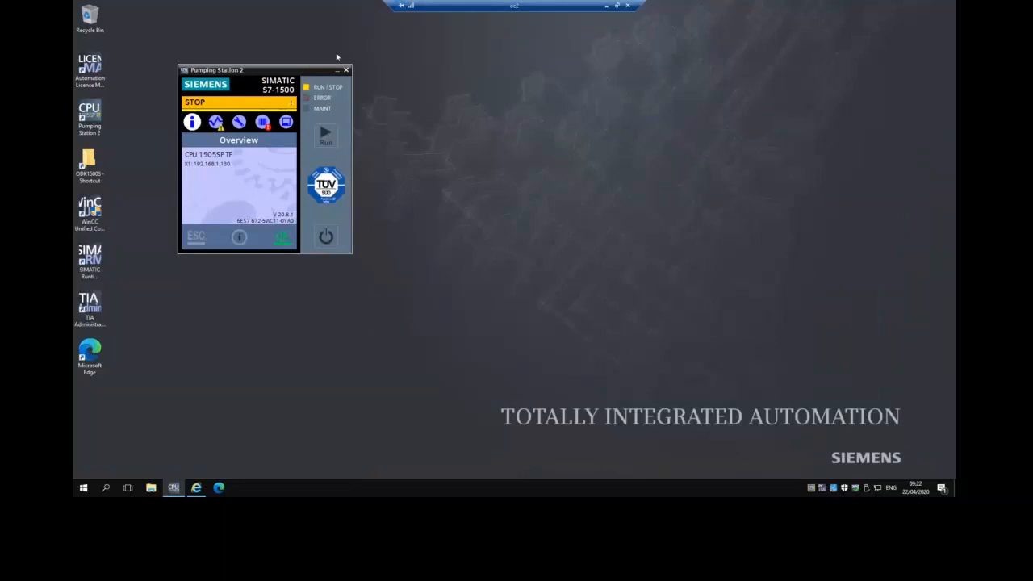
pyautogui.moveTo(299, 73); pyautogui.dragTo(381, 122)
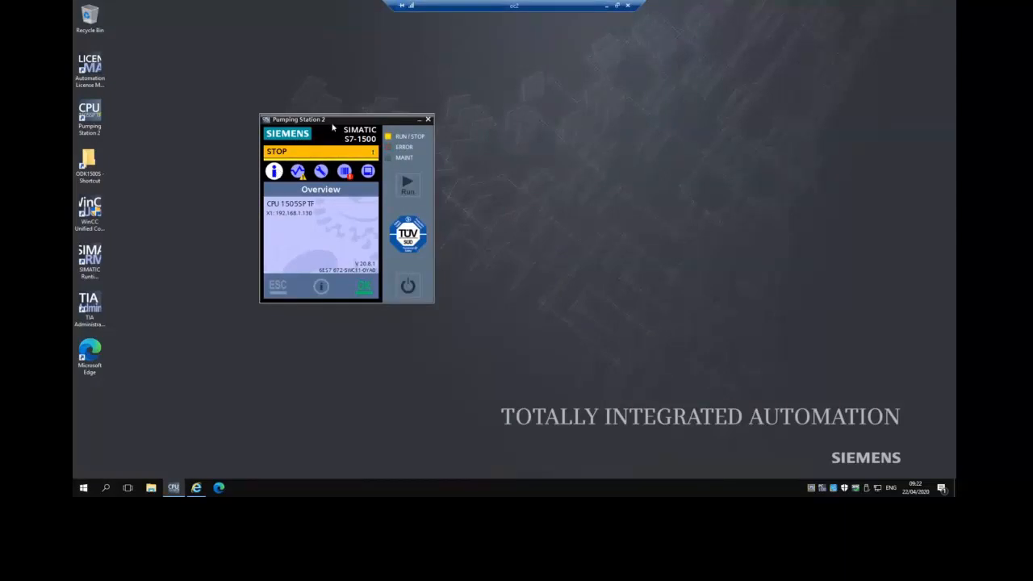
pyautogui.click(617, 6)
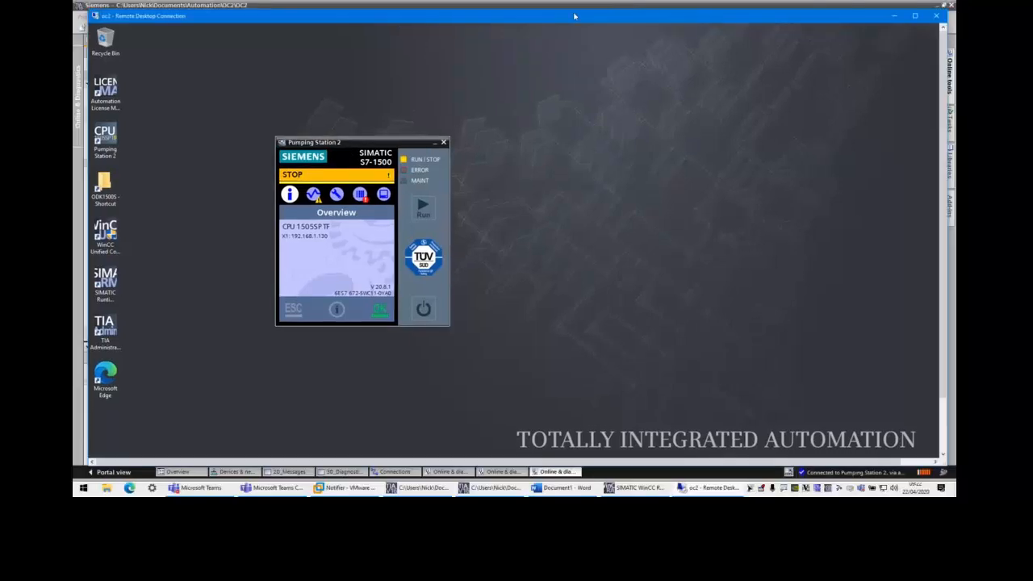
pyautogui.click(79, 167)
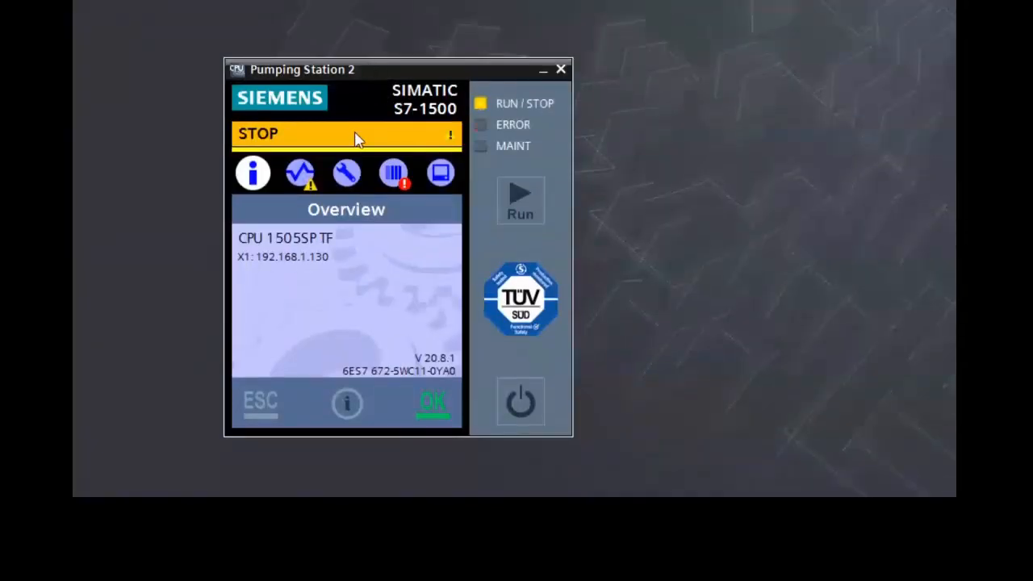
# Enter the controller panel's Diagnostics menu and open the Alarms list of three incoming alarms
pyautogui.click(305, 172)
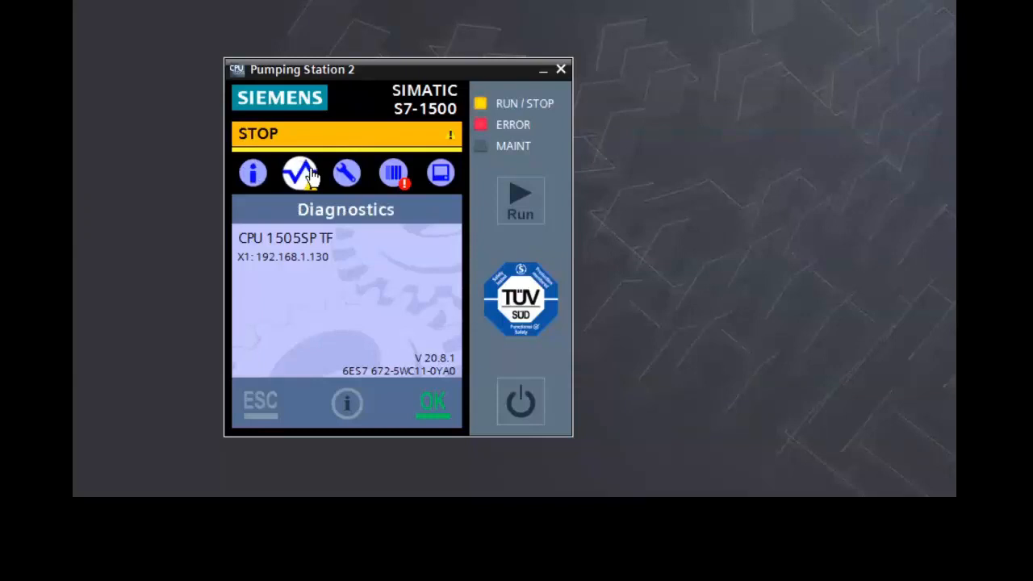
pyautogui.click(444, 407)
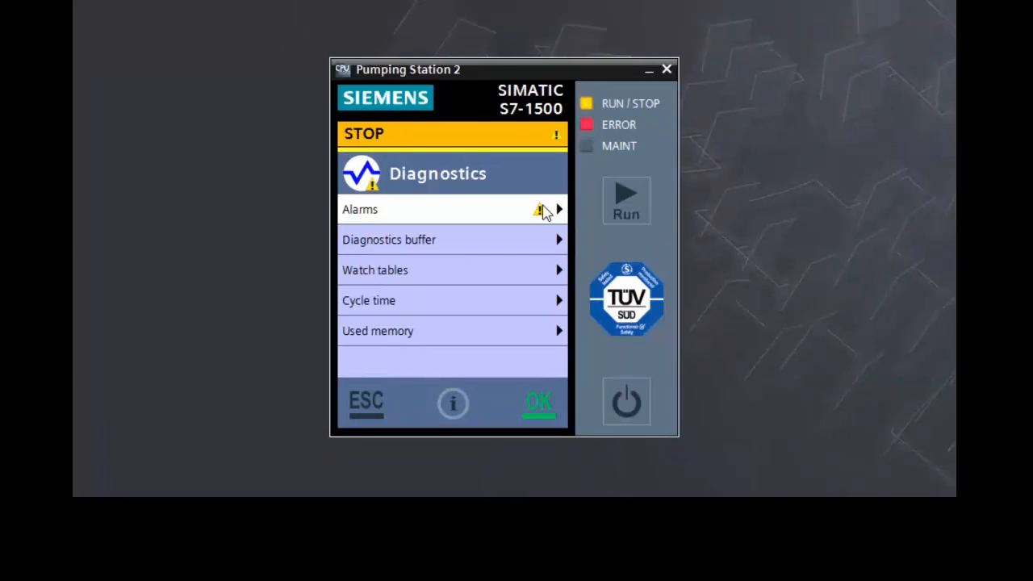
pyautogui.click(539, 402)
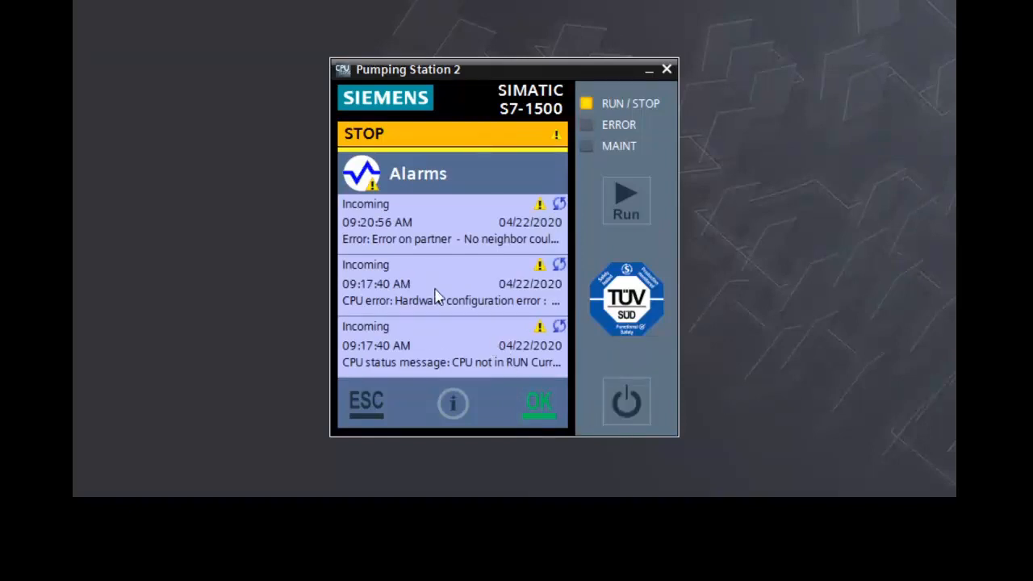
# View the details of the 09:17:40 CPU error alarm, then return to the alarm list
pyautogui.click(403, 296)
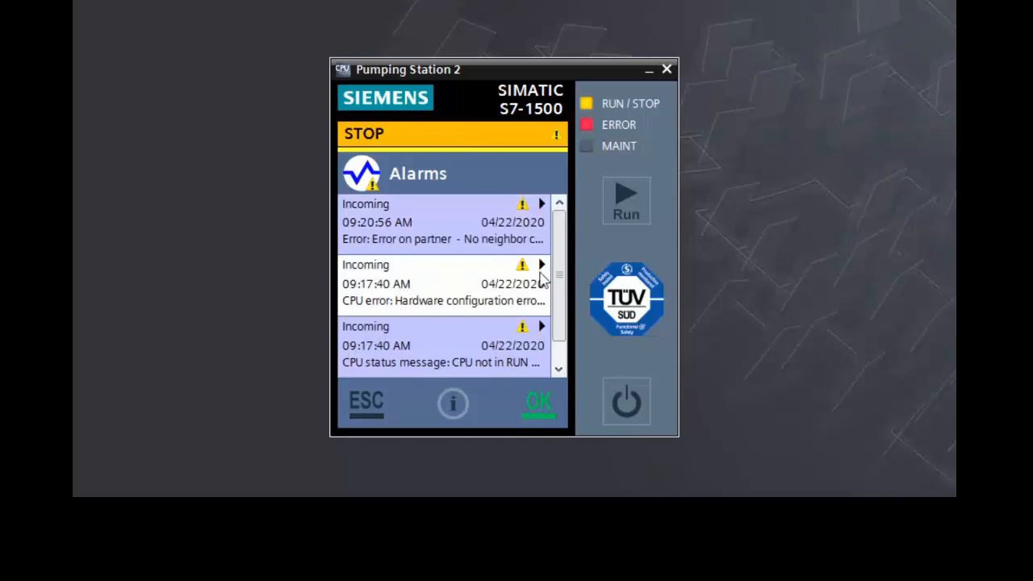
pyautogui.click(531, 398)
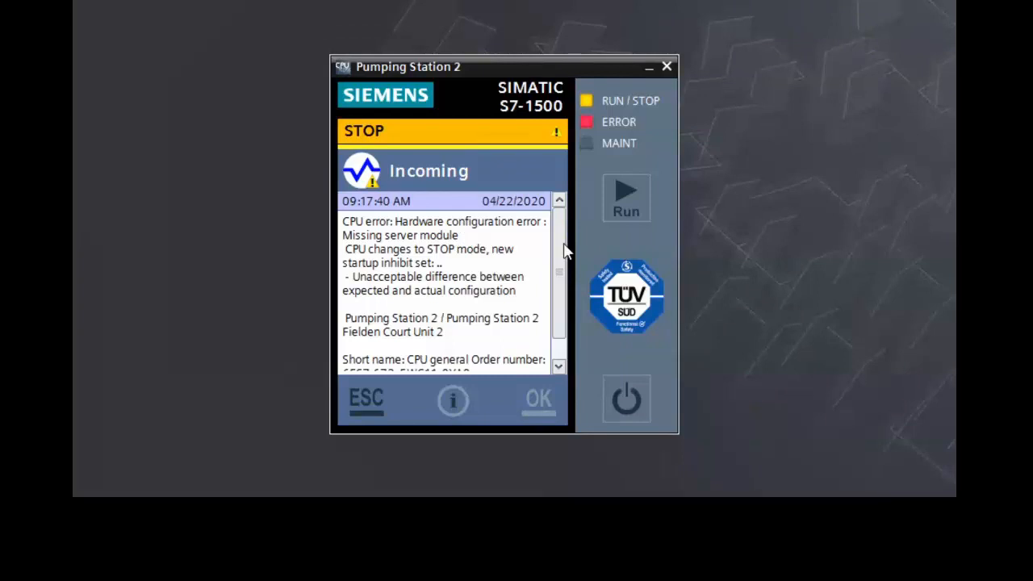
pyautogui.moveTo(563, 251); pyautogui.dragTo(565, 269)
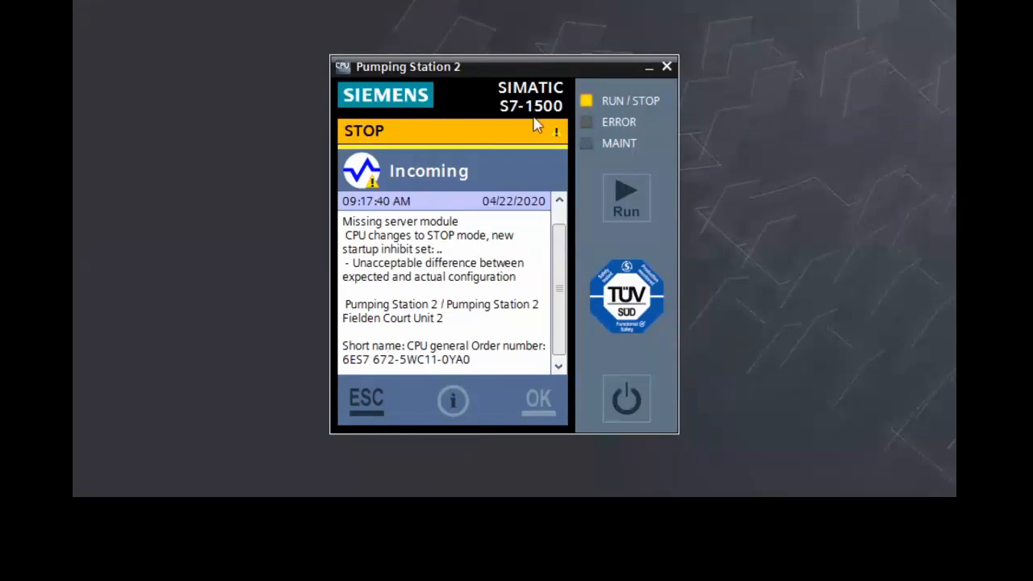
pyautogui.click(367, 408)
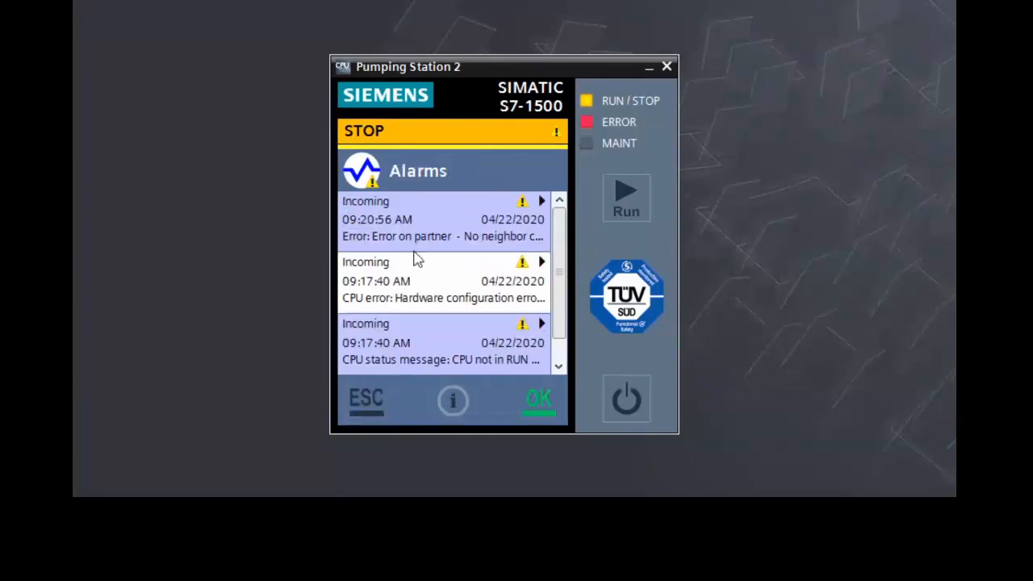
# View the 09:20:56 partner error alarm's details, then back out to the Diagnostics menu
pyautogui.click(430, 218)
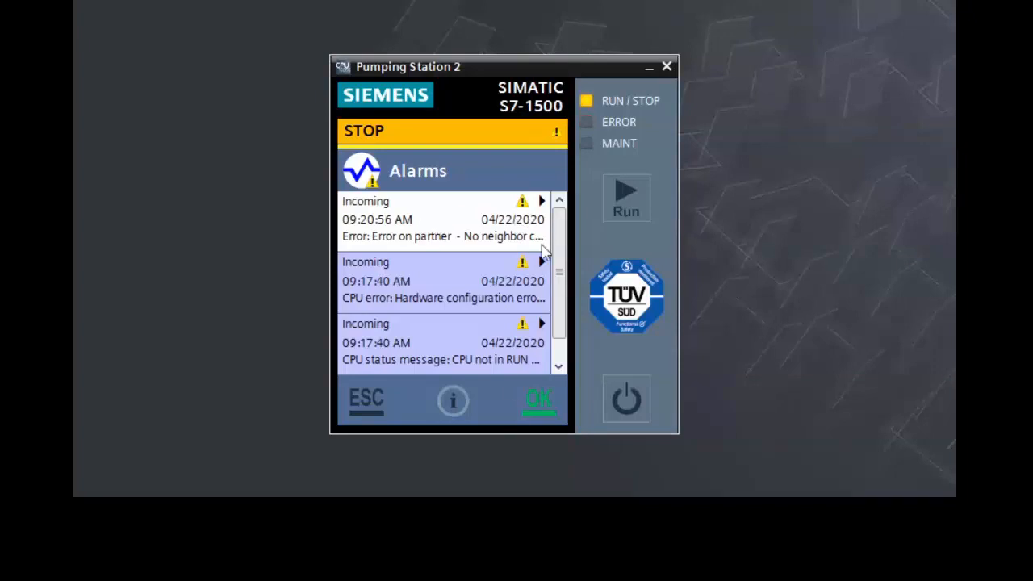
pyautogui.click(538, 399)
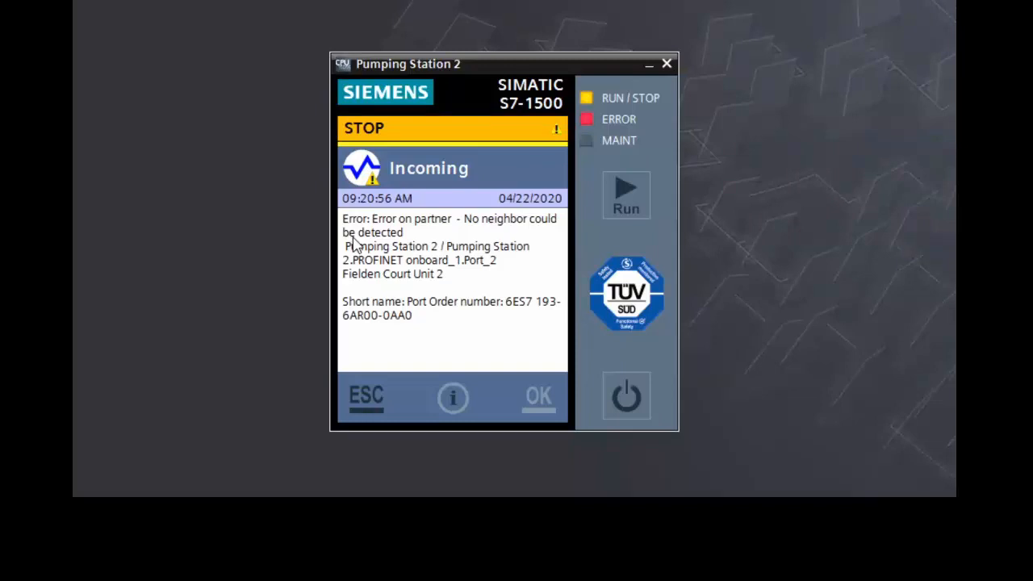
pyautogui.click(375, 408)
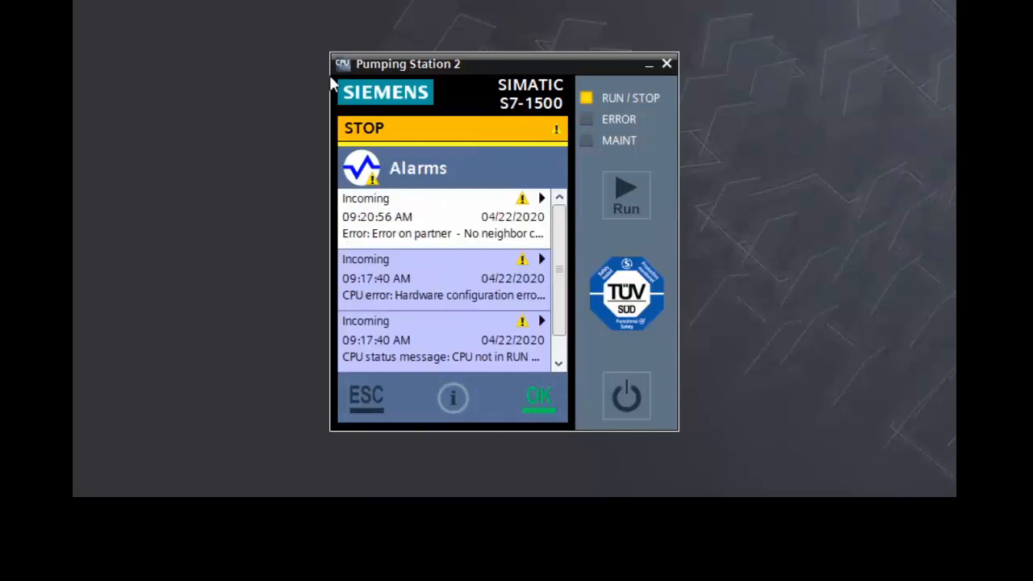
pyautogui.click(367, 396)
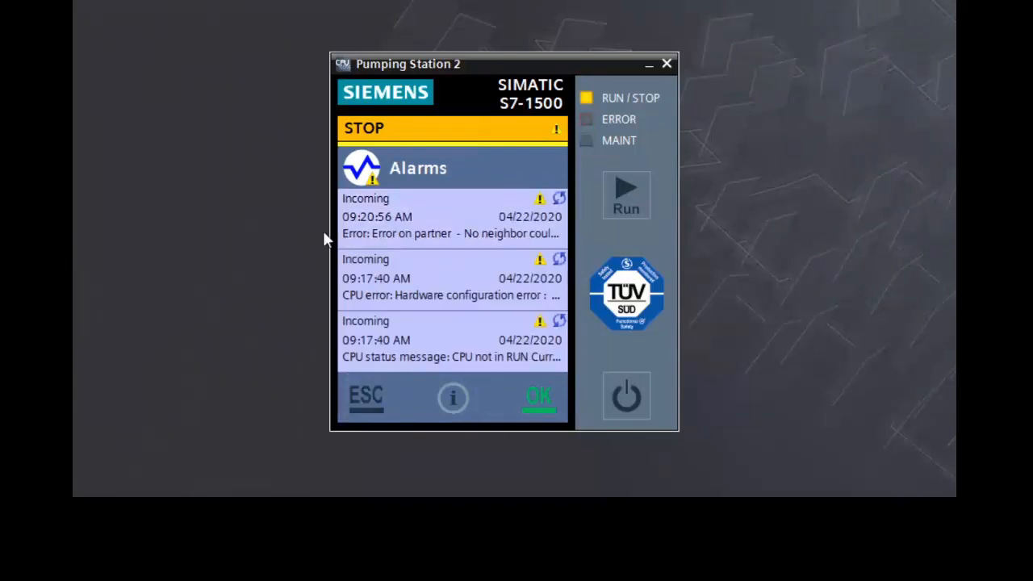
pyautogui.click(368, 397)
# Go to Devices > Local modules > Slot 2: Server module_1 > Status to read 'Hardware component removed or missing'
pyautogui.click(364, 394)
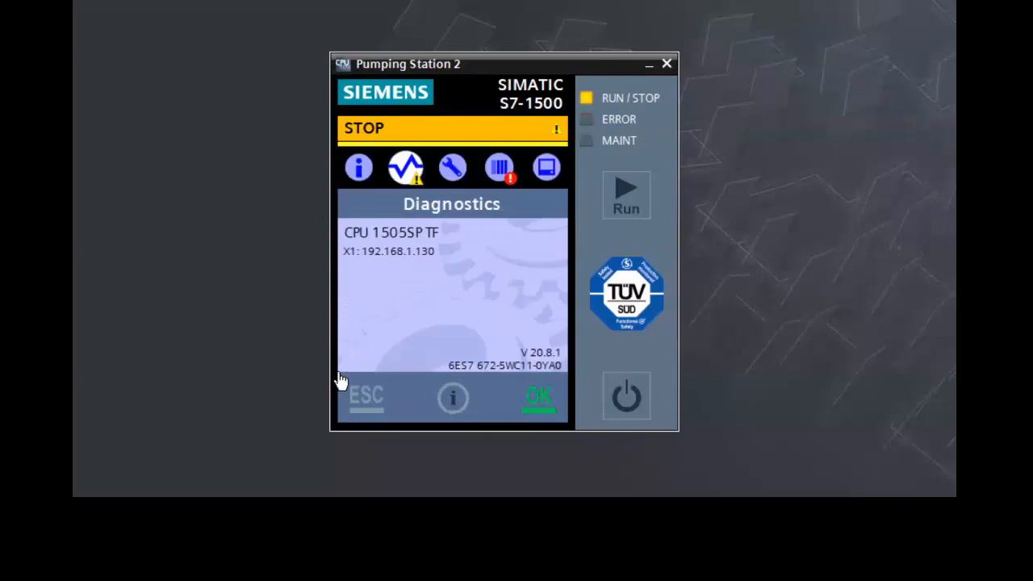
pyautogui.click(500, 167)
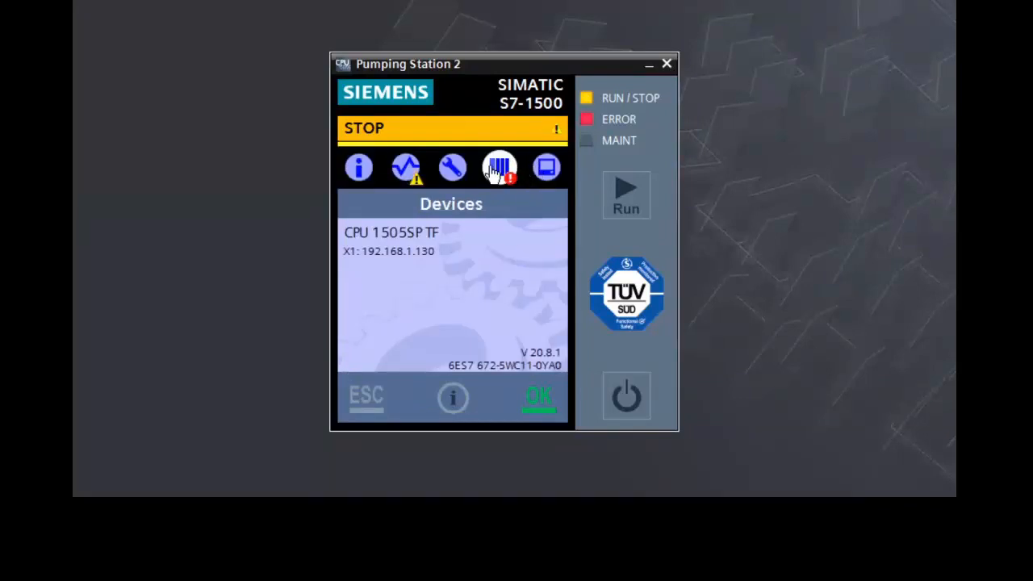
pyautogui.click(552, 401)
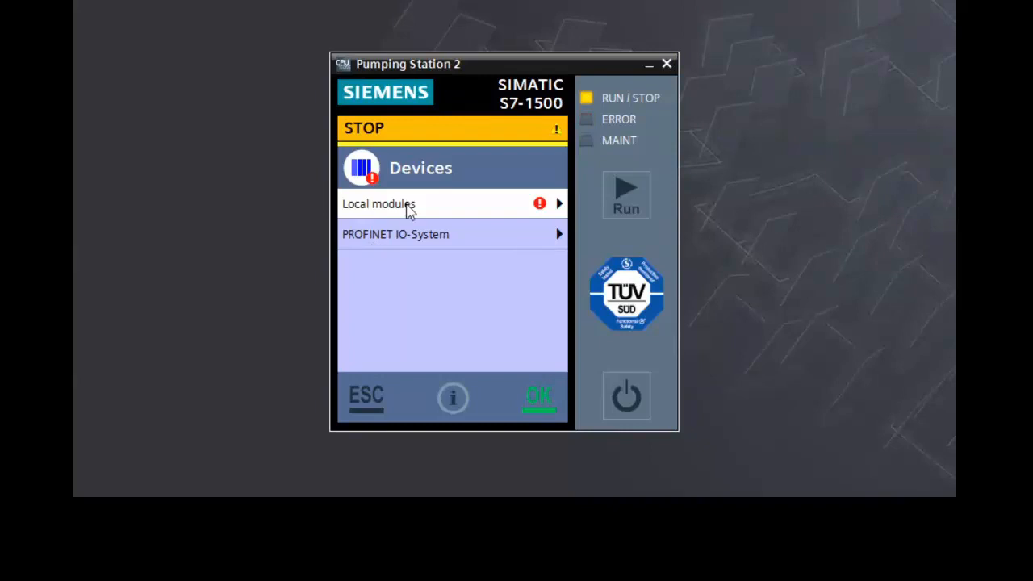
pyautogui.click(430, 214)
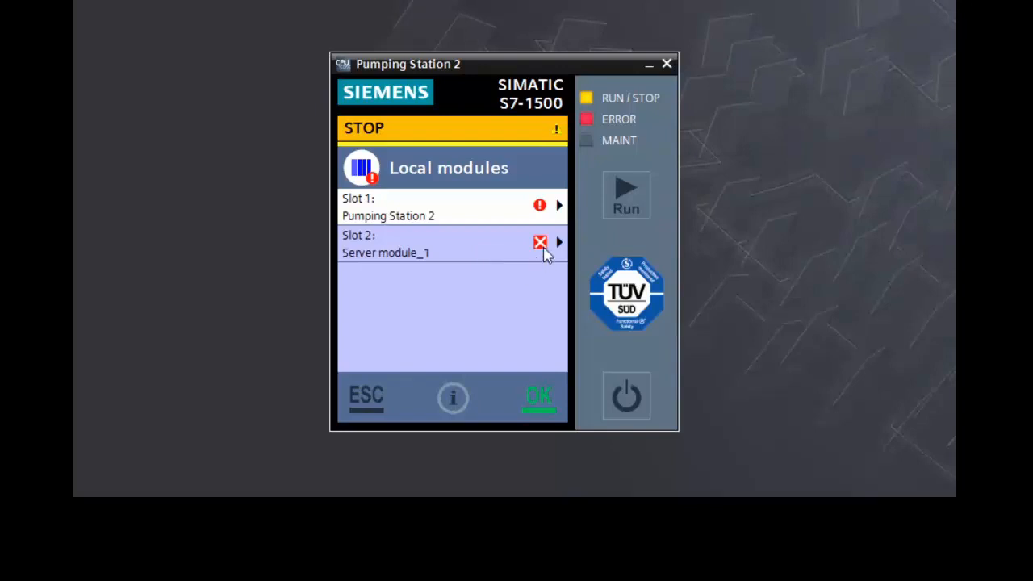
pyautogui.click(455, 252)
pyautogui.click(454, 253)
pyautogui.click(461, 207)
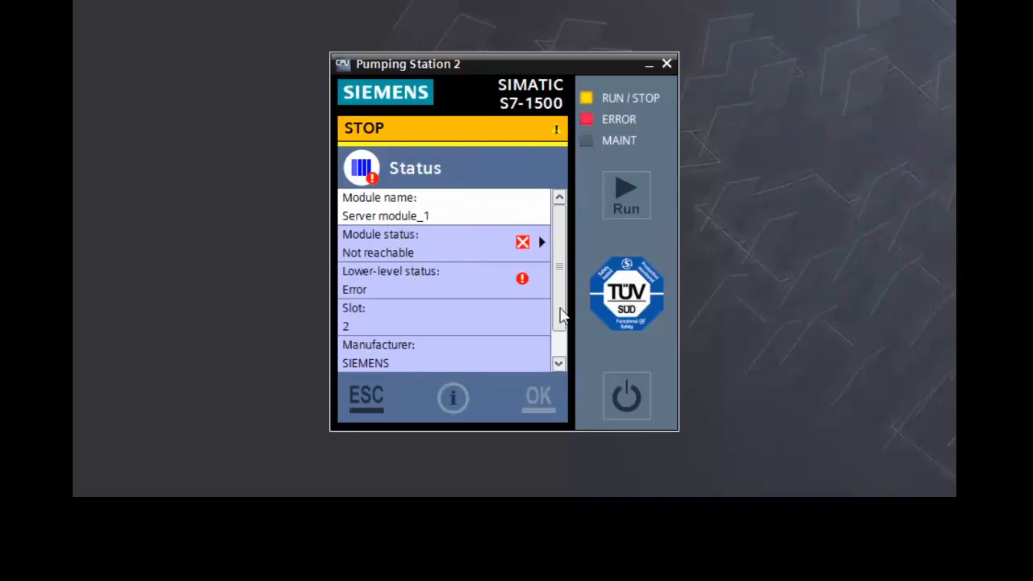
pyautogui.scroll(-1, 560, 326)
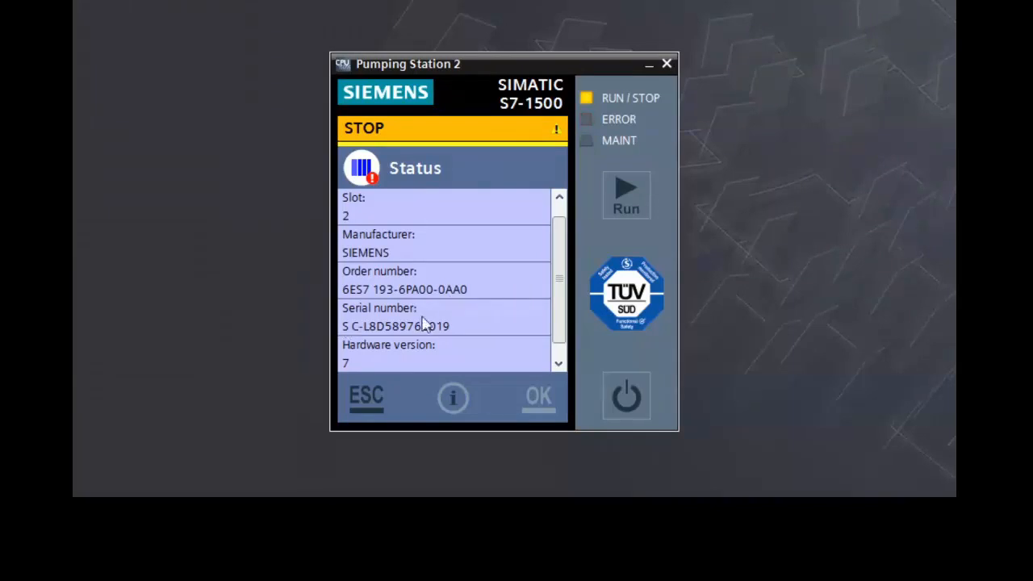
pyautogui.scroll(1, 557, 202)
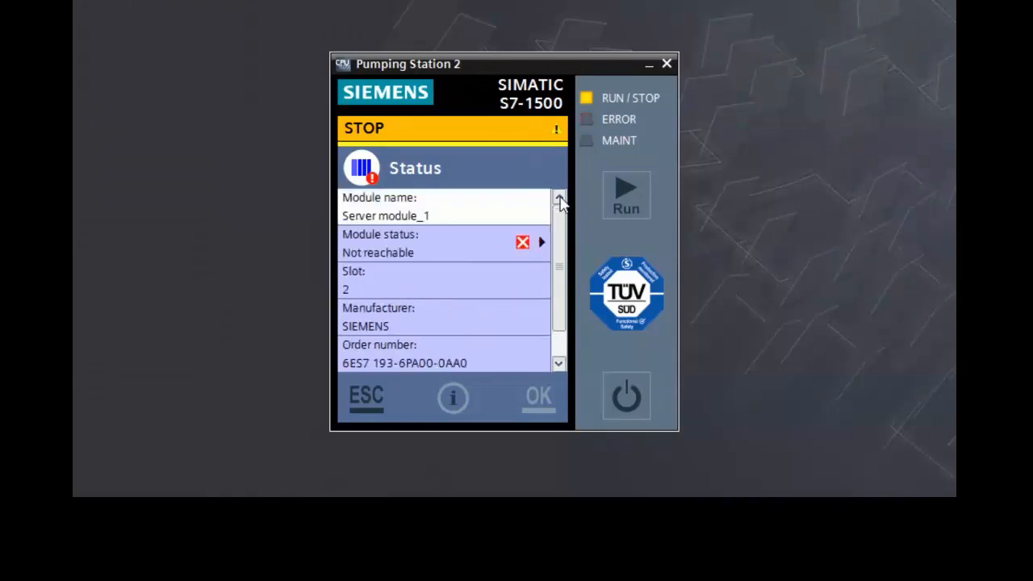
pyautogui.click(425, 242)
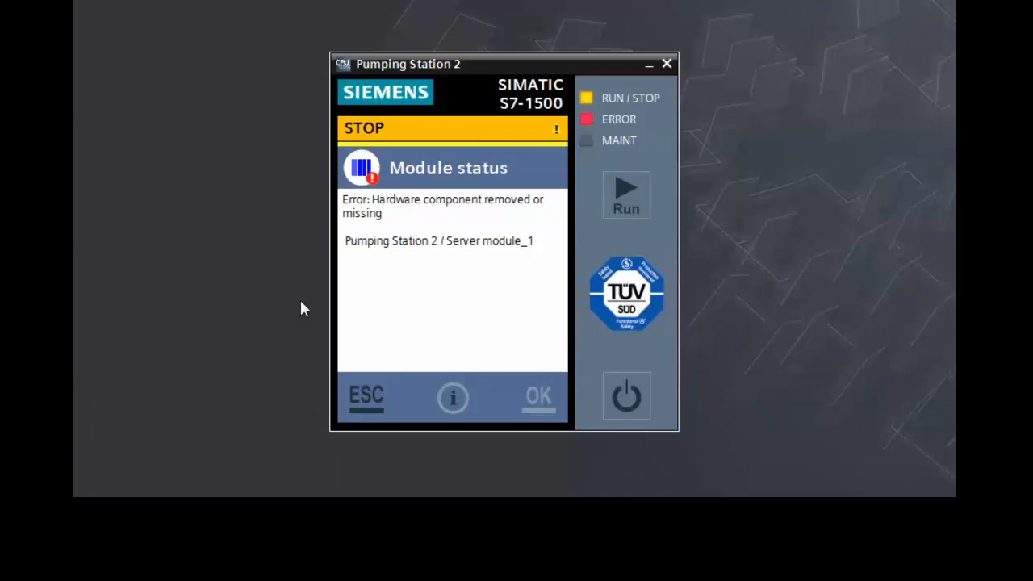
# Open Slot 1: Pumping Station 2's Module status showing STOP and the missing server module error
pyautogui.click(373, 415)
pyautogui.click(371, 415)
pyautogui.click(371, 415)
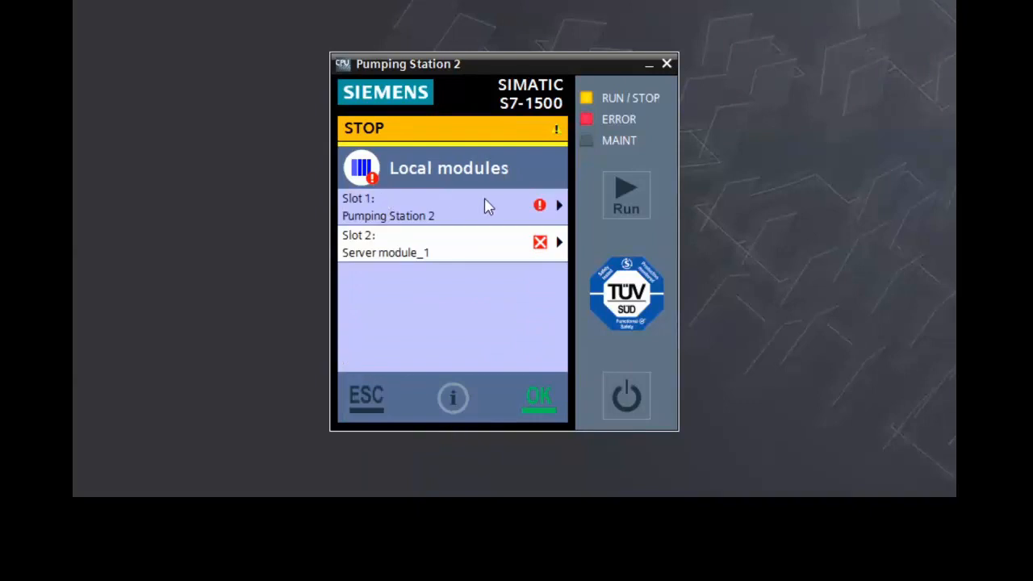
pyautogui.click(435, 204)
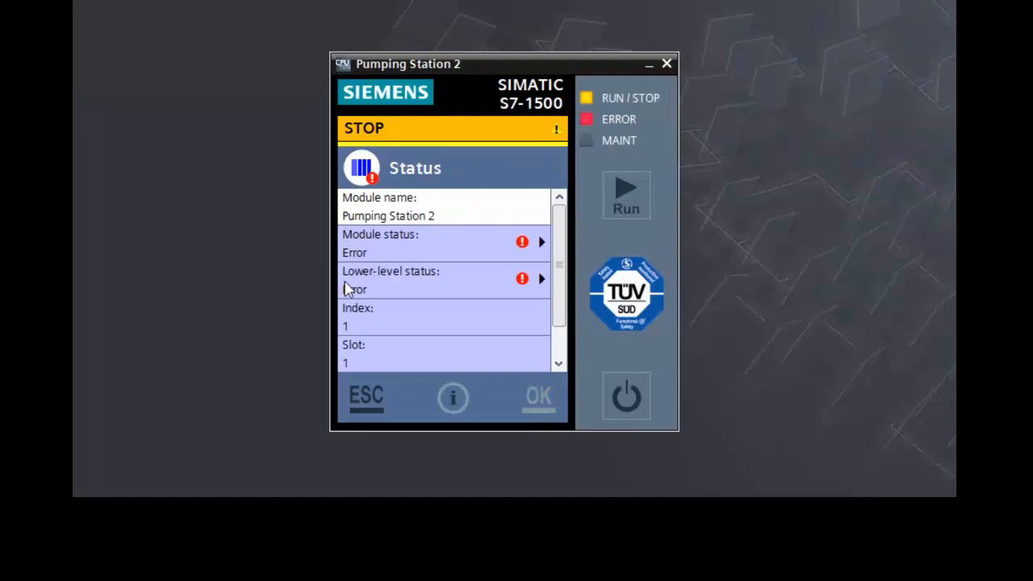
pyautogui.click(433, 247)
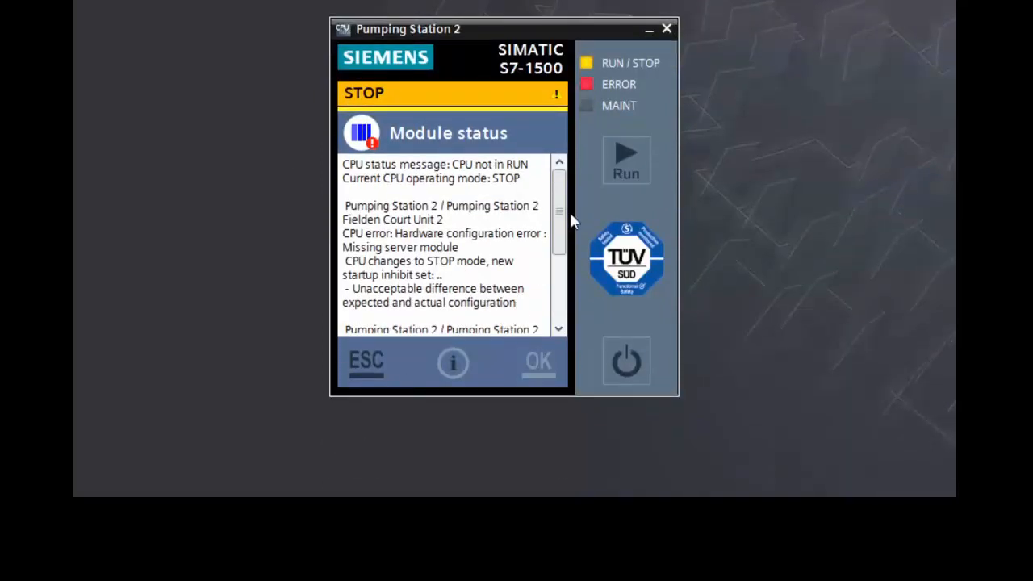
pyautogui.moveTo(557, 215); pyautogui.dragTo(558, 249)
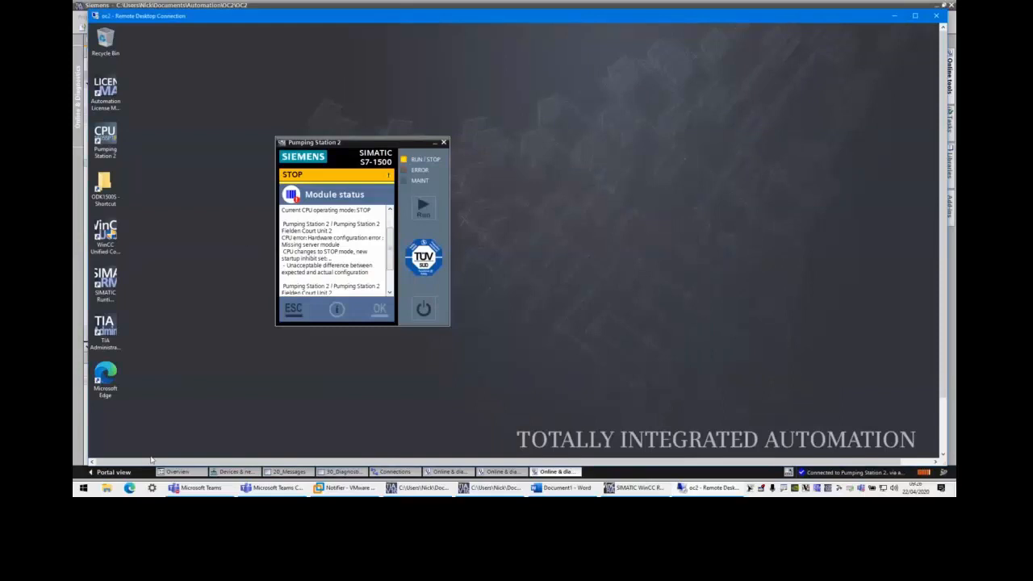
pyautogui.click(129, 488)
pyautogui.write('https://192.168.1.230')
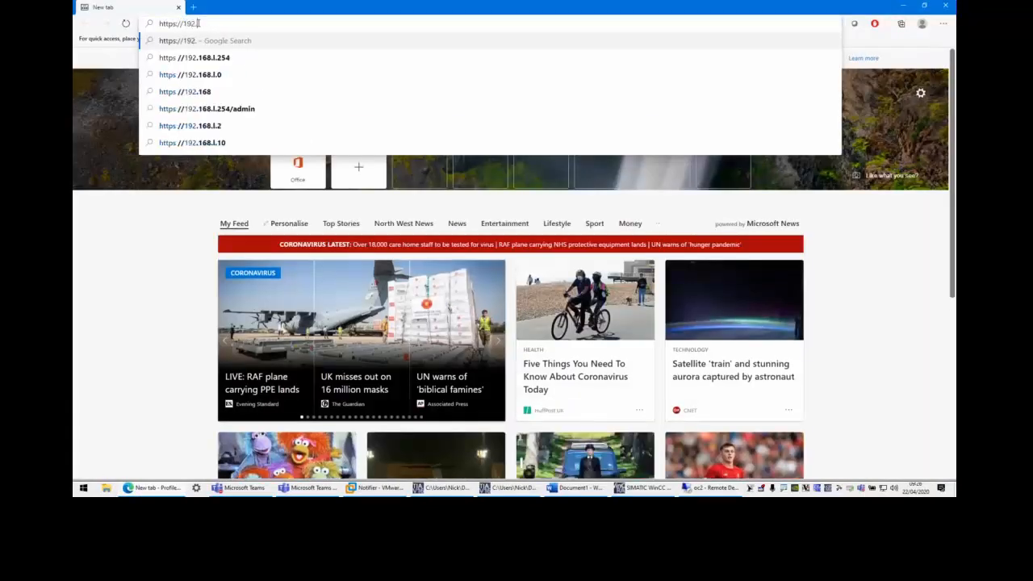
pyautogui.press('Return')
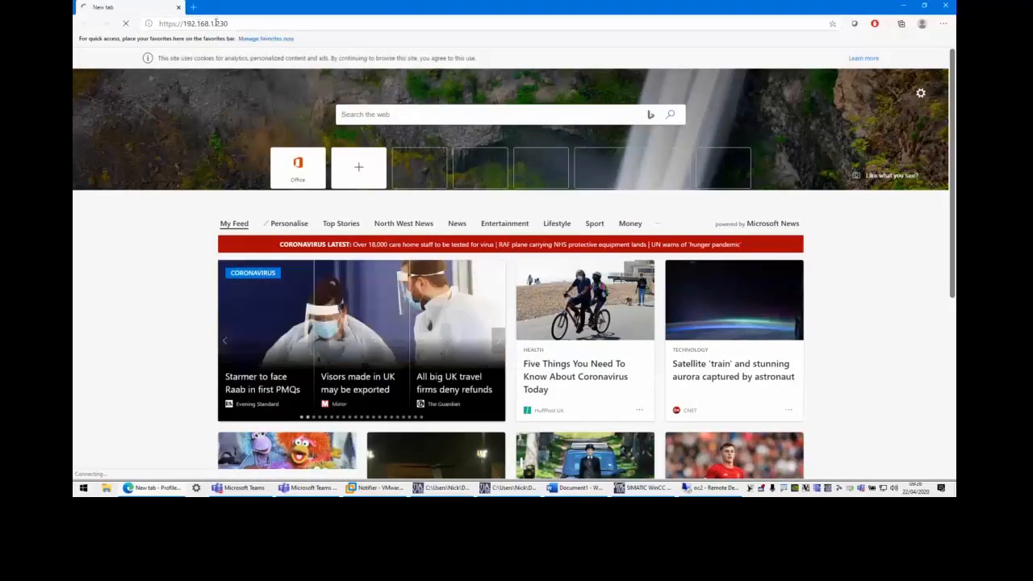
pyautogui.click(216, 24)
pyautogui.click(245, 24)
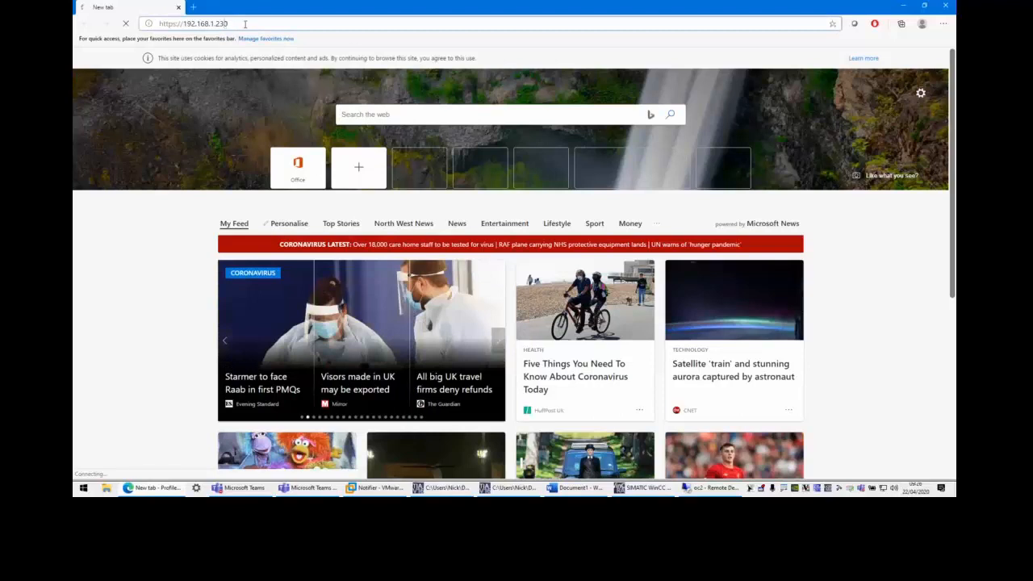
pyautogui.press('BackSpace')
pyautogui.press('BackSpace')
pyautogui.press('BackSpace')
pyautogui.write('130')
pyautogui.press('Return')
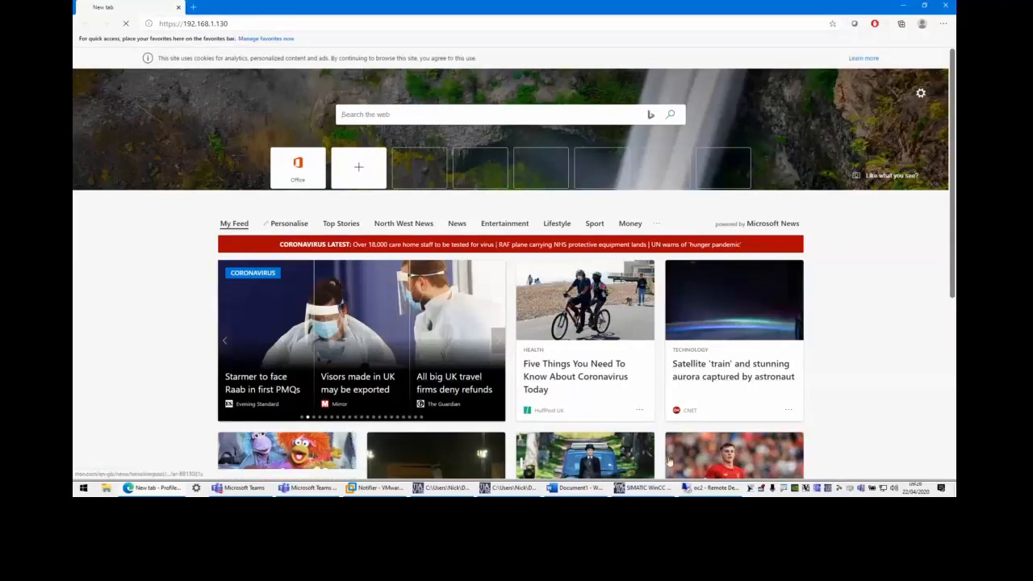
pyautogui.click(707, 489)
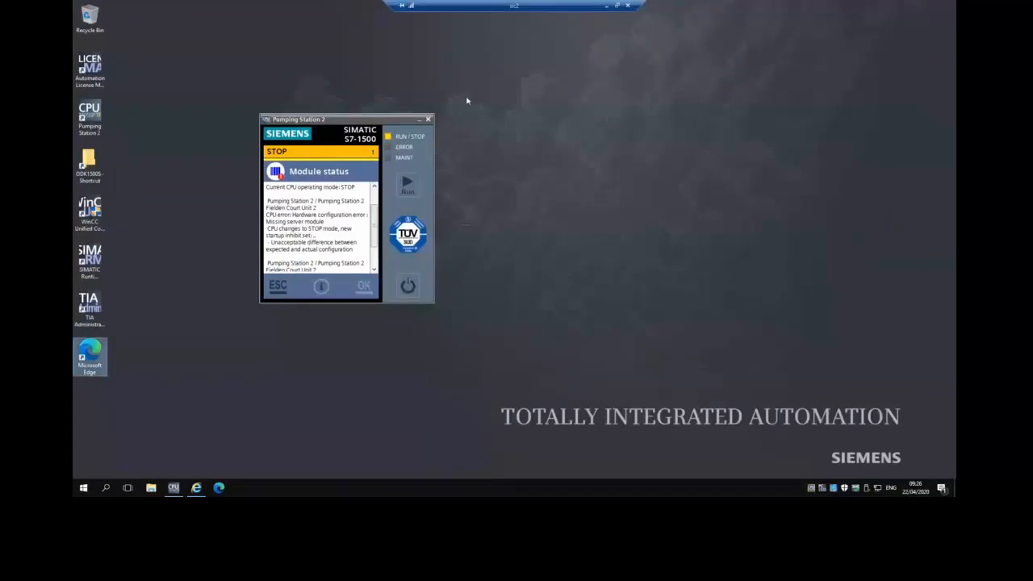
pyautogui.write('https://')
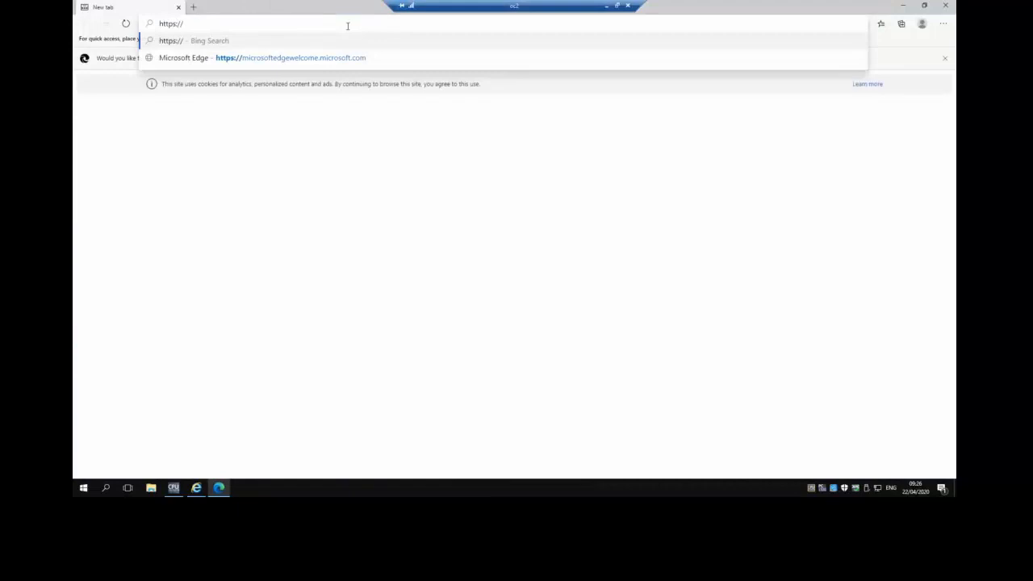
pyautogui.write('192.168')
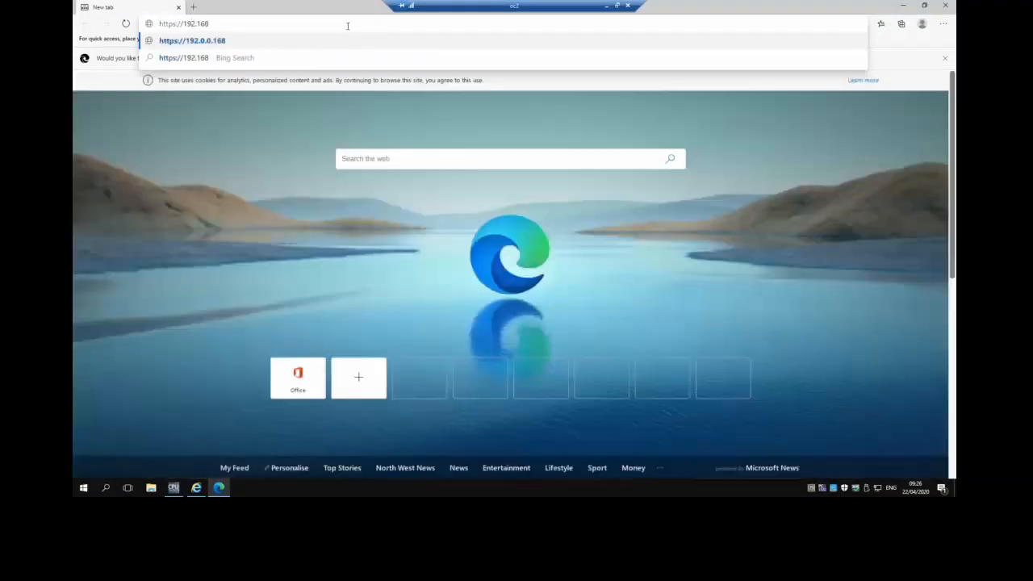
pyautogui.write('.73.1')
pyautogui.press('Return')
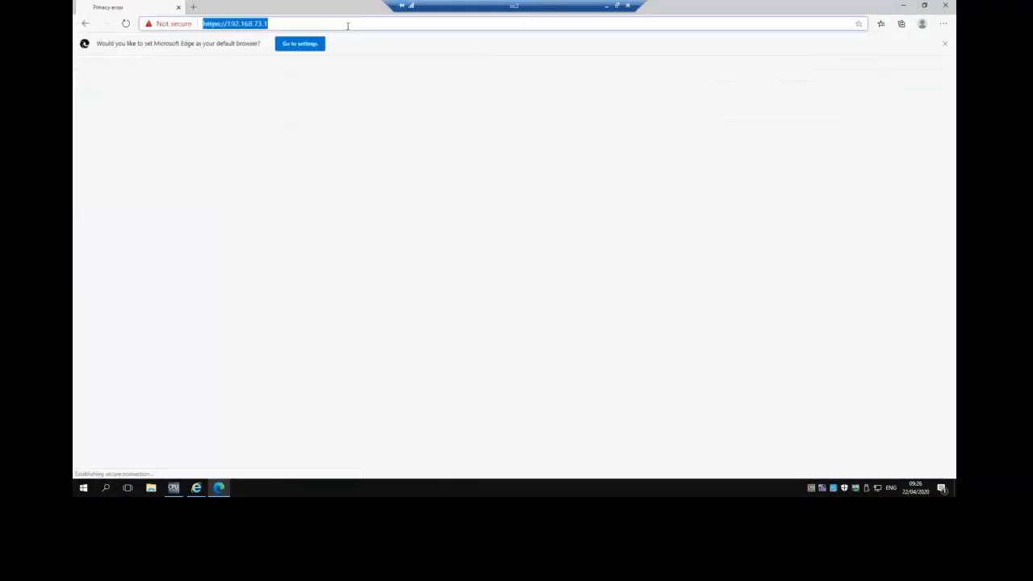
pyautogui.click(397, 257)
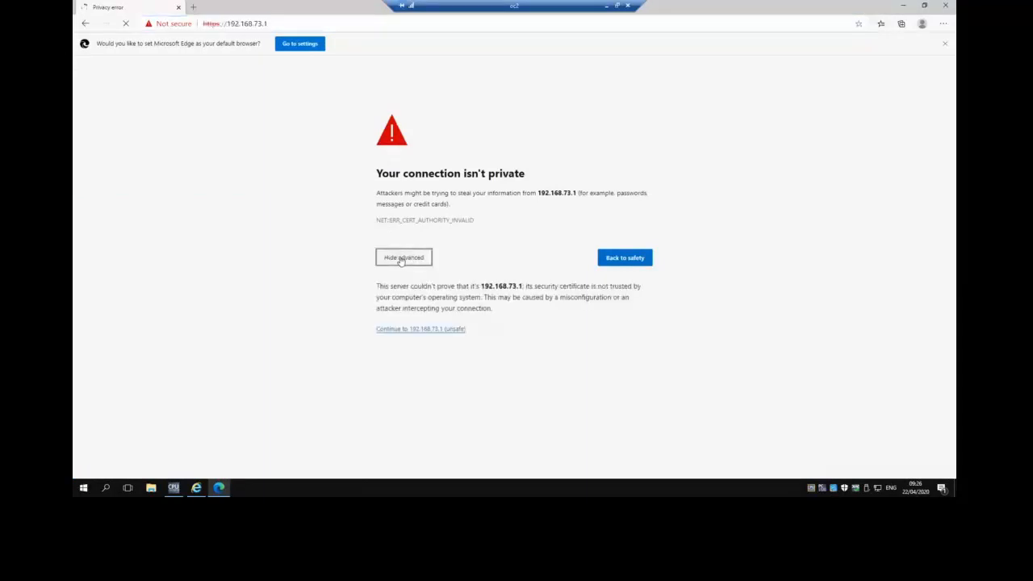
pyautogui.click(414, 330)
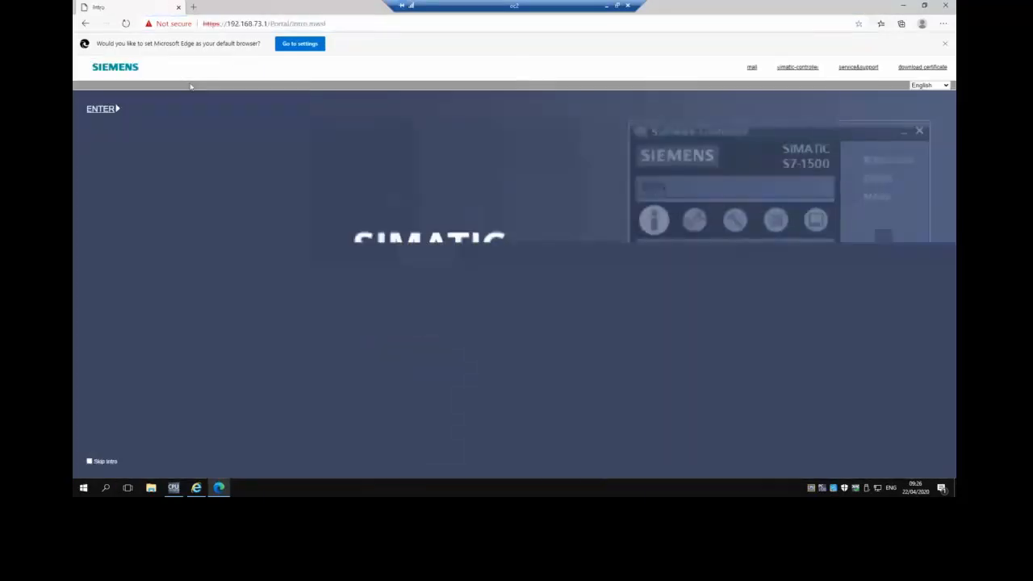
pyautogui.click(945, 44)
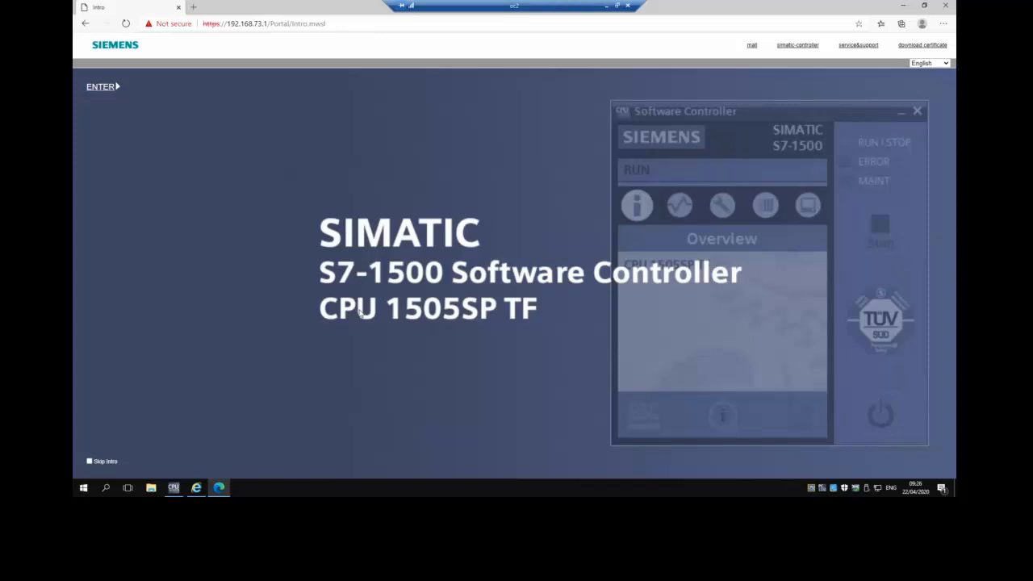
pyautogui.click(104, 90)
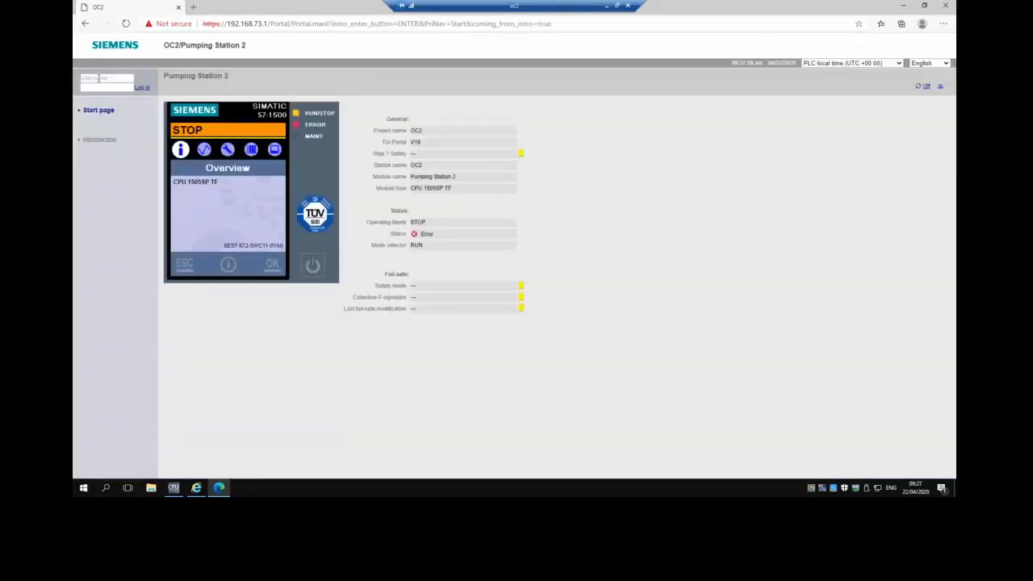
# Enter a user name in the web server's Login field and move to the password field
pyautogui.write('json')
pyautogui.press('Tab')
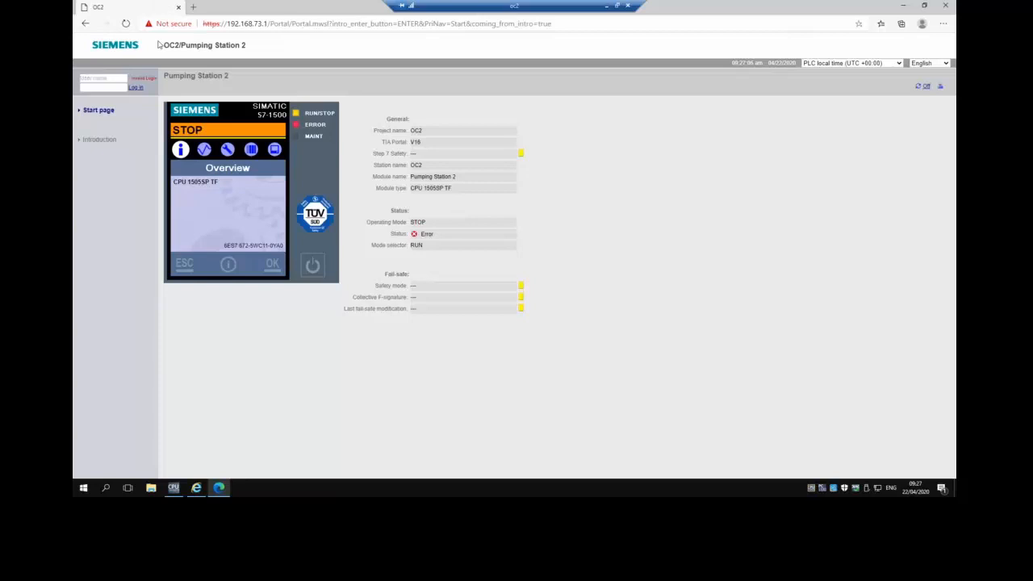
# Fill in the user name in the Pumping Station 2 Login name field, then move on to the password
pyautogui.click(122, 78)
pyautogui.write('json')
pyautogui.press('Tab')
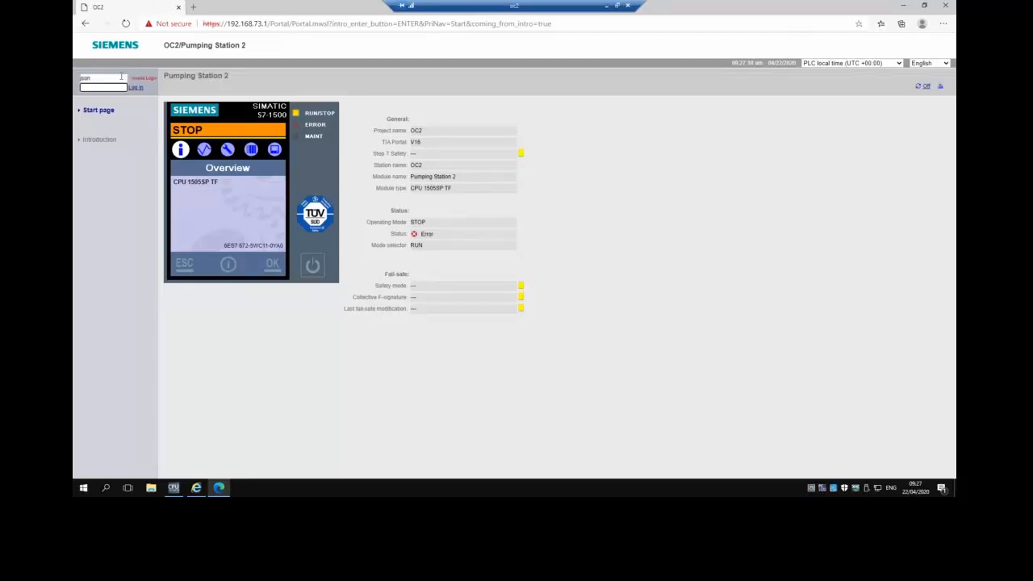
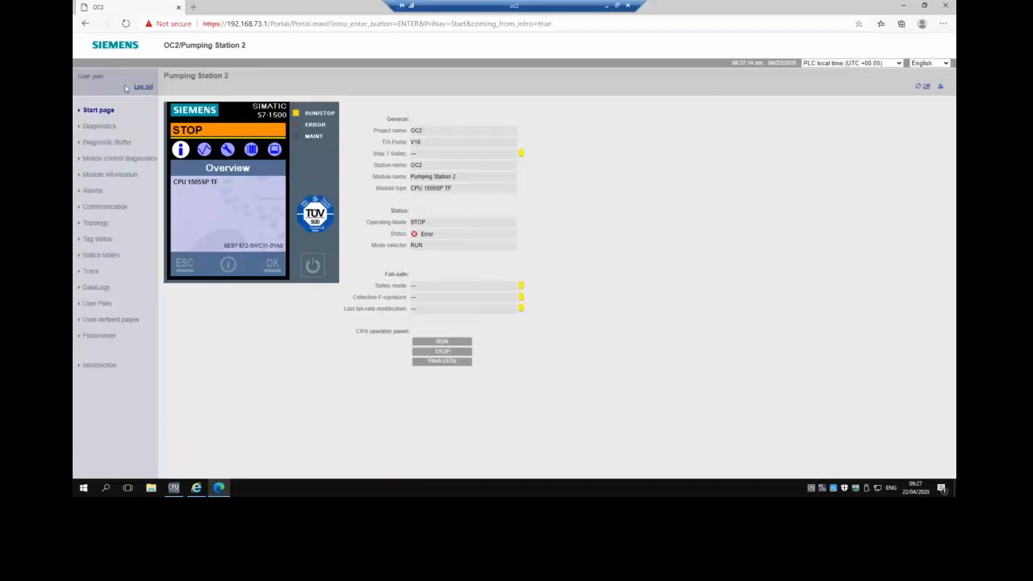
# Set the Web Server page zoom to 175% and open Diagnostics showing firmware V 20.8.1
pyautogui.hotkey('ctrl', '+')
pyautogui.hotkey('ctrl', '+')
pyautogui.hotkey('ctrl', '+')
pyautogui.hotkey('ctrl', '+')
pyautogui.hotkey('ctrl', '+')
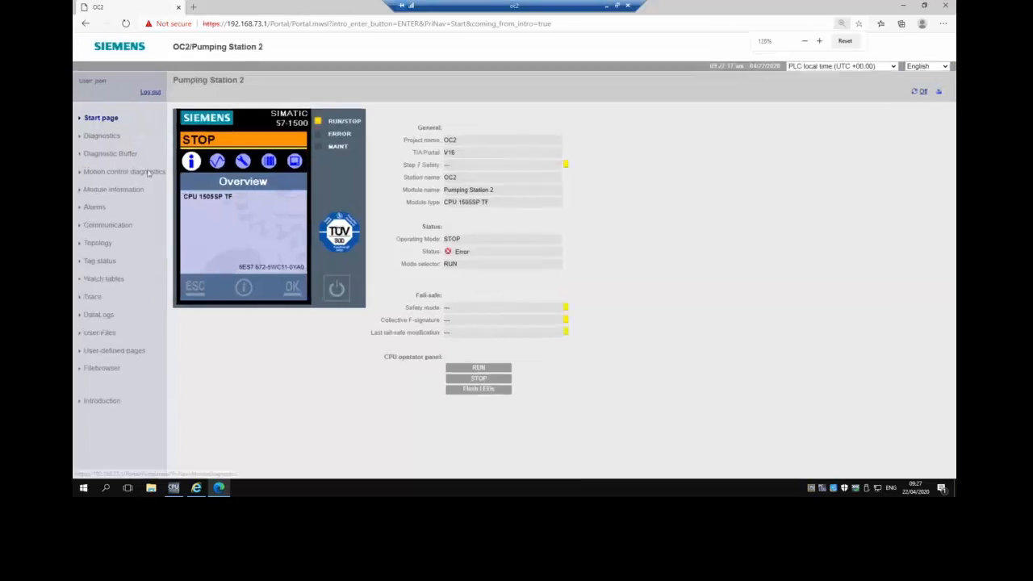
pyautogui.hotkey('ctrl', '-')
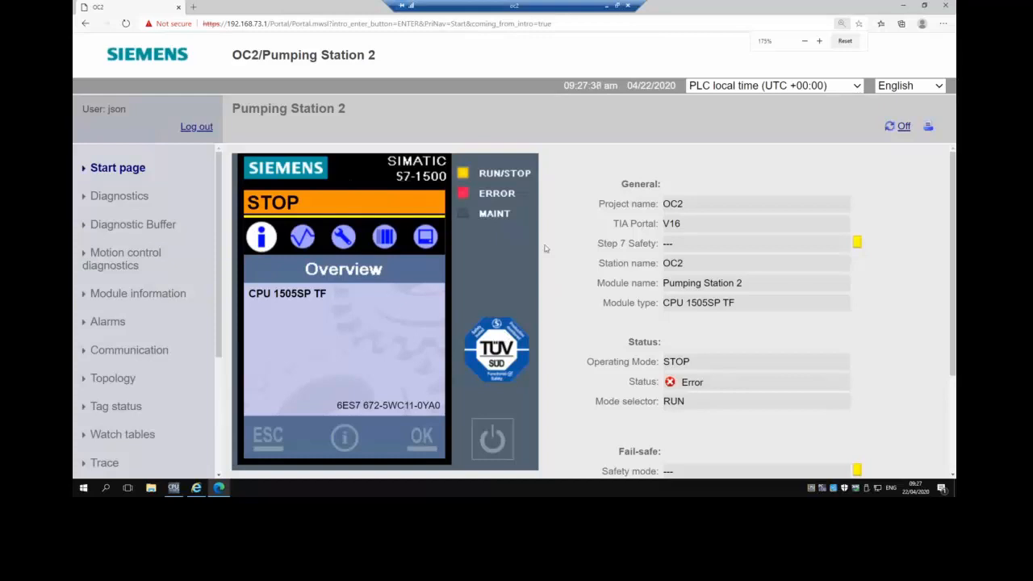
pyautogui.scroll(-1, 568, 214)
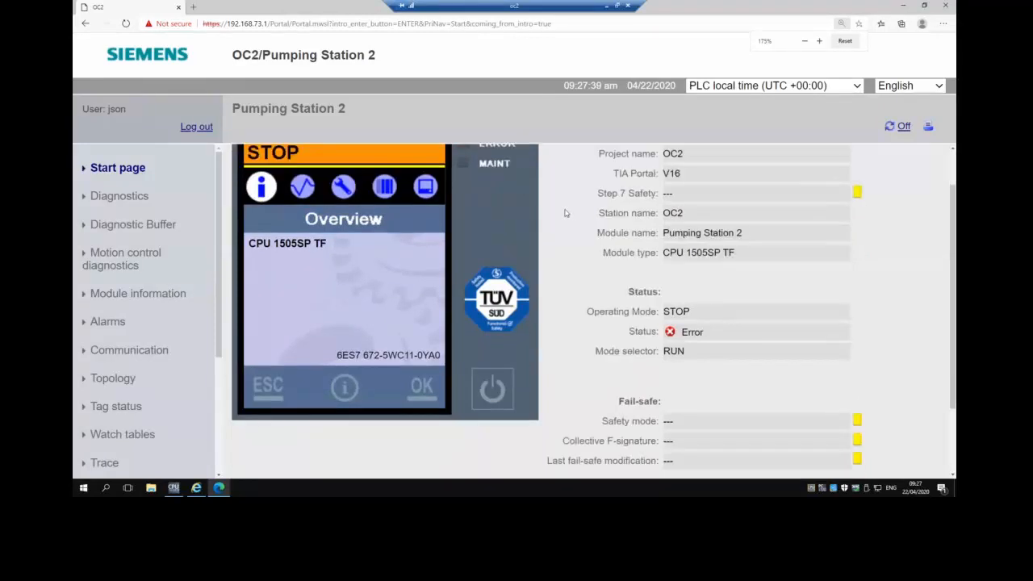
pyautogui.moveTo(602, 176); pyautogui.dragTo(685, 175)
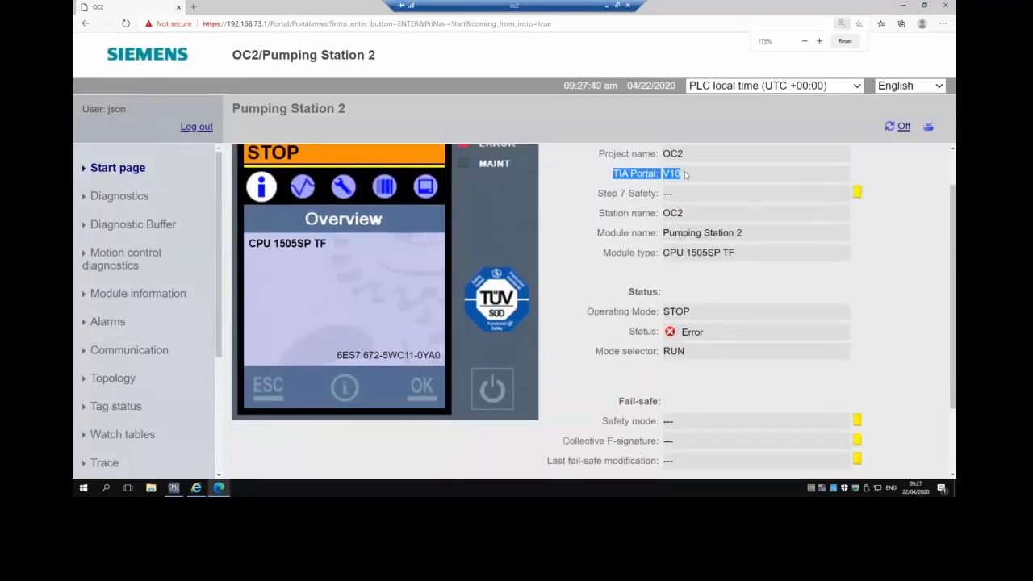
pyautogui.click(611, 162)
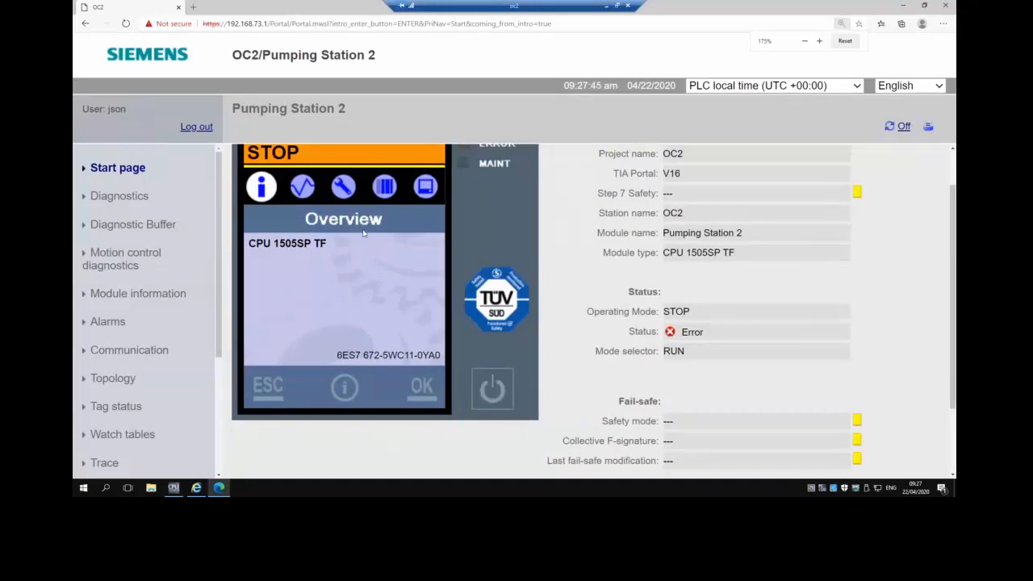
pyautogui.click(127, 198)
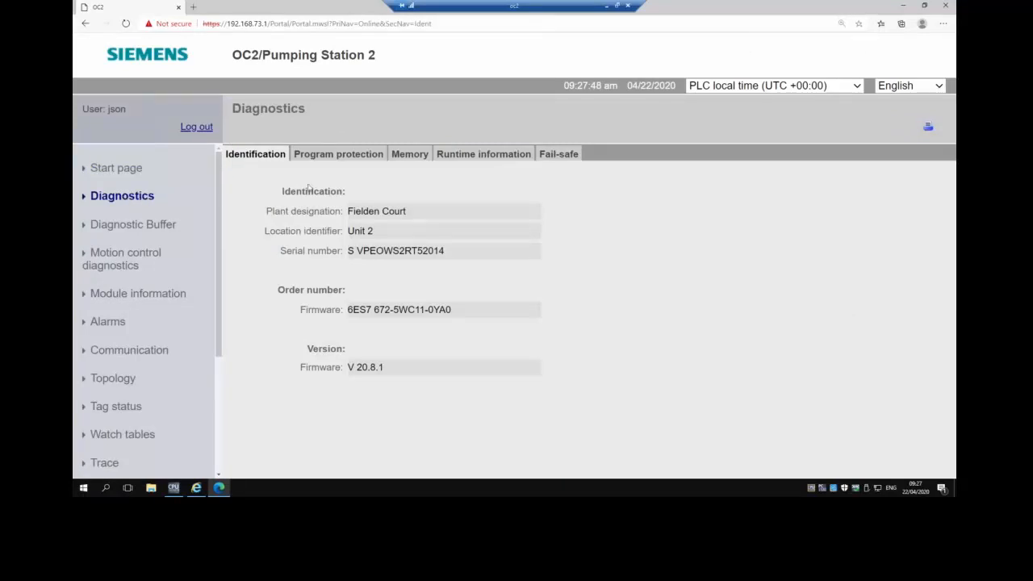
# Inspect diagnostic buffer entry 8 (hardware component missing), then open Module information
pyautogui.click(158, 223)
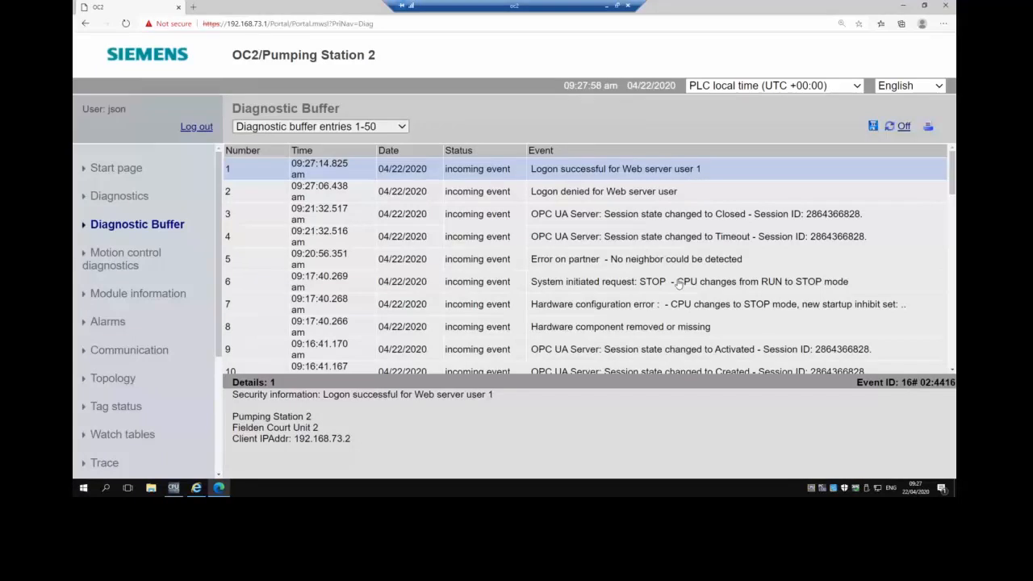
pyautogui.click(659, 330)
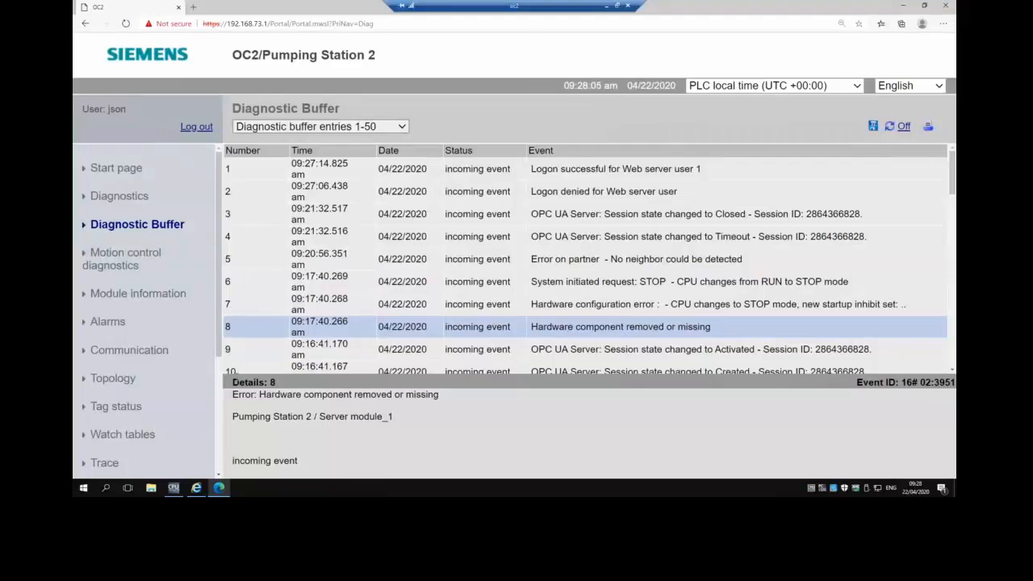
pyautogui.click(167, 303)
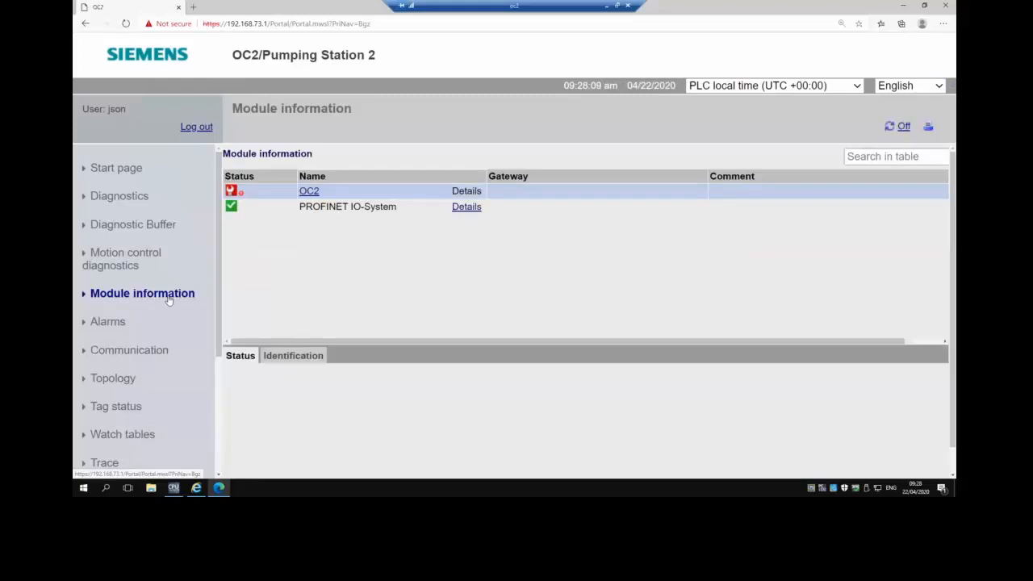
# Check Server module_1 in OC2 at 150% zoom and review the alarm list before opening Topology
pyautogui.click(310, 191)
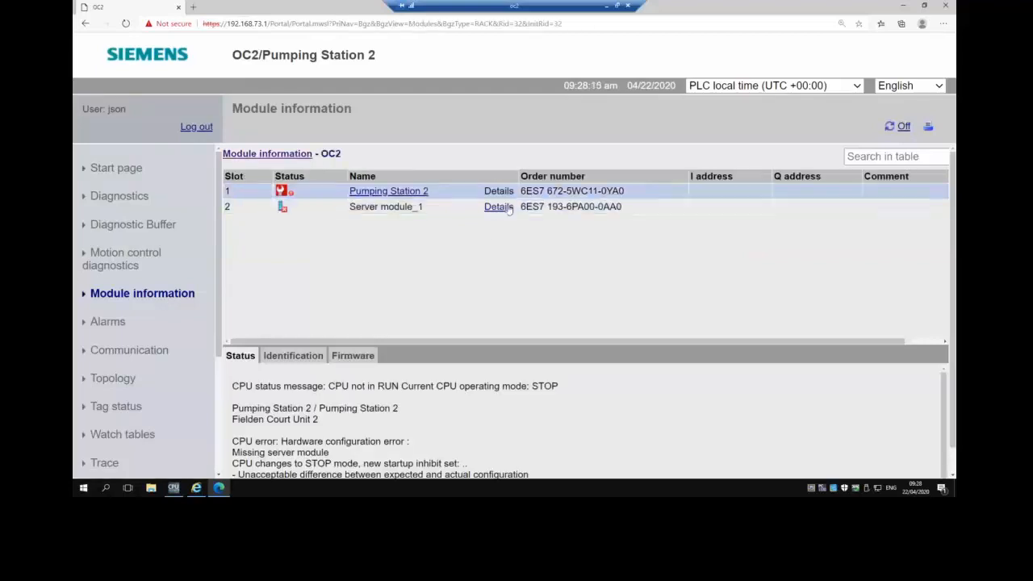
pyautogui.click(502, 208)
pyautogui.hotkey('ctrl', '-')
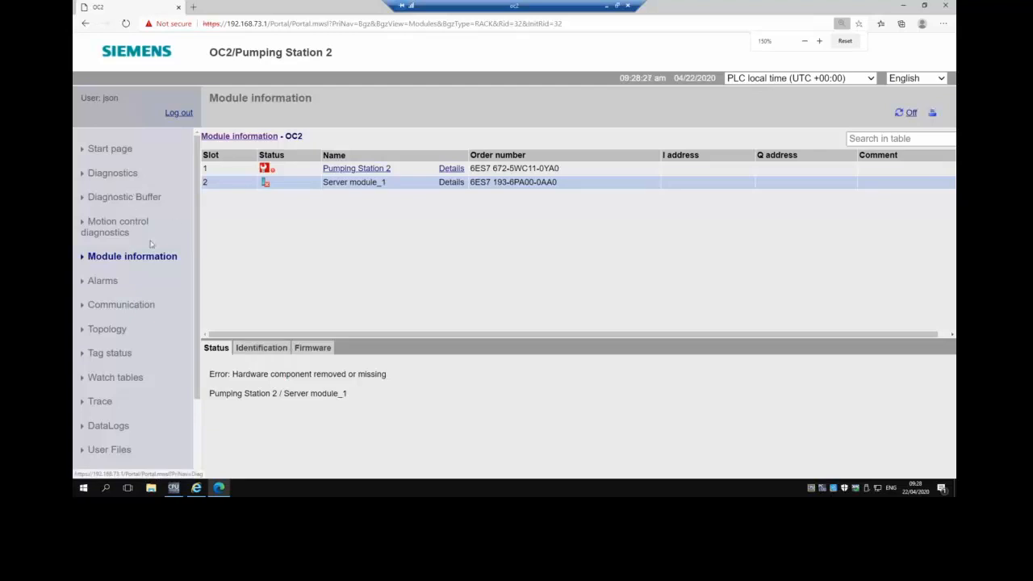
pyautogui.click(105, 281)
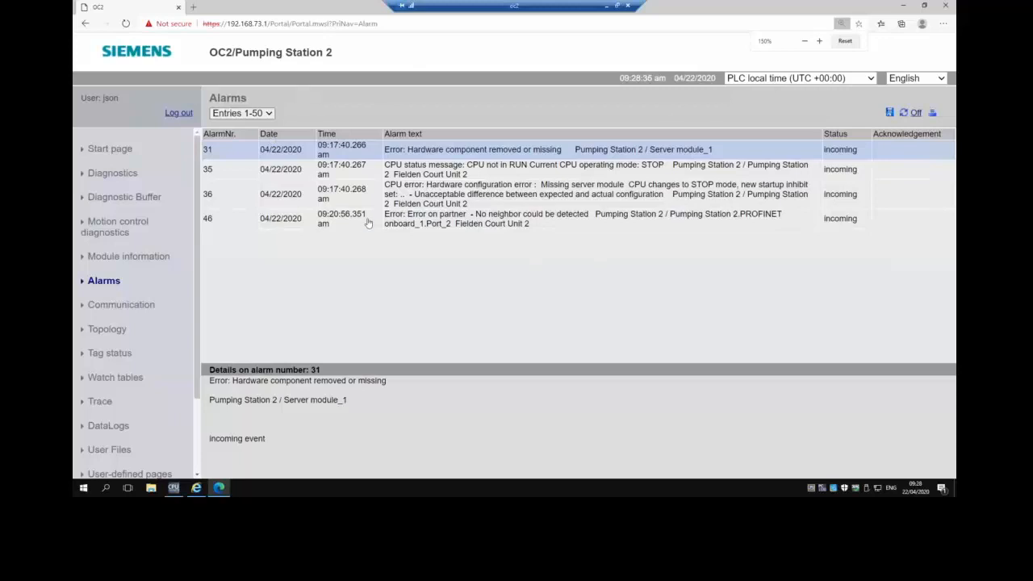
pyautogui.scroll(-3, 113, 242)
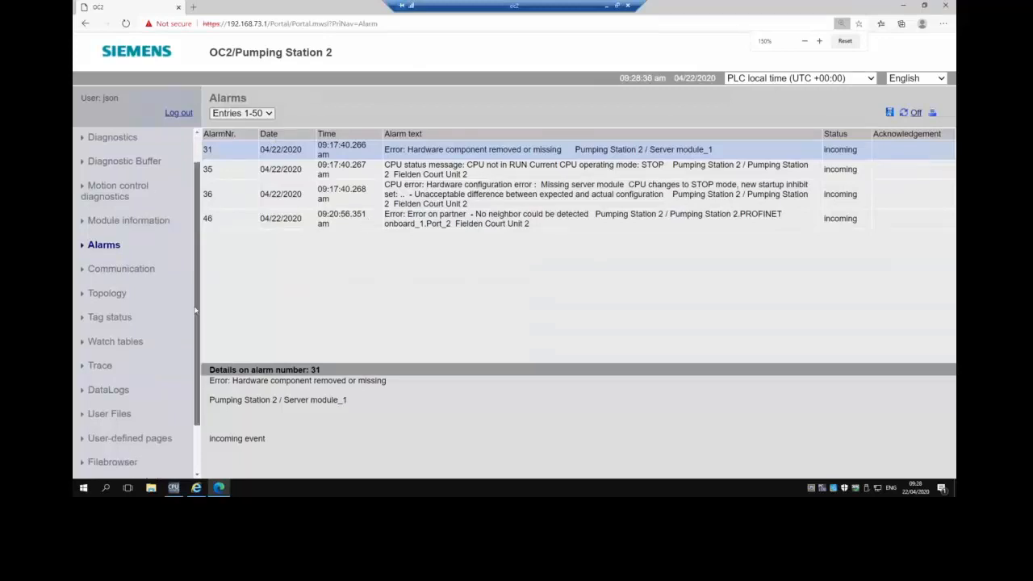
pyautogui.click(98, 275)
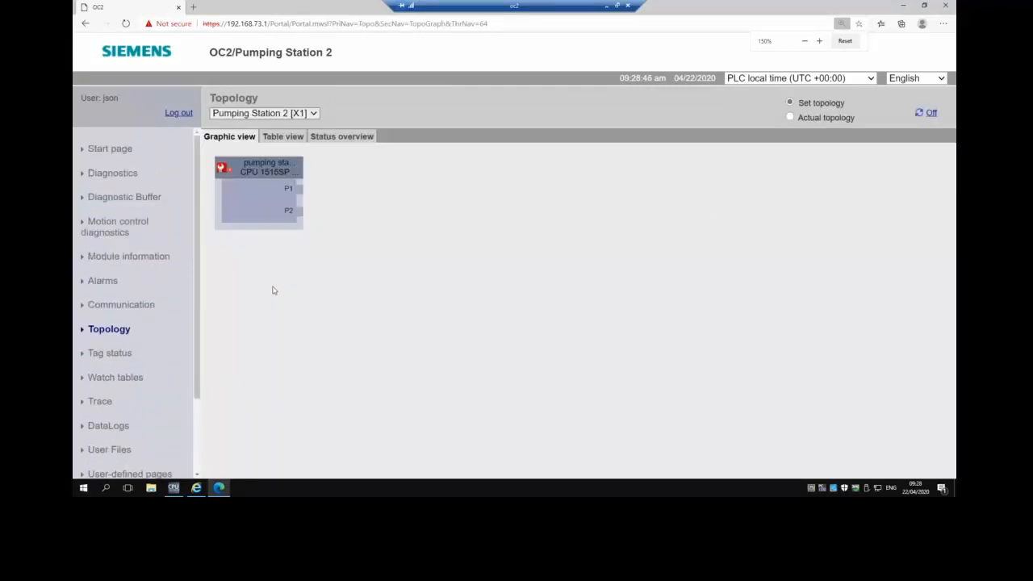
# Display the actual topology with xc200 on port P1, then minimize the remote session
pyautogui.click(790, 117)
pyautogui.click(789, 102)
pyautogui.click(319, 139)
pyautogui.click(234, 139)
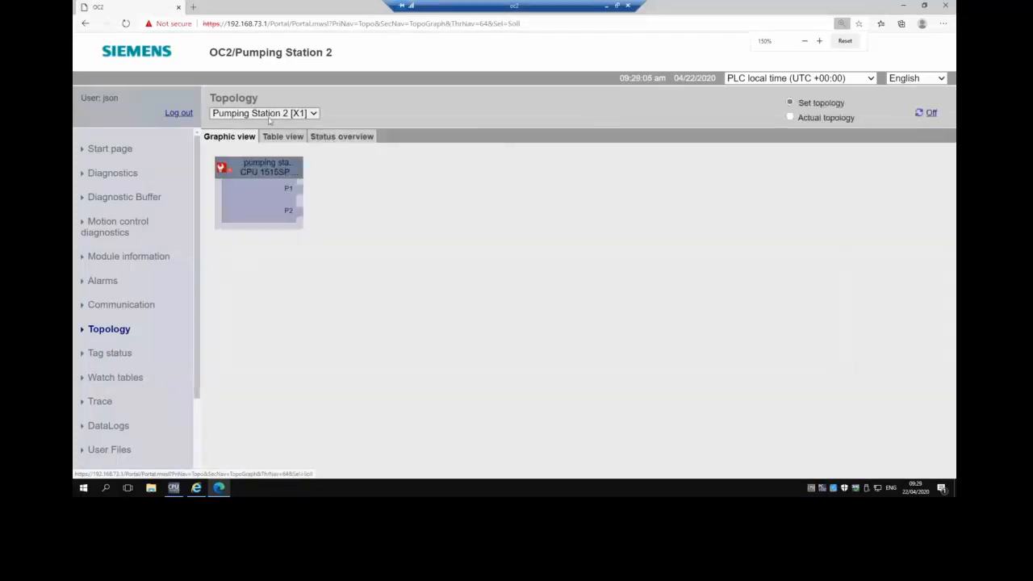
pyautogui.click(790, 117)
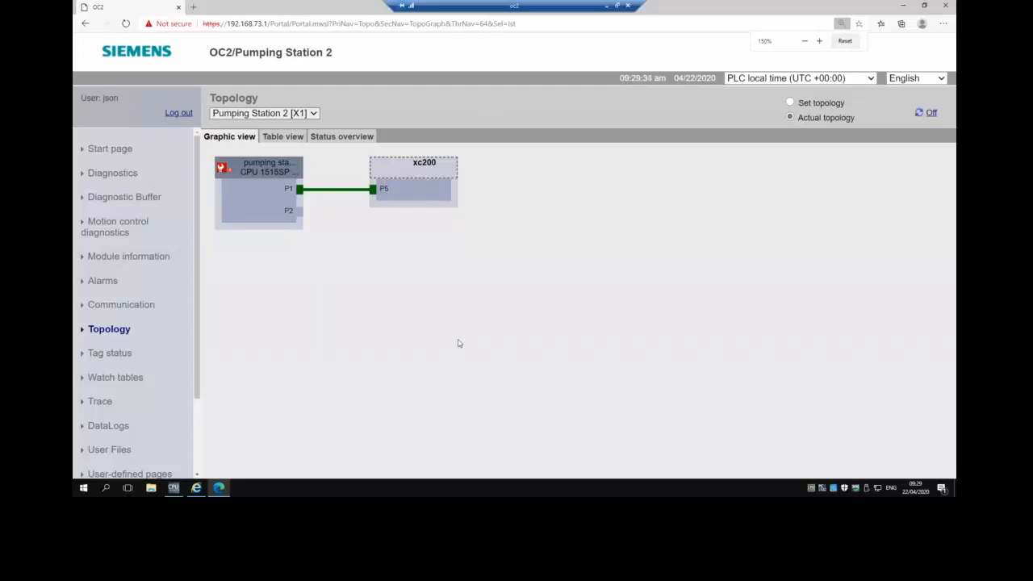
pyautogui.click(607, 7)
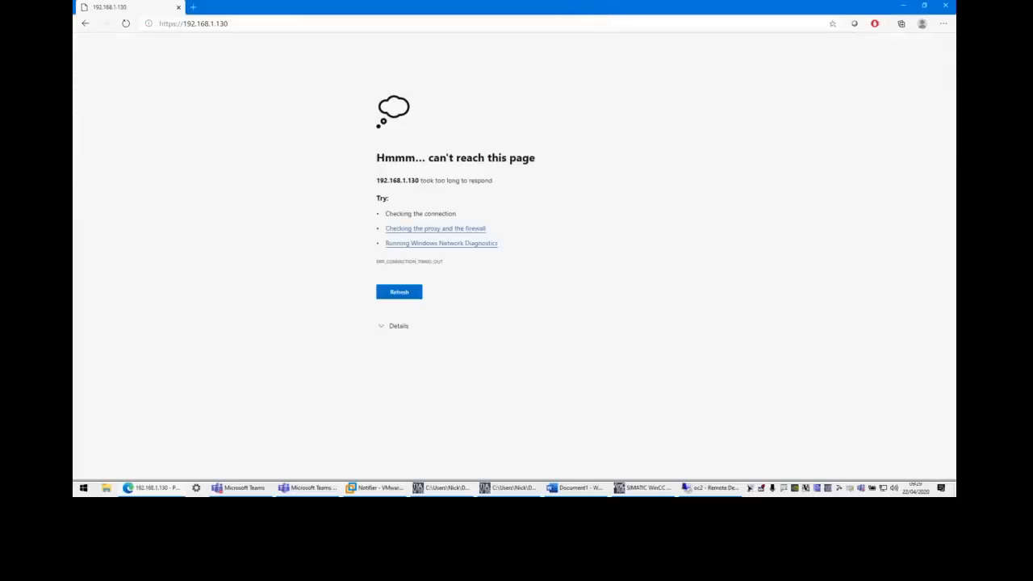
# Close the unreachable Edge page and bring WinCC Runtime Advanced to the front
pyautogui.click(945, 6)
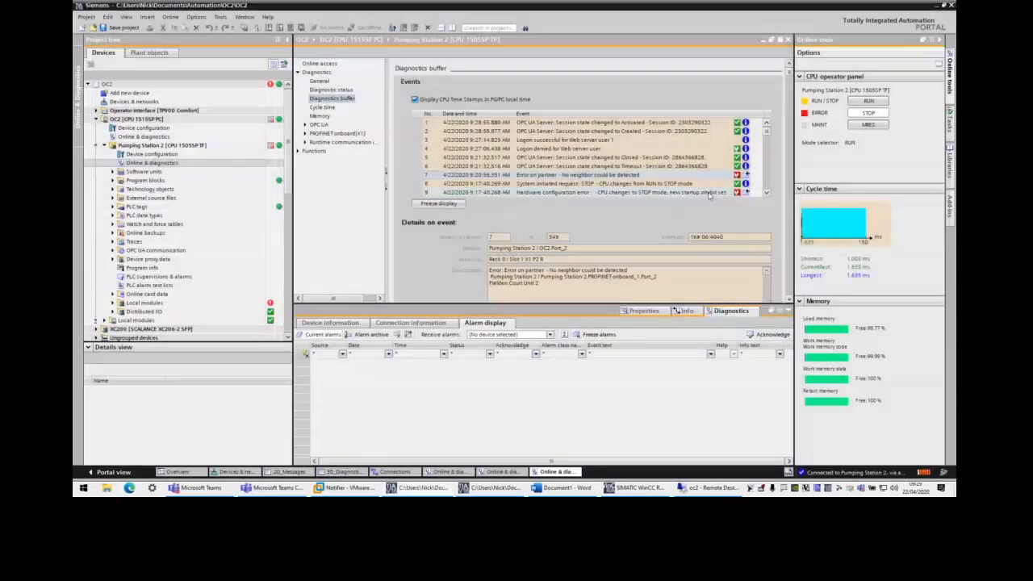
pyautogui.click(646, 490)
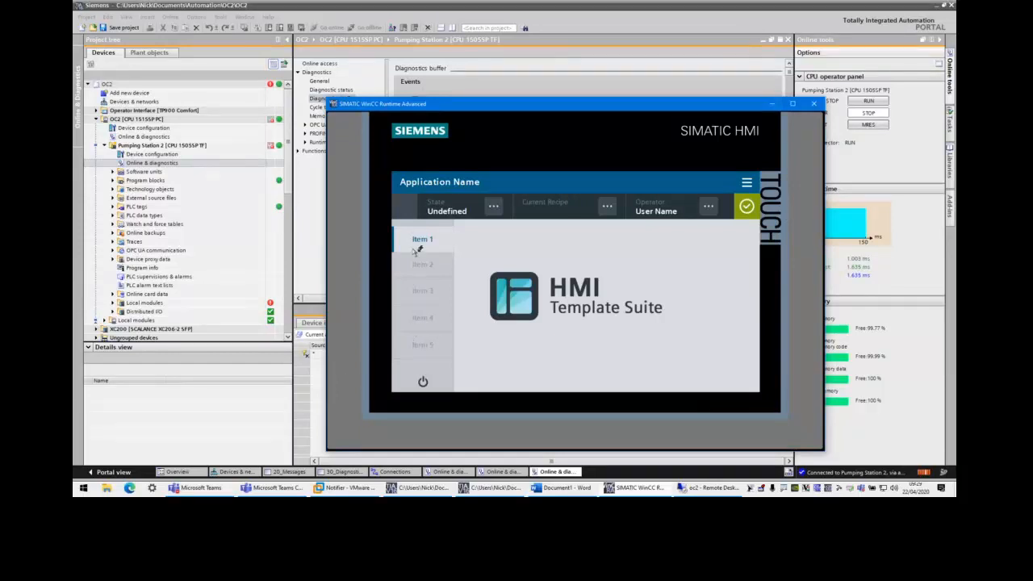
# Open the HMI Diagnostics overview and select the Plant entry
pyautogui.click(747, 184)
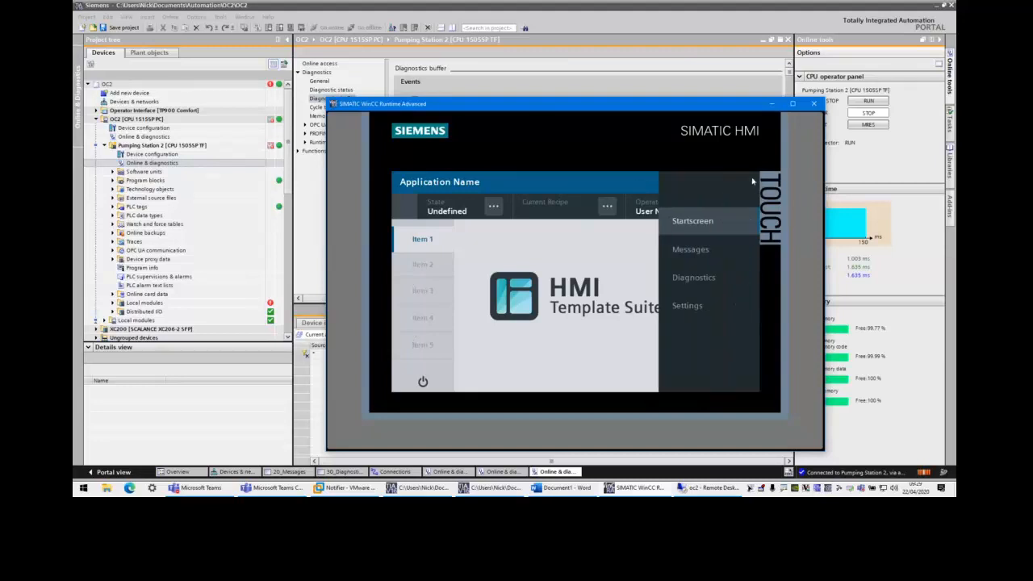
pyautogui.click(720, 280)
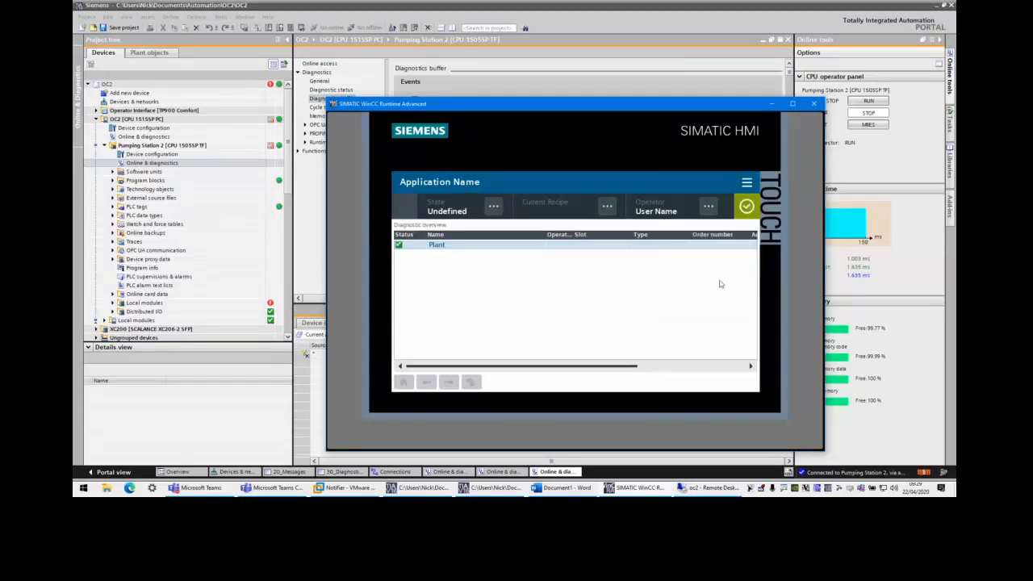
pyautogui.click(441, 247)
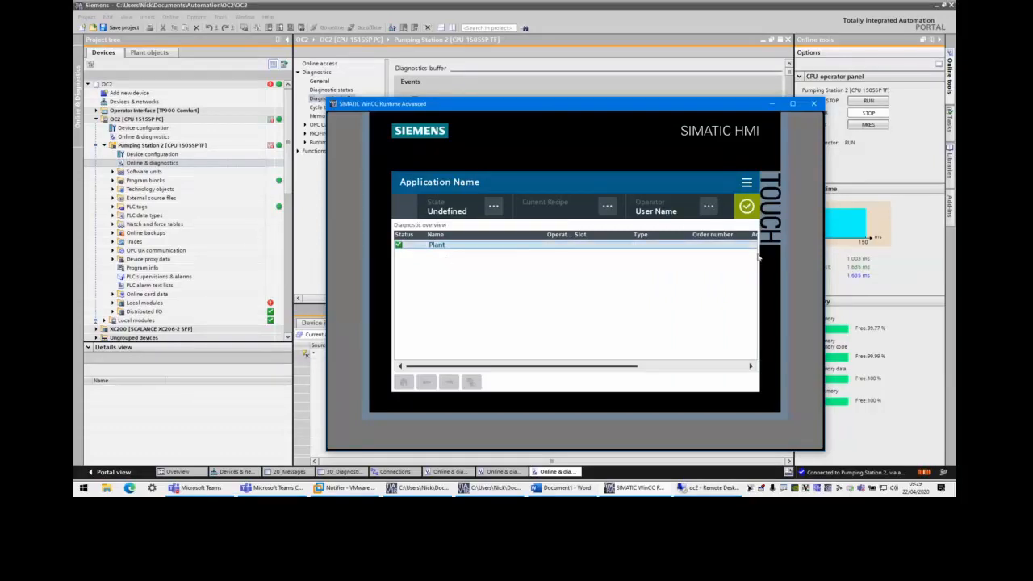
# Review the HMI message list of CPU errors, then minimize WinCC Runtime
pyautogui.click(747, 182)
pyautogui.click(694, 250)
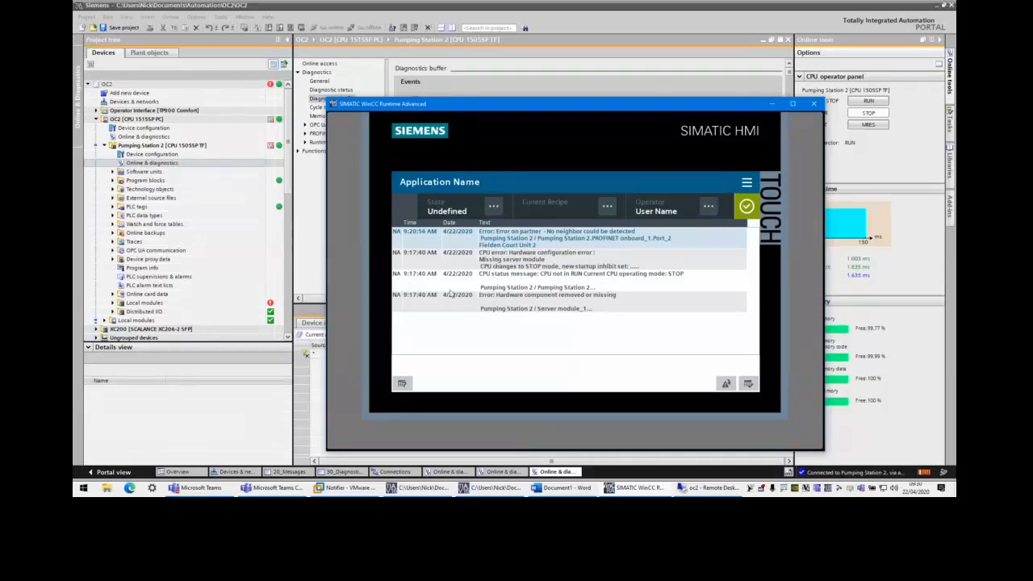
pyautogui.click(775, 105)
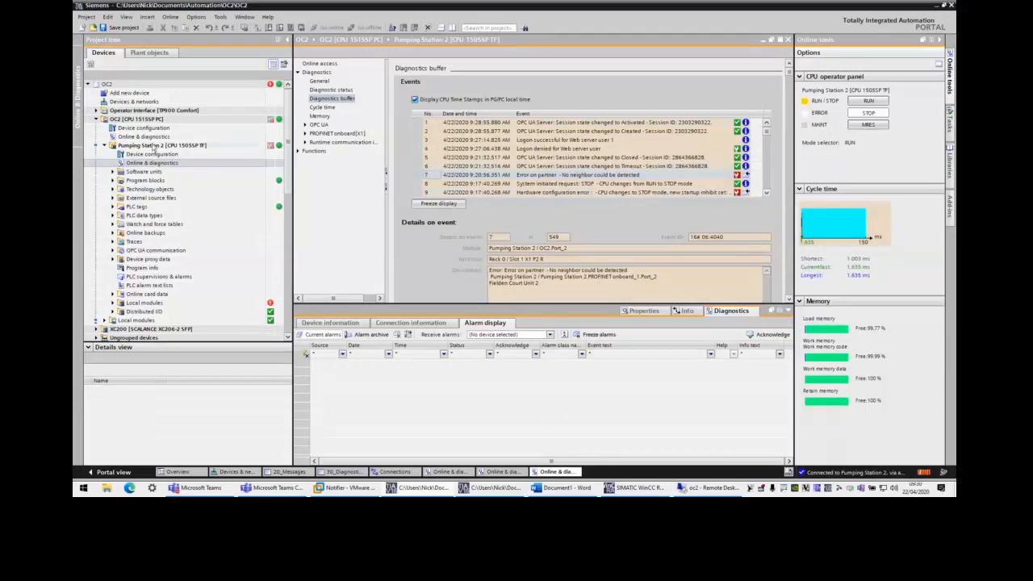
# Take Pumping Station 2 offline and close the Online & diagnostics and Connections editors
pyautogui.click(160, 154)
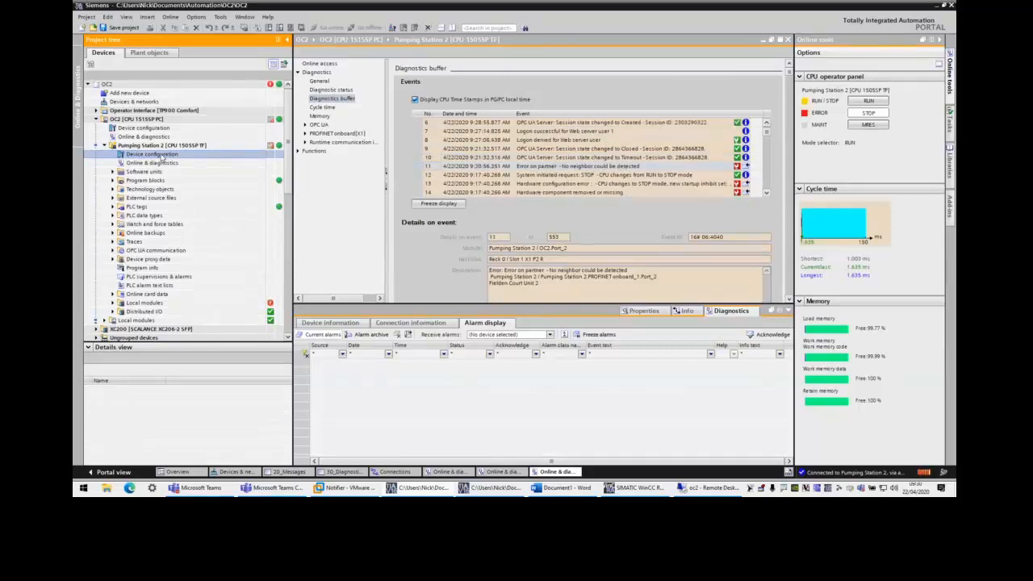
pyautogui.click(162, 145)
pyautogui.click(368, 28)
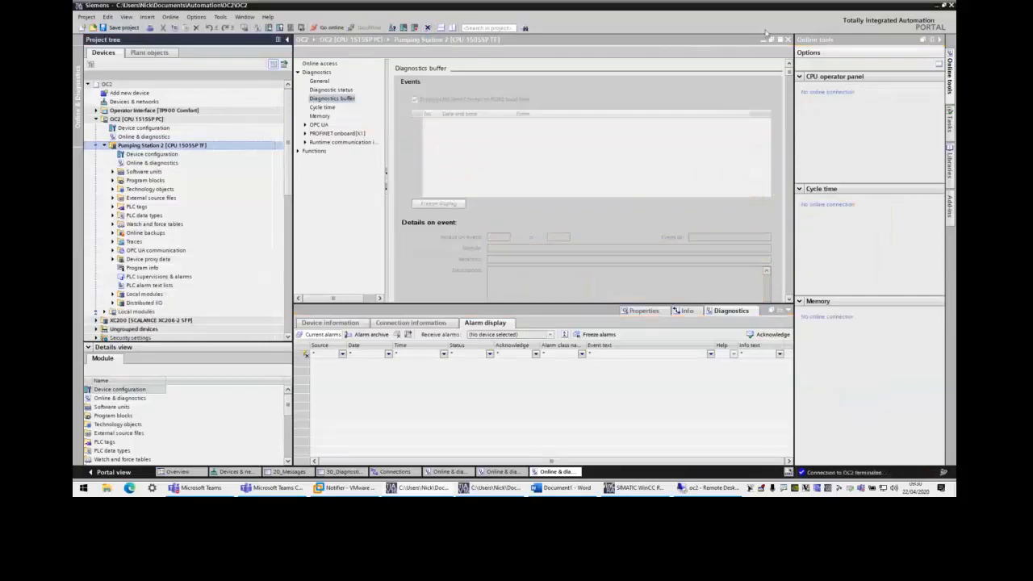
pyautogui.click(787, 39)
pyautogui.click(788, 39)
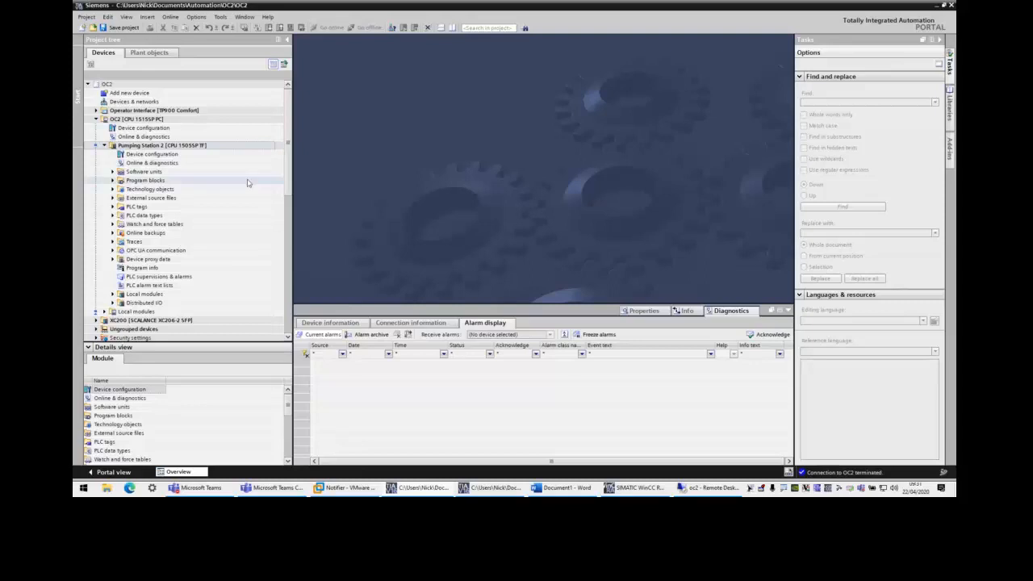
# Copy the Machine Sensors and Machine Sensors Watch Table master copies into Pumping Station 2
pyautogui.click(195, 182)
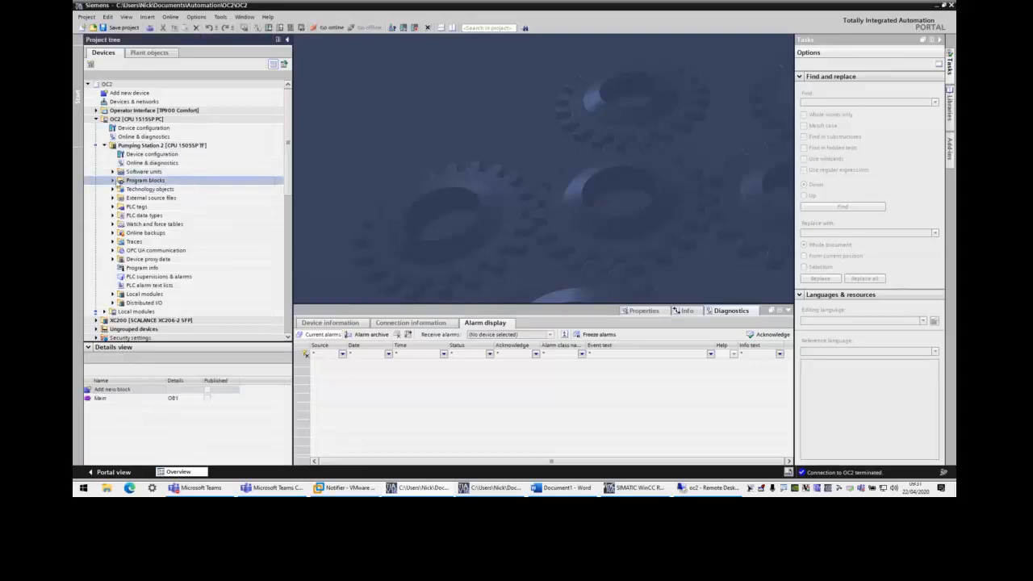
pyautogui.click(114, 182)
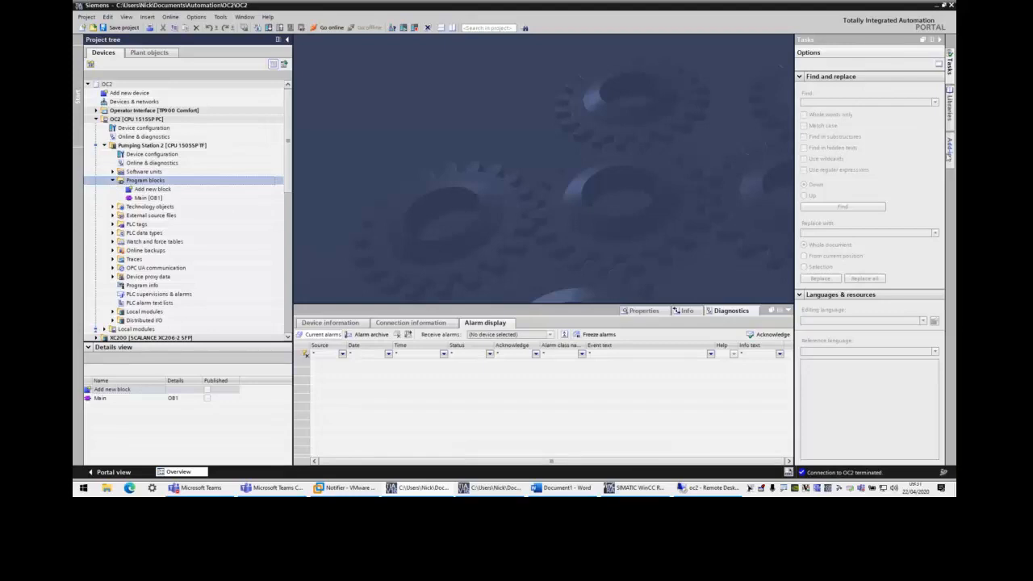
pyautogui.click(699, 129)
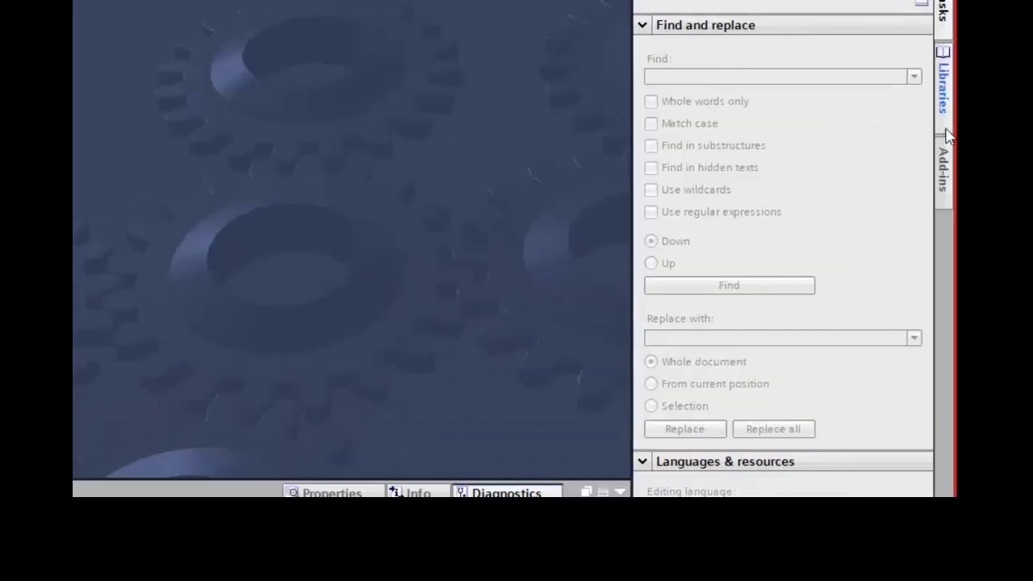
pyautogui.click(943, 89)
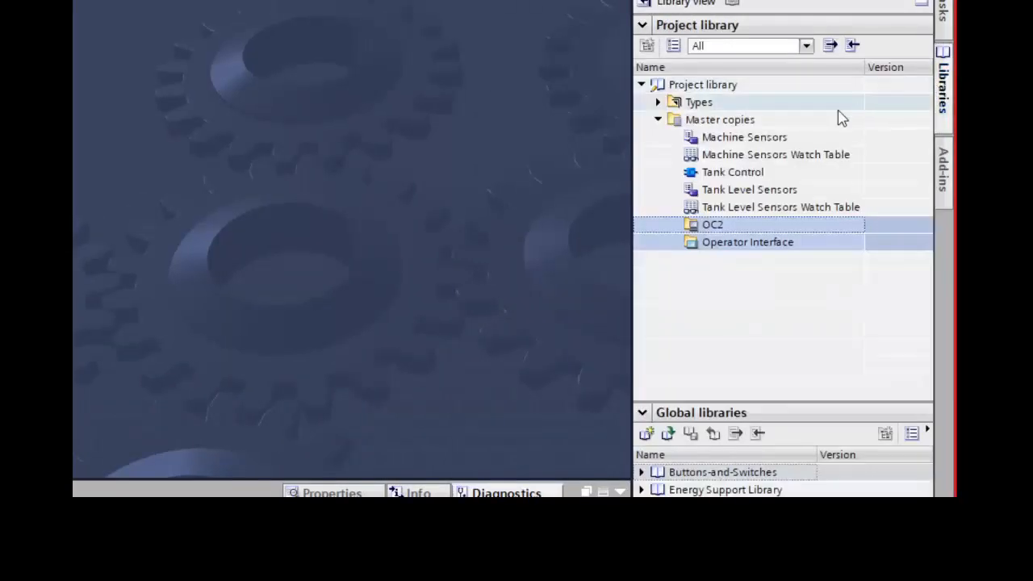
pyautogui.click(769, 139)
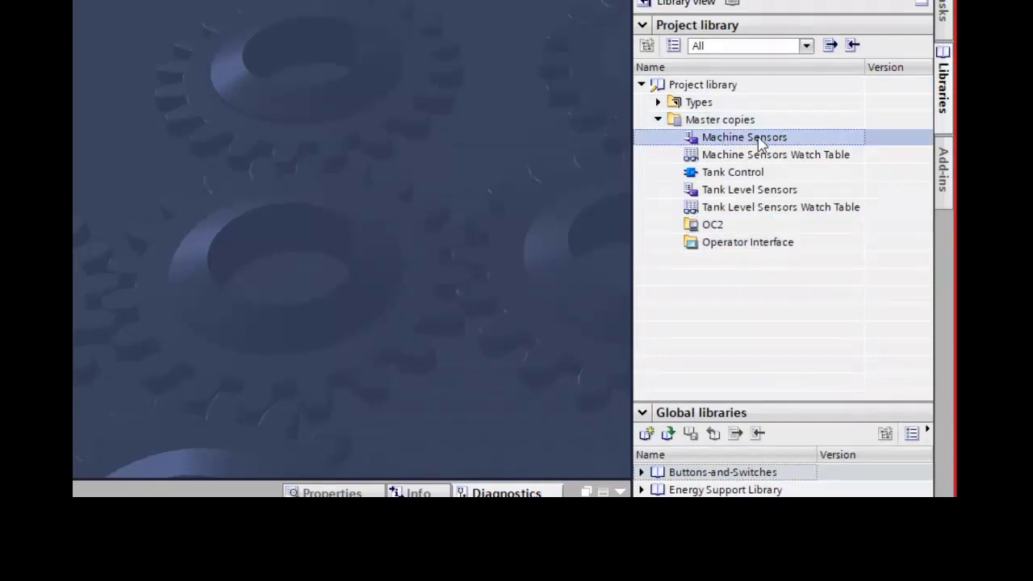
pyautogui.moveTo(761, 142); pyautogui.dragTo(272, 323)
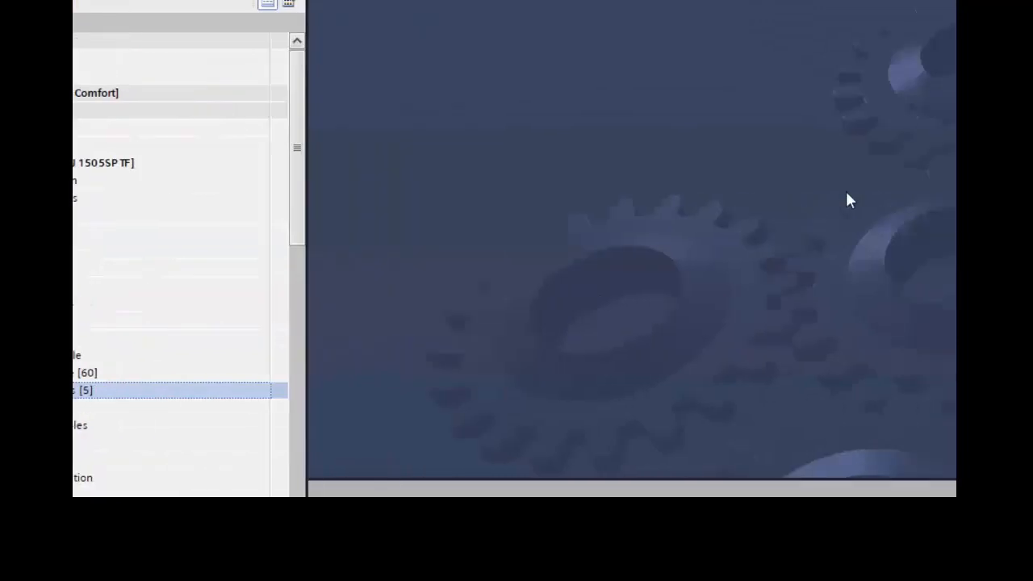
pyautogui.moveTo(807, 154); pyautogui.dragTo(206, 425)
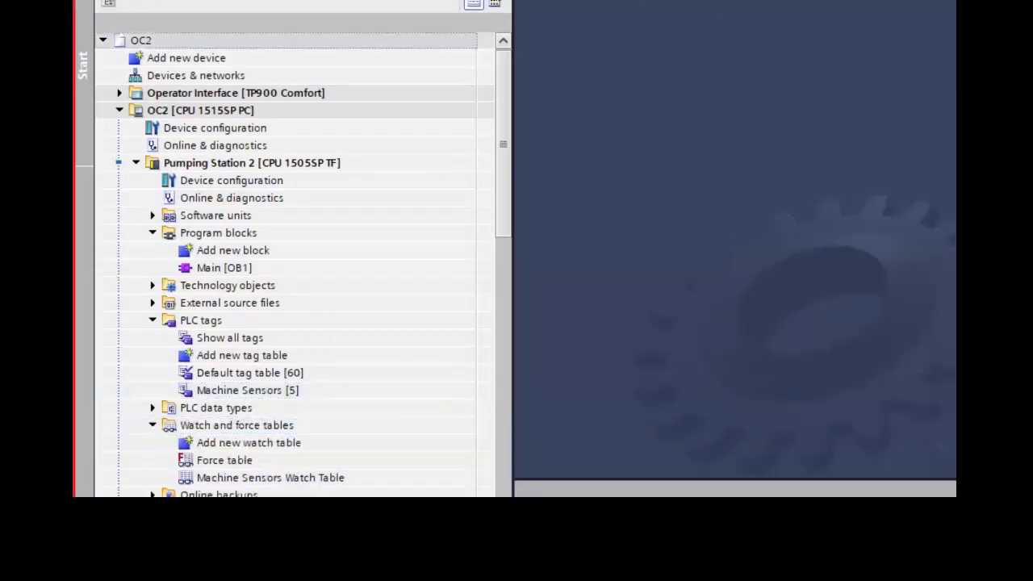
# Open Machine Sensors [5] and inspect Air Pressure Low's address, leaving operand M unchanged
pyautogui.doubleClick(242, 392)
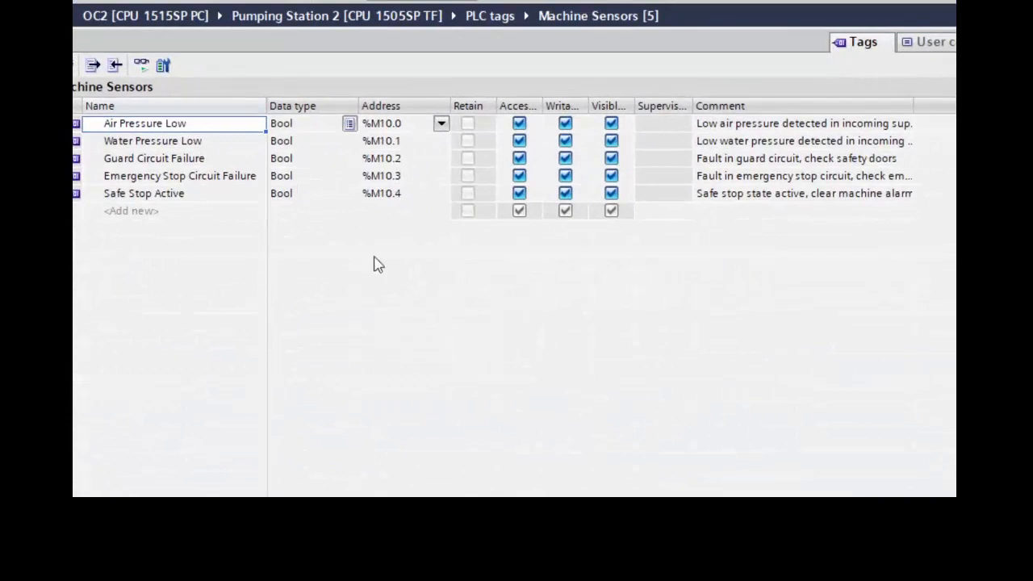
pyautogui.click(441, 125)
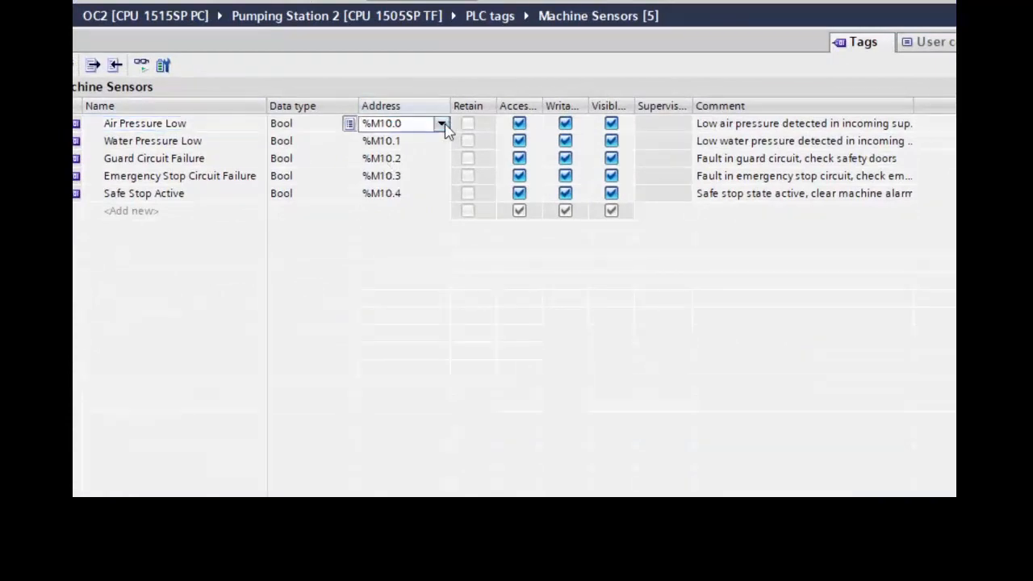
pyautogui.click(565, 153)
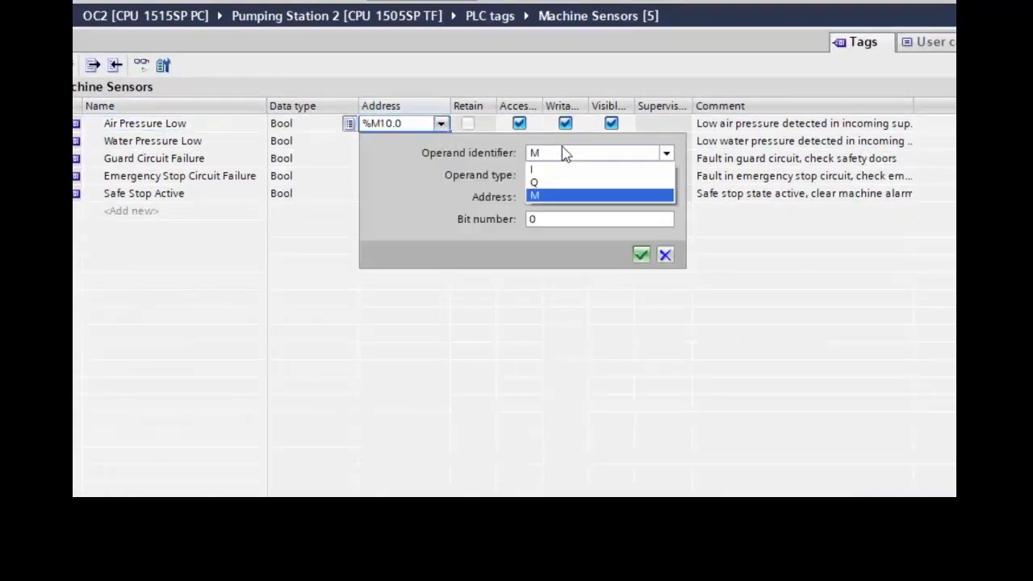
pyautogui.click(546, 154)
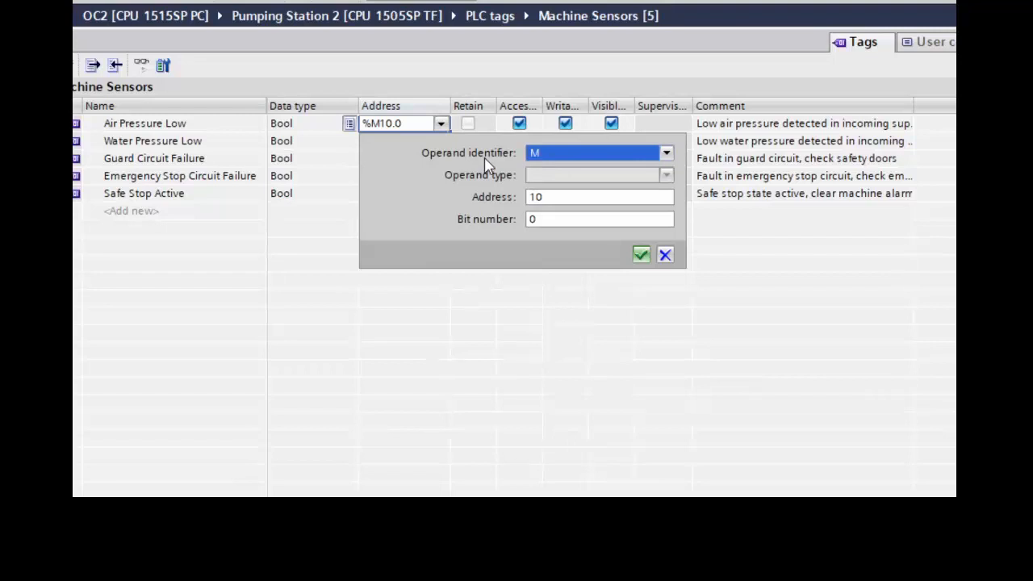
pyautogui.click(584, 156)
pyautogui.click(585, 157)
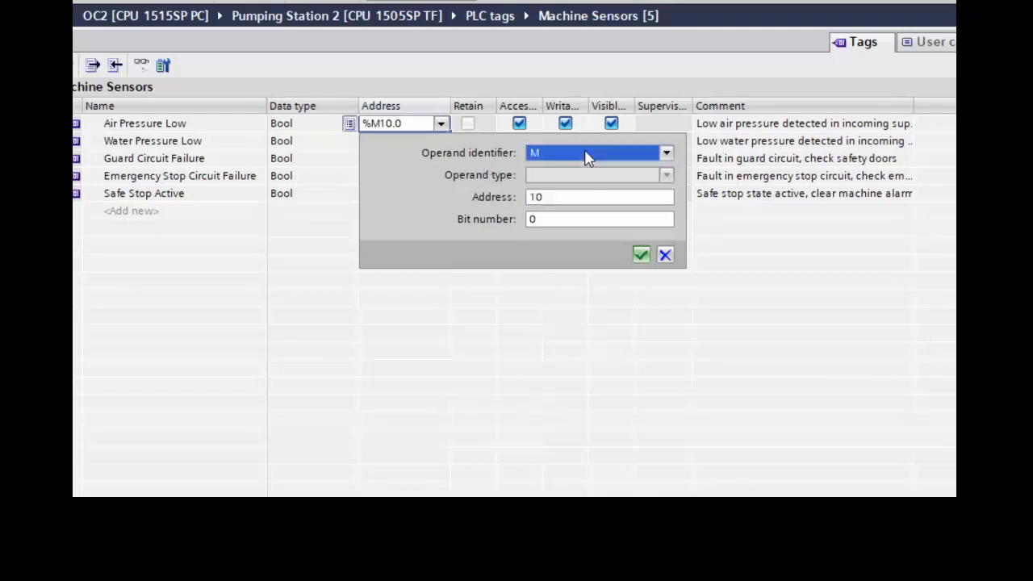
pyautogui.click(666, 257)
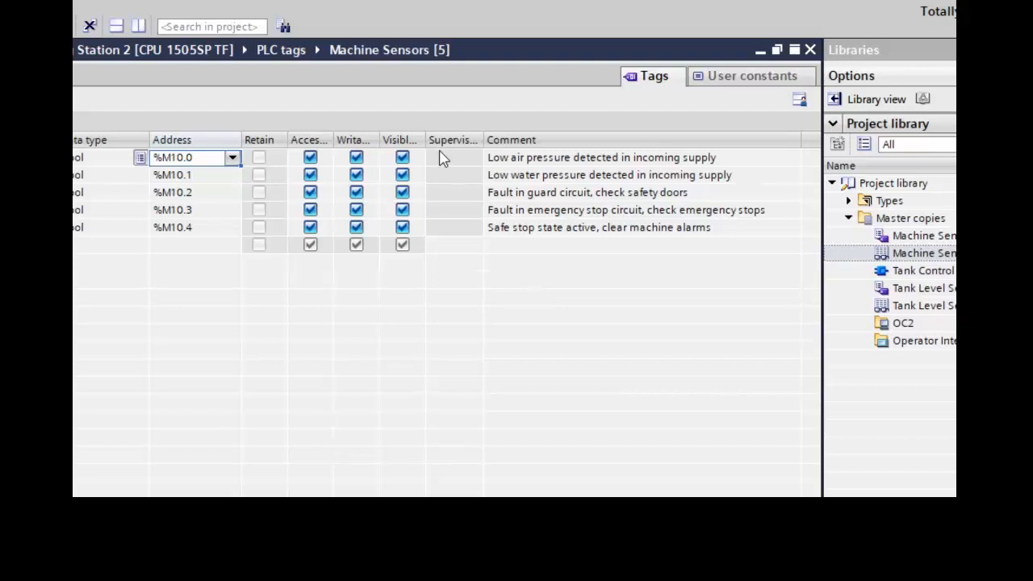
pyautogui.rightClick(460, 161)
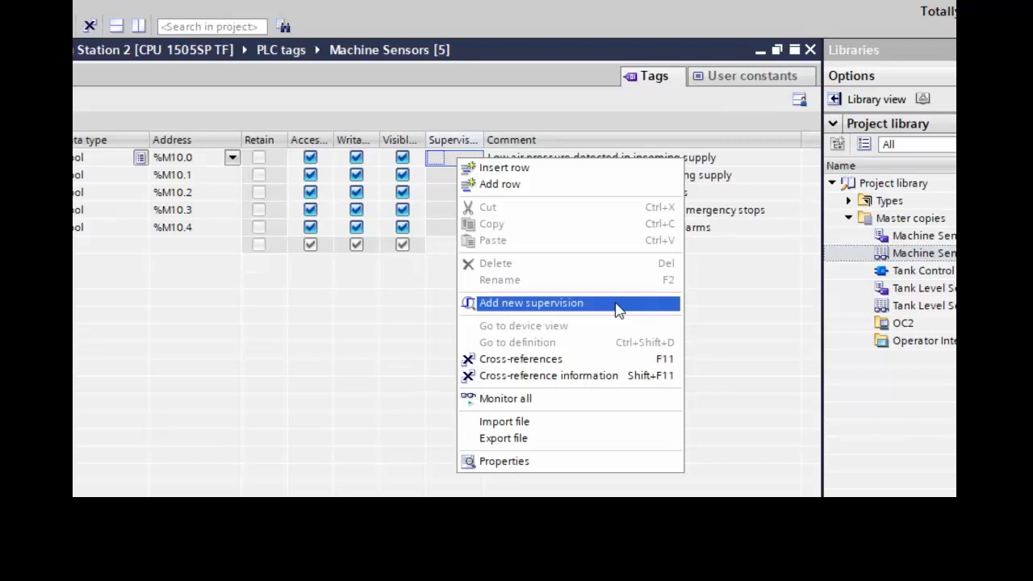
pyautogui.click(397, 315)
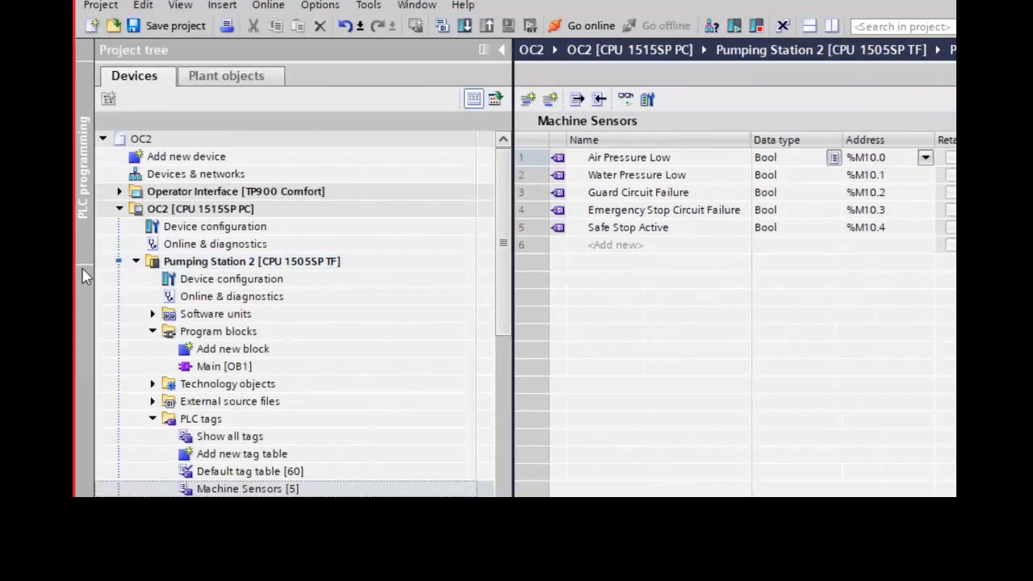
# Add a PRODIAG function block named 'Machine Alarms' to the program blocks
pyautogui.doubleClick(246, 348)
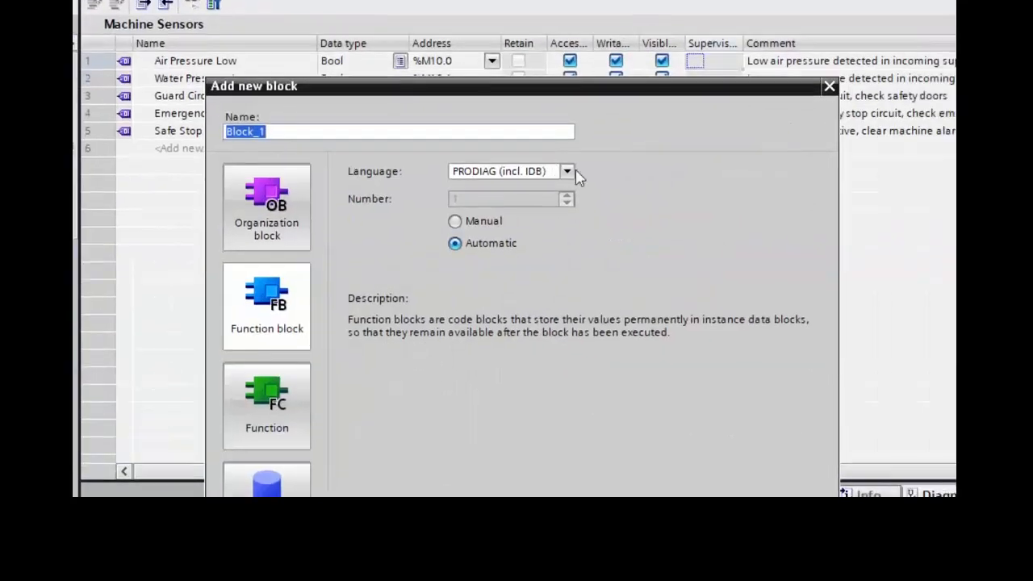
pyautogui.click(647, 180)
pyautogui.click(567, 172)
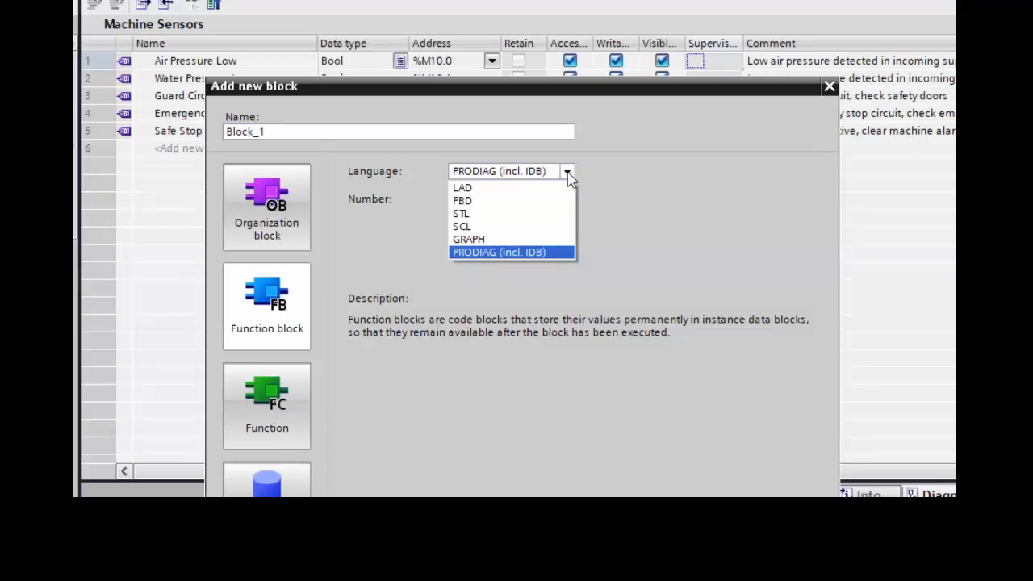
pyautogui.click(569, 173)
pyautogui.click(374, 131)
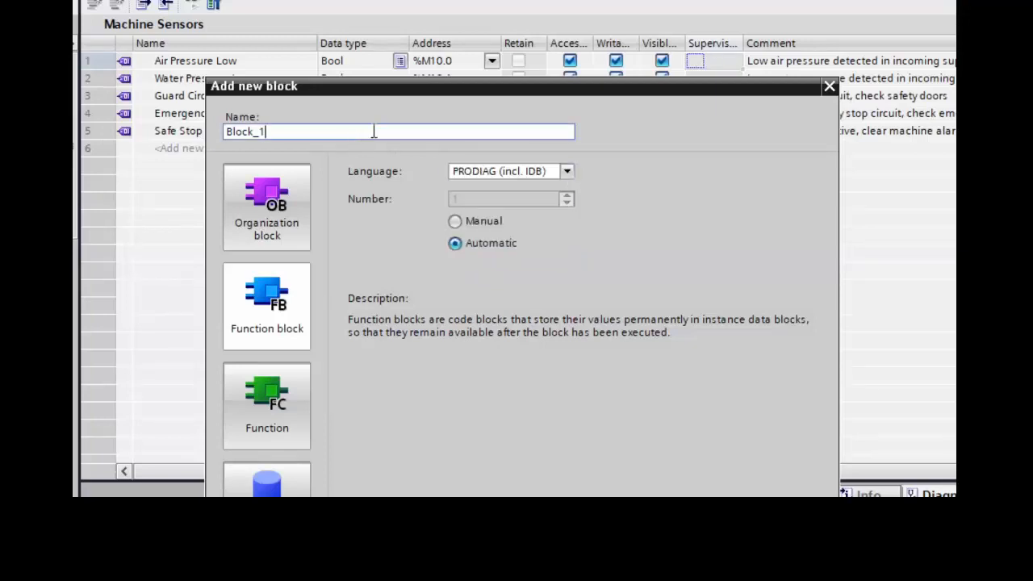
pyautogui.hotkey('ctrl', 'a')
pyautogui.write('Machine Alarms')
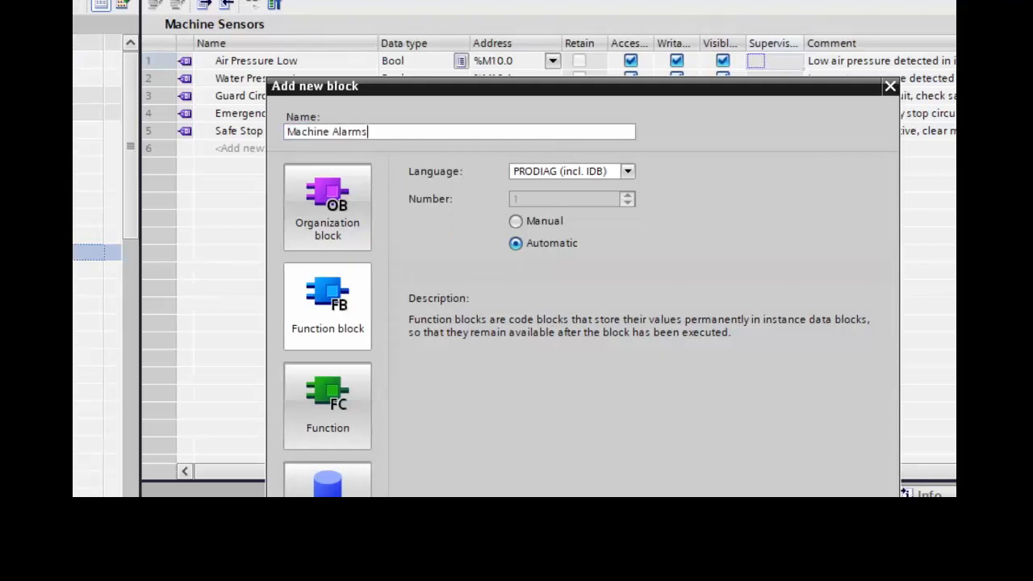
pyautogui.press('Return')
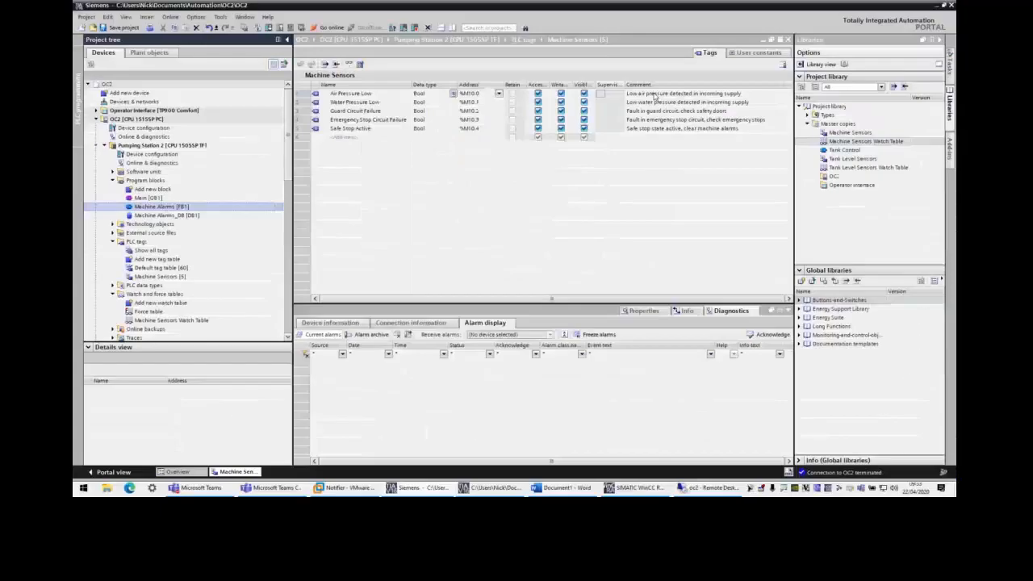
# Add a new supervision to the Air Pressure Low tag, then enlarge and collapse the Inspector
pyautogui.rightClick(599, 93)
pyautogui.click(633, 167)
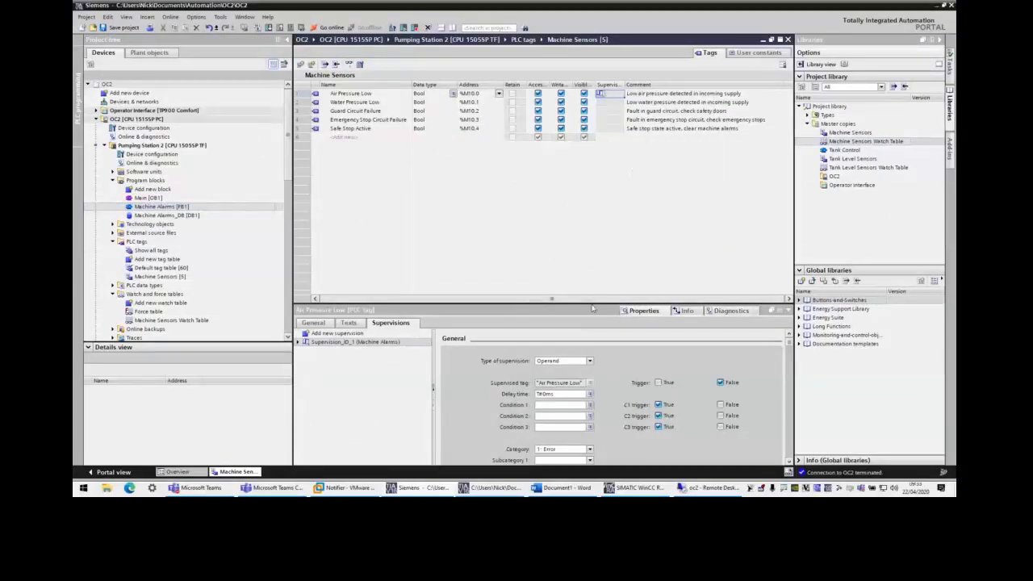
pyautogui.moveTo(593, 307); pyautogui.dragTo(594, 161)
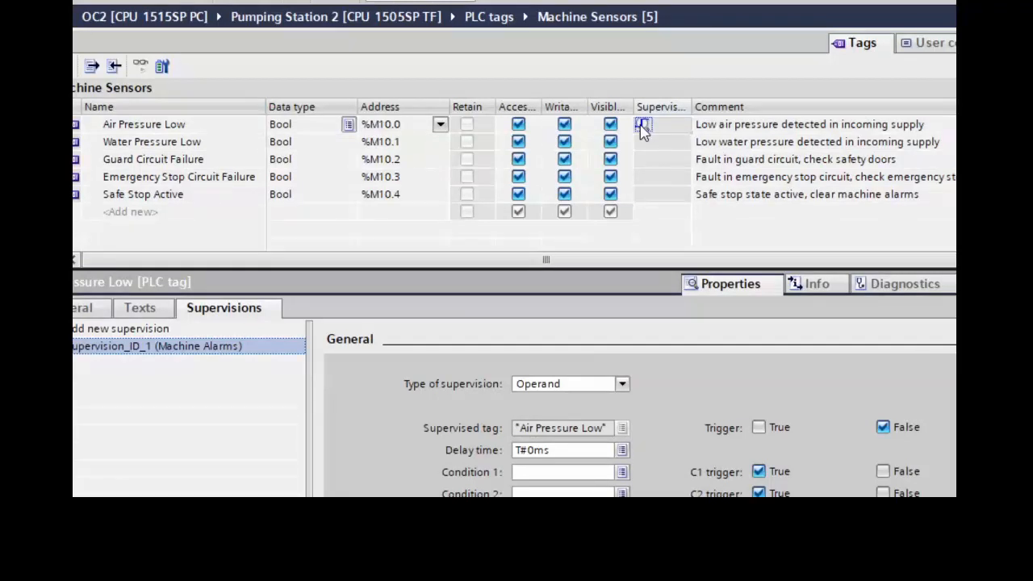
pyautogui.click(708, 289)
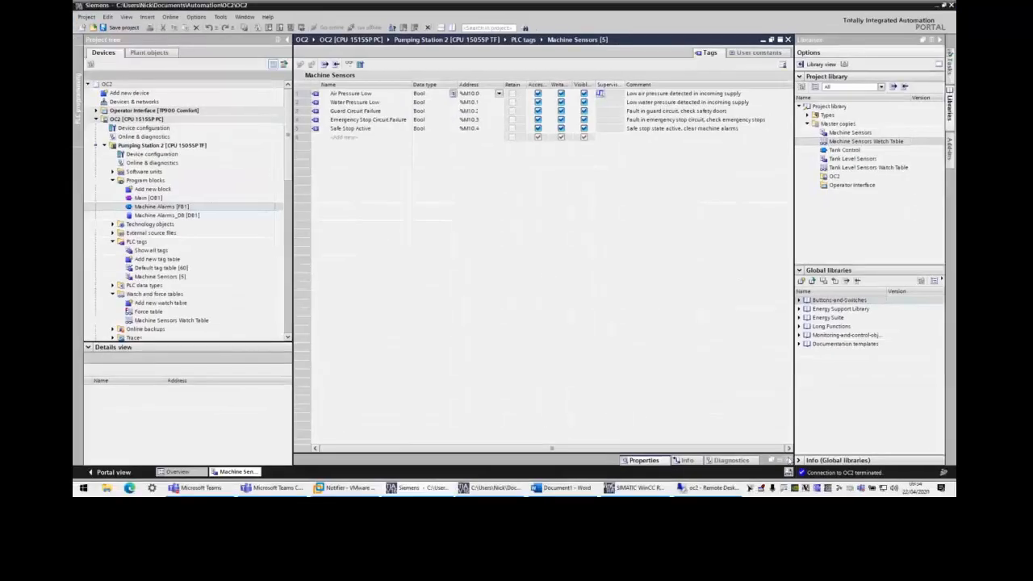
# Reopen the Air Pressure Low supervision properties, widen the supervision list and show the supervision type choices
pyautogui.click(646, 466)
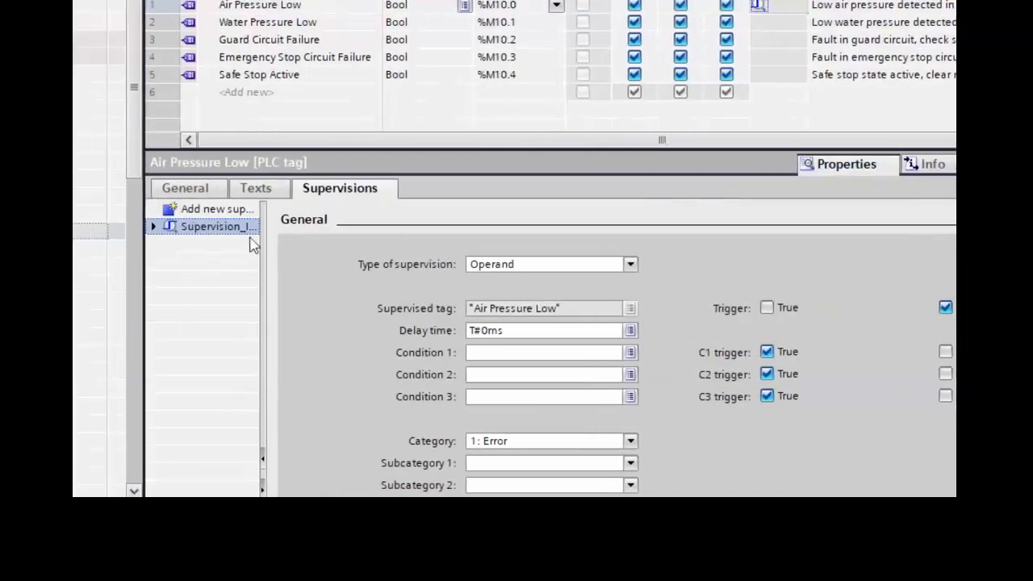
pyautogui.moveTo(261, 272); pyautogui.dragTo(321, 283)
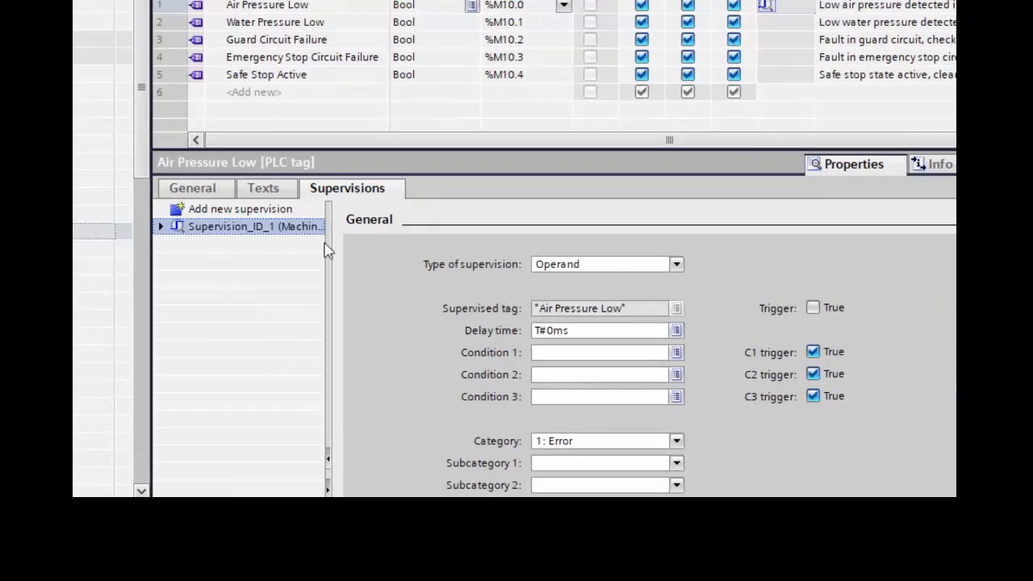
pyautogui.moveTo(330, 239); pyautogui.dragTo(359, 253)
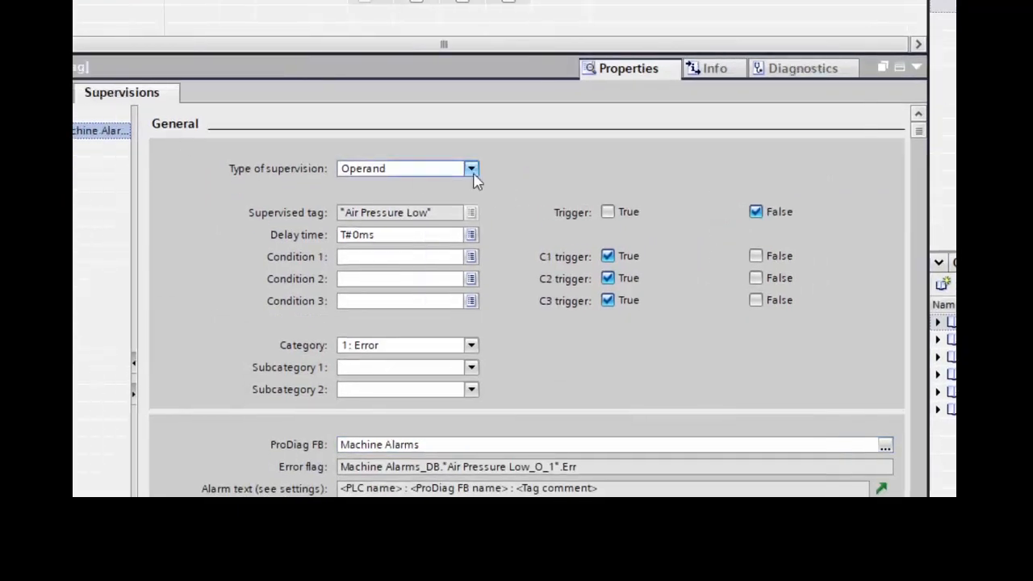
pyautogui.click(471, 171)
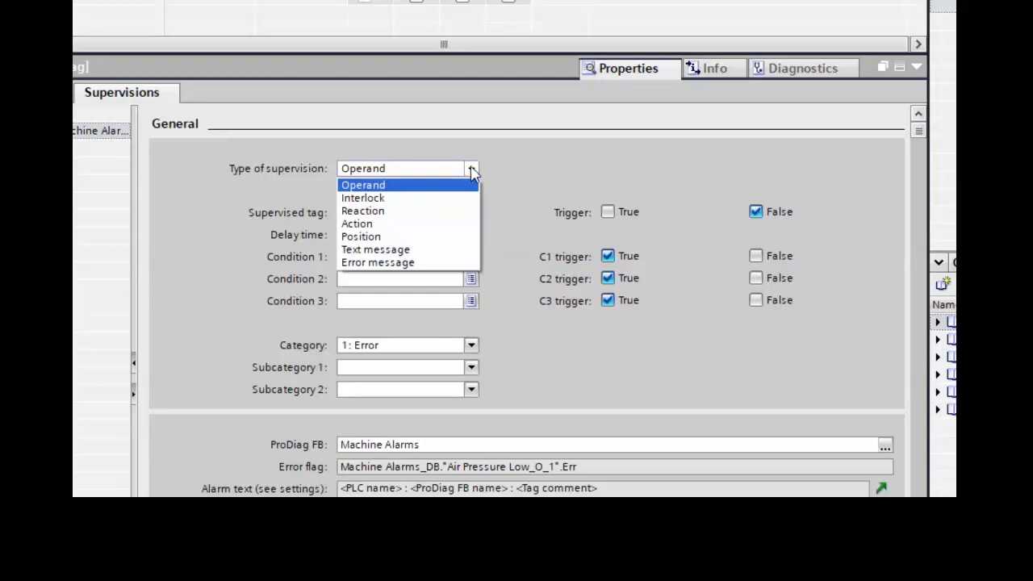
# Keep type Operand, switch the trigger from False to True, and keep category 1: Error
pyautogui.click(552, 160)
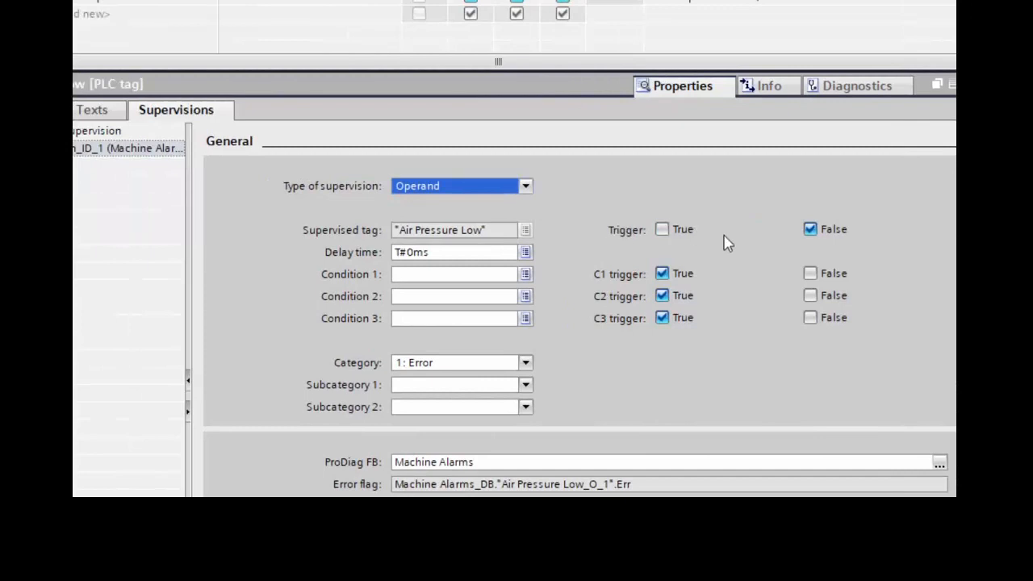
pyautogui.click(682, 239)
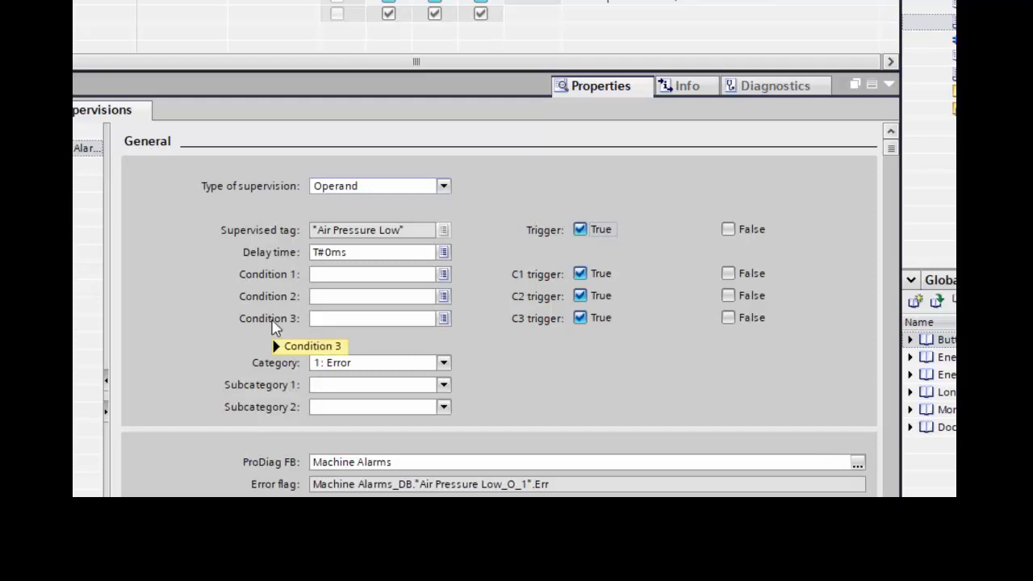
pyautogui.moveTo(273, 327)
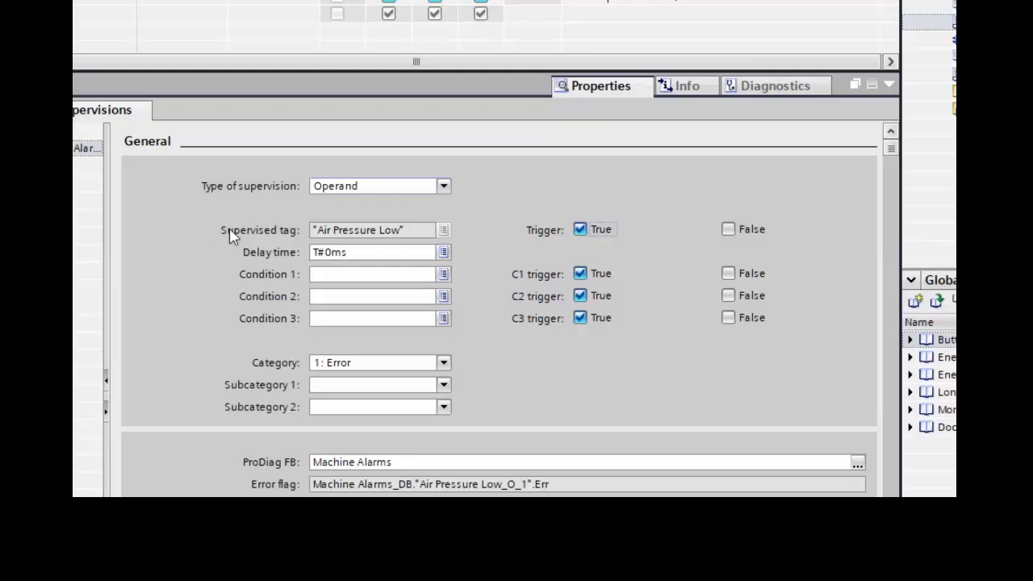
pyautogui.click(444, 364)
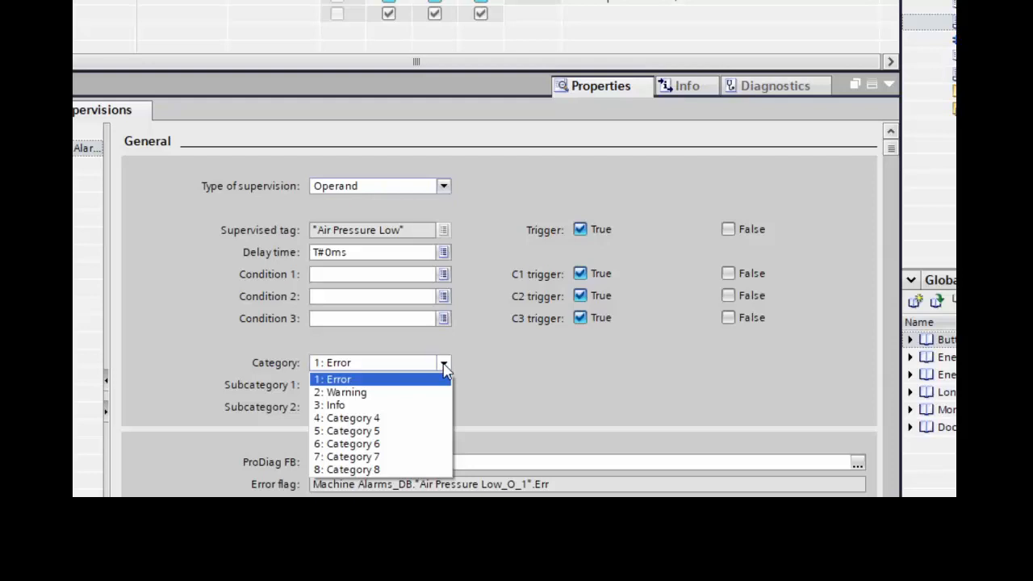
pyautogui.click(561, 375)
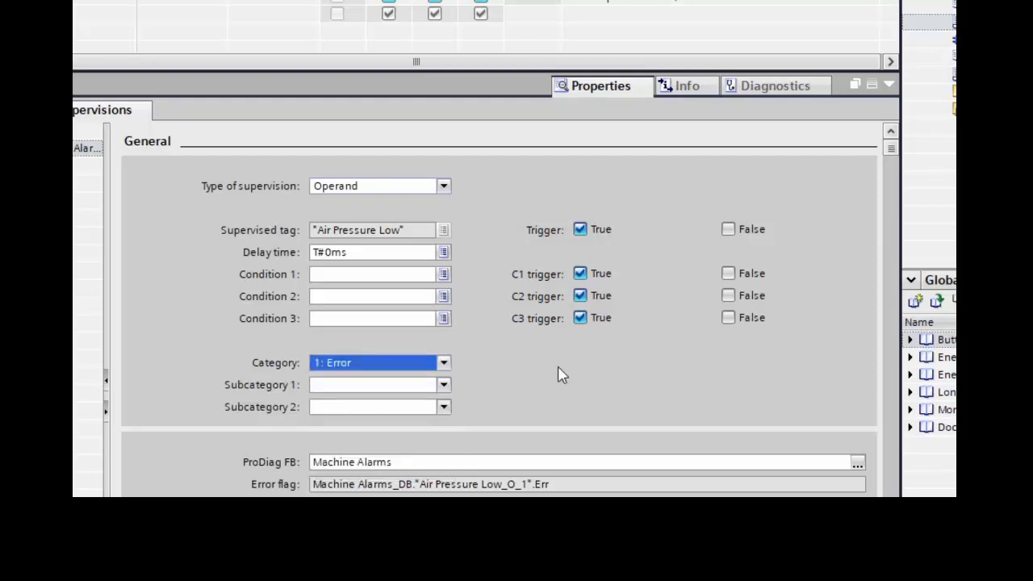
pyautogui.scroll(-4, 565, 436)
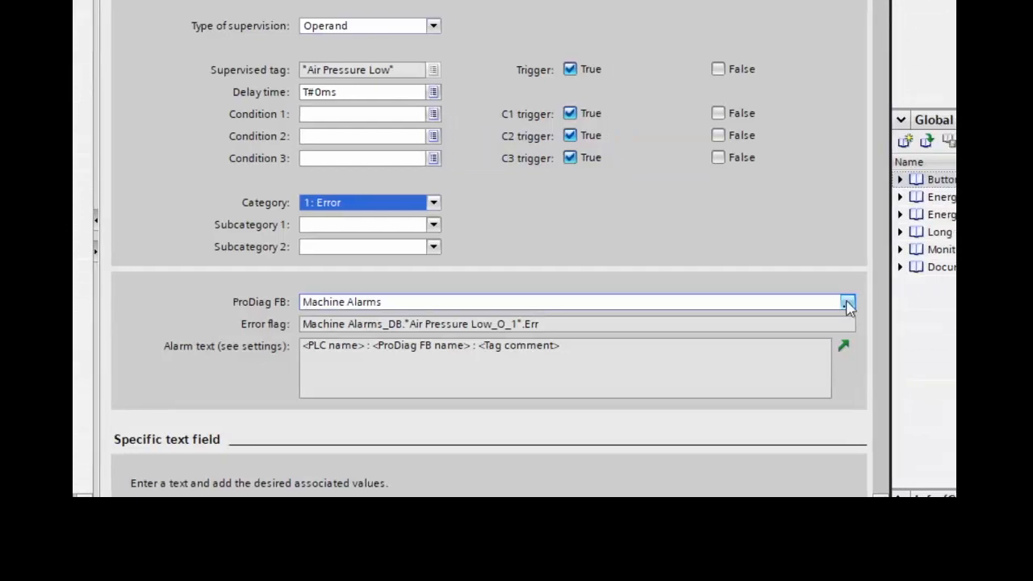
# Select Machine Alarms as the supervision's ProDiag FB, then go to the supervision alarm text settings
pyautogui.click(857, 302)
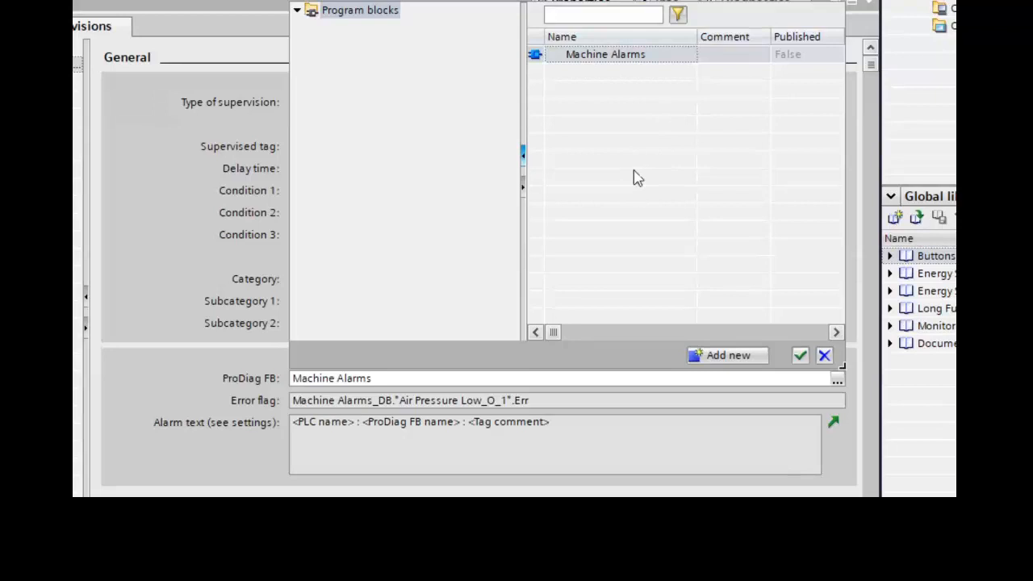
pyautogui.click(217, 393)
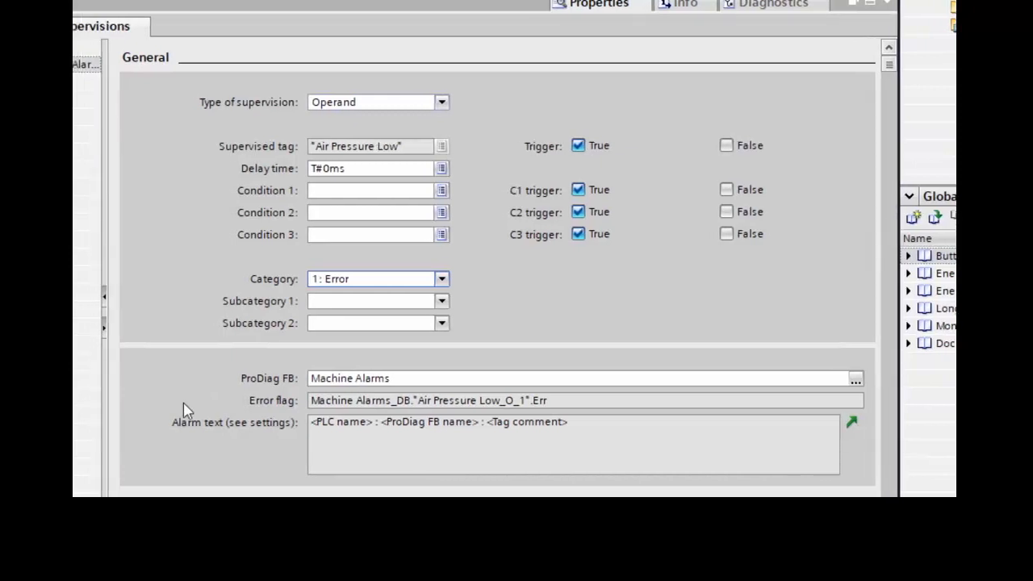
pyautogui.click(326, 446)
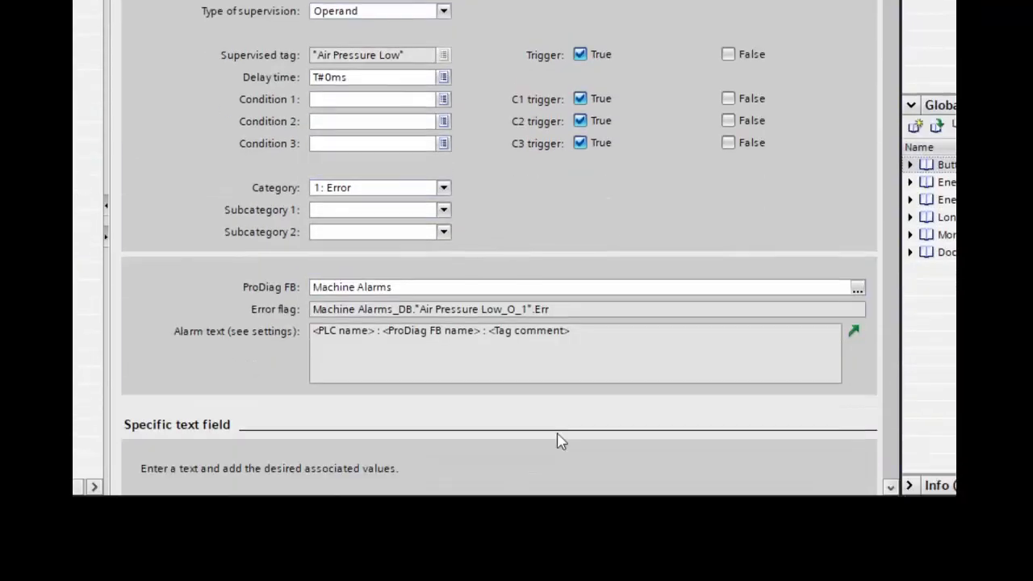
pyautogui.click(327, 326)
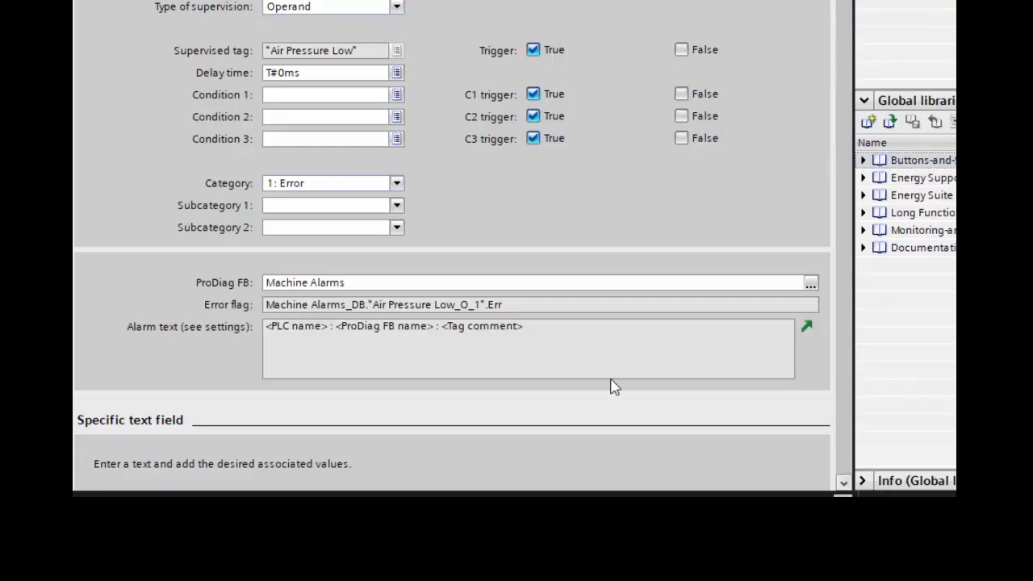
pyautogui.click(357, 431)
pyautogui.scroll(-1, 357, 431)
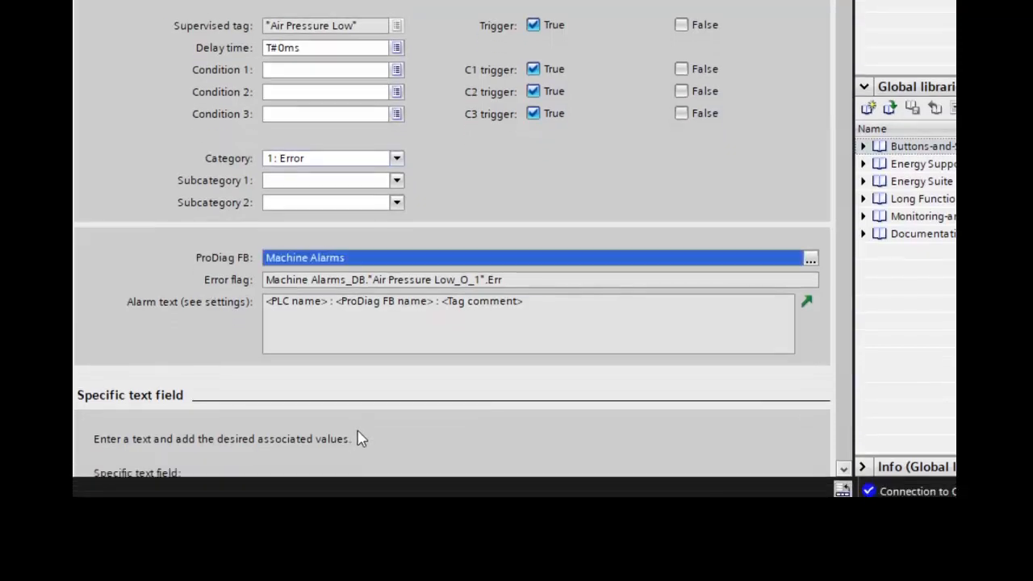
pyautogui.scroll(-3, 360, 438)
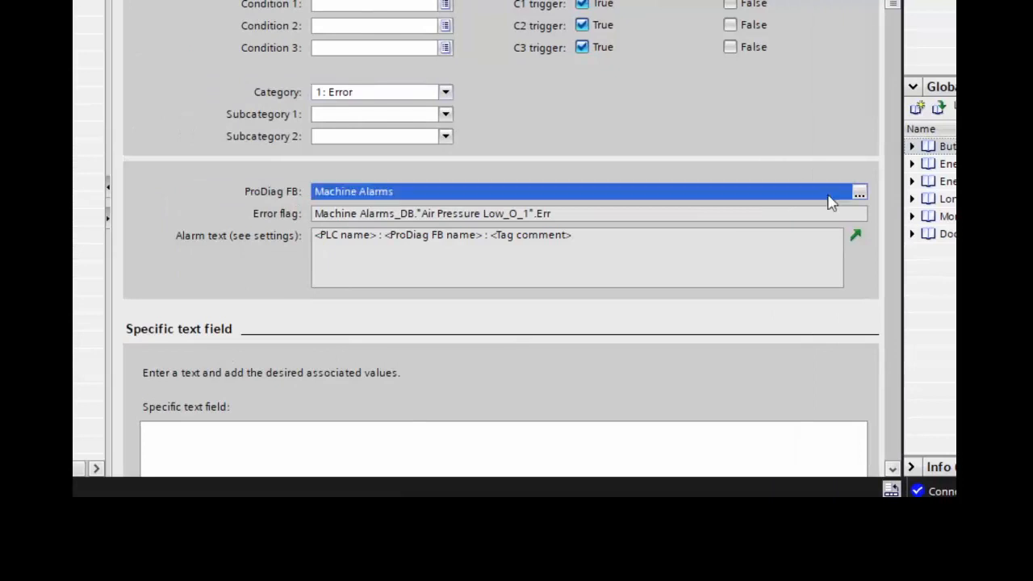
pyautogui.click(829, 240)
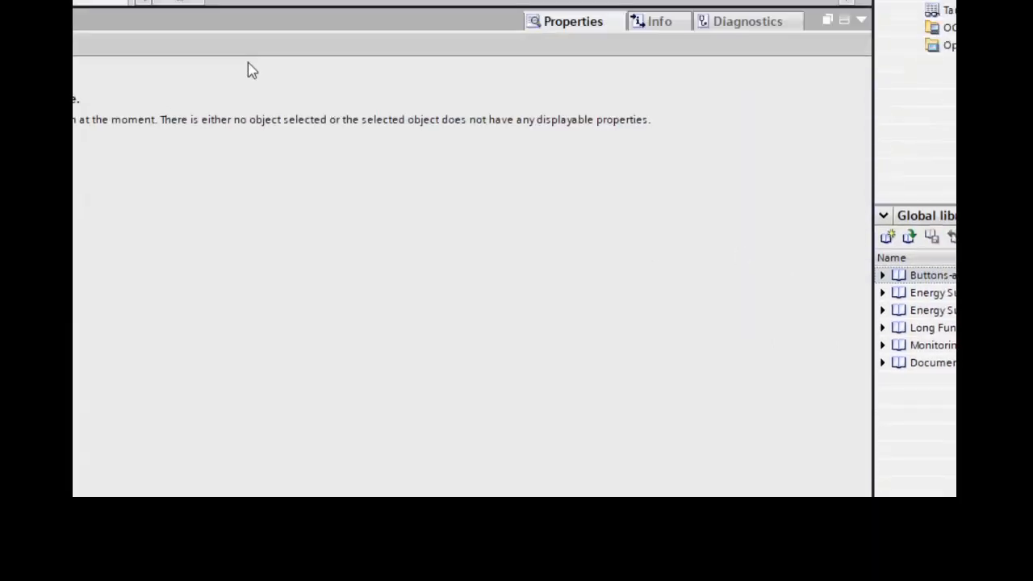
# Enlarge the Tags alarm text area, then add and remove <Tag name>, leaving PLC name, FB name and tag comment
pyautogui.moveTo(473, 124); pyautogui.dragTo(472, 345)
pyautogui.moveTo(471, 382); pyautogui.dragTo(448, 392)
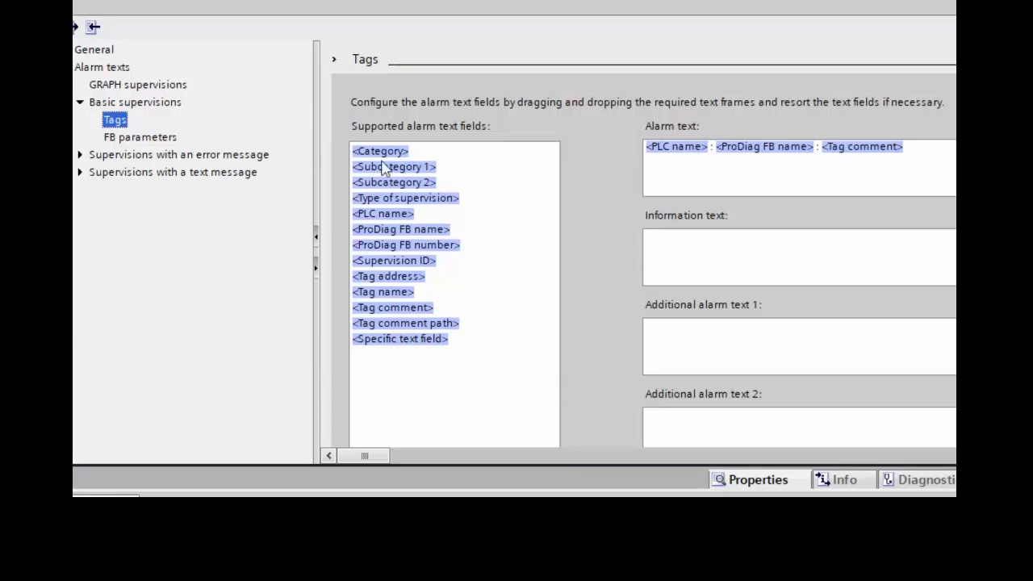
pyautogui.click(387, 102)
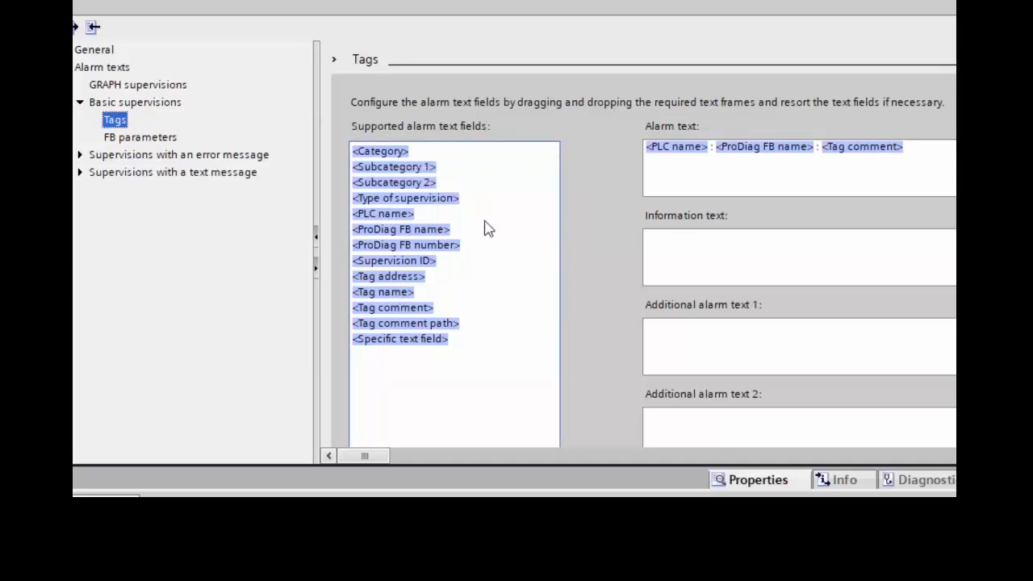
pyautogui.moveTo(263, 293); pyautogui.dragTo(704, 158)
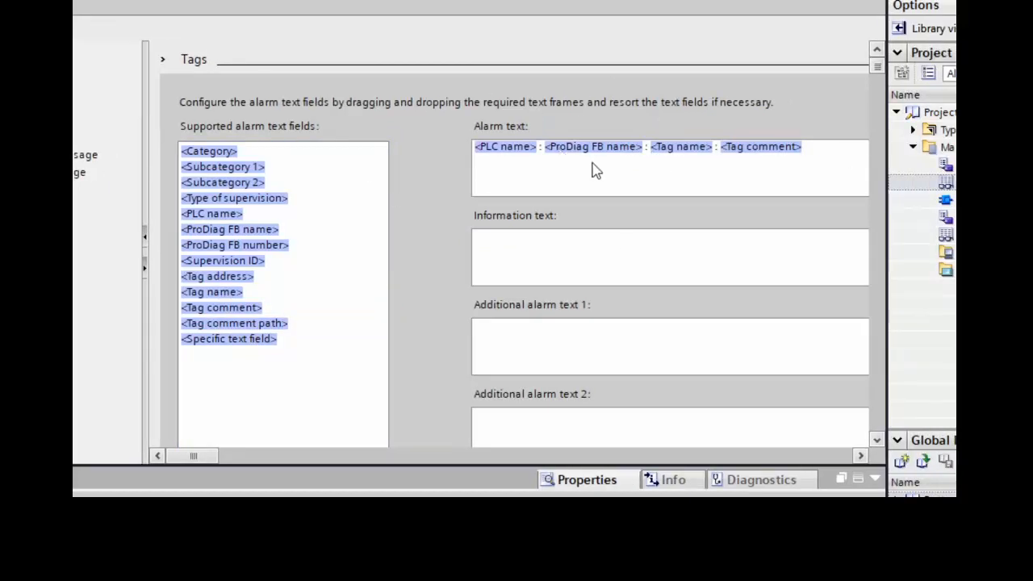
pyautogui.rightClick(683, 150)
pyautogui.click(733, 211)
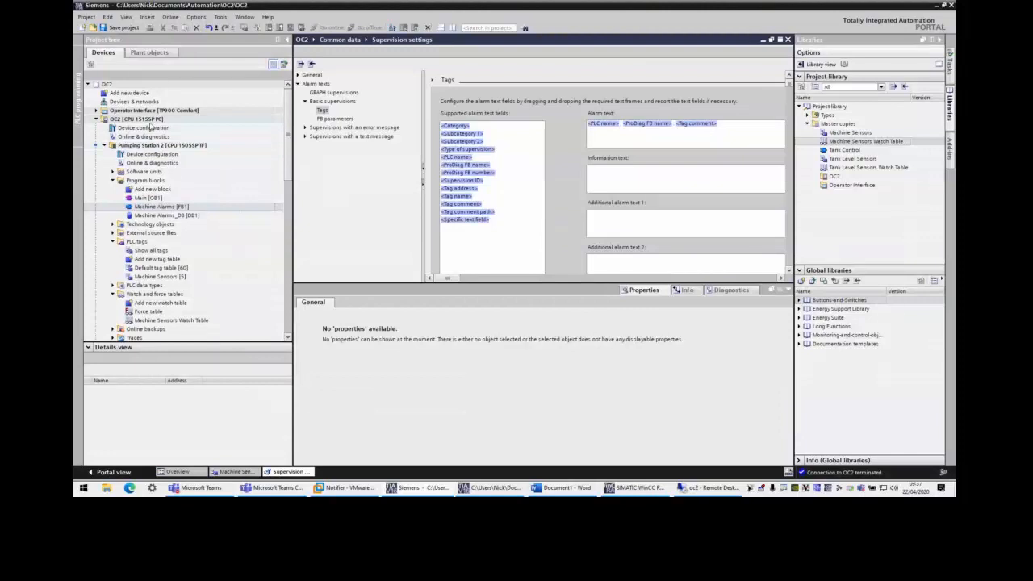
# Compile Pumping Station 2, load it into the PLC with 0 errors, and bring WinCC Runtime forward
pyautogui.click(161, 145)
pyautogui.click(254, 27)
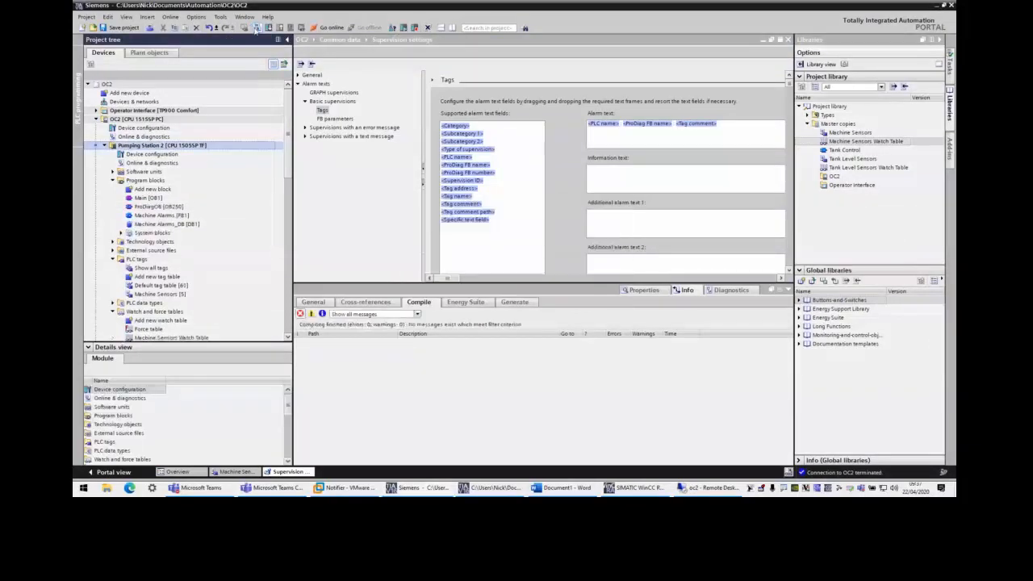
pyautogui.click(269, 27)
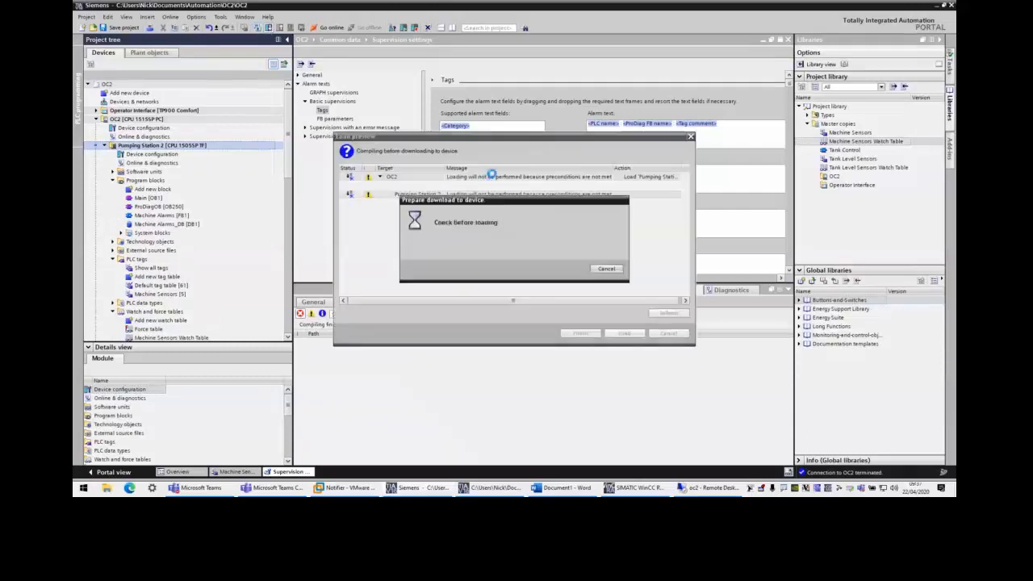
pyautogui.click(624, 332)
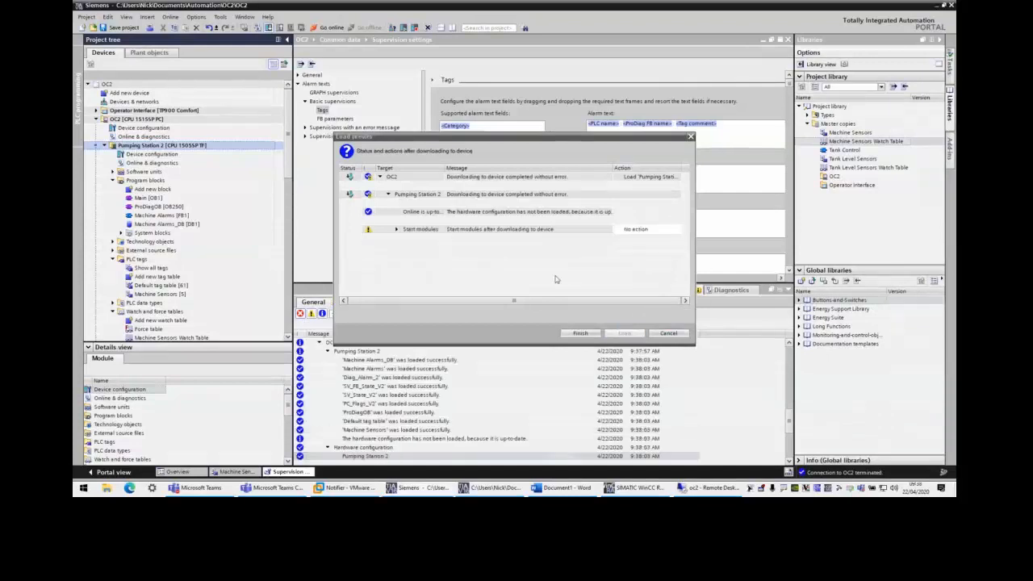
pyautogui.click(580, 333)
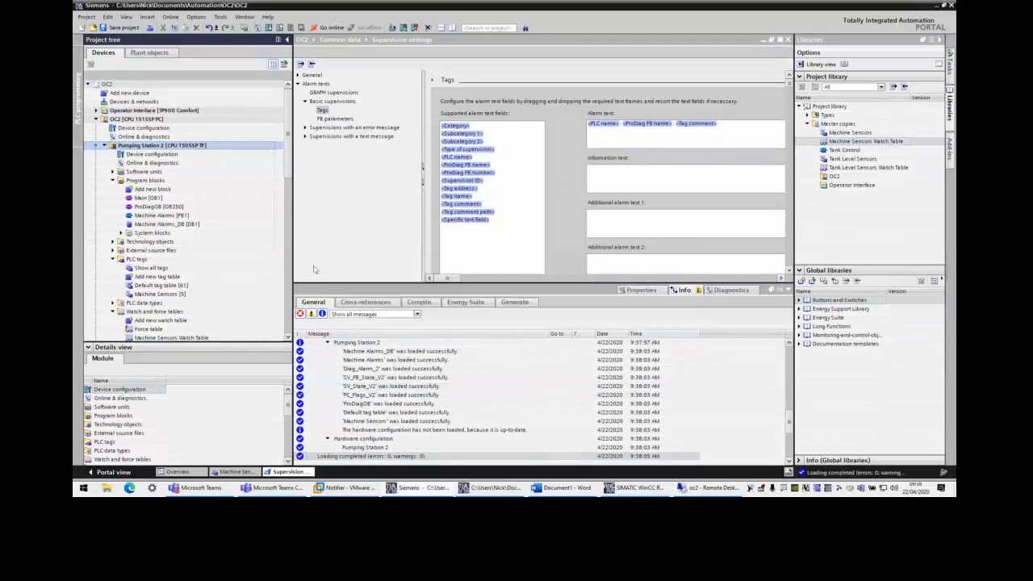
pyautogui.click(638, 489)
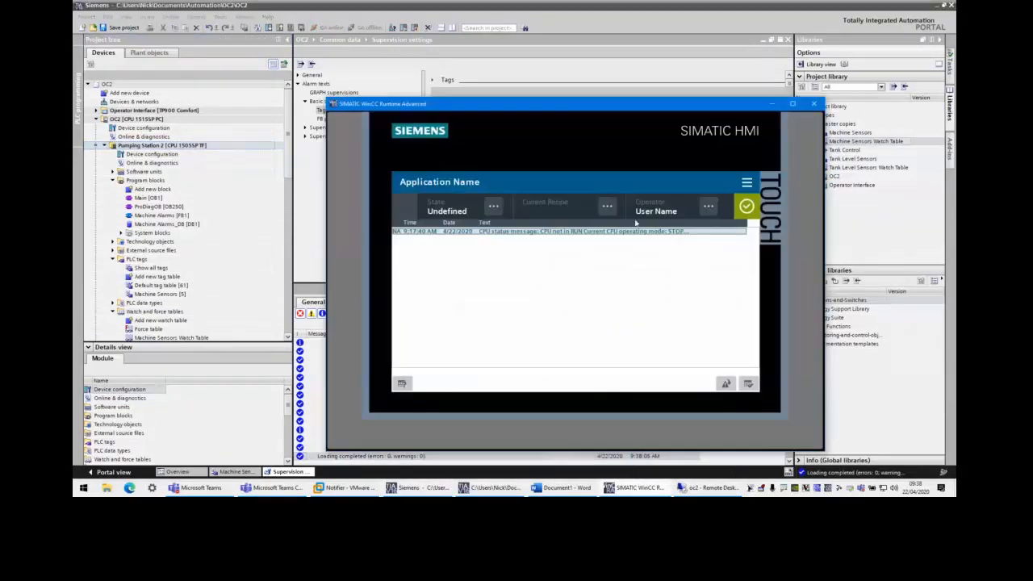
# Switch from WinCC Runtime back to the TIA Portal project window
pyautogui.click(353, 14)
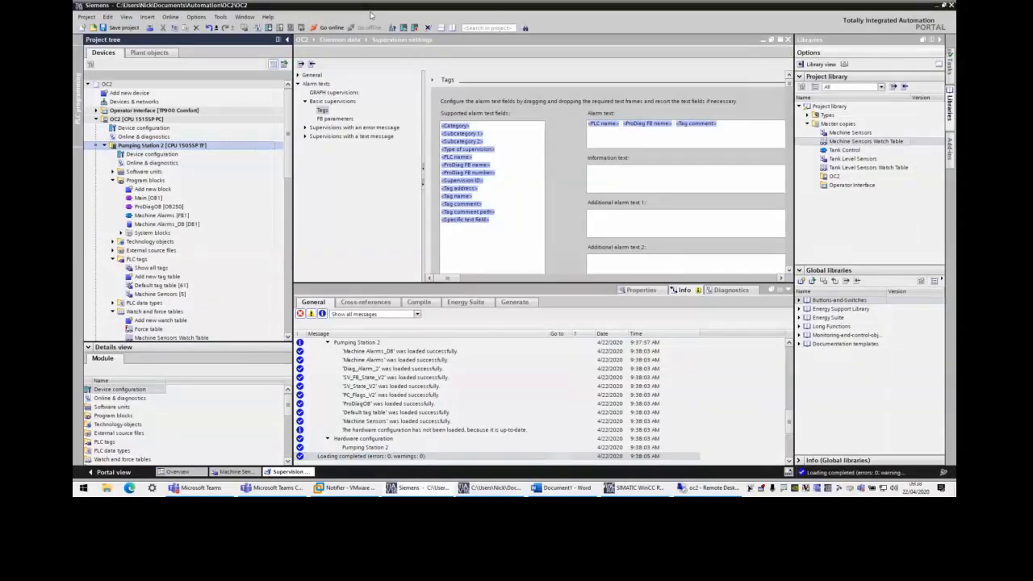
# Monitor the Machine Sensors Watch Table online and modify Air Pressure Low to TRUE
pyautogui.scroll(-3, 169, 258)
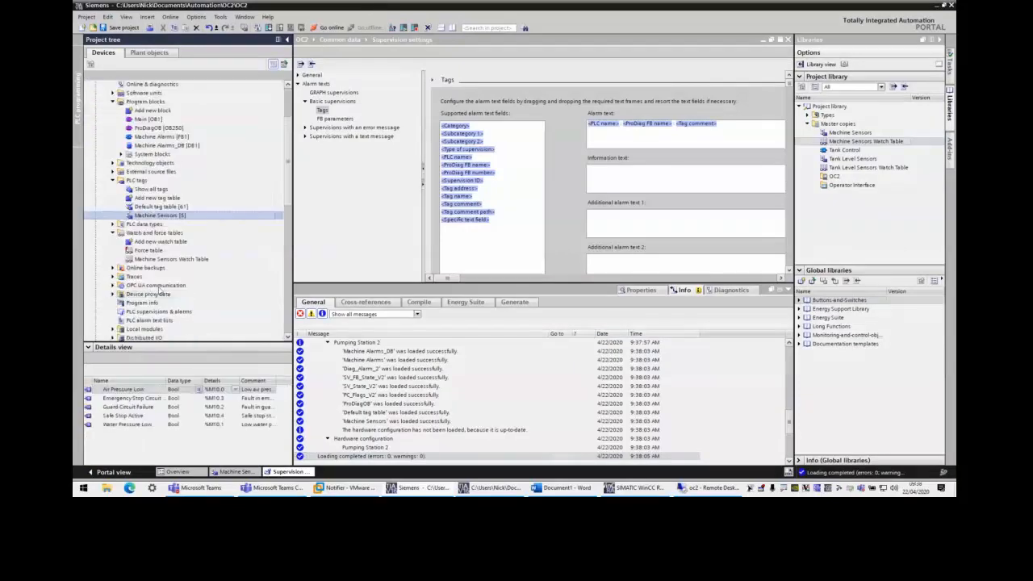
pyautogui.doubleClick(171, 258)
pyautogui.click(379, 93)
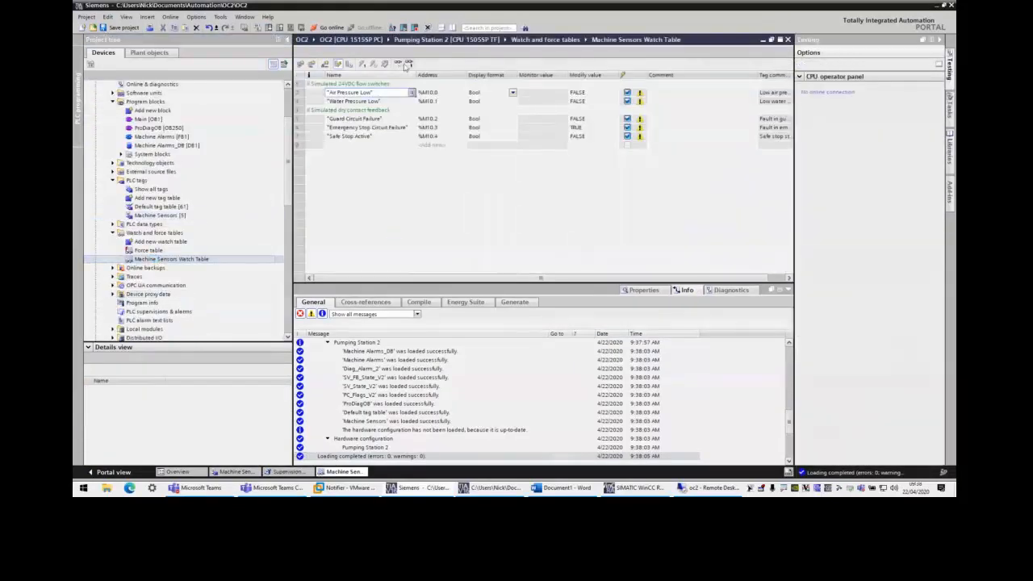
pyautogui.click(408, 64)
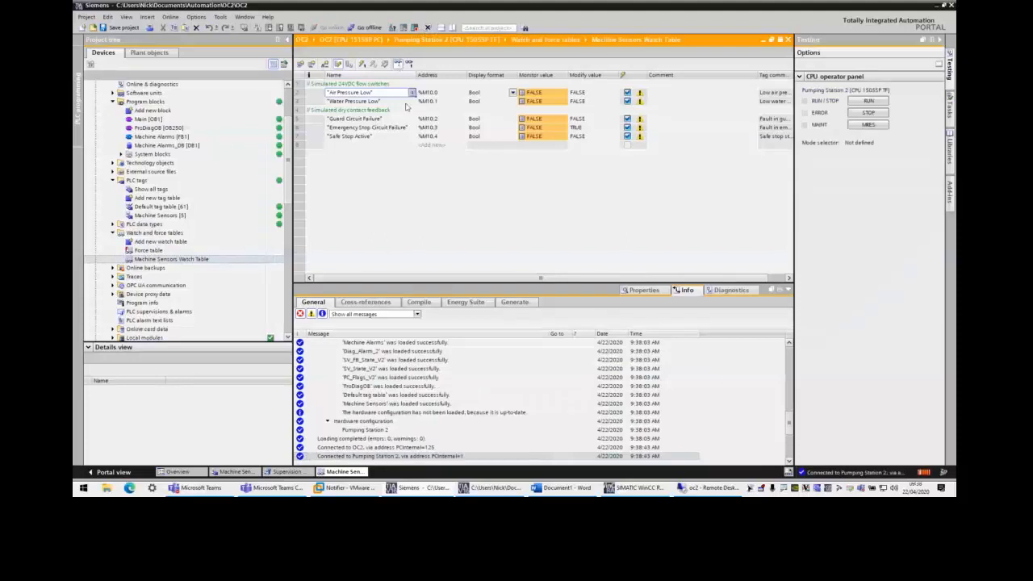
pyautogui.rightClick(594, 94)
pyautogui.moveTo(616, 98)
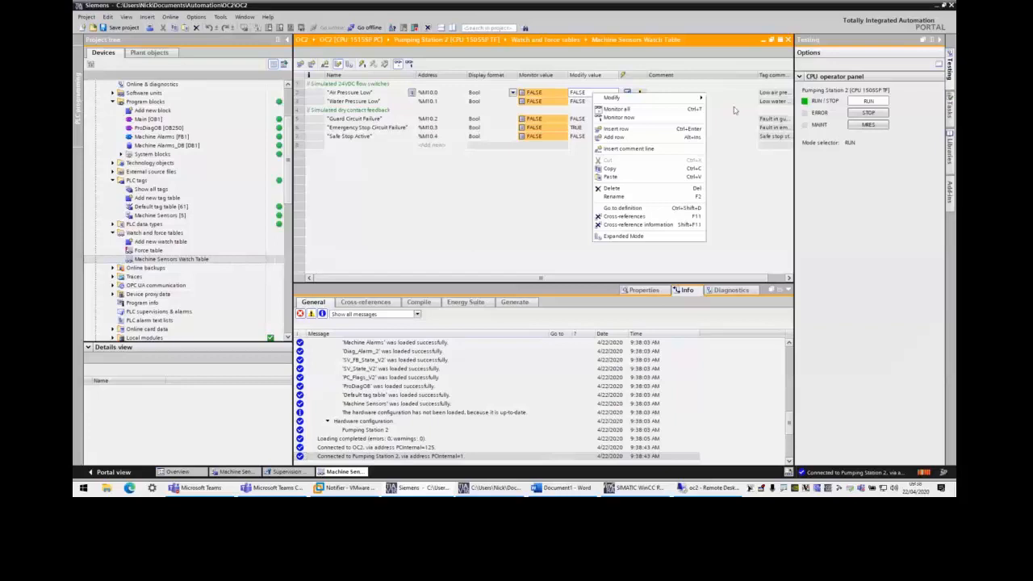
pyautogui.click(733, 106)
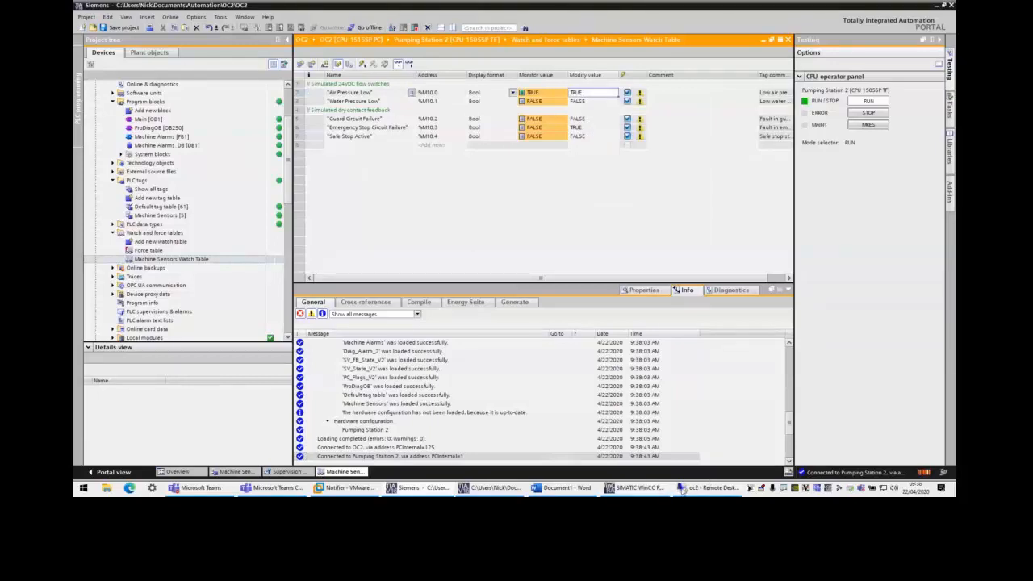
# Check the low air pressure alarm on the HMI, then return to the Machine Sensors tag table
pyautogui.click(654, 490)
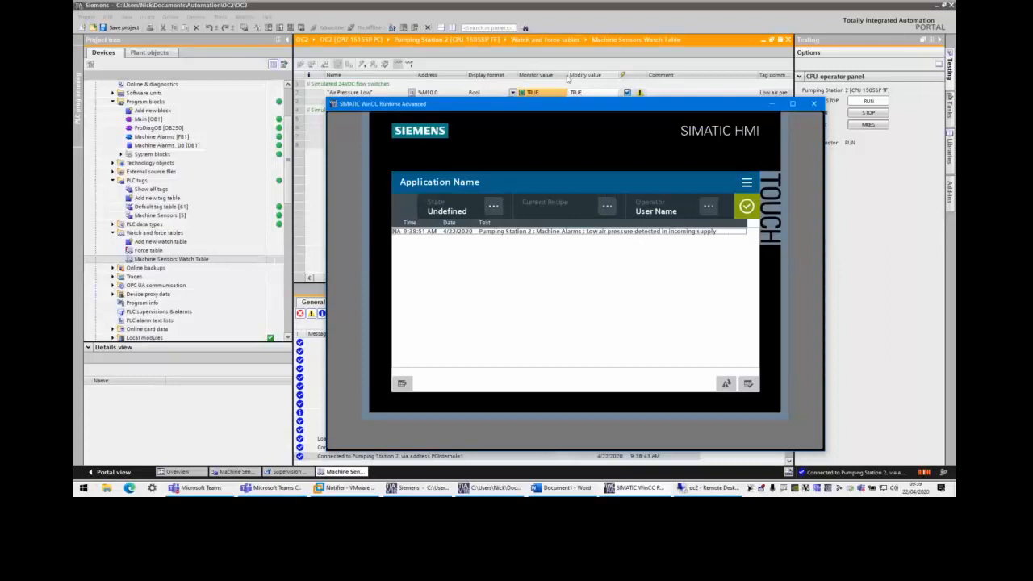
pyautogui.click(772, 103)
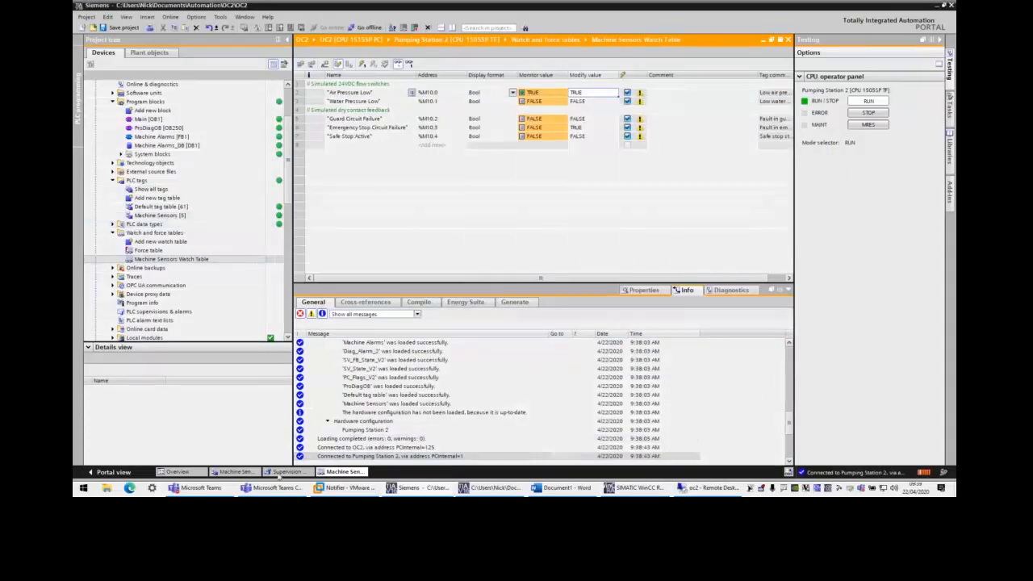
pyautogui.click(283, 472)
pyautogui.click(234, 471)
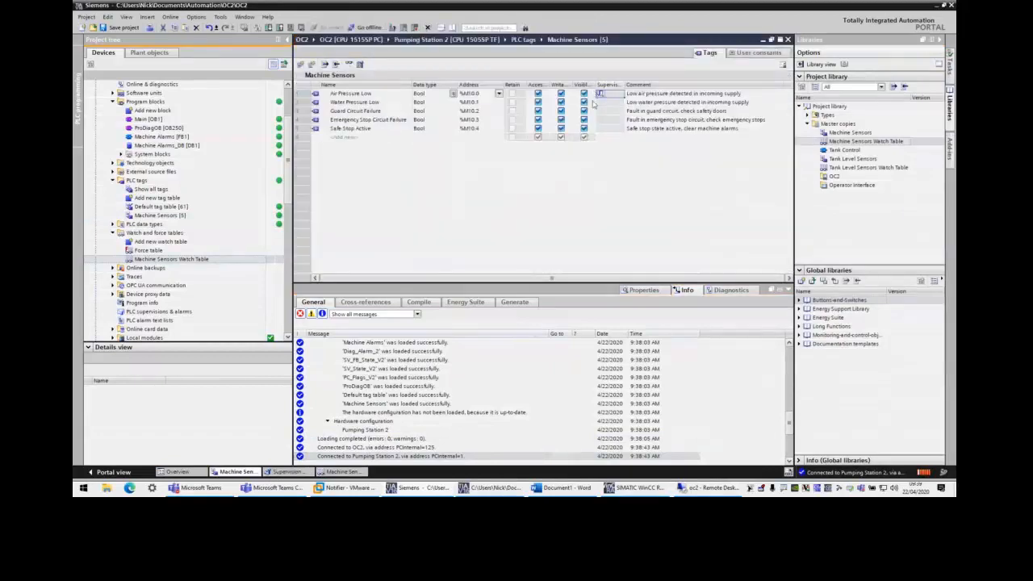
# Add supervisions to Water Pressure Low, Guard Circuit Failure and Emergency Stop Circuit Failure
pyautogui.rightClick(593, 103)
pyautogui.click(660, 177)
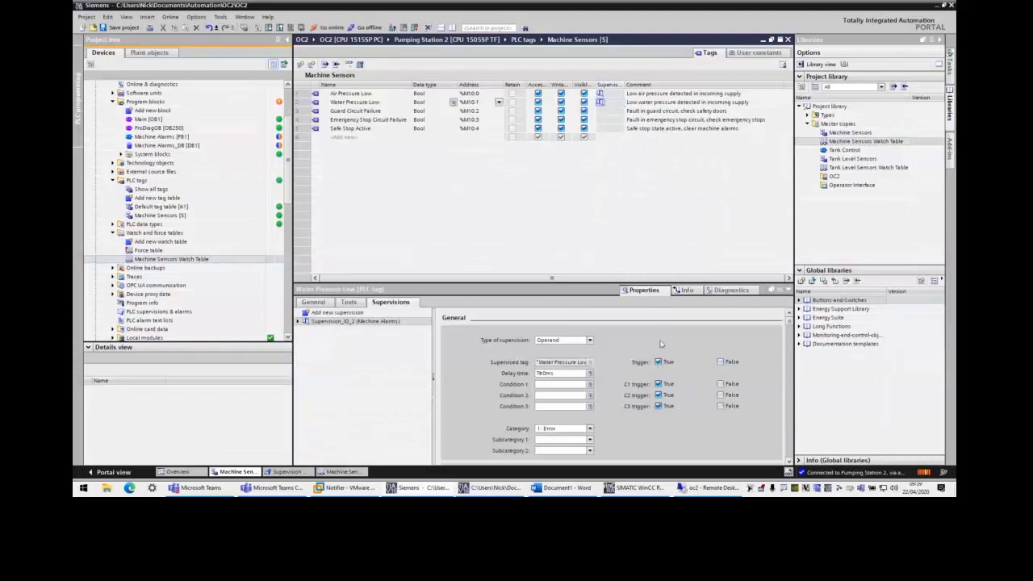
pyautogui.rightClick(597, 111)
pyautogui.click(645, 184)
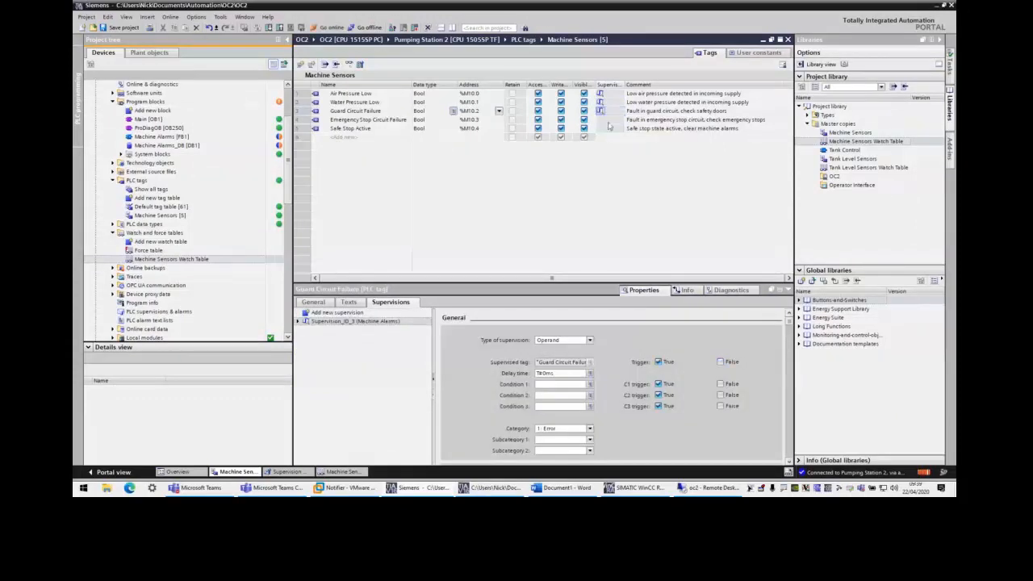
pyautogui.rightClick(606, 121)
pyautogui.click(646, 197)
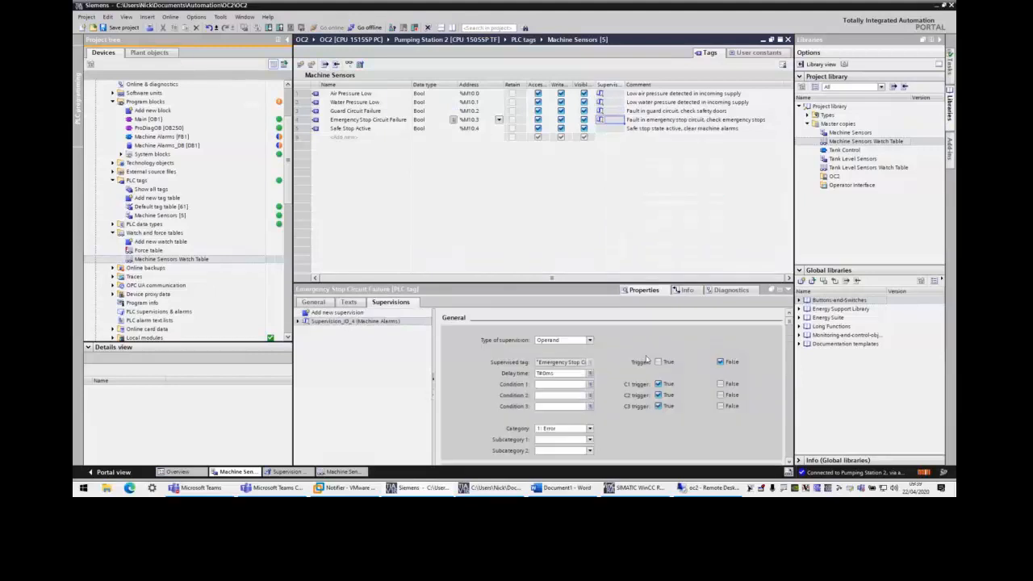
# Add a Safe Stop Active supervision, adjust the trigger conditions, and start downloading to the PLC
pyautogui.click(659, 362)
pyautogui.click(612, 129)
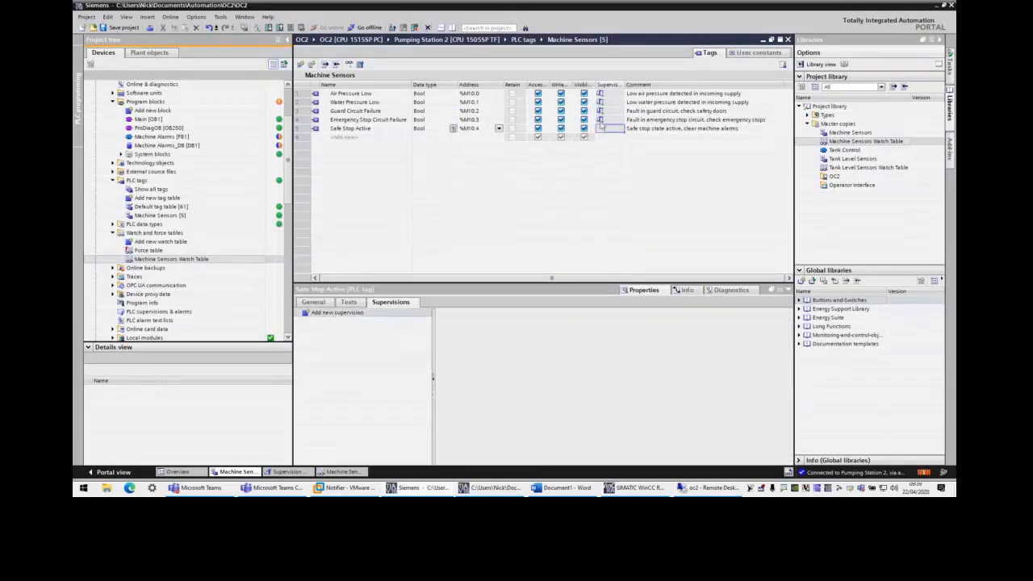
pyautogui.rightClick(602, 129)
pyautogui.click(645, 206)
pyautogui.click(660, 362)
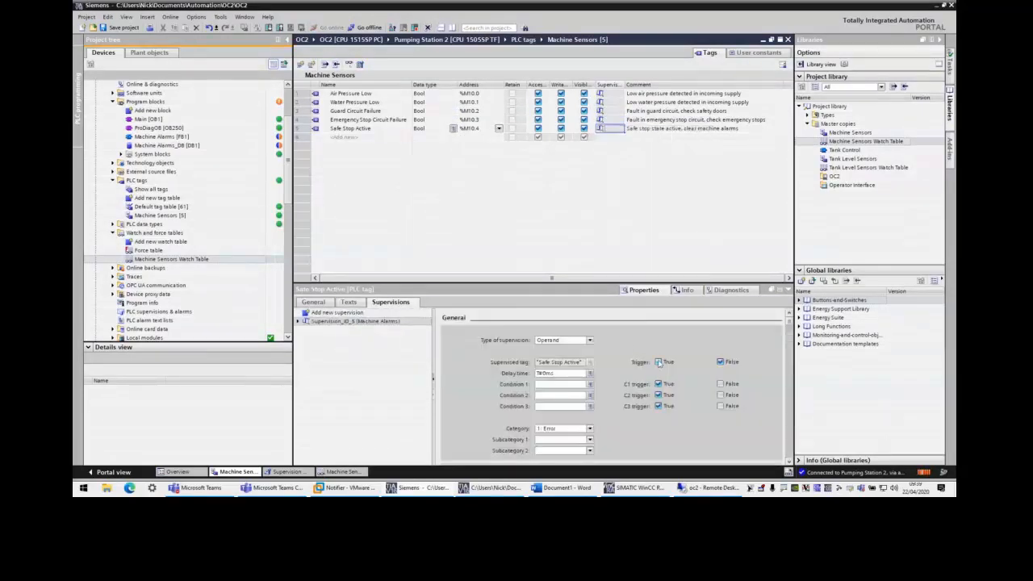
pyautogui.click(402, 106)
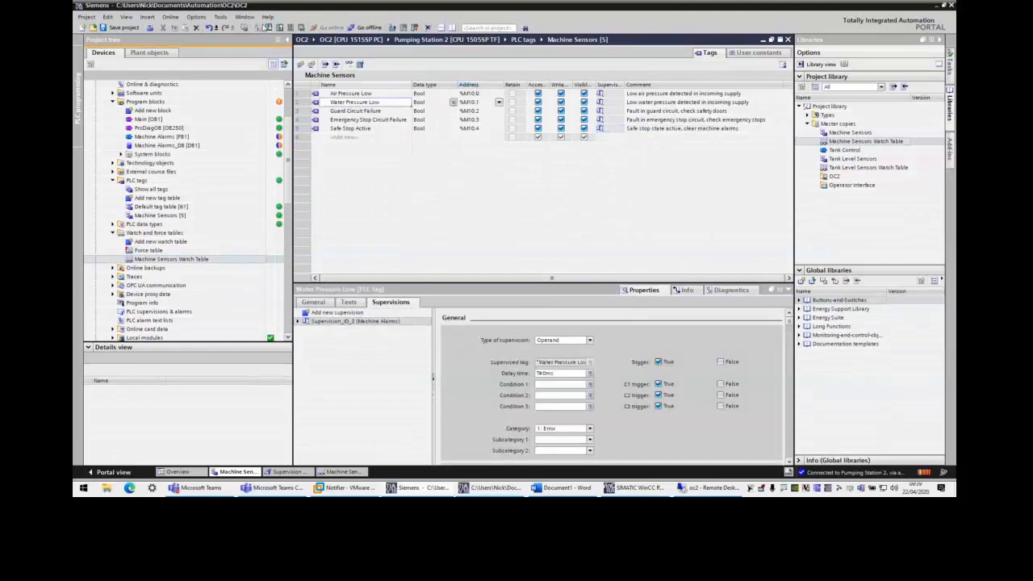
pyautogui.click(269, 27)
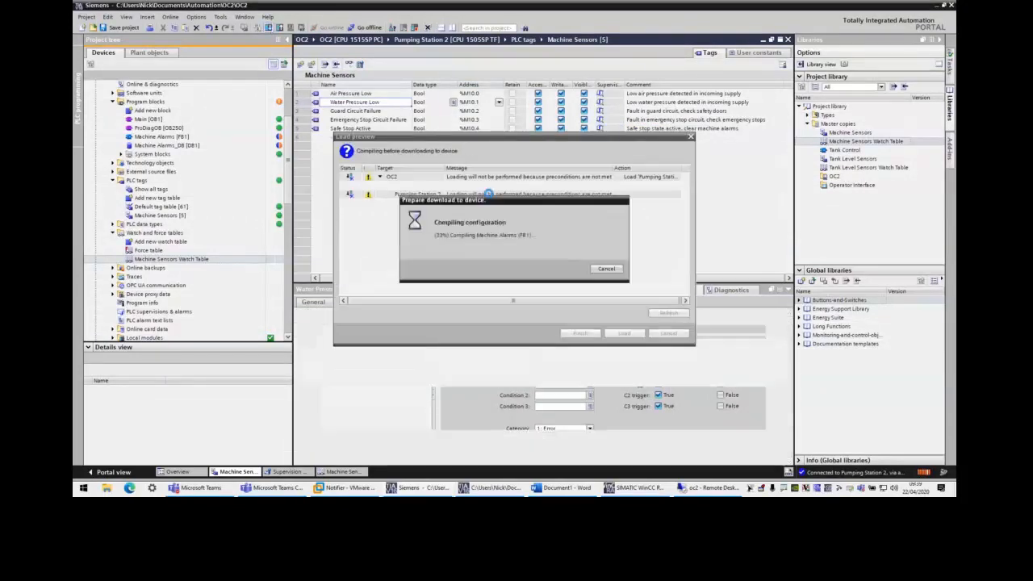
# Load the supervision changes into Pumping Station 2 and open the Machine Sensors Watch Table
pyautogui.click(626, 333)
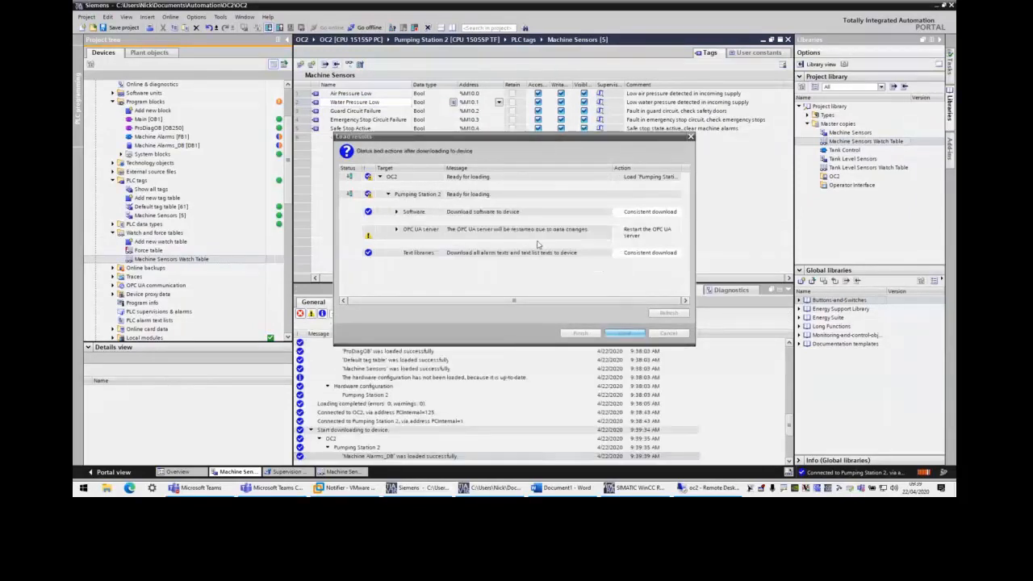
pyautogui.doubleClick(155, 260)
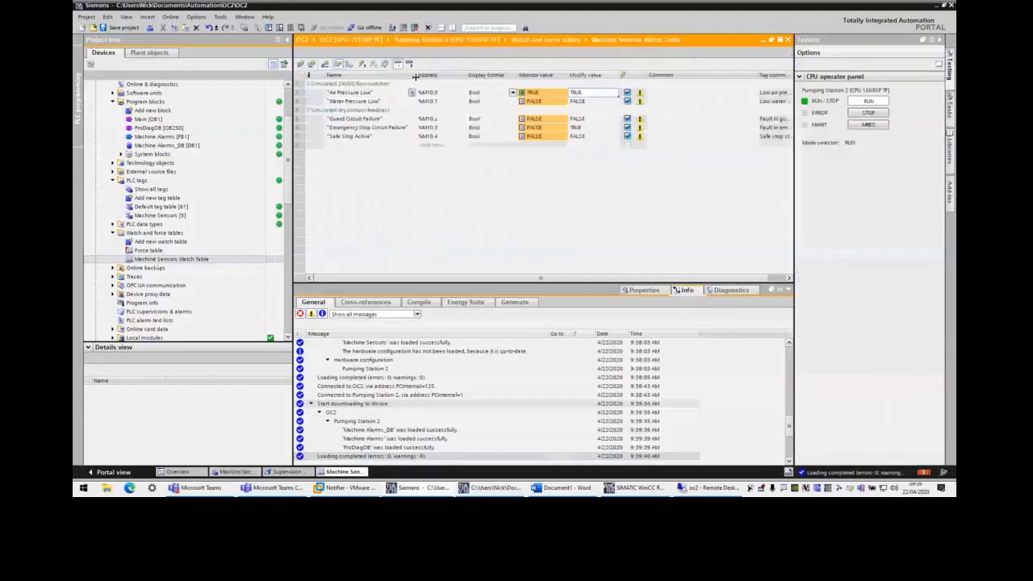
# Modify Water Pressure Low, Guard Circuit Failure, Emergency Stop Circuit Failure and Safe Stop Active to TRUE
pyautogui.rightClick(582, 105)
pyautogui.moveTo(605, 109)
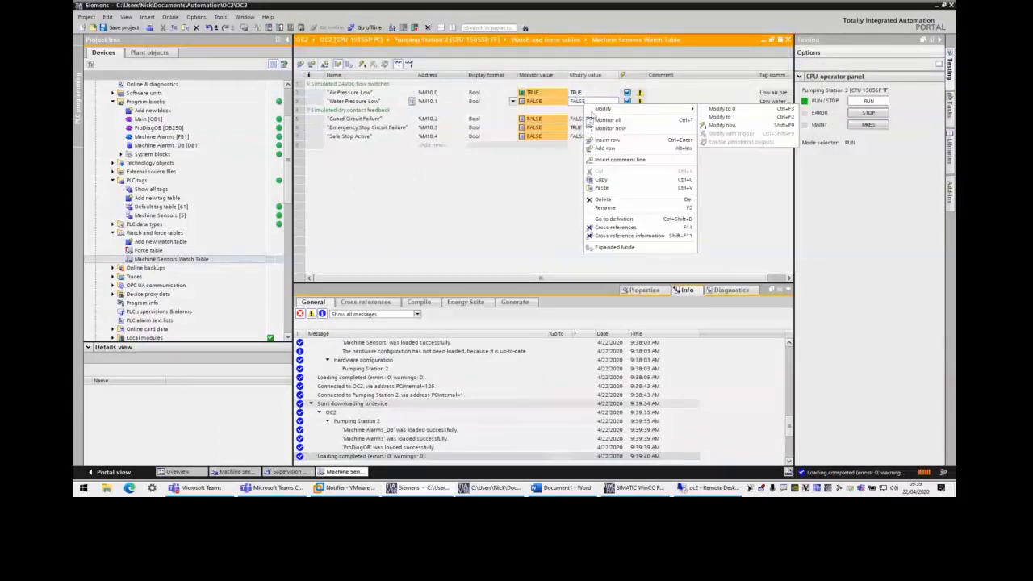
pyautogui.click(732, 116)
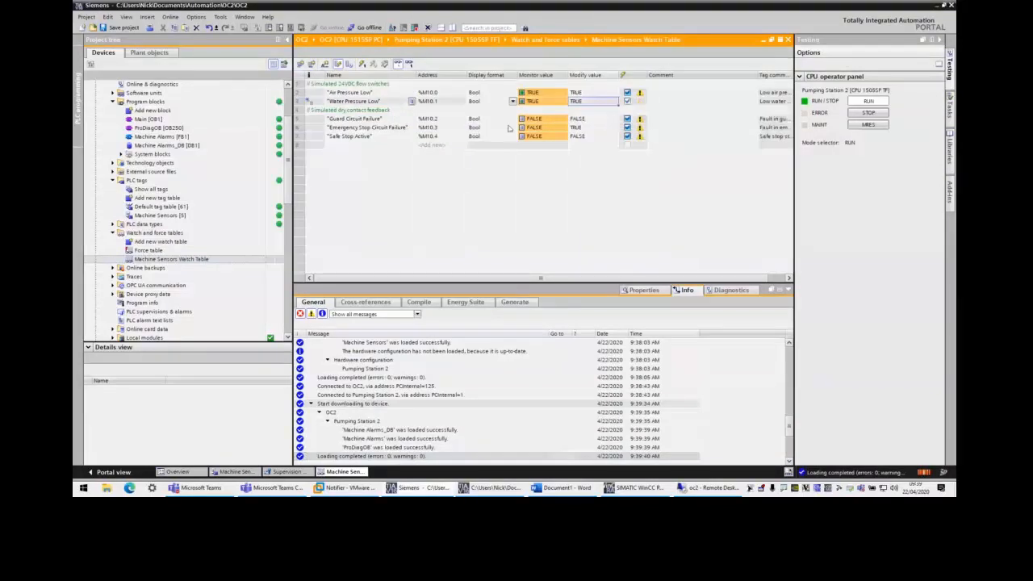
pyautogui.rightClick(587, 115)
pyautogui.moveTo(638, 118)
pyautogui.click(723, 126)
pyautogui.rightClick(587, 128)
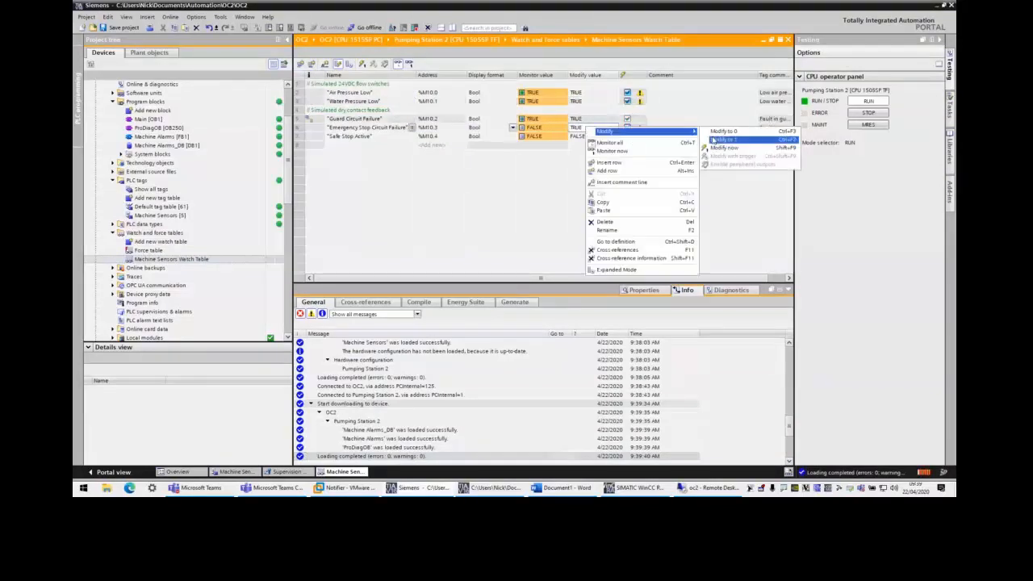
pyautogui.click(714, 140)
pyautogui.rightClick(594, 137)
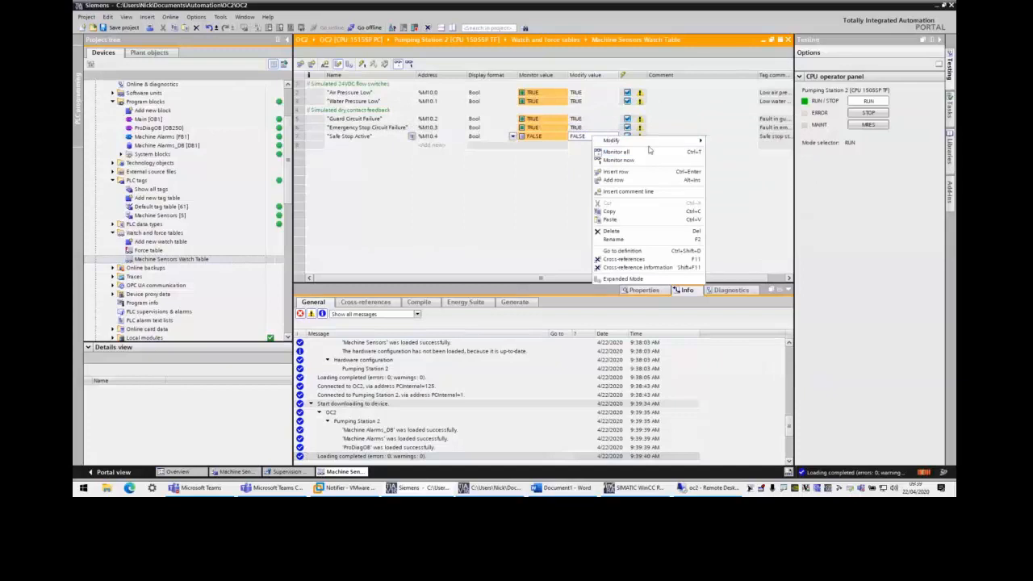
pyautogui.moveTo(682, 140)
pyautogui.click(746, 150)
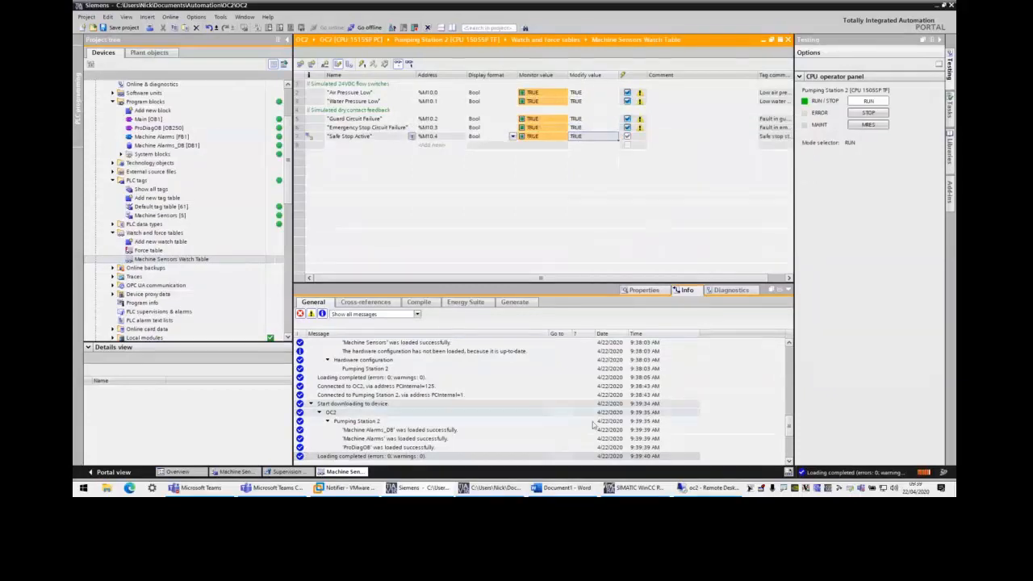
# Check the alarms in WinCC Runtime, then select station OC2 and switch to the web server session
pyautogui.click(632, 486)
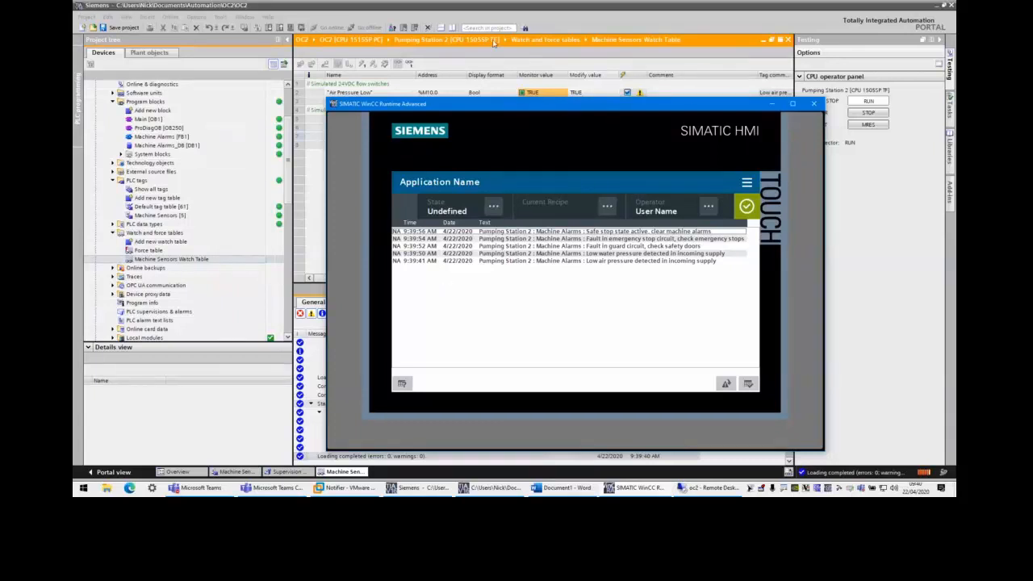
pyautogui.click(552, 16)
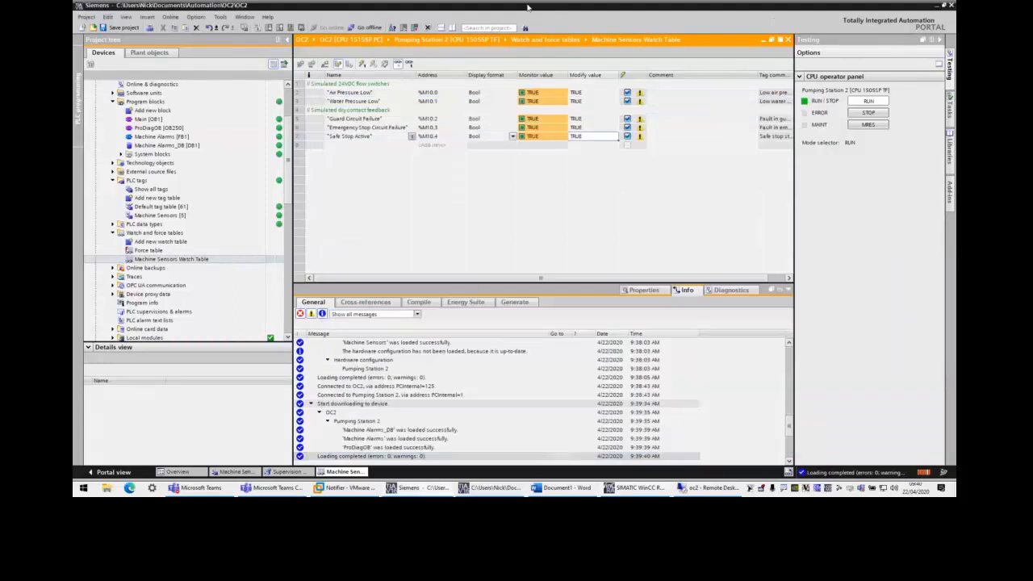
pyautogui.scroll(3, 251, 91)
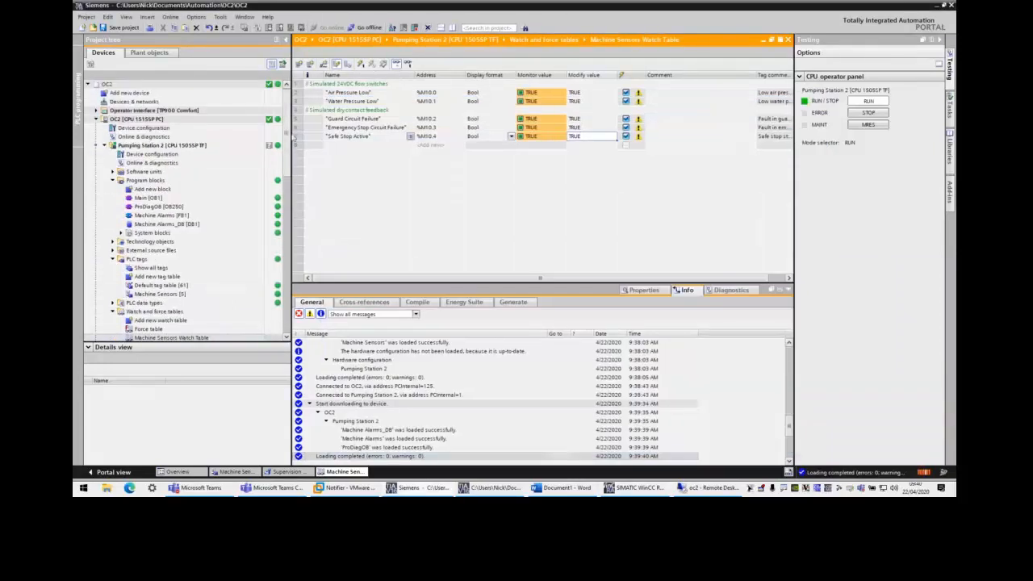
pyautogui.click(227, 119)
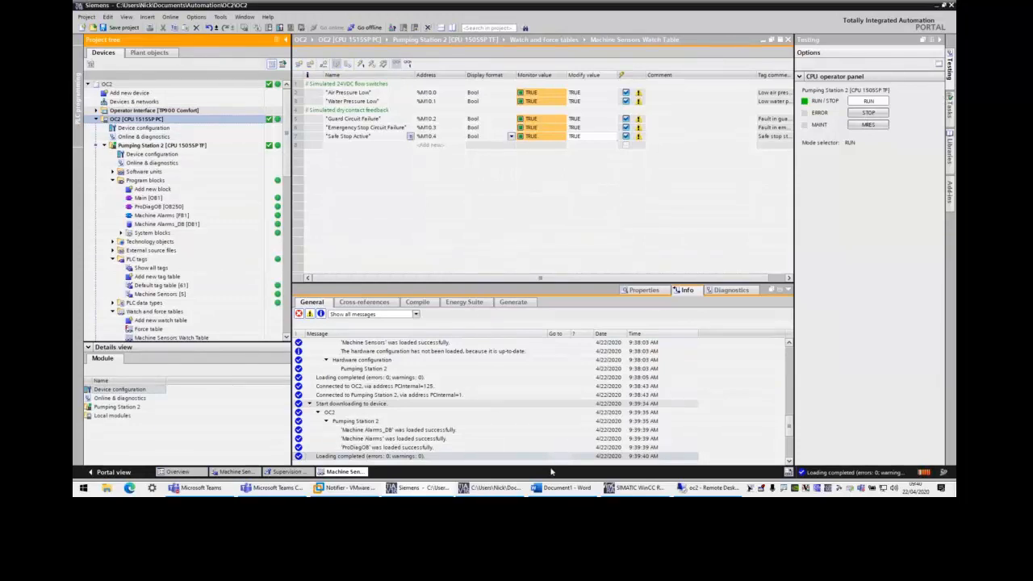
pyautogui.click(707, 489)
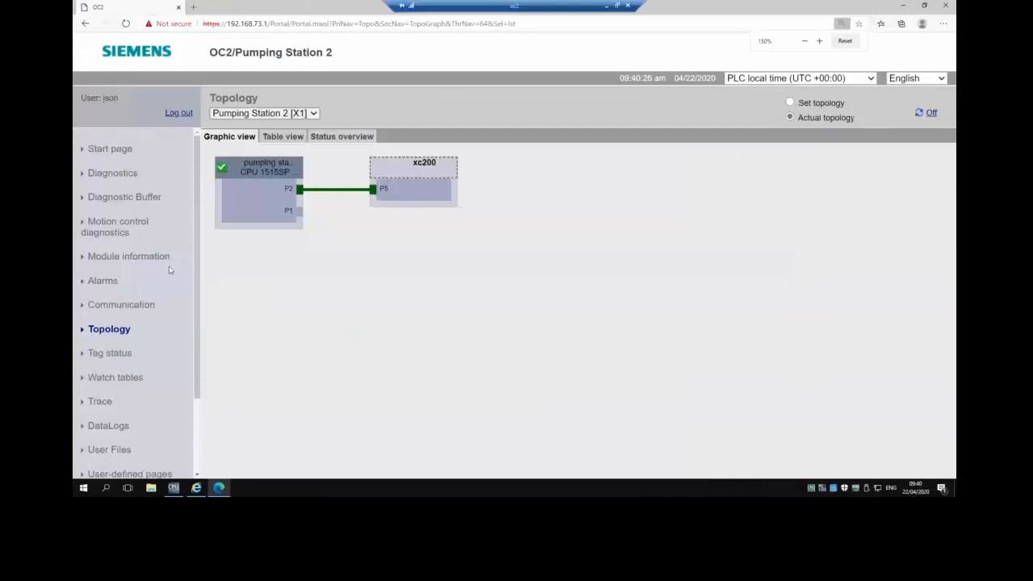
# Show the web server's Alarms page with the five incoming alarms, then minimize the browser
pyautogui.click(97, 282)
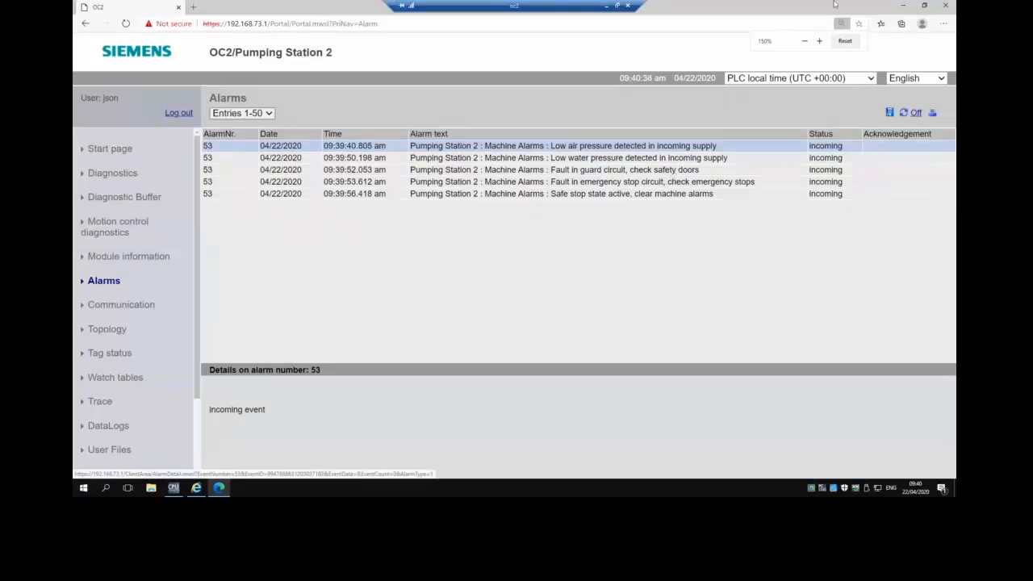
pyautogui.click(904, 7)
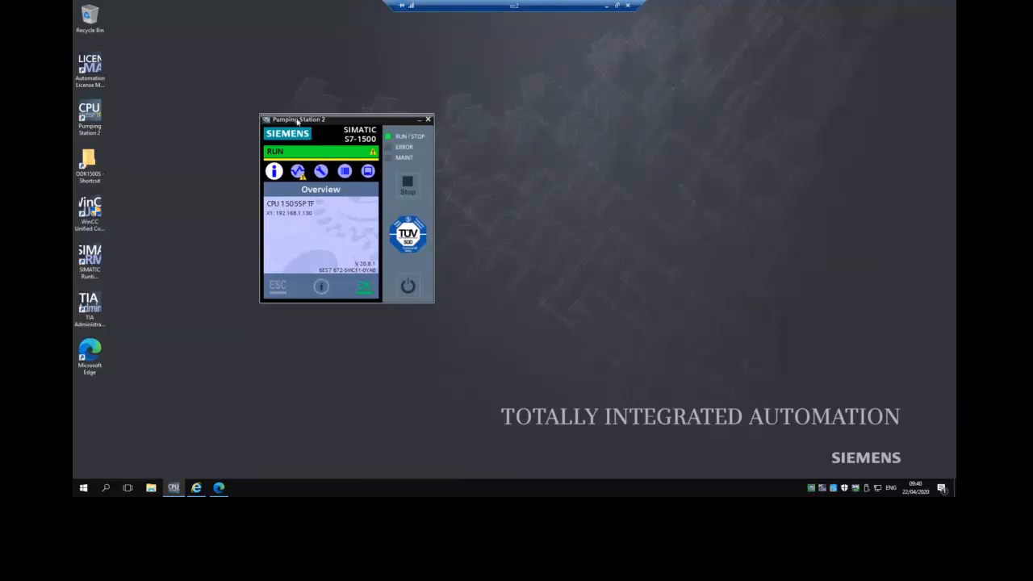
# View the Safe stop state active alarm under Diagnostics > Alarms, then return to TIA Portal
pyautogui.click(297, 172)
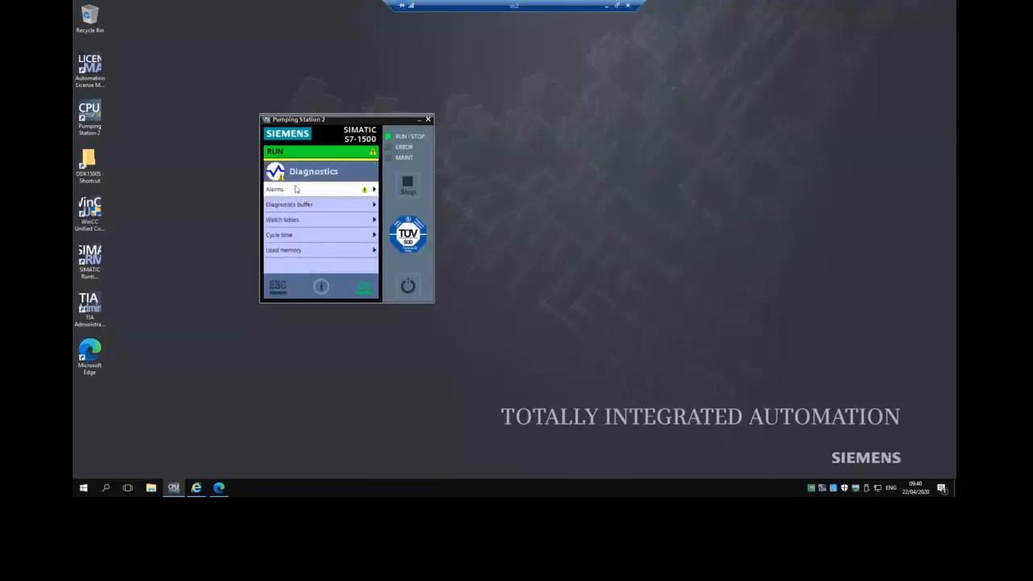
pyautogui.click(294, 192)
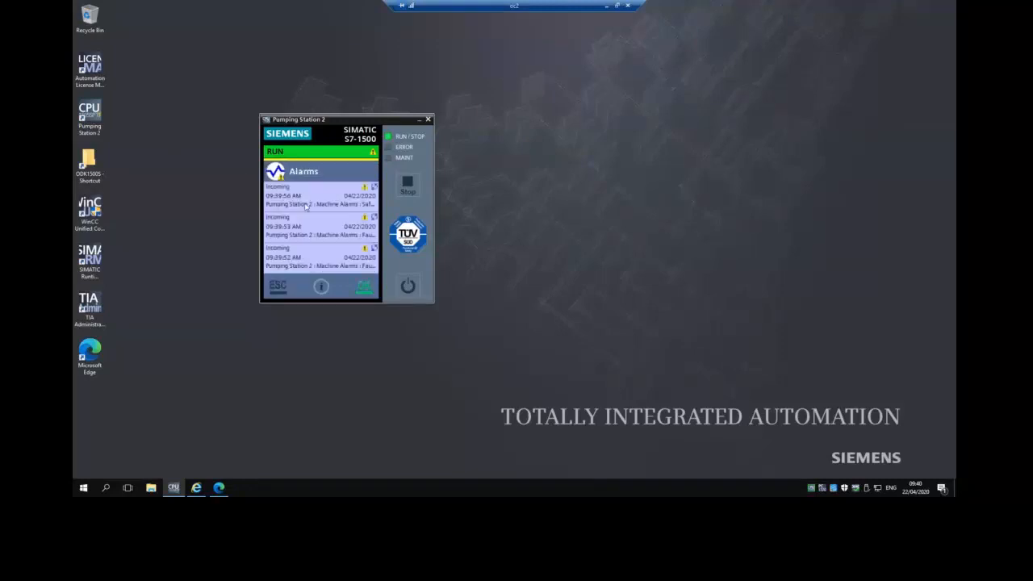
pyautogui.click(305, 204)
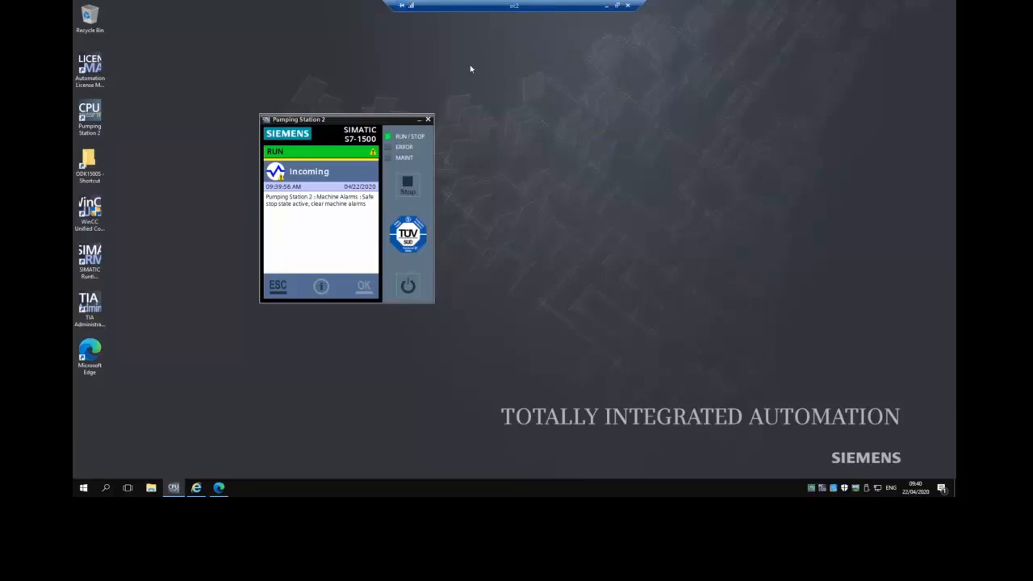
pyautogui.click(608, 5)
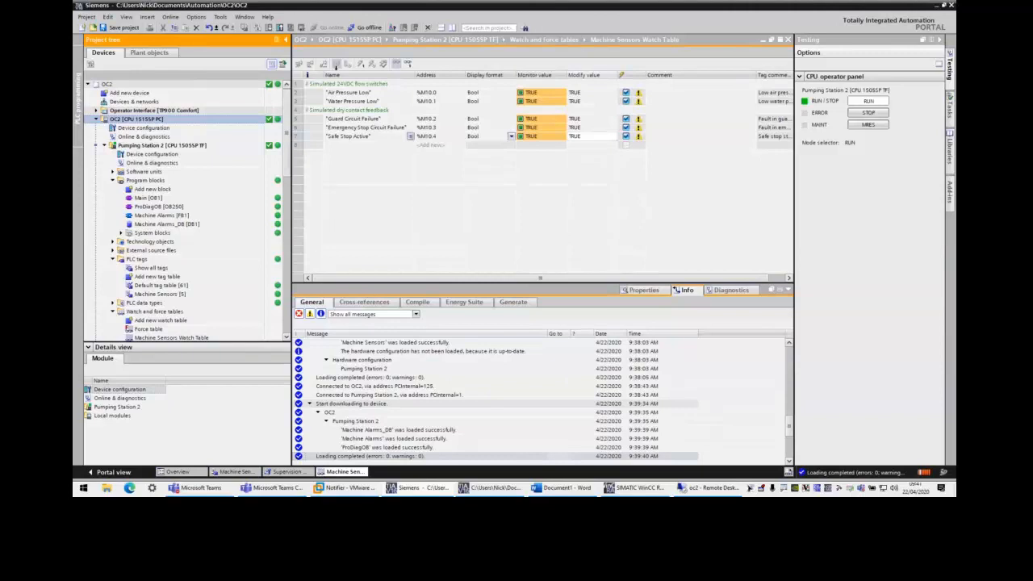
# Go offline and add a new group named ProDiag under Program blocks
pyautogui.click(364, 27)
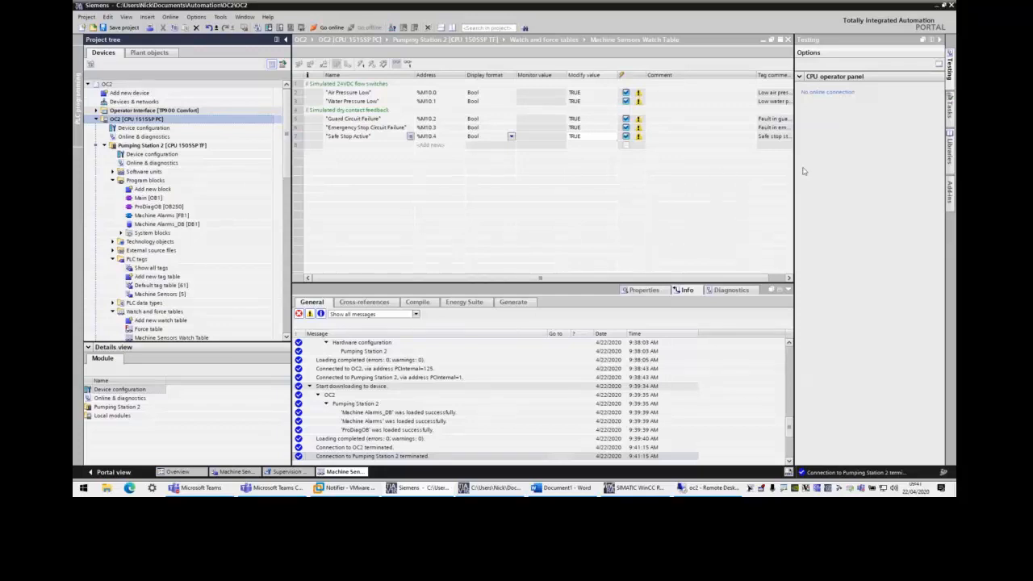
pyautogui.rightClick(153, 179)
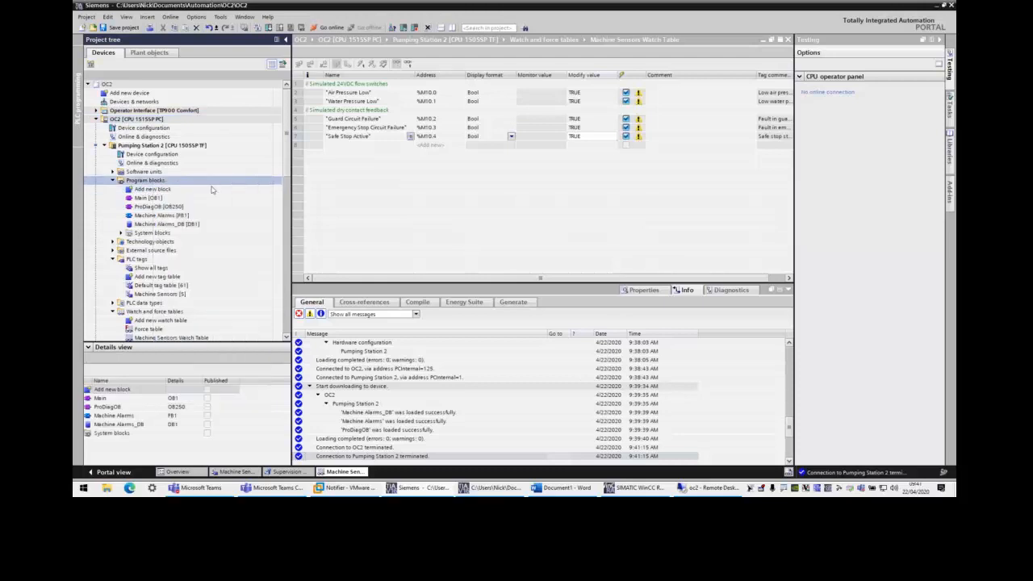
pyautogui.click(211, 187)
pyautogui.write('Pr')
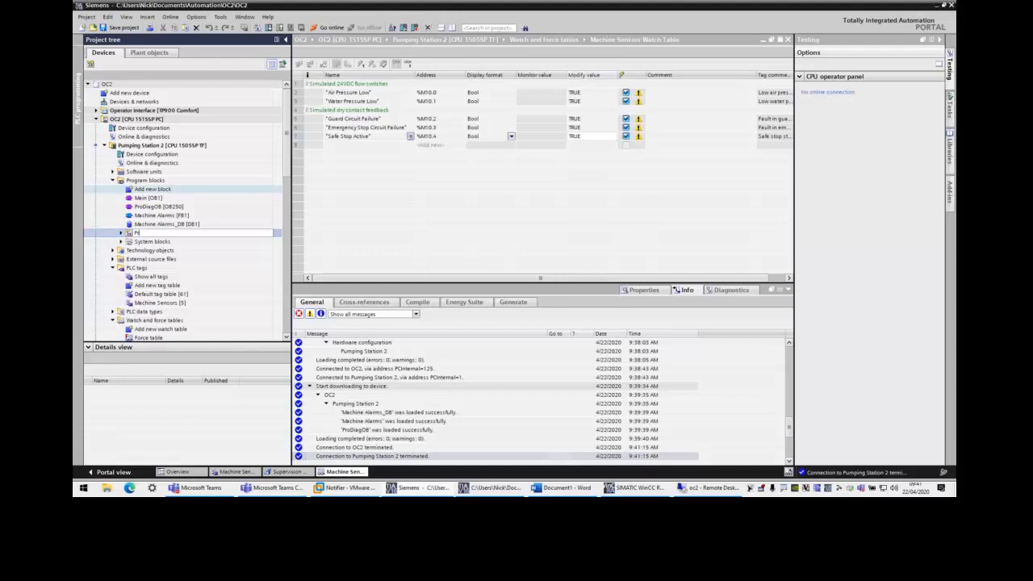
pyautogui.write('ooDiag')
pyautogui.press('Return')
# Move ProDiagOB, Machine Alarms and Machine Alarms_DB into the ProDiag group and show the project library
pyautogui.click(183, 208)
pyautogui.keyDown('ctrl'); pyautogui.click(184, 216); pyautogui.keyUp('ctrl')
pyautogui.keyDown('ctrl'); pyautogui.click(183, 224); pyautogui.keyUp('ctrl')
pyautogui.moveTo(155, 207); pyautogui.dragTo(146, 232)
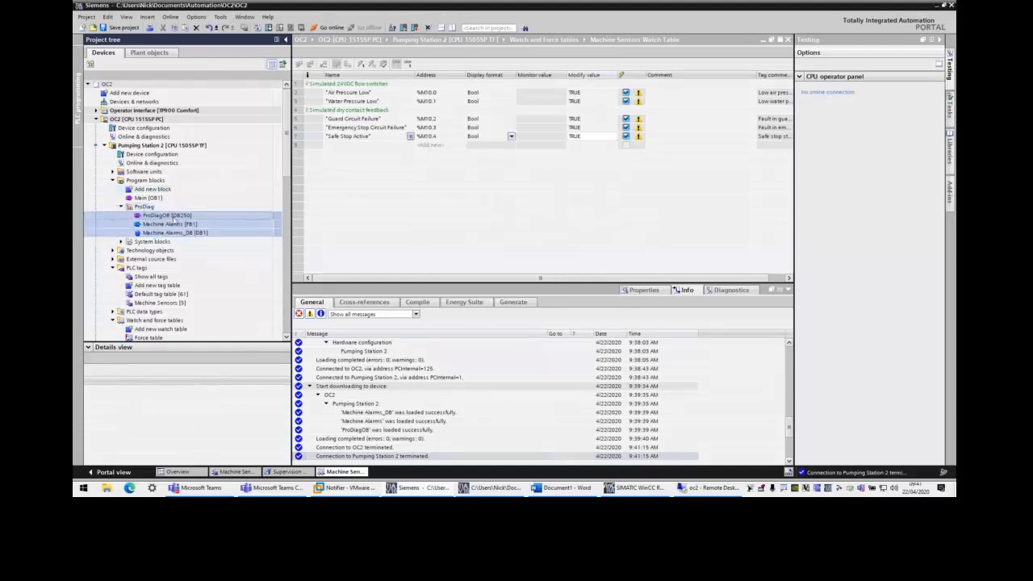
pyautogui.click(121, 206)
pyautogui.click(860, 176)
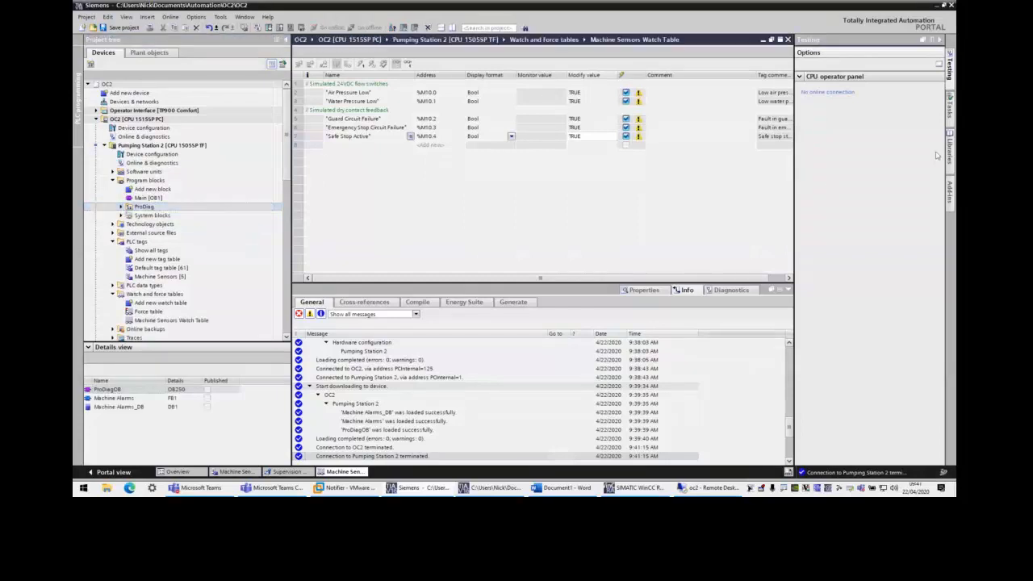
pyautogui.click(949, 152)
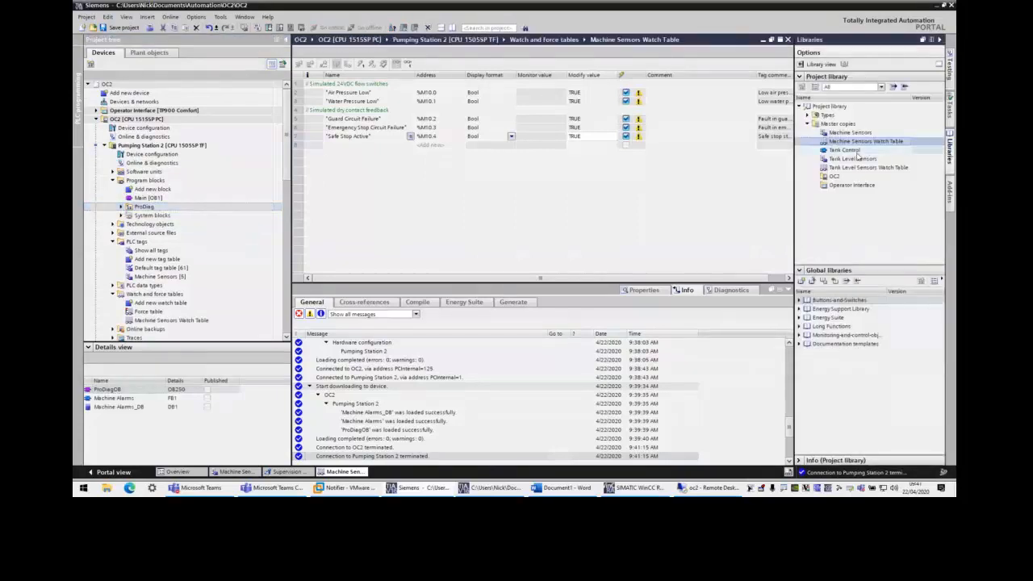
# Drag the Tank Control master copy onto Program blocks and open Tank Control [FB1]
pyautogui.moveTo(855, 153); pyautogui.dragTo(148, 191)
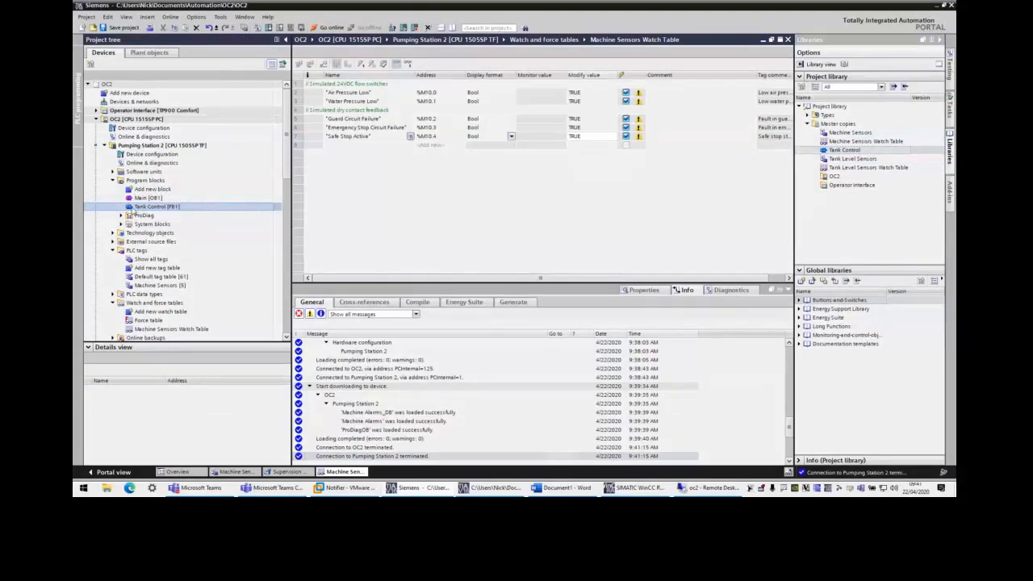
pyautogui.doubleClick(133, 207)
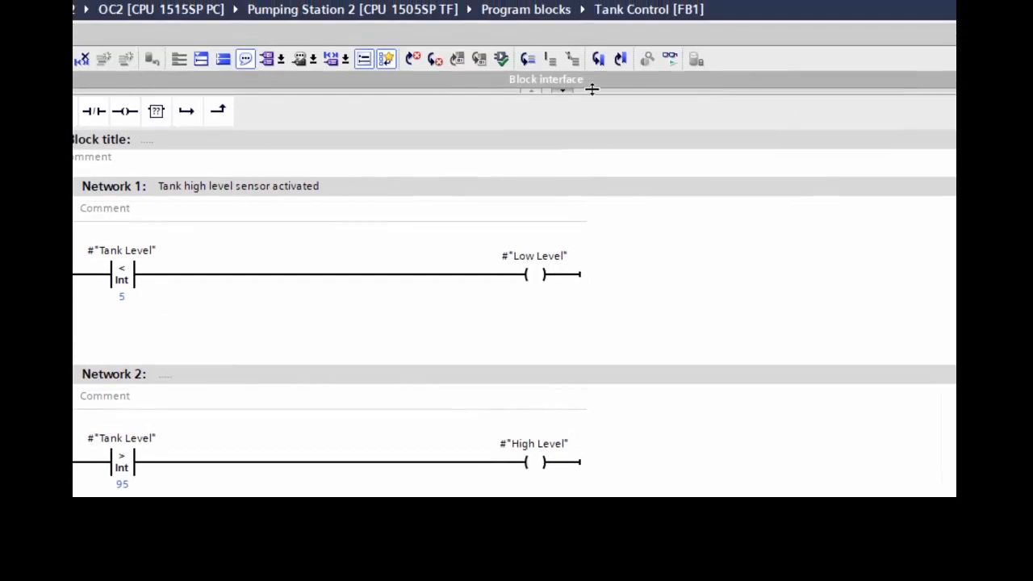
# In the Comment column, enter 'Low level alarm active' for Low Level and 'High level alarm active' for High Level
pyautogui.moveTo(491, 92); pyautogui.dragTo(457, 282)
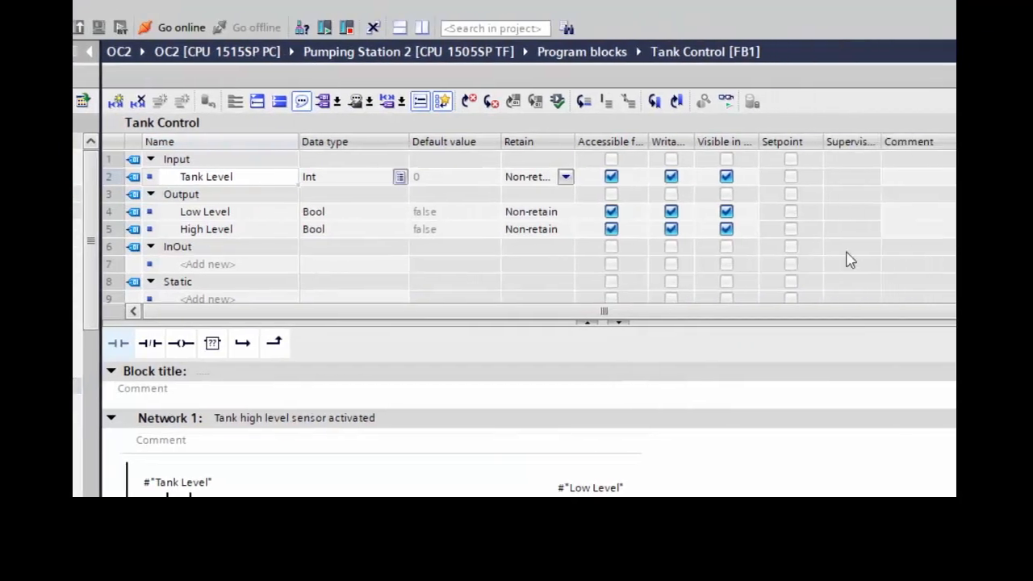
pyautogui.click(854, 212)
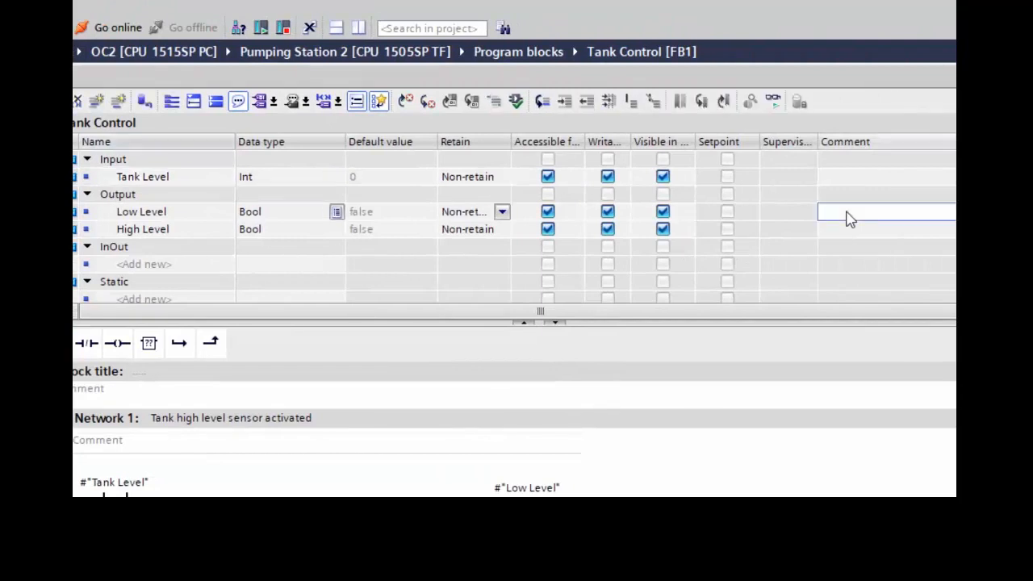
pyautogui.write('w level alarm active')
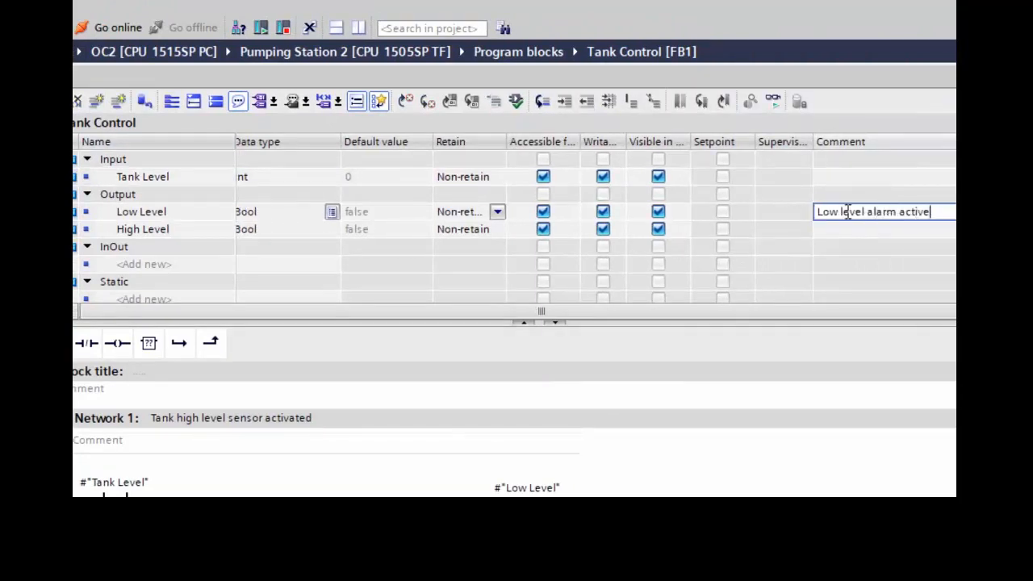
pyautogui.press('Return')
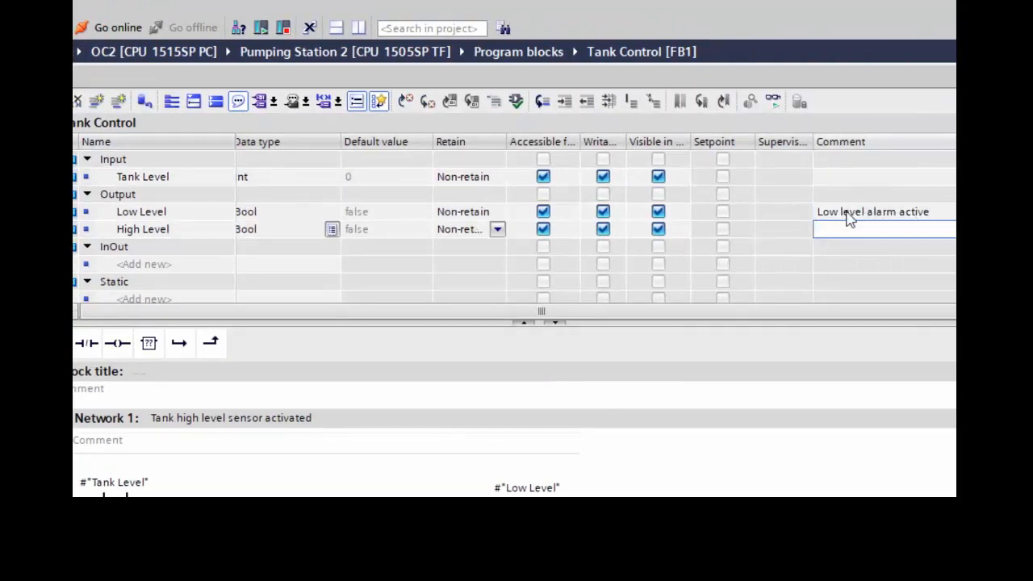
pyautogui.write('High level ar')
pyautogui.write('arm active')
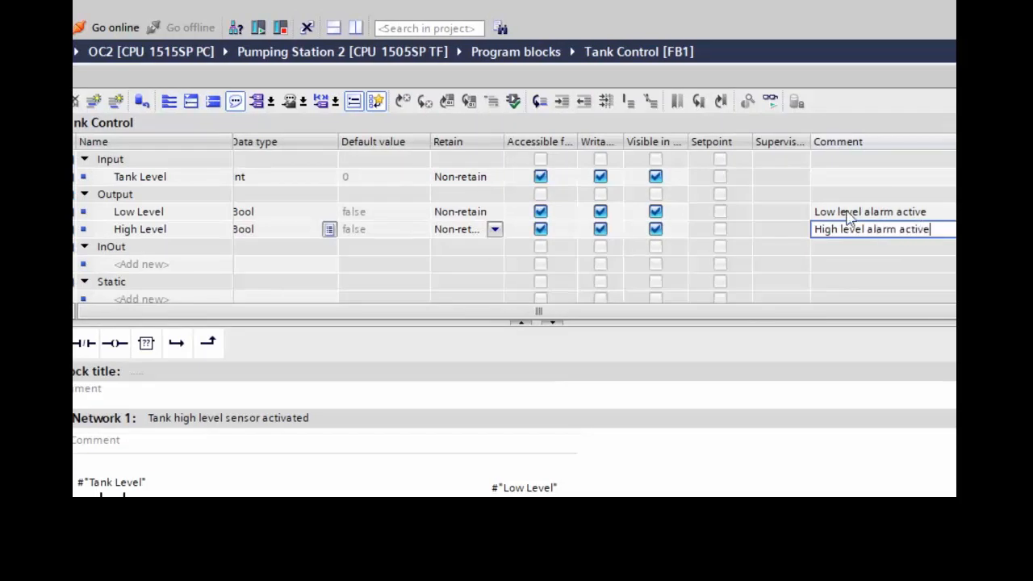
pyautogui.press('Return')
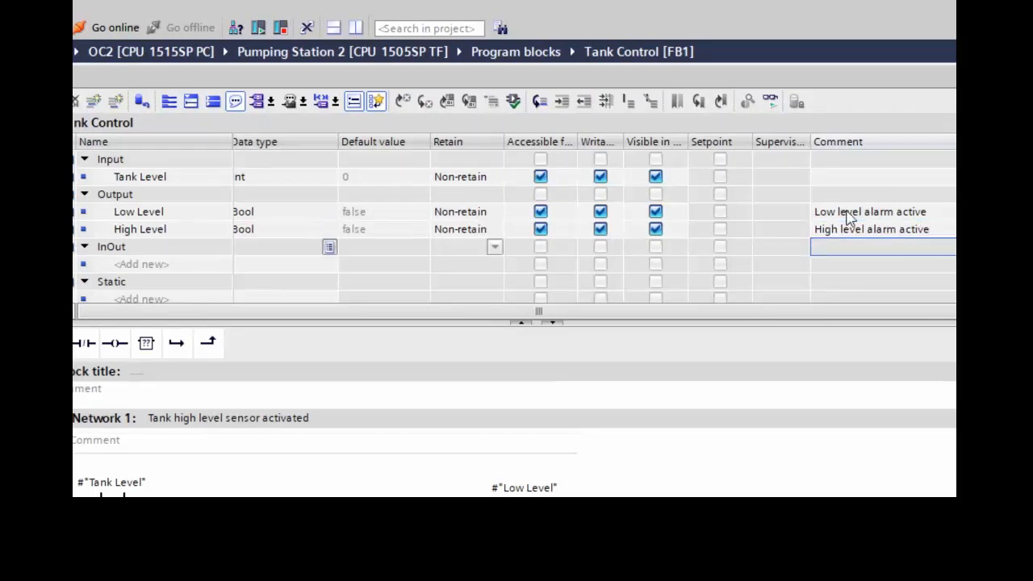
# Add a new supervision from the Supervision cells of the Low Level and High Level outputs
pyautogui.rightClick(779, 216)
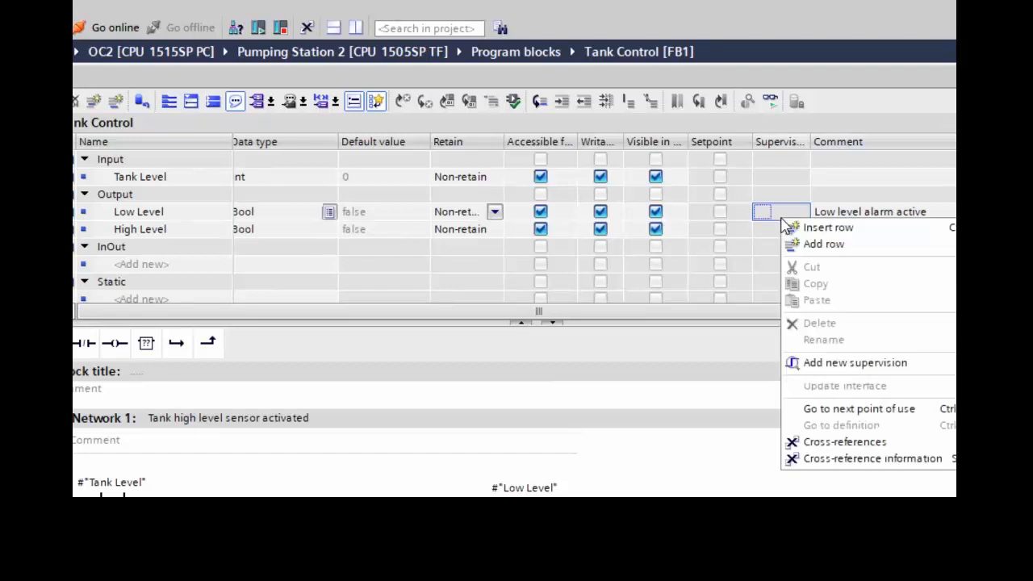
pyautogui.click(860, 363)
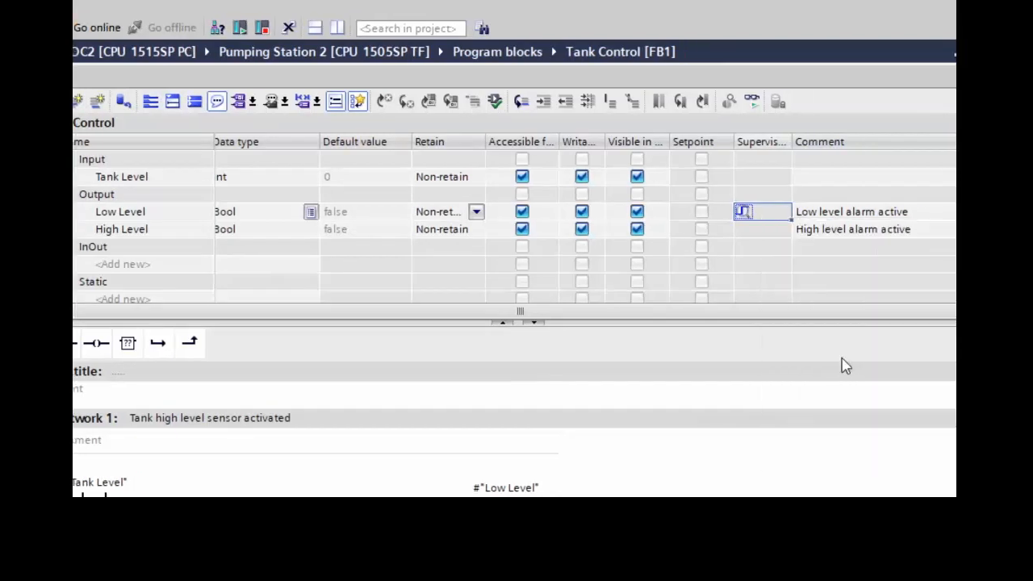
pyautogui.rightClick(762, 233)
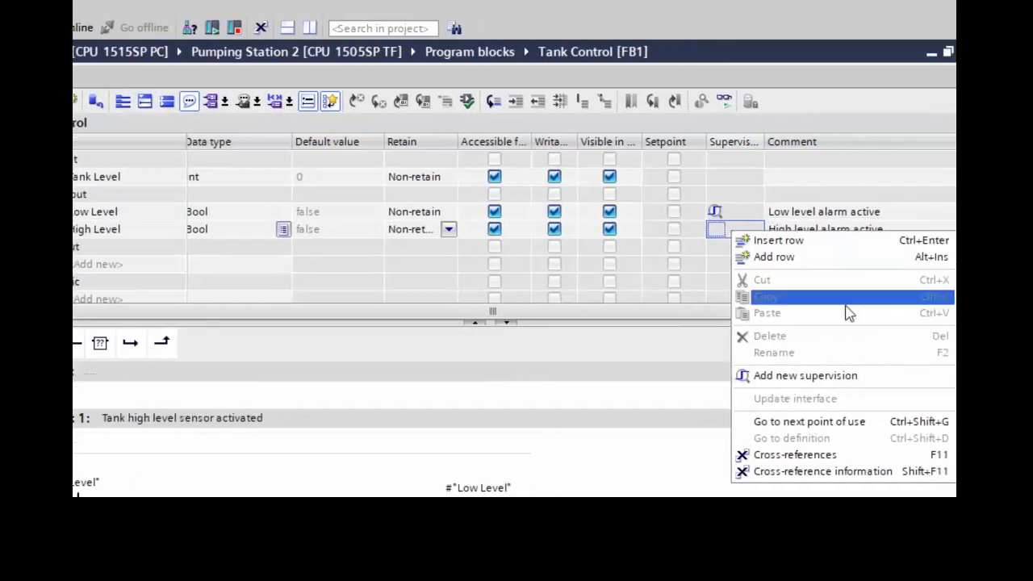
pyautogui.click(777, 377)
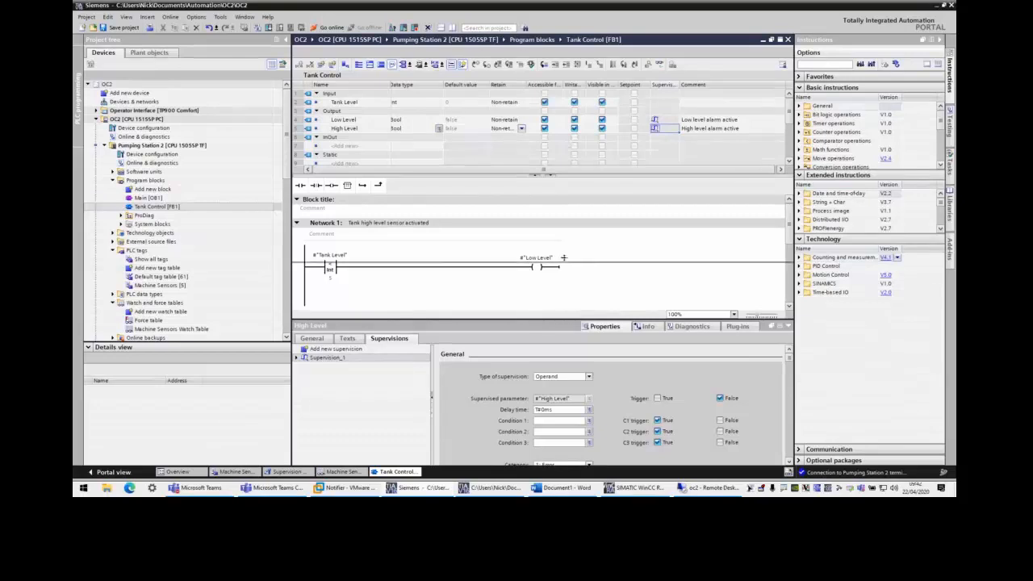
pyautogui.moveTo(567, 320); pyautogui.dragTo(564, 247)
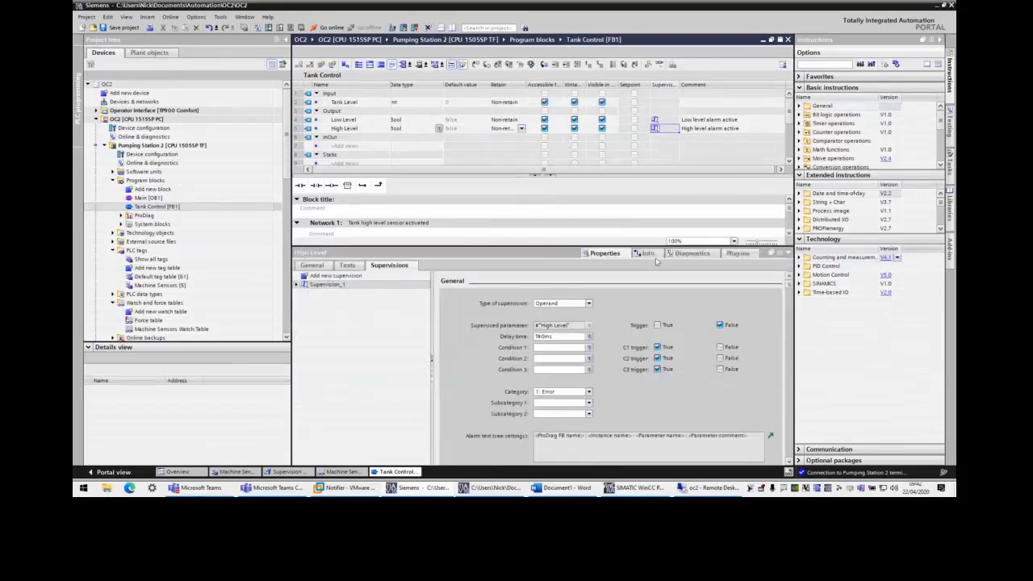
# Select the Low Level supervision and tick Trigger: True in its properties
pyautogui.click(657, 326)
pyautogui.click(660, 120)
pyautogui.click(658, 326)
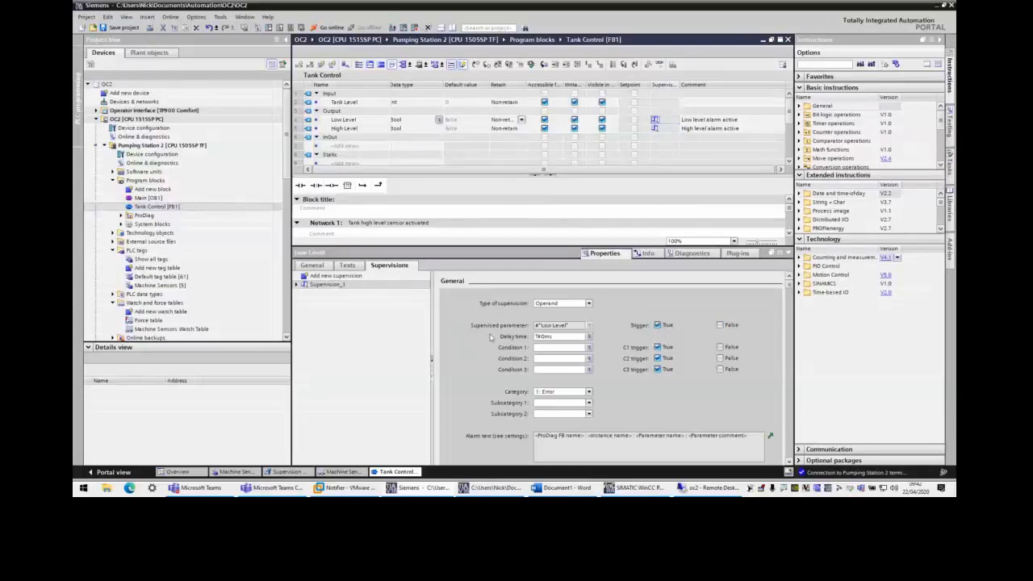
pyautogui.scroll(-2, 489, 335)
pyautogui.scroll(-2, 488, 340)
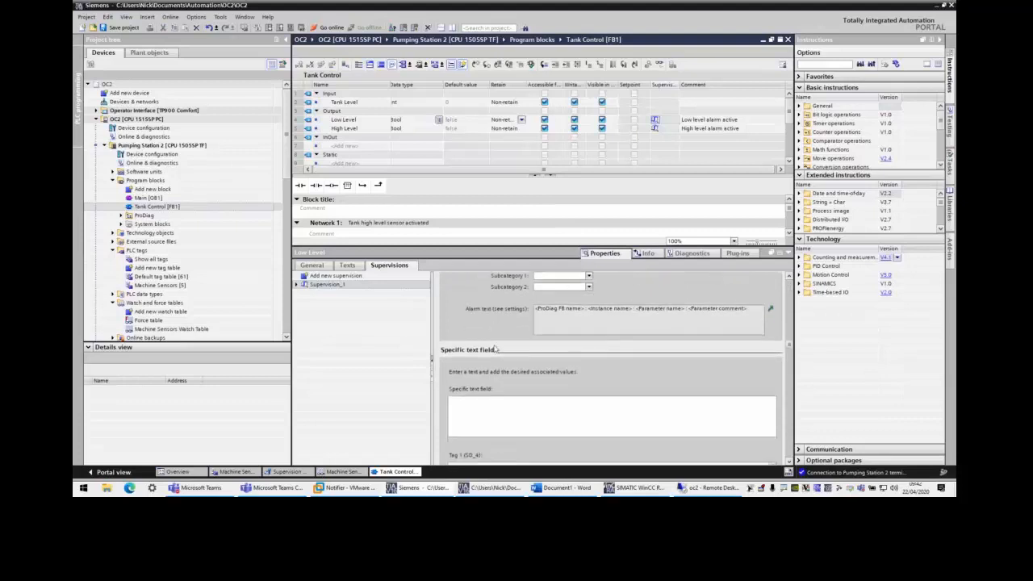
pyautogui.scroll(-3, 495, 348)
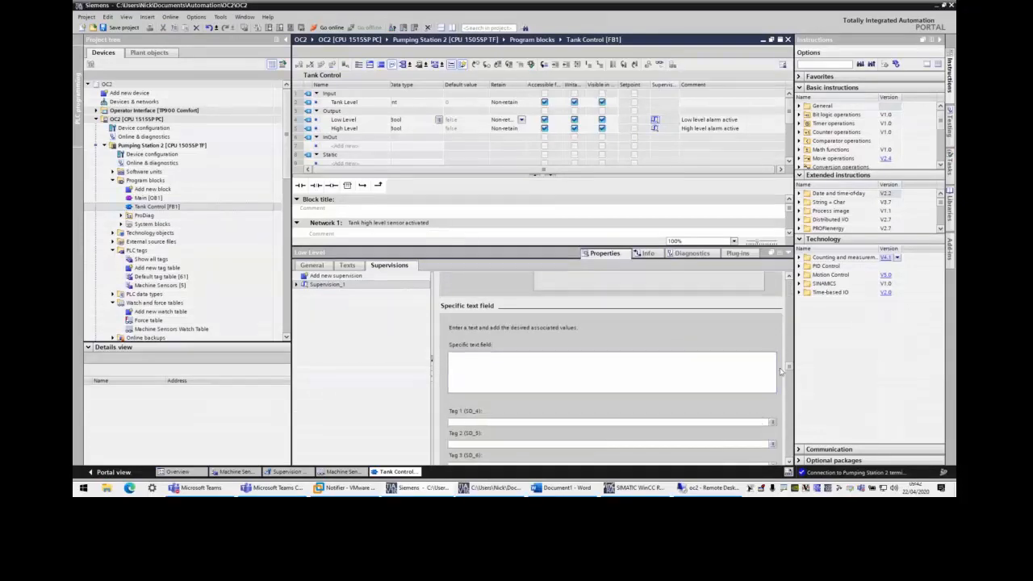
pyautogui.scroll(4, 780, 370)
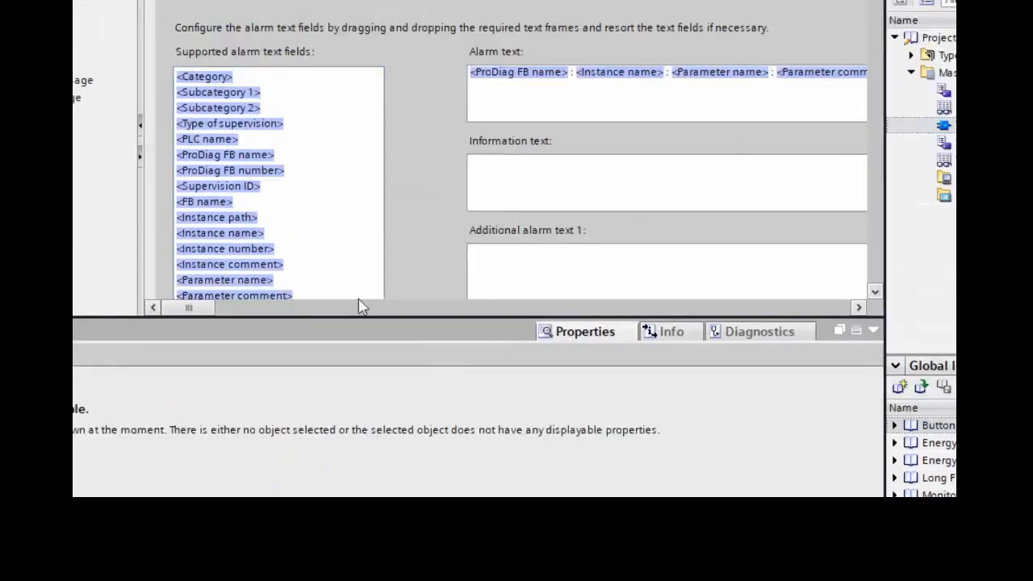
# Delete <Parameter name> from the FB parameters alarm text and close the supervision settings
pyautogui.moveTo(448, 316); pyautogui.dragTo(448, 430)
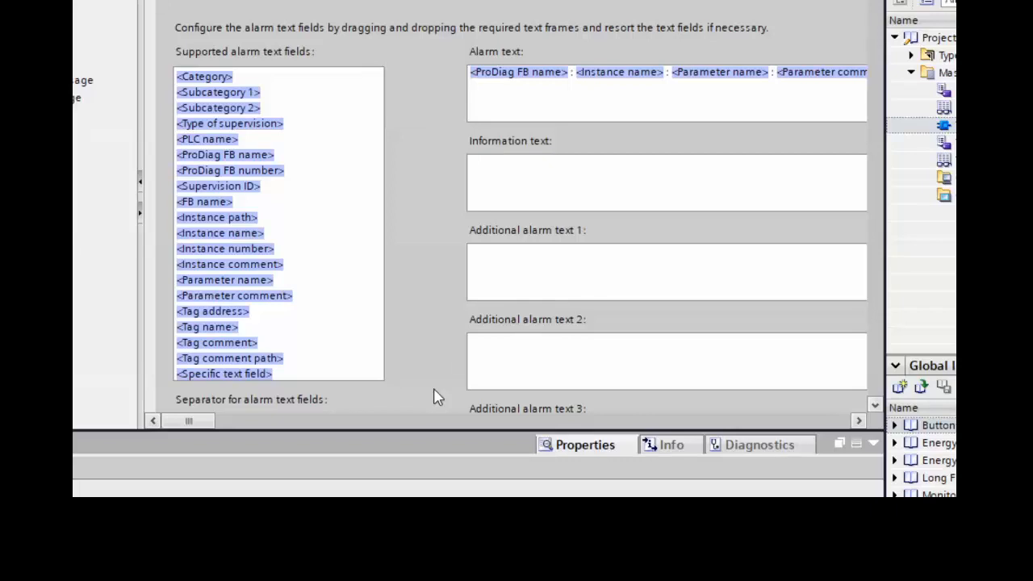
pyautogui.click(194, 221)
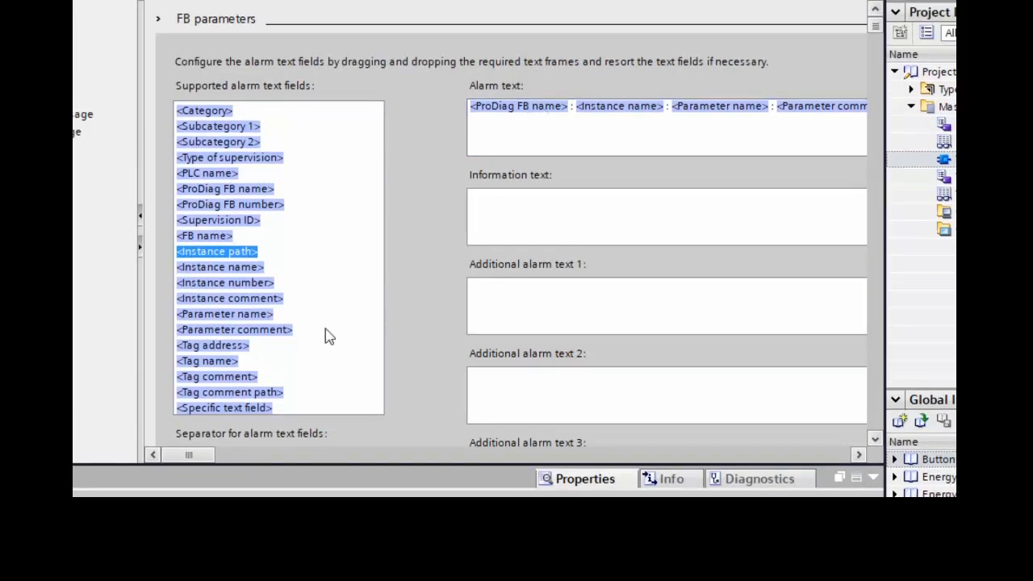
pyautogui.moveTo(208, 440); pyautogui.dragTo(479, 418)
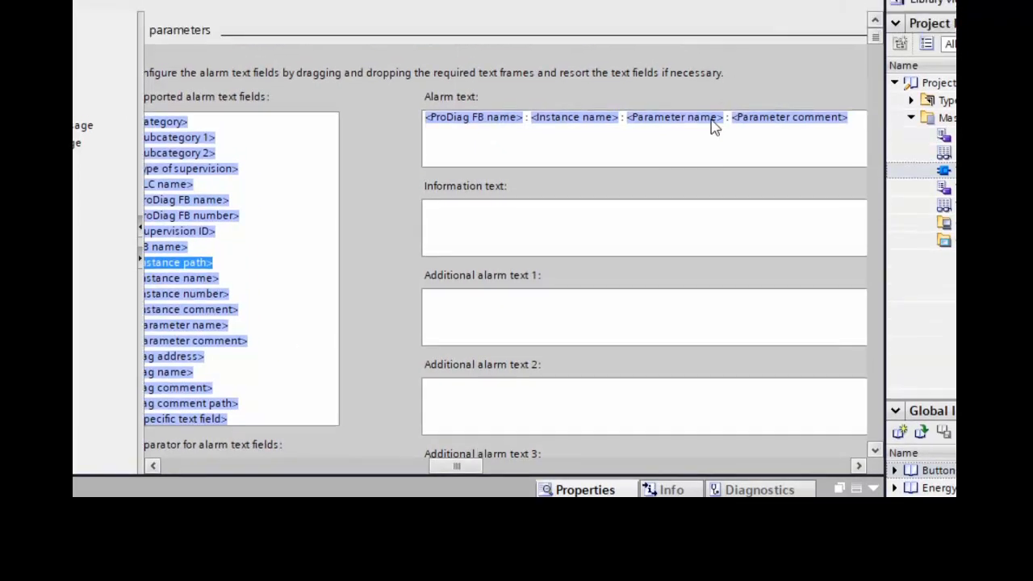
pyautogui.click(707, 82)
pyautogui.rightClick(707, 81)
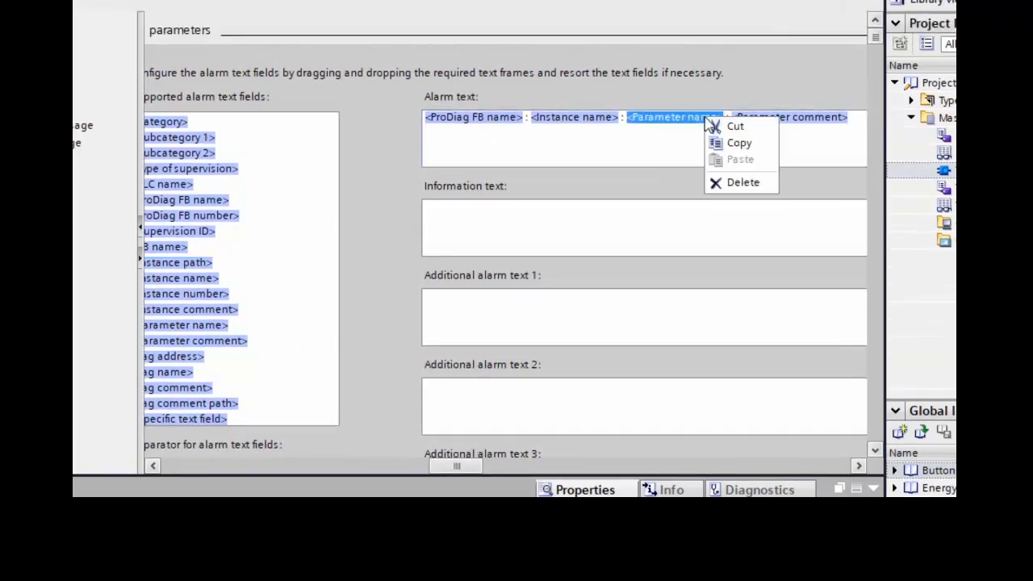
pyautogui.click(749, 187)
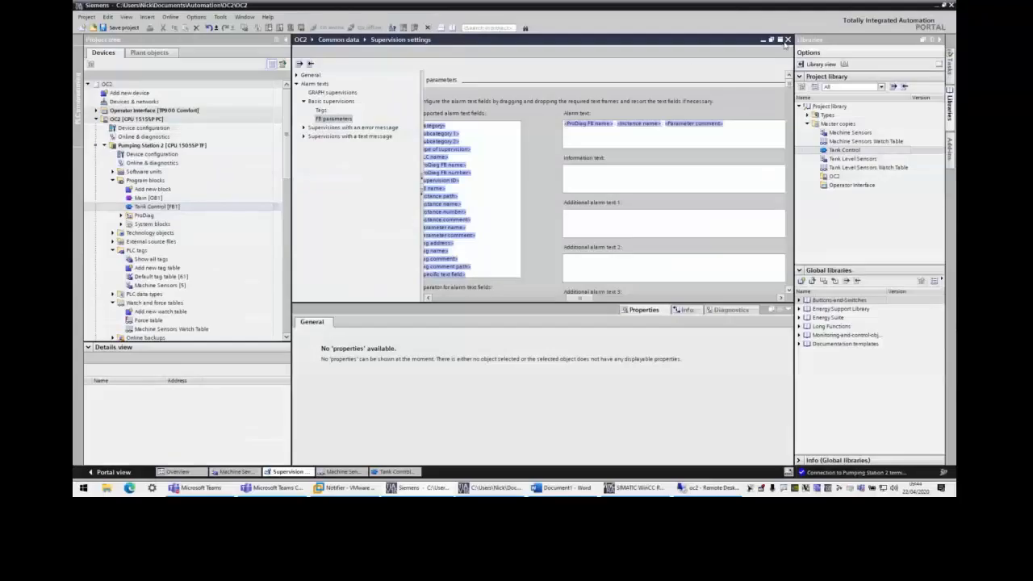
pyautogui.click(788, 40)
# Open Main [OB1] and call Tank Control in Network 1 with instance DB Tank 1
pyautogui.click(788, 40)
pyautogui.click(788, 41)
pyautogui.click(789, 41)
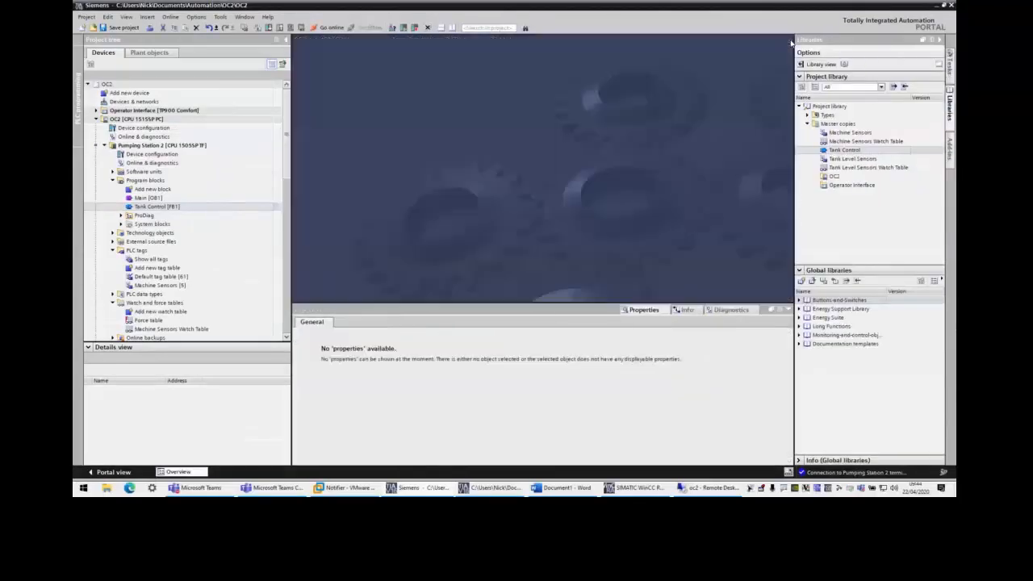
pyautogui.click(142, 198)
pyautogui.doubleClick(142, 198)
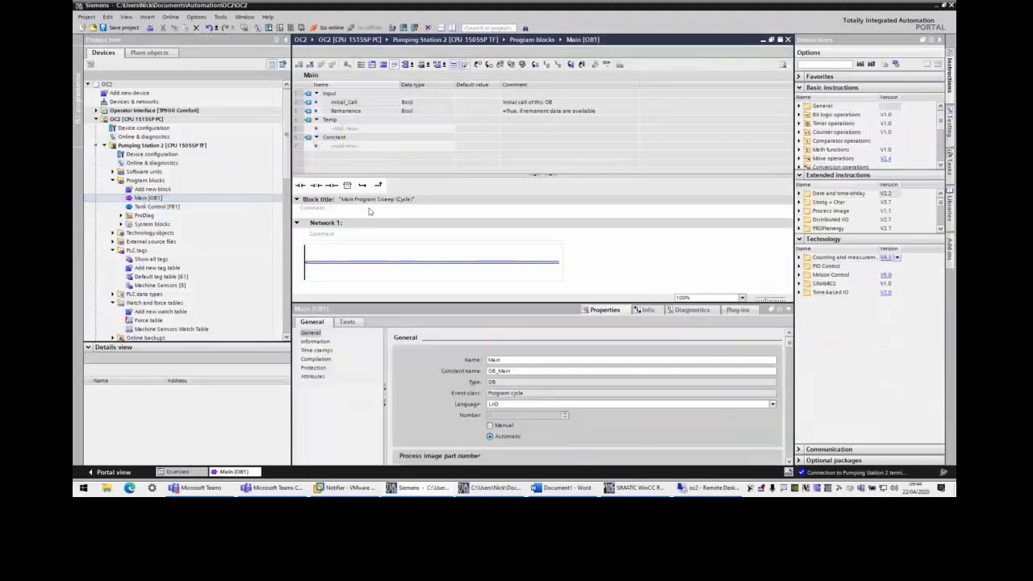
pyautogui.moveTo(497, 125); pyautogui.dragTo(497, 125)
pyautogui.moveTo(158, 207); pyautogui.dragTo(408, 205)
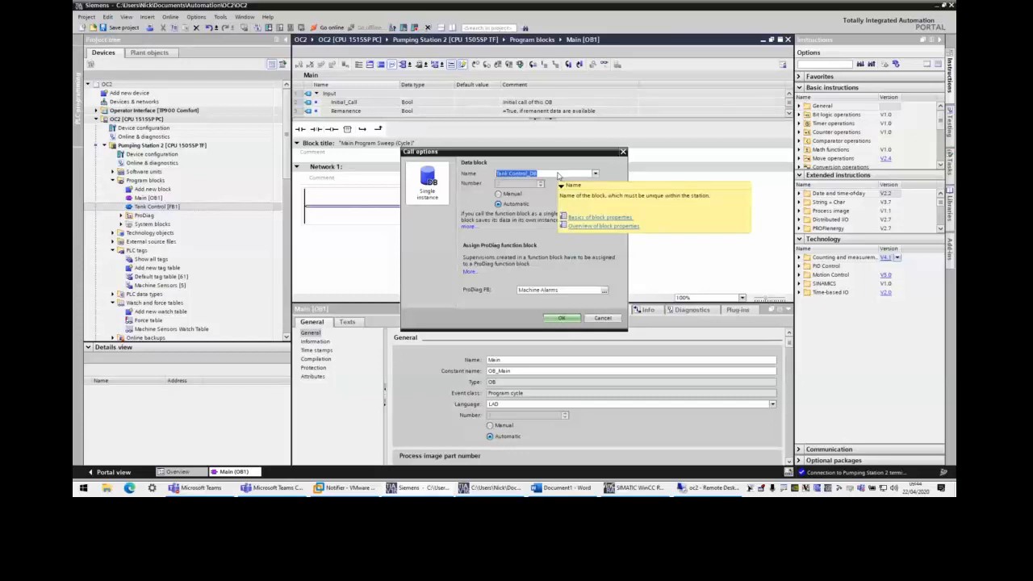
pyautogui.write('1')
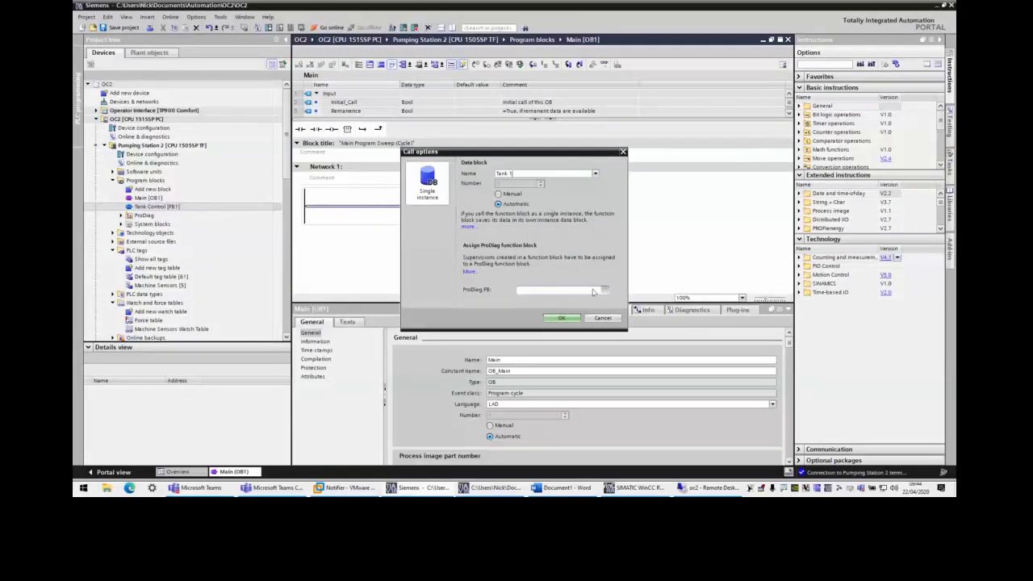
# Create a new ProDiag FB named Tank Alarm for the Tank 1 instance and confirm
pyautogui.click(605, 292)
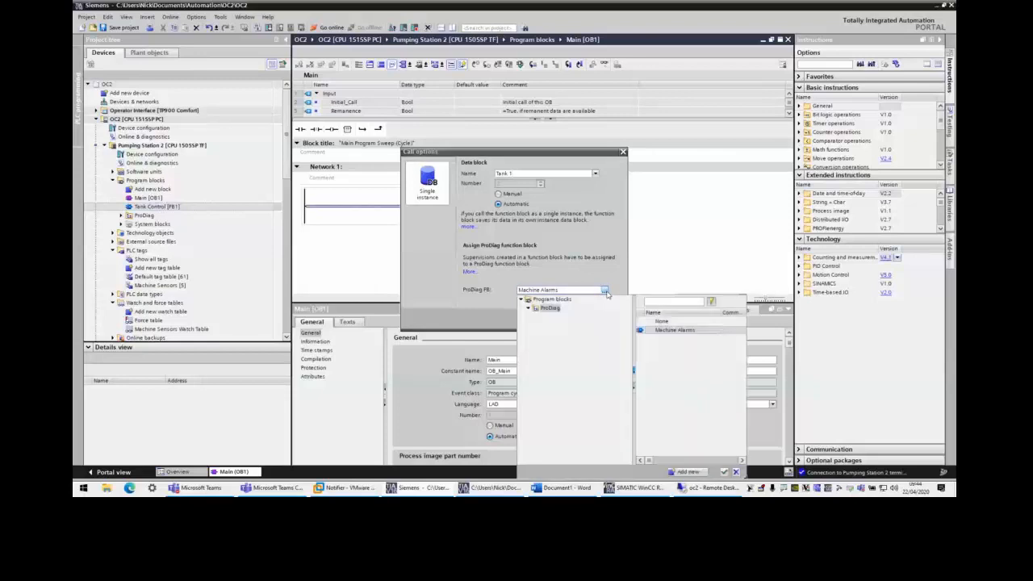
pyautogui.click(678, 469)
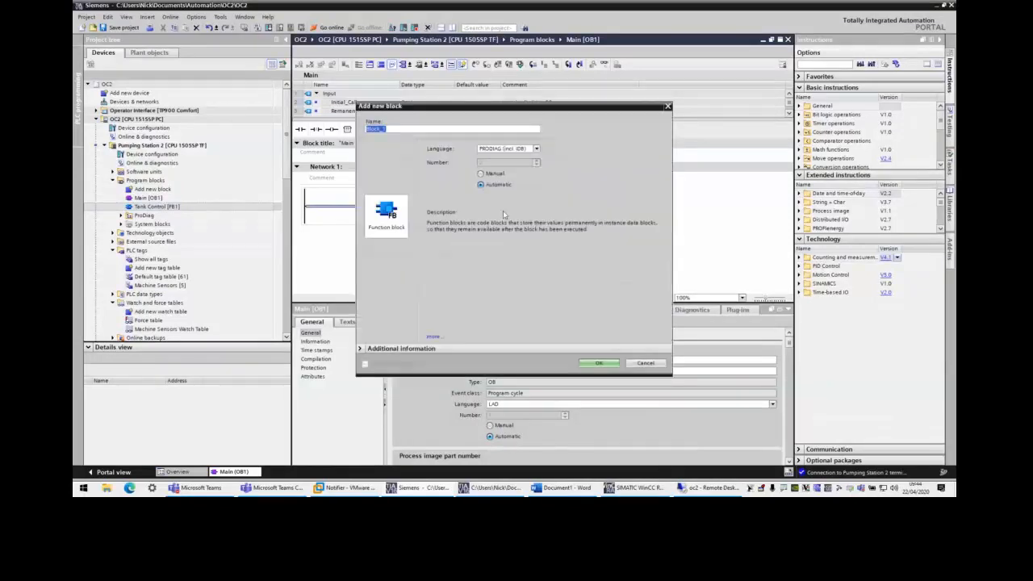
pyautogui.write('Tank')
pyautogui.press('Return')
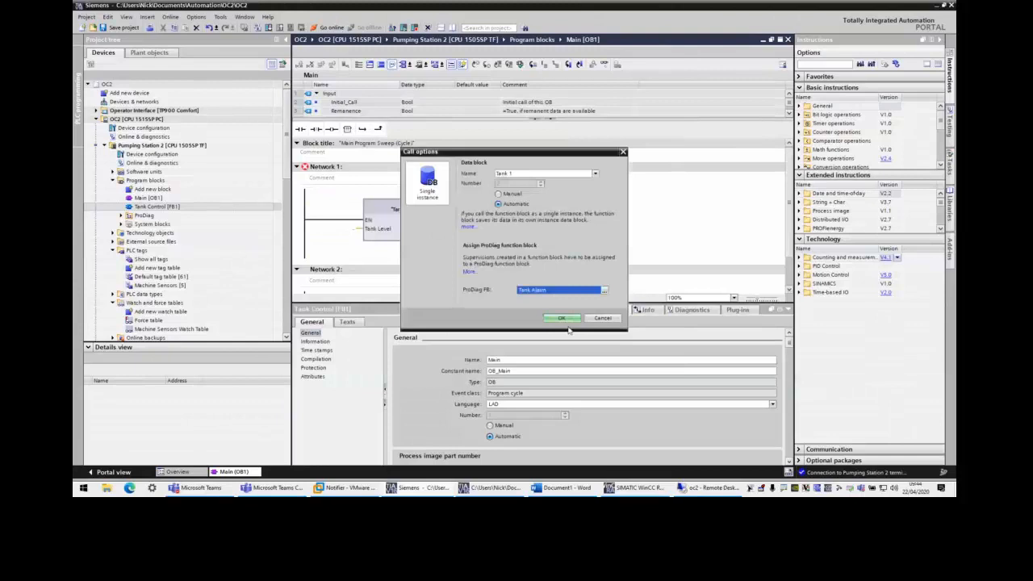
pyautogui.click(562, 318)
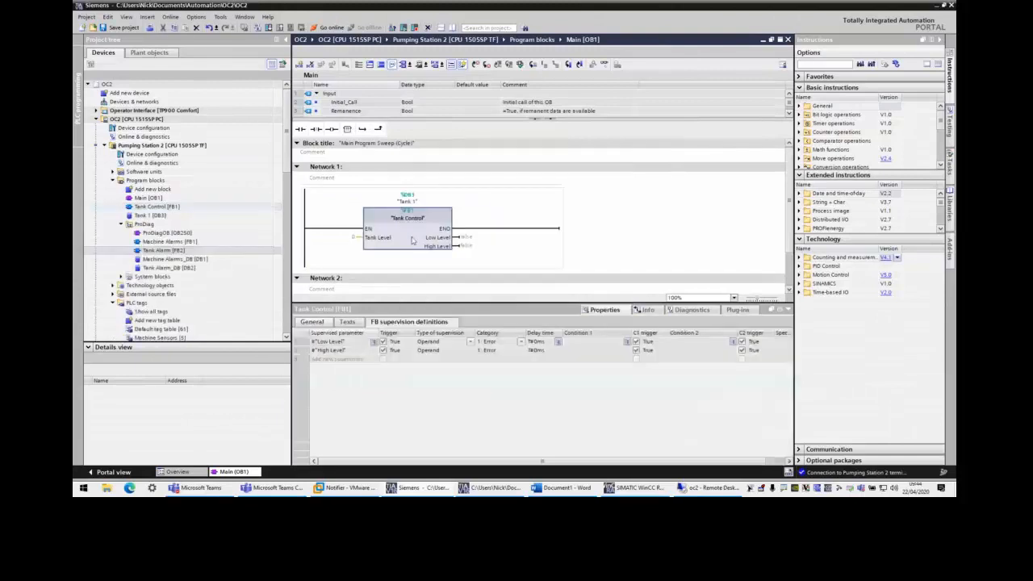
pyautogui.click(950, 207)
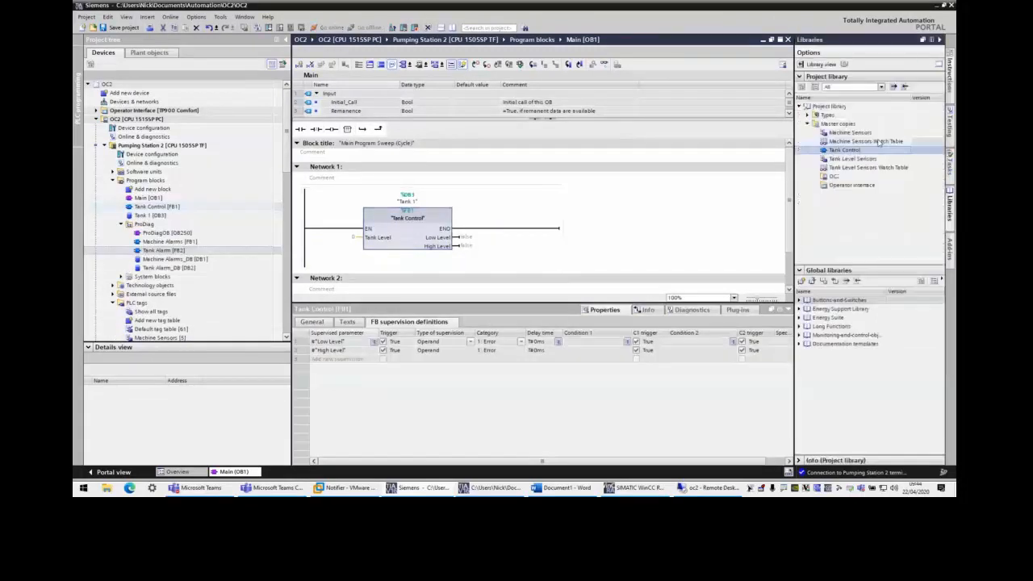
pyautogui.click(864, 161)
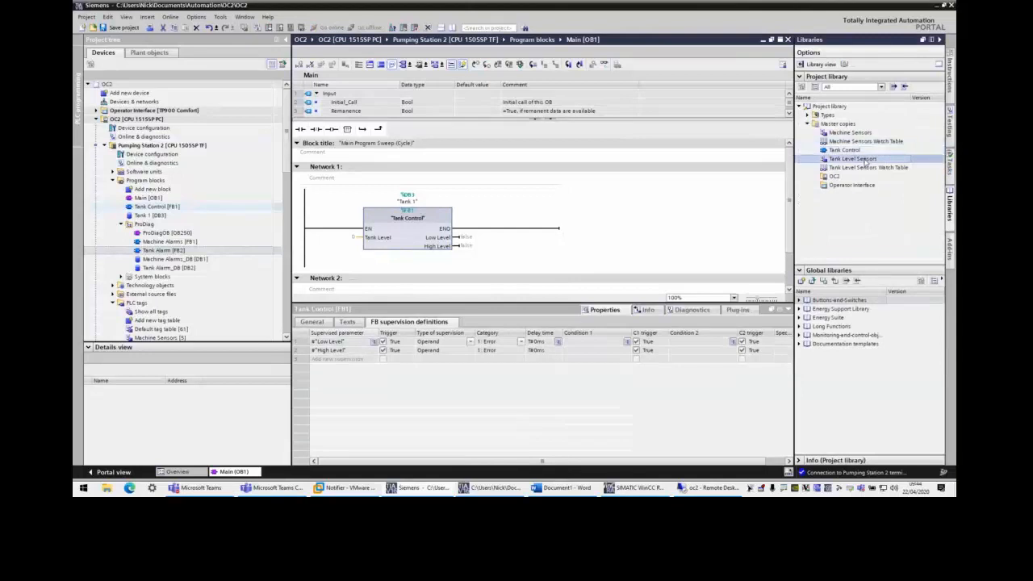
pyautogui.scroll(-4, 287, 153)
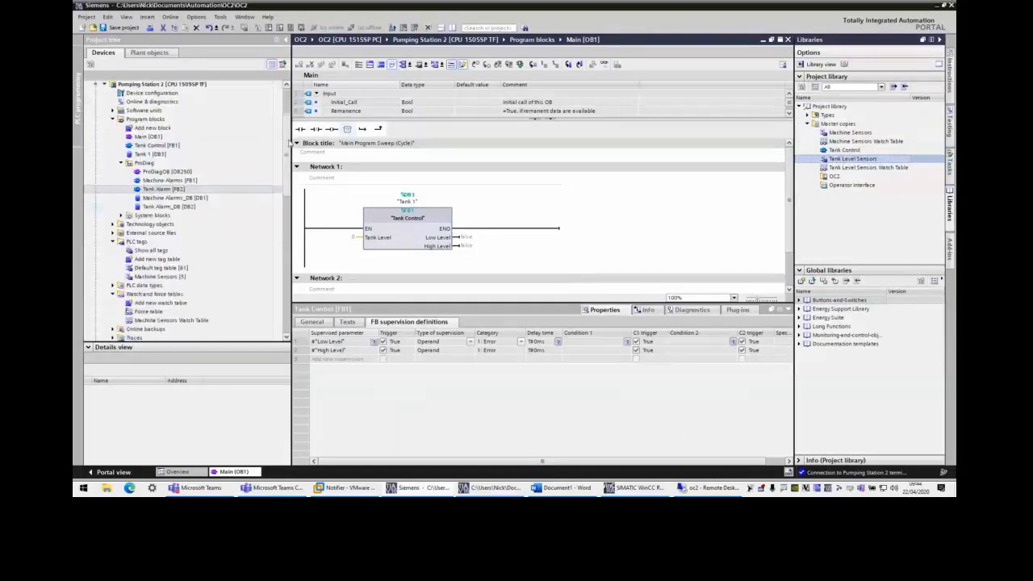
pyautogui.doubleClick(161, 215)
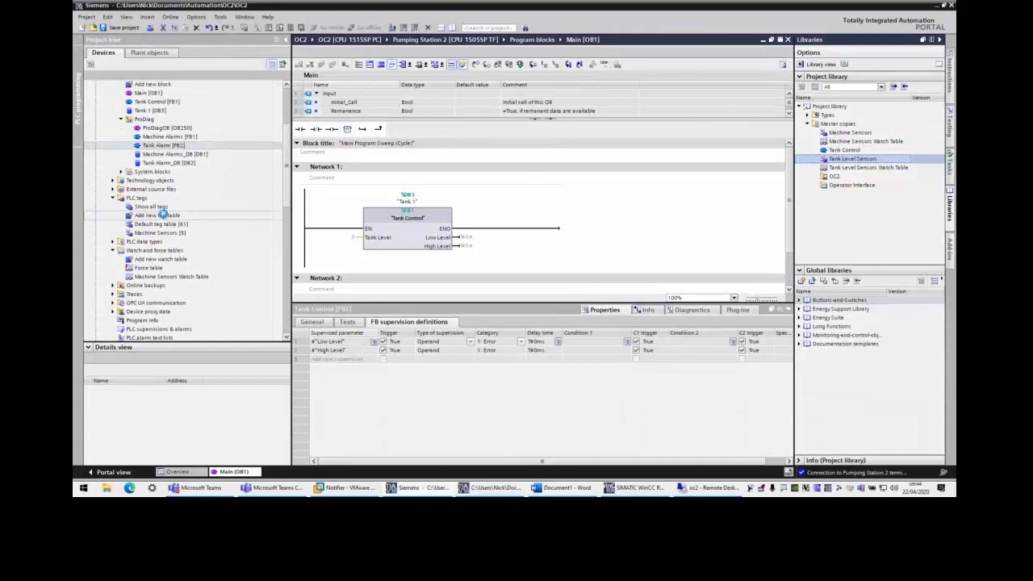
pyautogui.click(897, 169)
pyautogui.moveTo(898, 169); pyautogui.dragTo(137, 135)
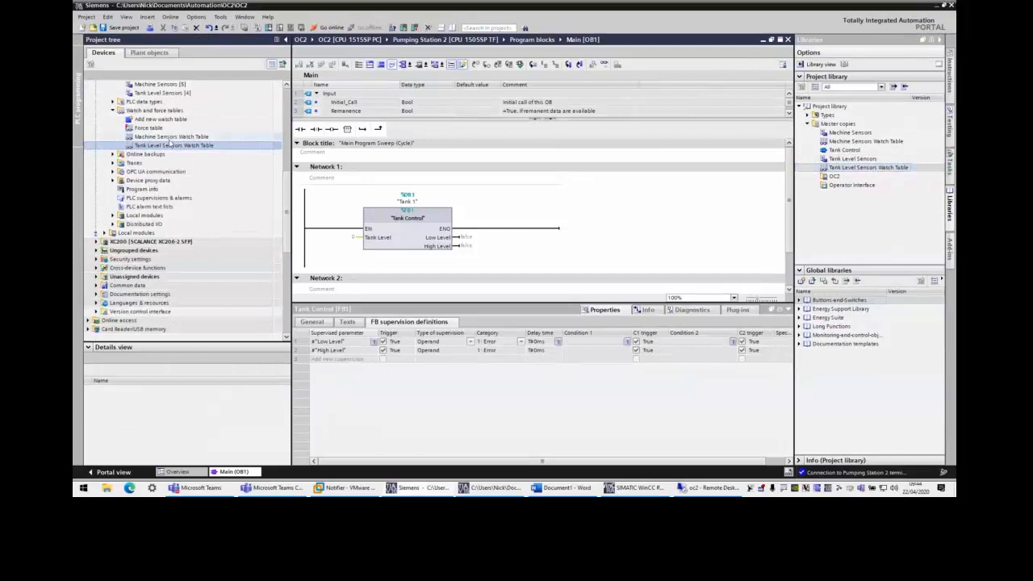
pyautogui.click(166, 137)
pyautogui.scroll(9, 167, 138)
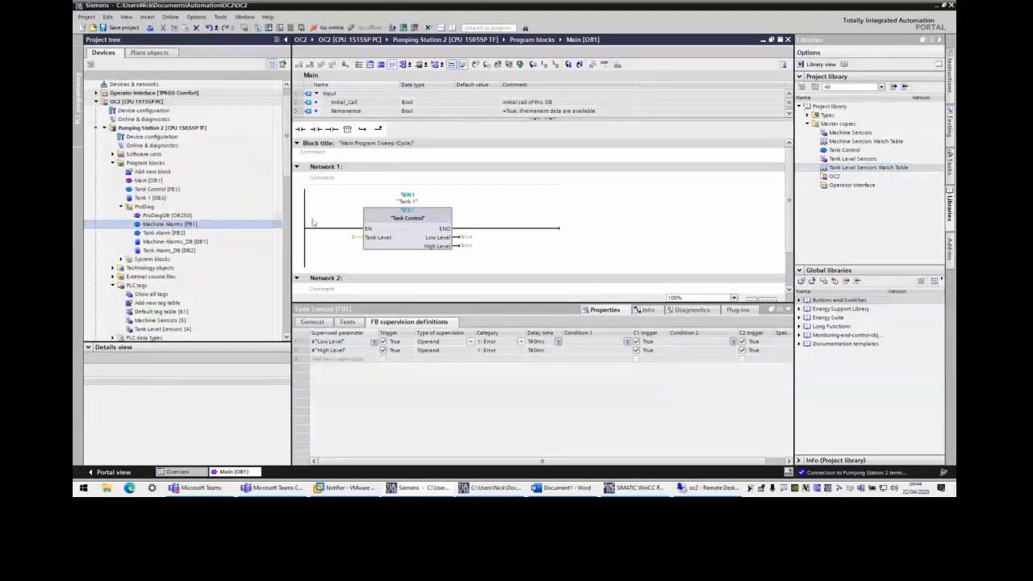
pyautogui.scroll(-1, 621, 231)
pyautogui.click(621, 230)
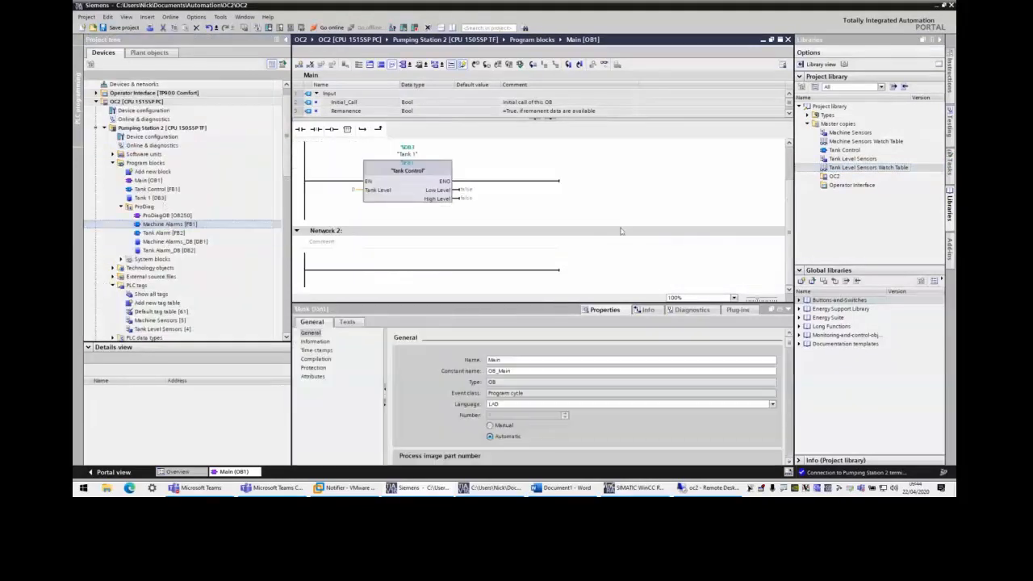
pyautogui.click(161, 234)
pyautogui.click(133, 188)
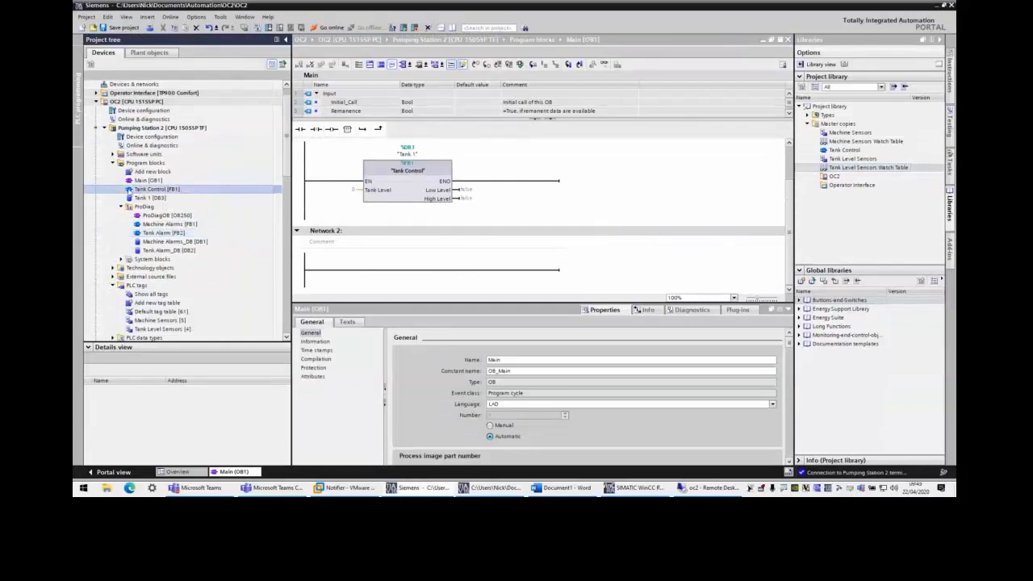
# Add Tank Control [FB1] calls in Networks 2 and 3 with instance blocks Tank 2 [DB4] and Tank 3 [DB5]
pyautogui.moveTo(129, 188); pyautogui.dragTo(379, 269)
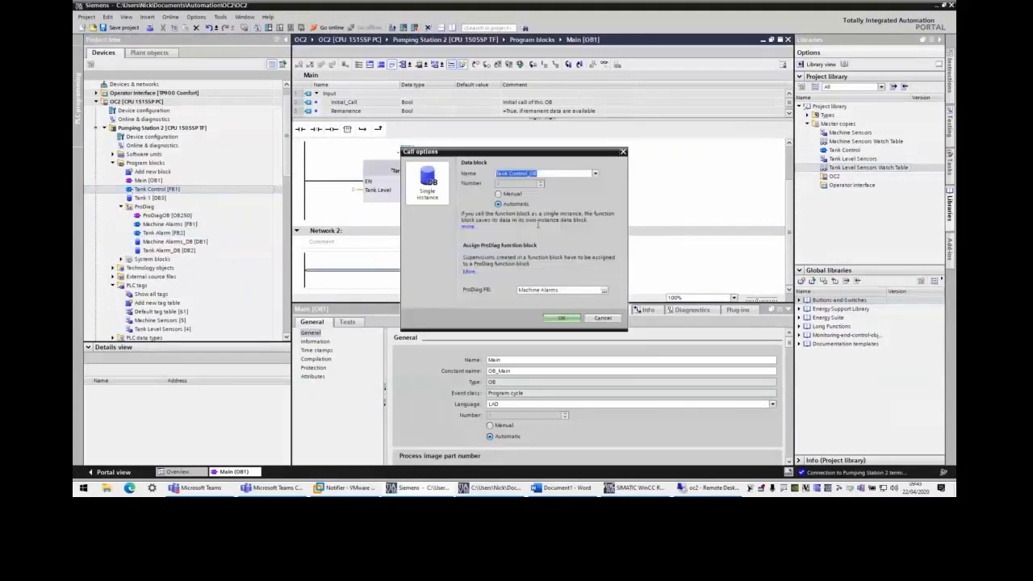
pyautogui.press('Return')
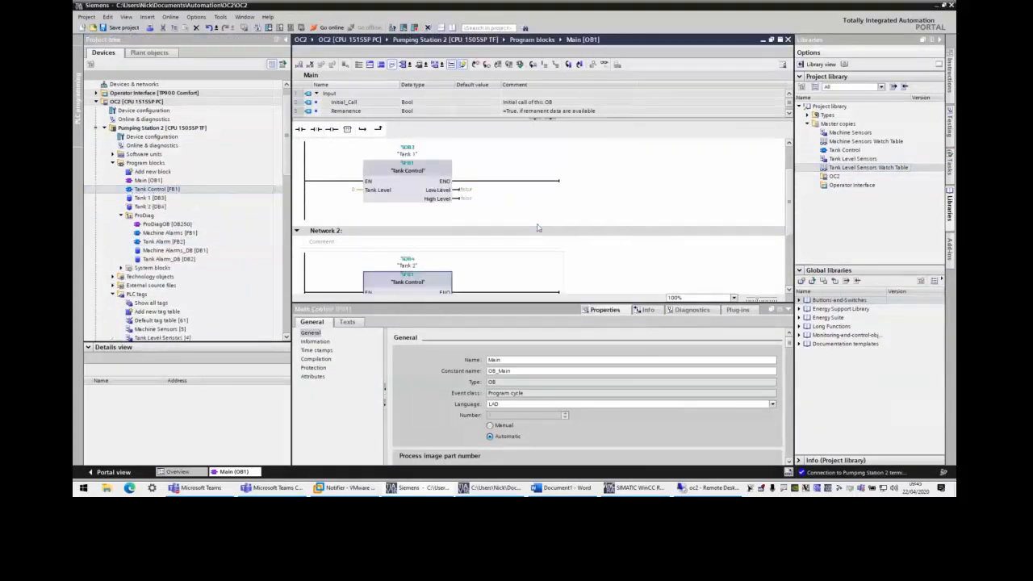
pyautogui.scroll(-3, 539, 227)
pyautogui.click(576, 254)
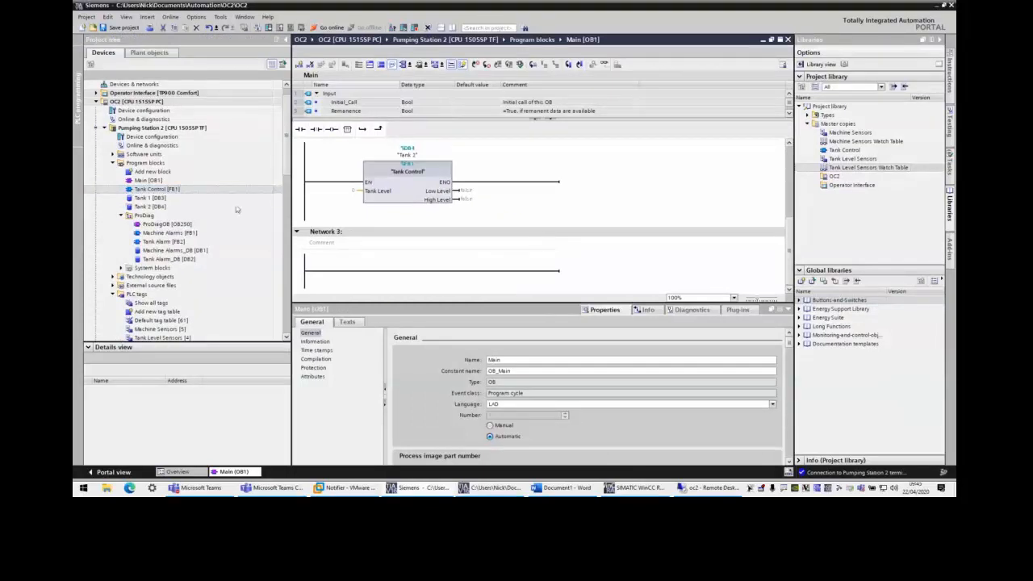
pyautogui.moveTo(236, 210); pyautogui.dragTo(379, 271)
pyautogui.write('Tank 3')
pyautogui.press('Return')
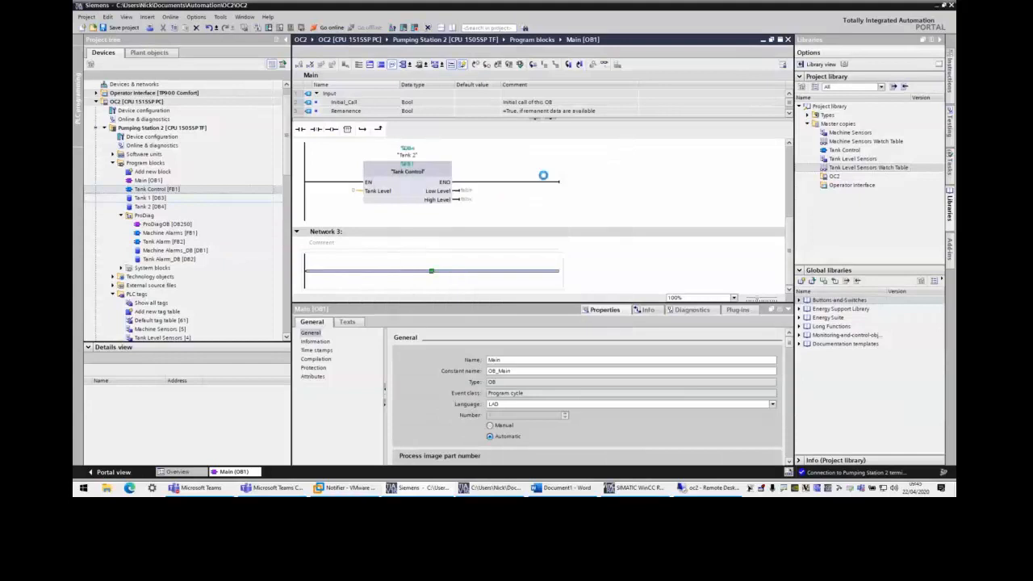
pyautogui.scroll(-2, 540, 181)
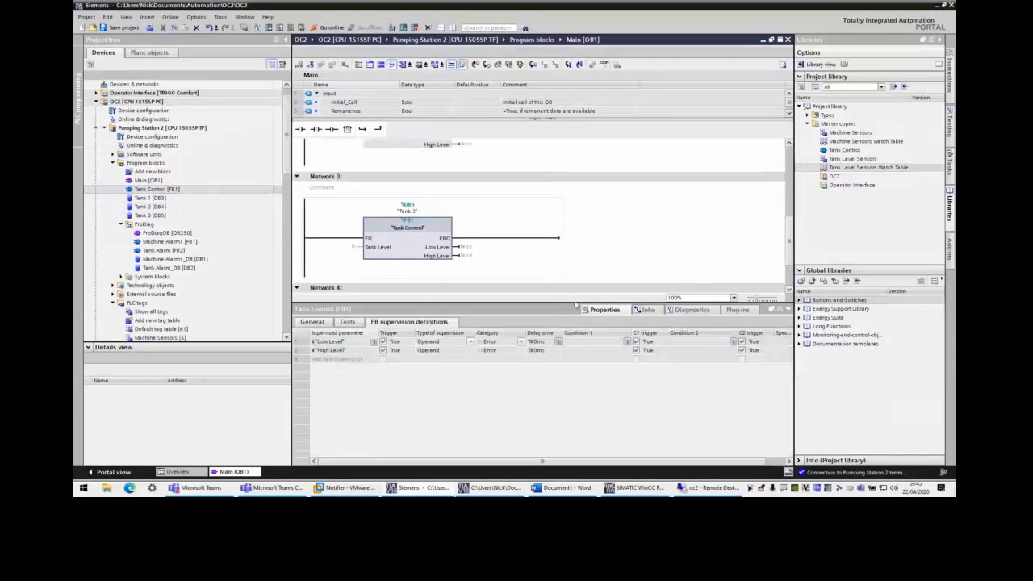
pyautogui.moveTo(575, 306); pyautogui.dragTo(575, 426)
pyautogui.scroll(5, 637, 250)
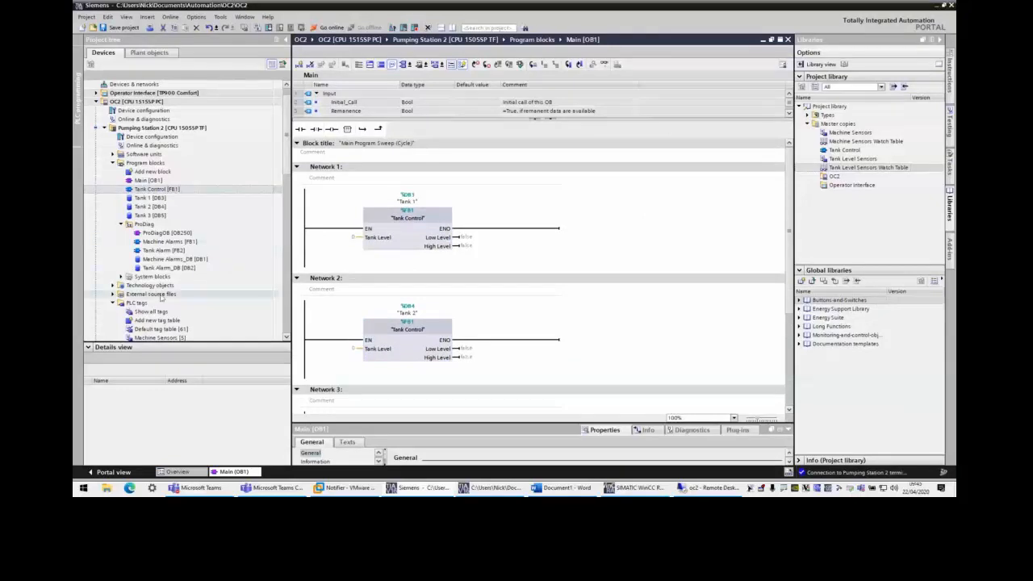
# Connect Tank 1, 2 and 3 Level (%MW100, %MW102, %MW104) to Networks 1–3's Tank Level inputs
pyautogui.click(171, 277)
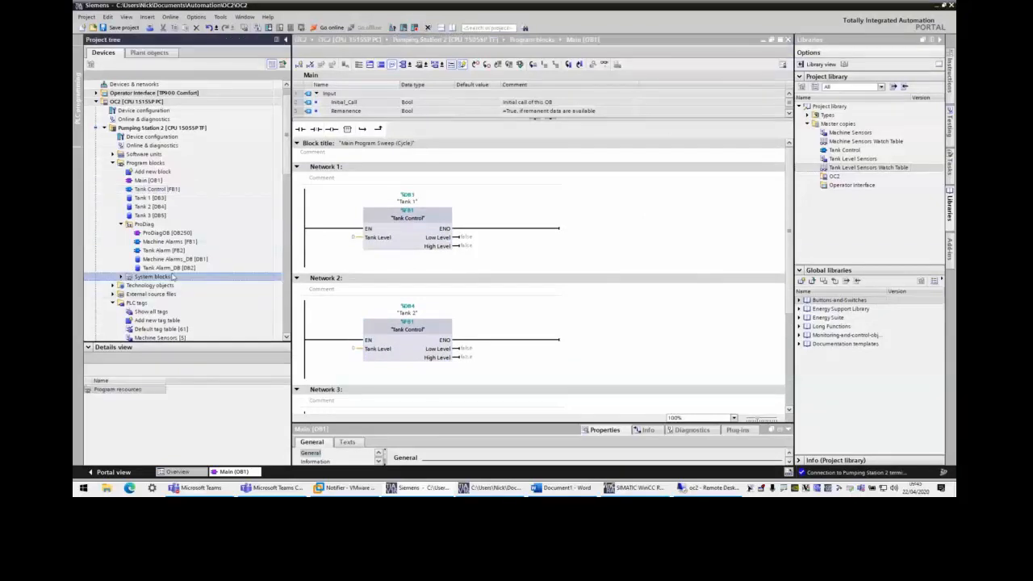
pyautogui.scroll(-2, 172, 277)
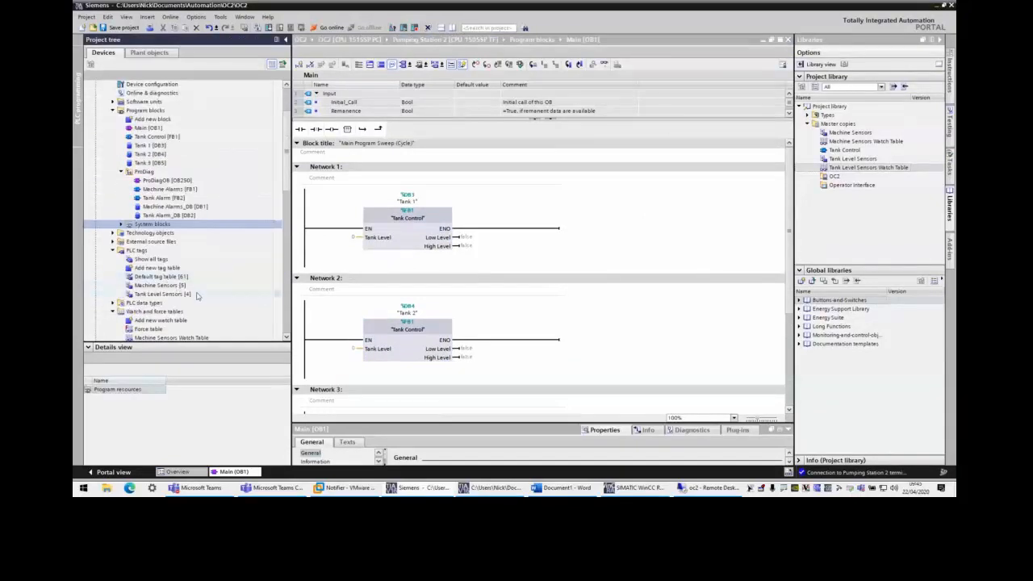
pyautogui.click(162, 293)
pyautogui.moveTo(119, 390); pyautogui.dragTo(340, 241)
pyautogui.click(127, 397)
pyautogui.moveTo(127, 397); pyautogui.dragTo(334, 349)
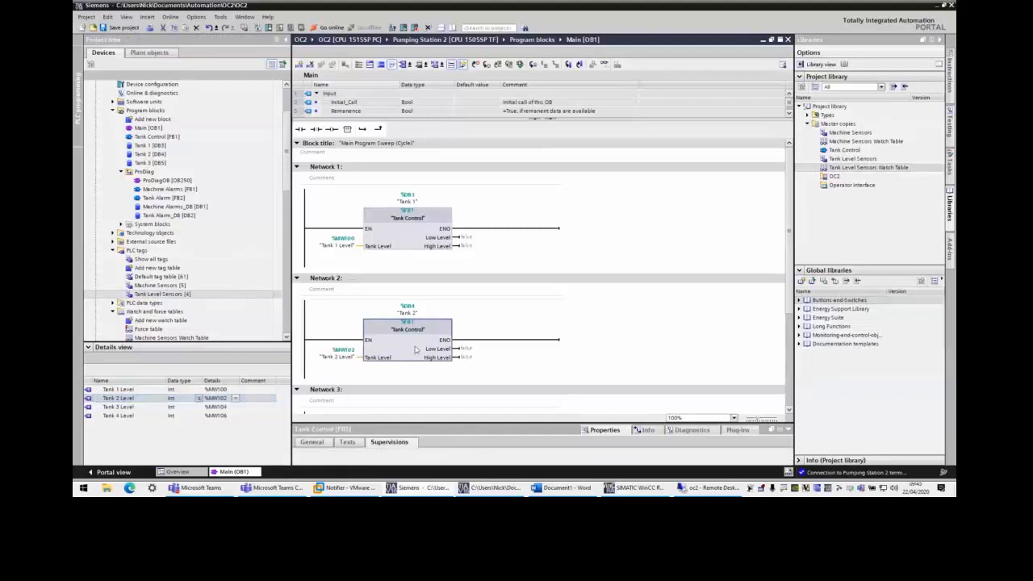
pyautogui.scroll(-3, 416, 349)
pyautogui.click(119, 407)
pyautogui.moveTo(118, 411); pyautogui.dragTo(346, 319)
# Select the Pumping Station 2 PLC in the project tree for compiling
pyautogui.click(400, 206)
pyautogui.click(166, 182)
pyautogui.scroll(1, 166, 182)
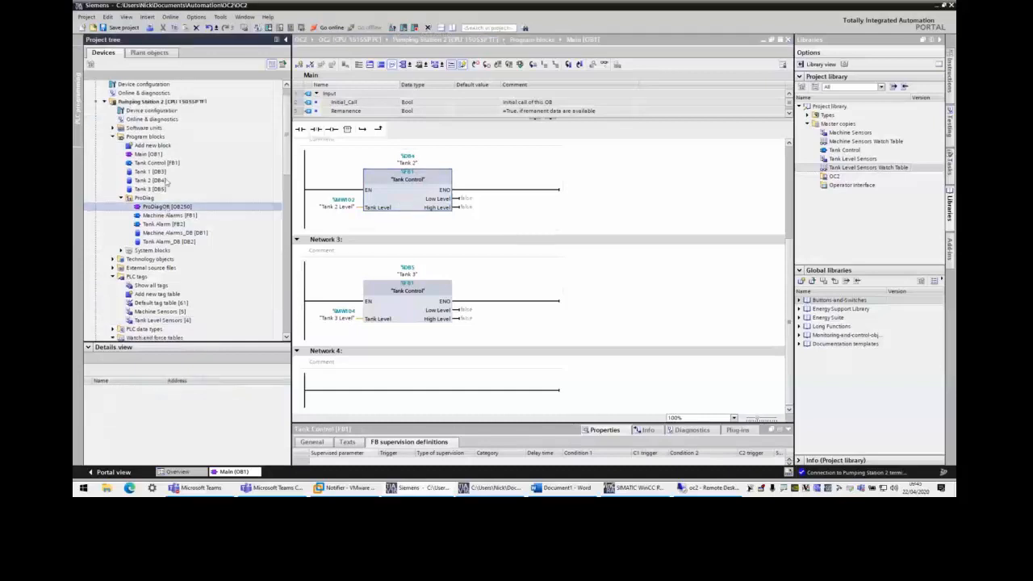
pyautogui.scroll(1, 167, 182)
pyautogui.click(153, 128)
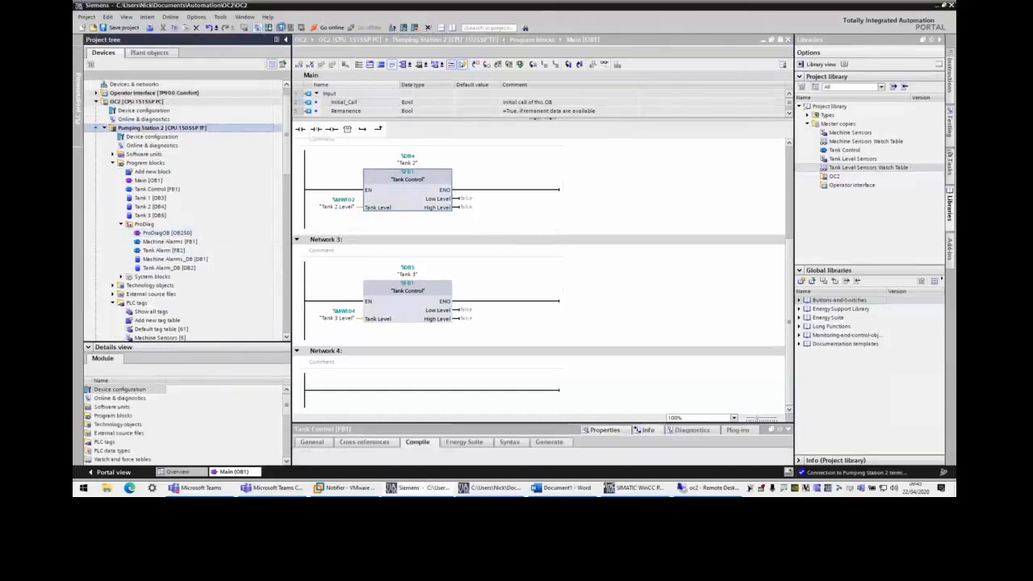
# Compile Pumping Station 2 accepting renumbering, then load the program onto the PLC and finish
pyautogui.click(568, 311)
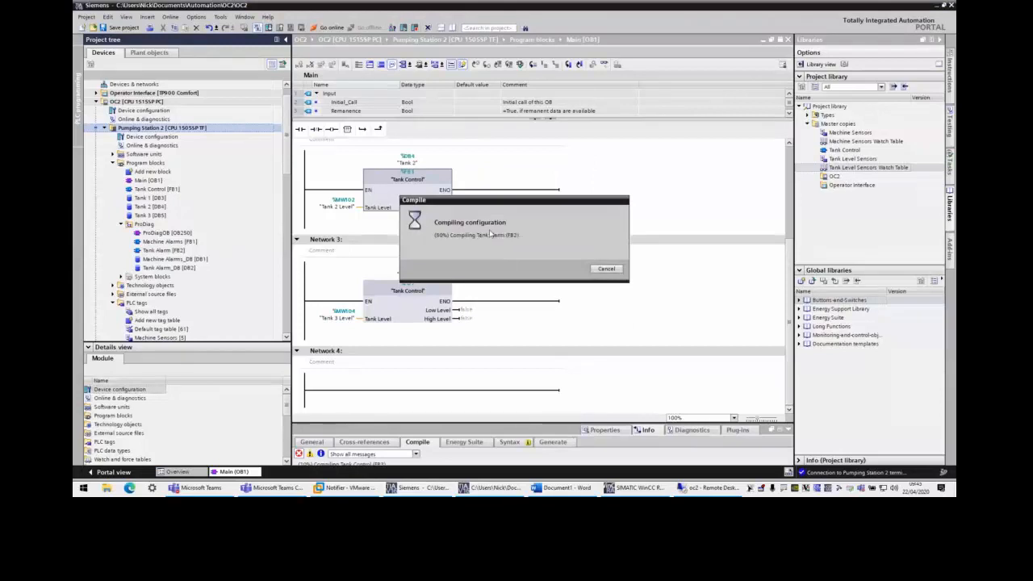
pyautogui.click(268, 28)
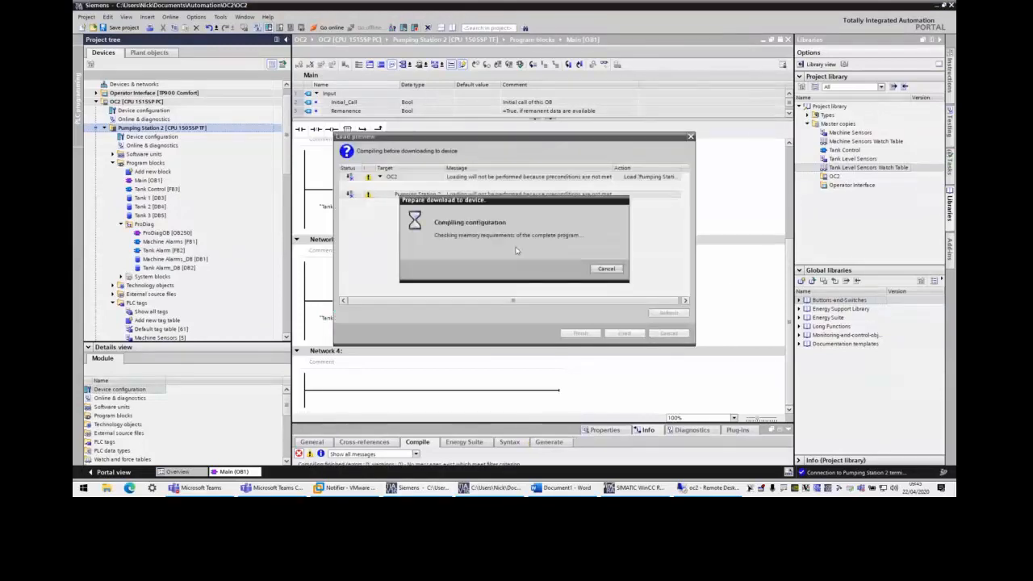
pyautogui.click(623, 334)
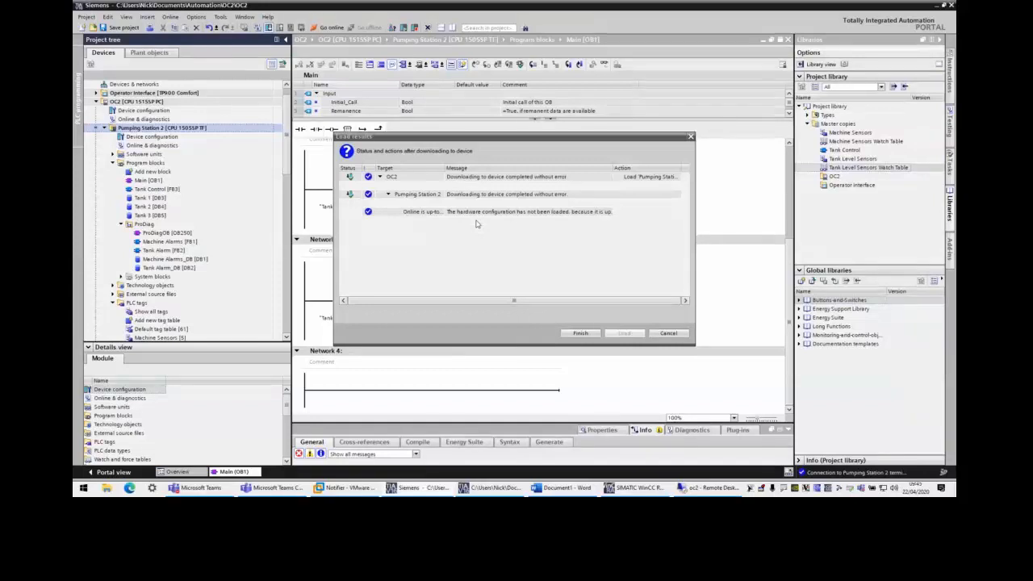
pyautogui.press('Return')
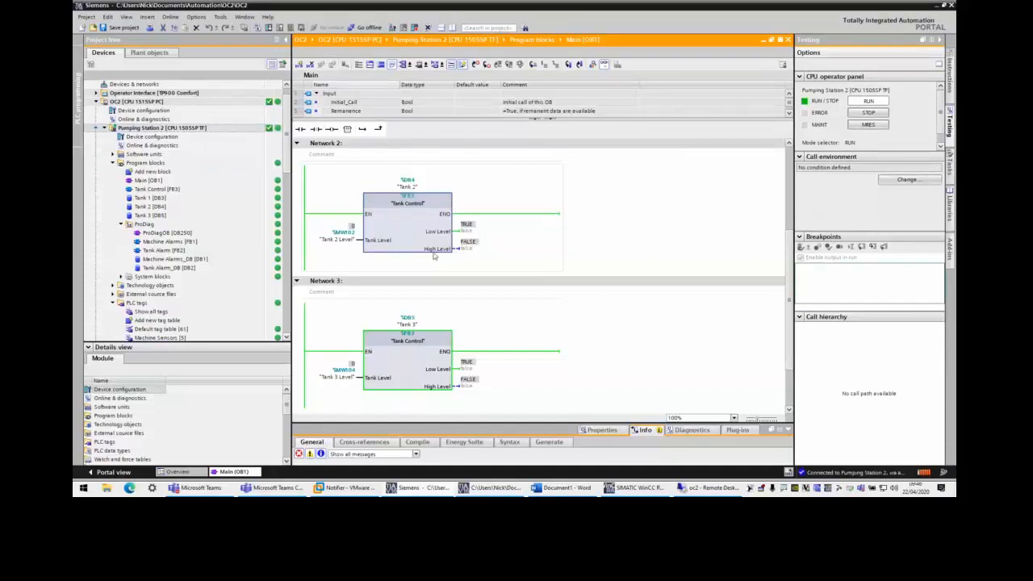
# View the tank alarm list in WinCC Runtime Advanced, then take TIA Portal offline
pyautogui.click(639, 488)
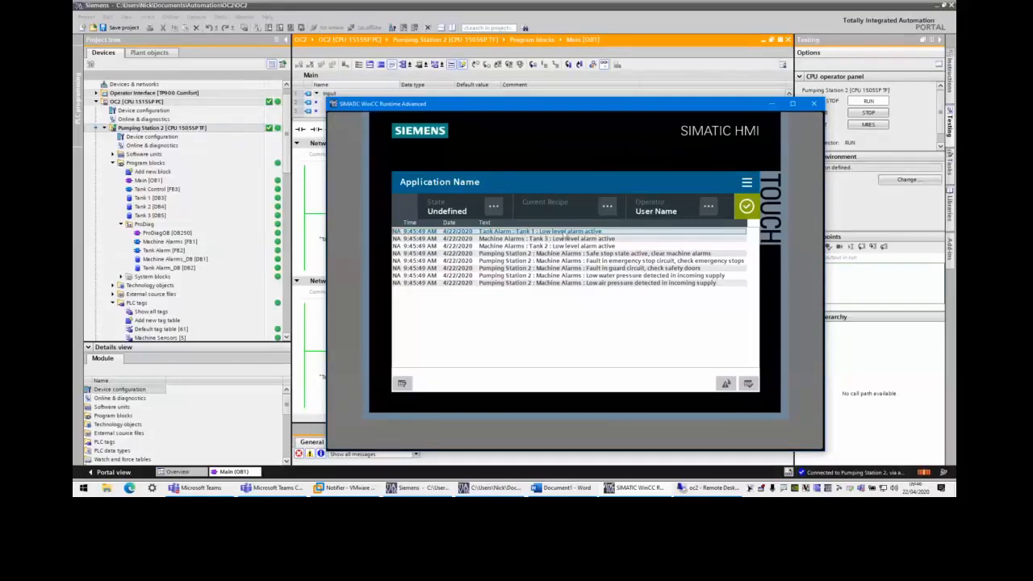
pyautogui.click(303, 10)
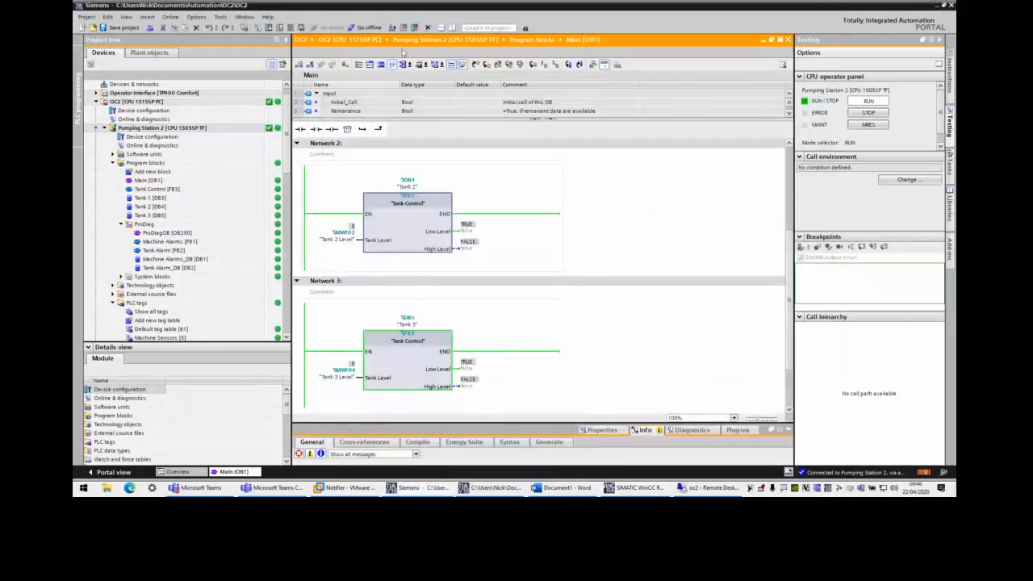
pyautogui.click(364, 27)
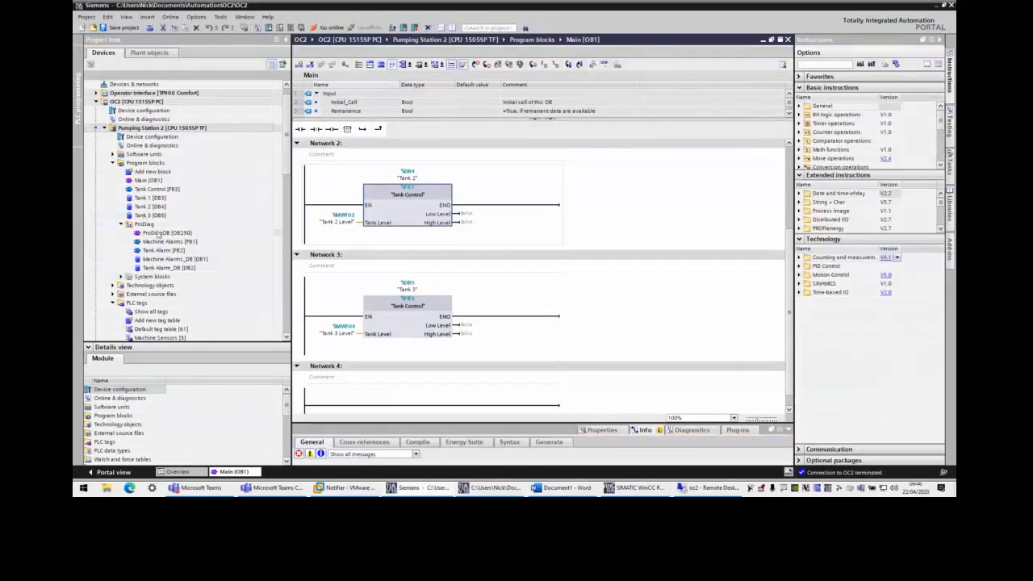
# Open Machine Alarms [FB1] to show the Tank 2 [DB4] and Tank 3 [DB5] supervision instances, then switch to the Notifier VM
pyautogui.doubleClick(202, 241)
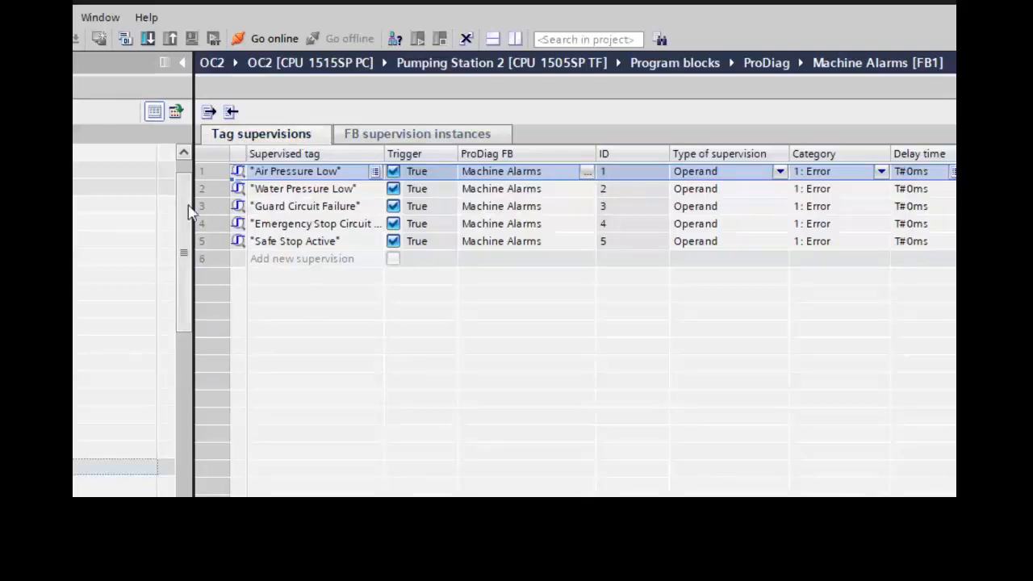
pyautogui.click(431, 142)
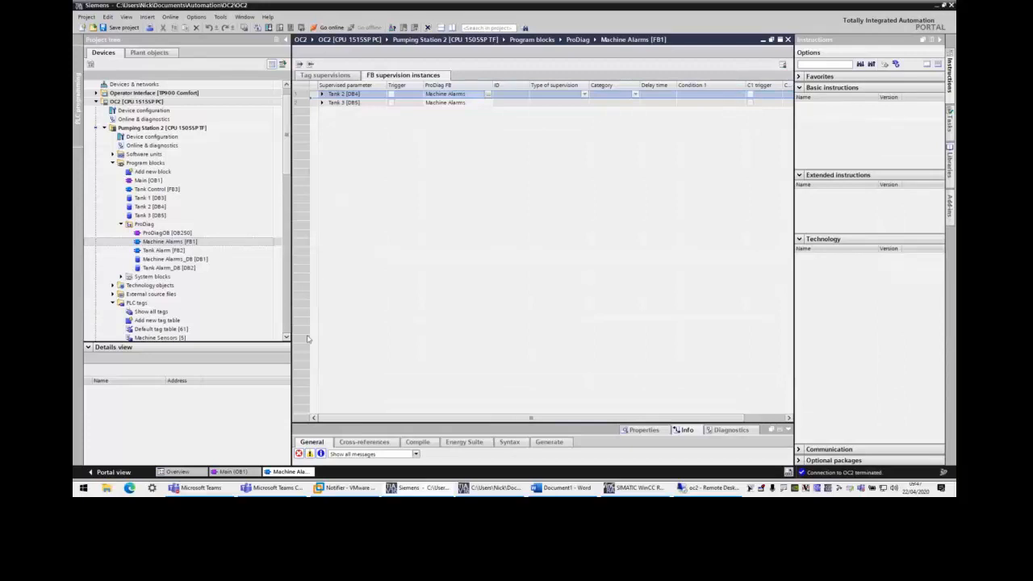
pyautogui.click(334, 488)
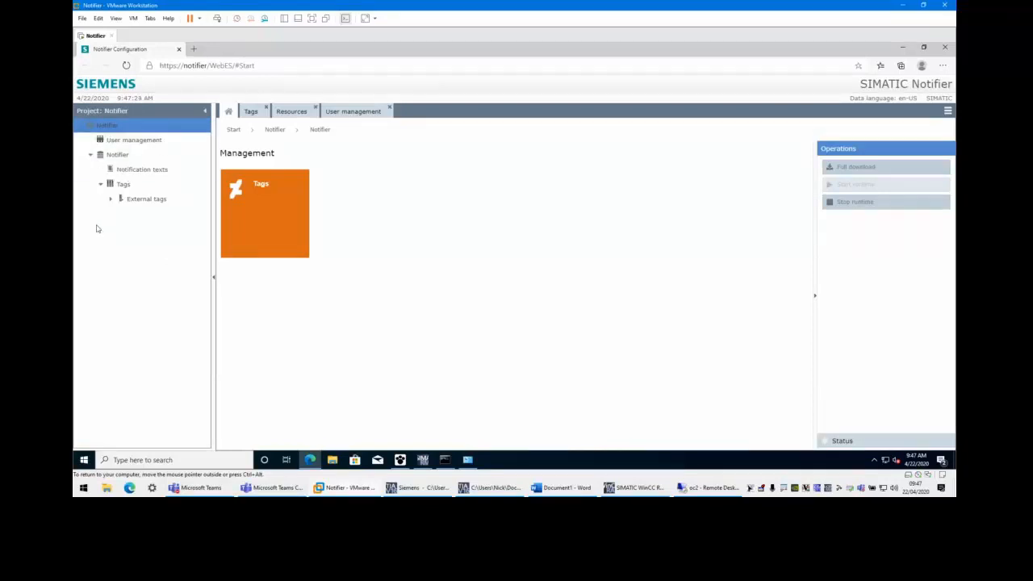
# Review the Maintenance role's users and subscription filter in user management, closing the subscription settings unchanged
pyautogui.hotkey('ctrl', '+')
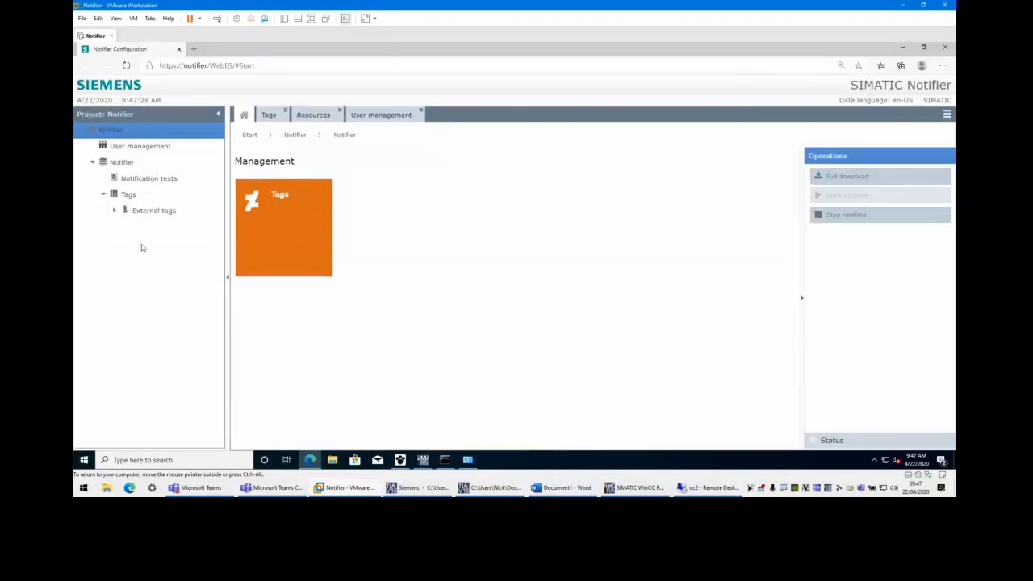
pyautogui.click(141, 146)
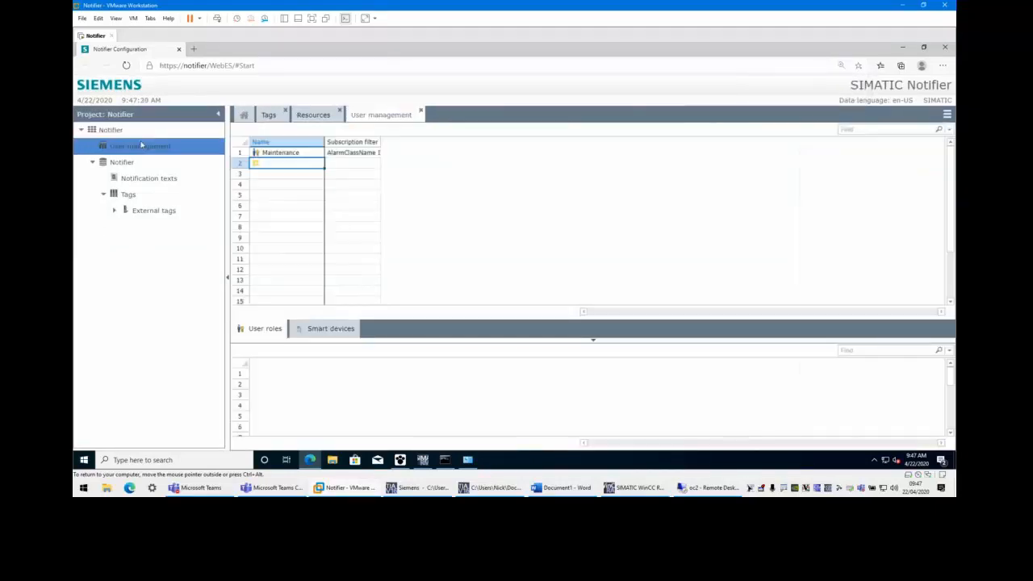
pyautogui.click(306, 152)
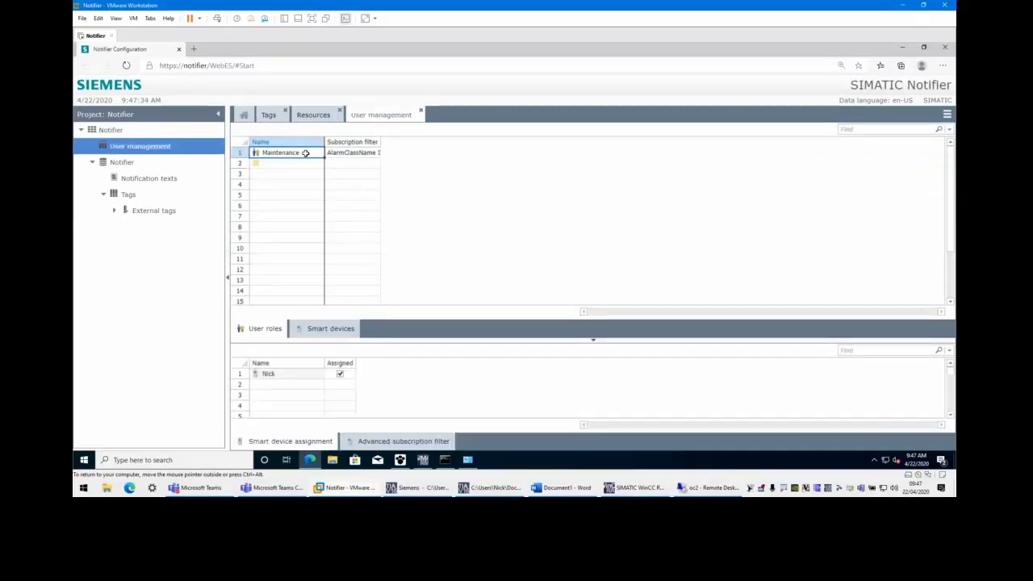
pyautogui.moveTo(381, 142); pyautogui.dragTo(570, 140)
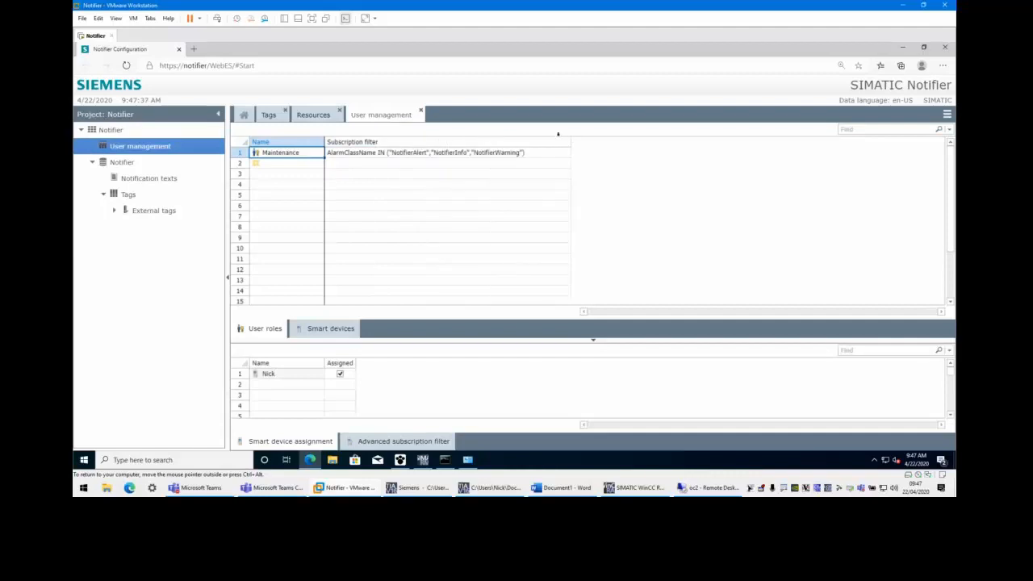
pyautogui.click(376, 153)
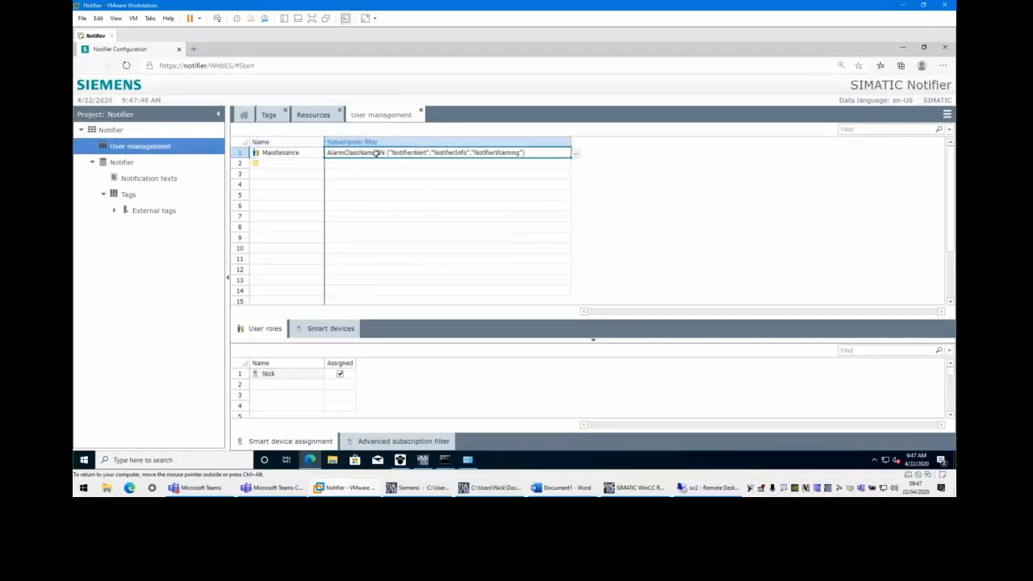
pyautogui.click(576, 153)
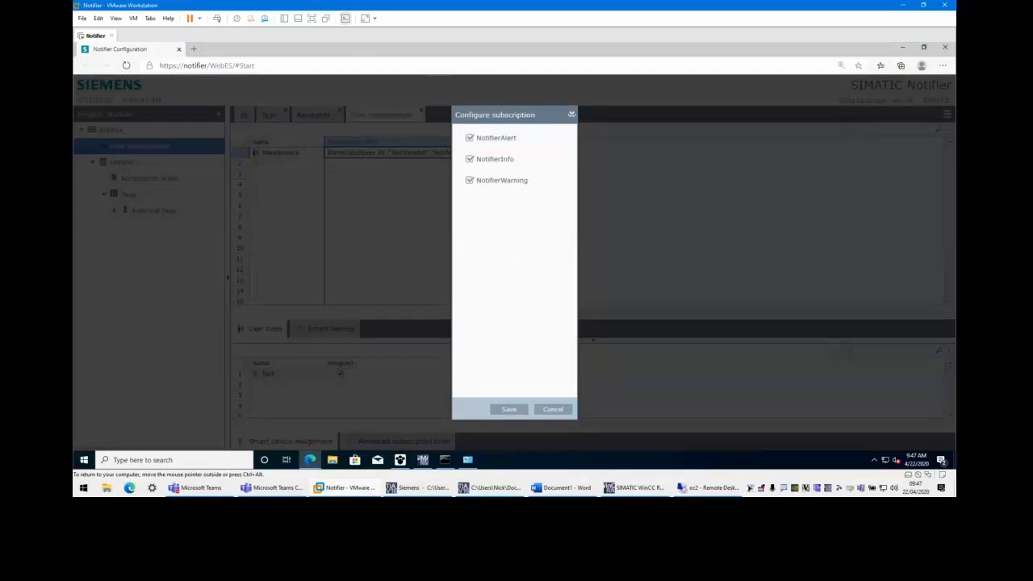
pyautogui.click(548, 409)
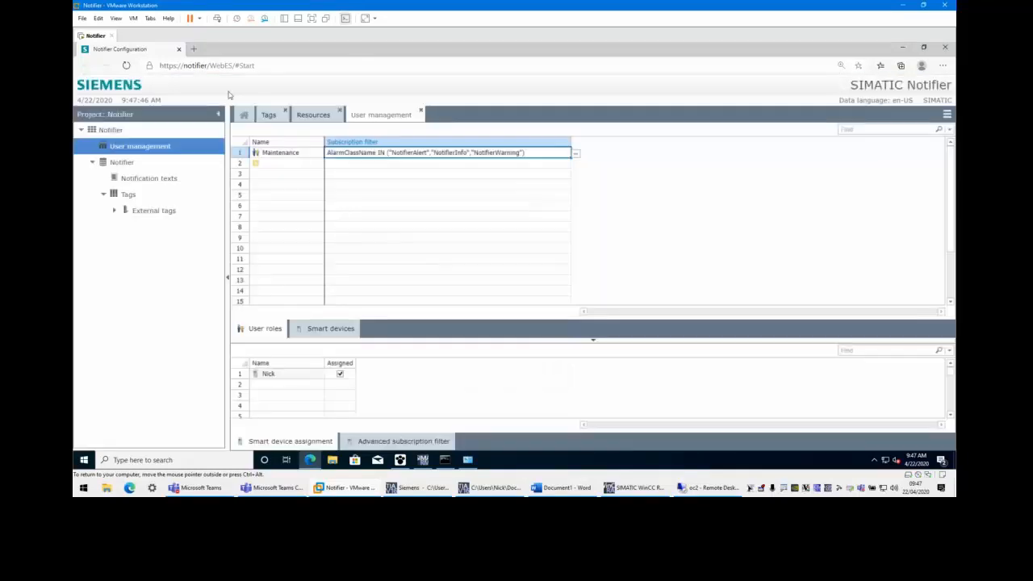
# Inspect the smart device's Notifier ID, user name and User role, then show the project's Tags
pyautogui.click(319, 329)
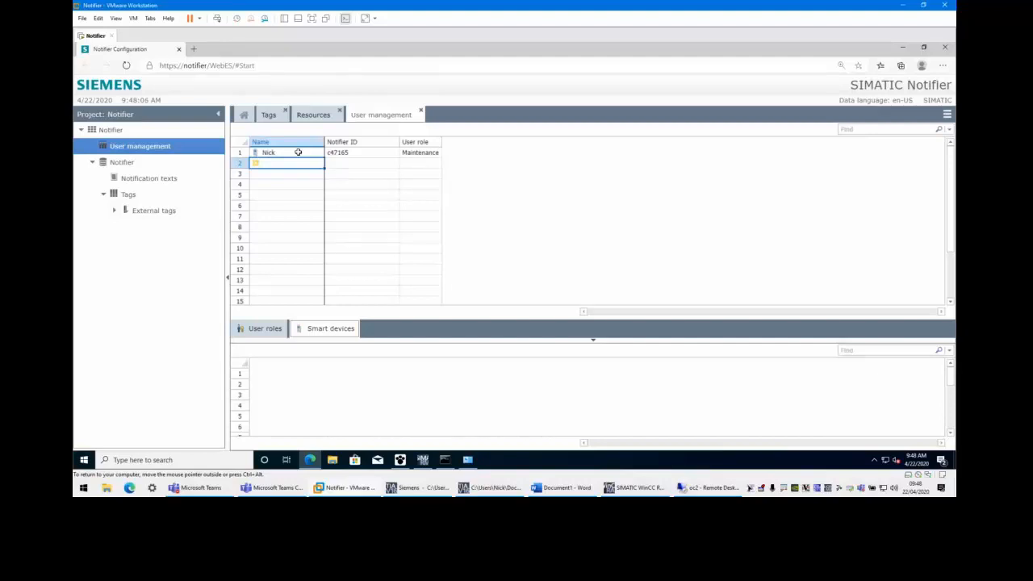
pyautogui.click(357, 151)
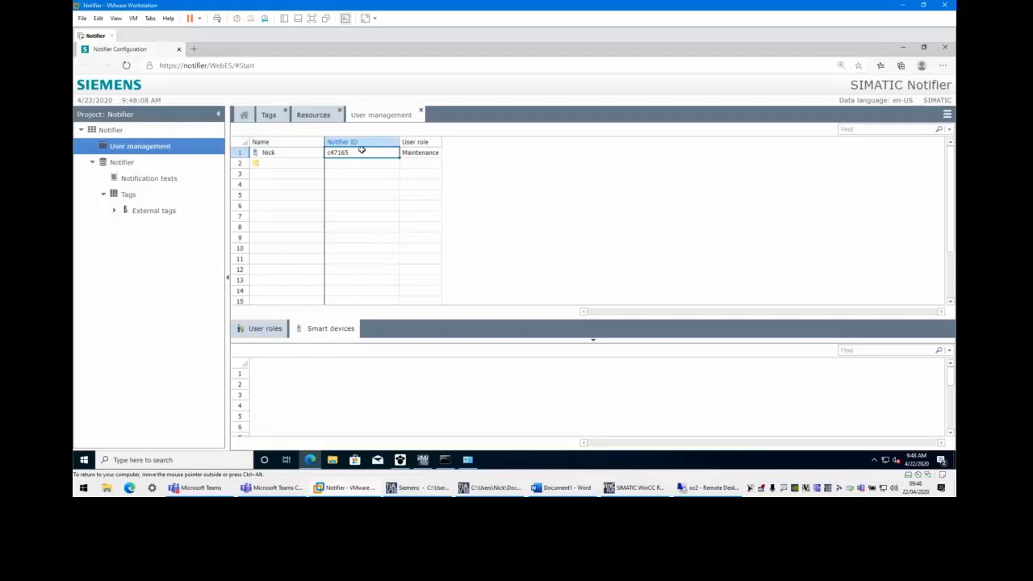
pyautogui.click(292, 151)
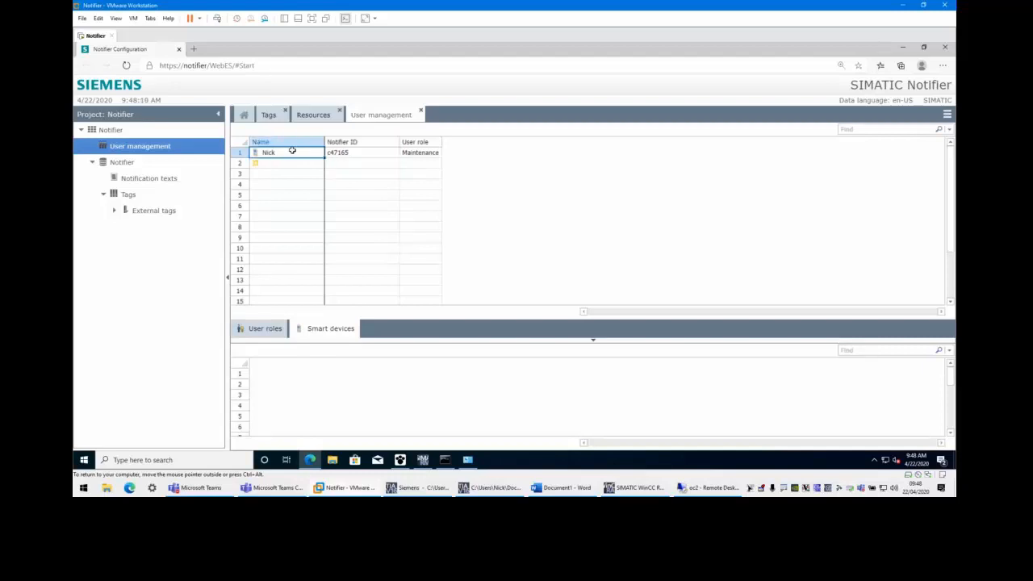
pyautogui.click(329, 152)
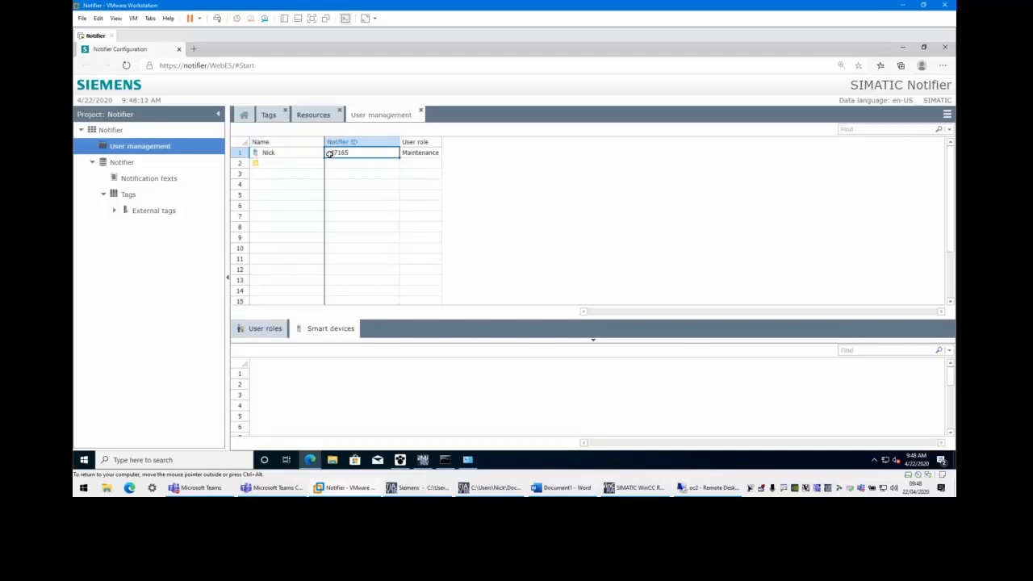
pyautogui.click(414, 154)
pyautogui.moveTo(443, 147); pyautogui.dragTo(460, 143)
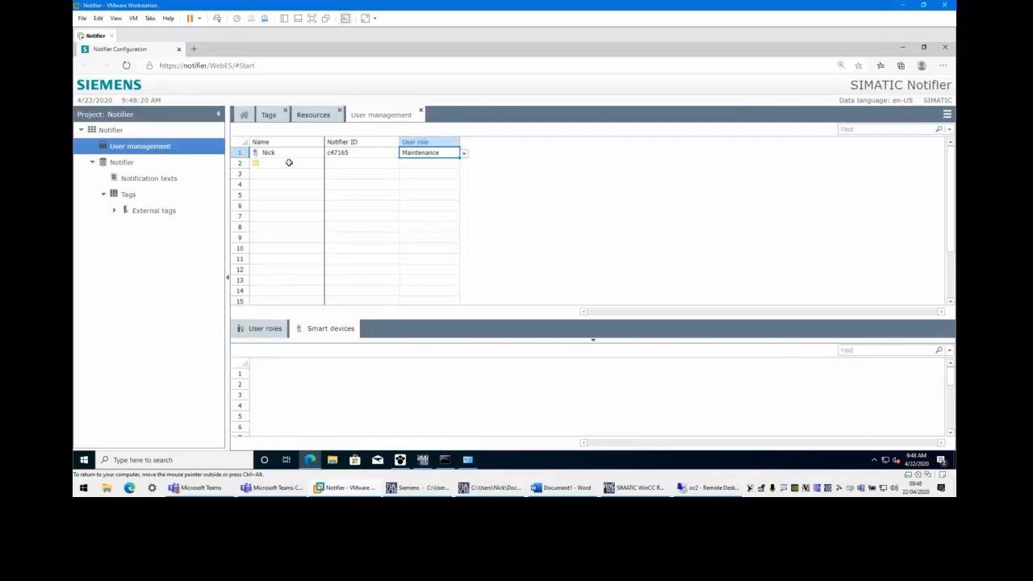
pyautogui.click(123, 175)
pyautogui.click(127, 194)
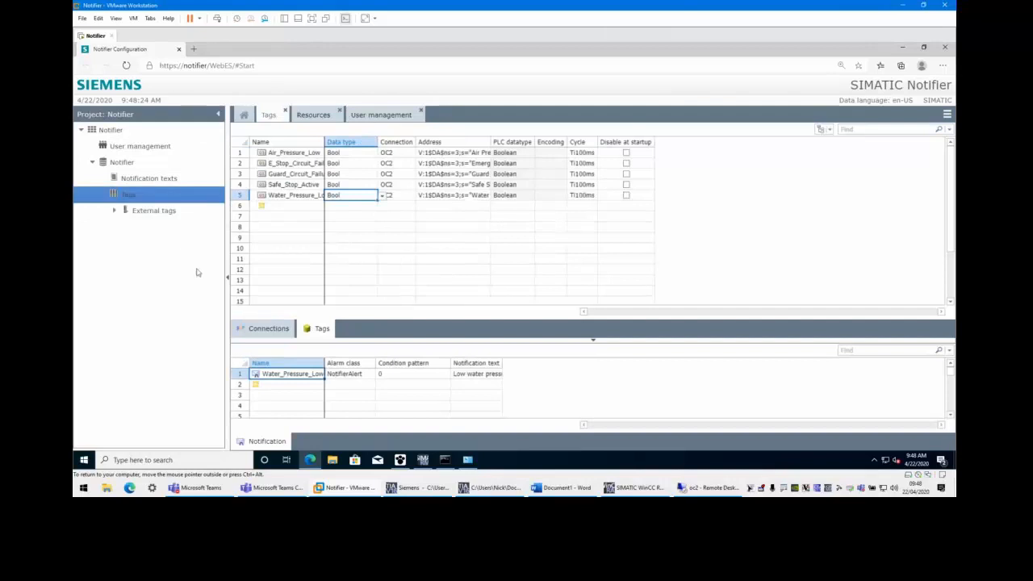
# Confirm connection OC2 stays OPC UA, then list the external tags with a wider Name column
pyautogui.click(263, 333)
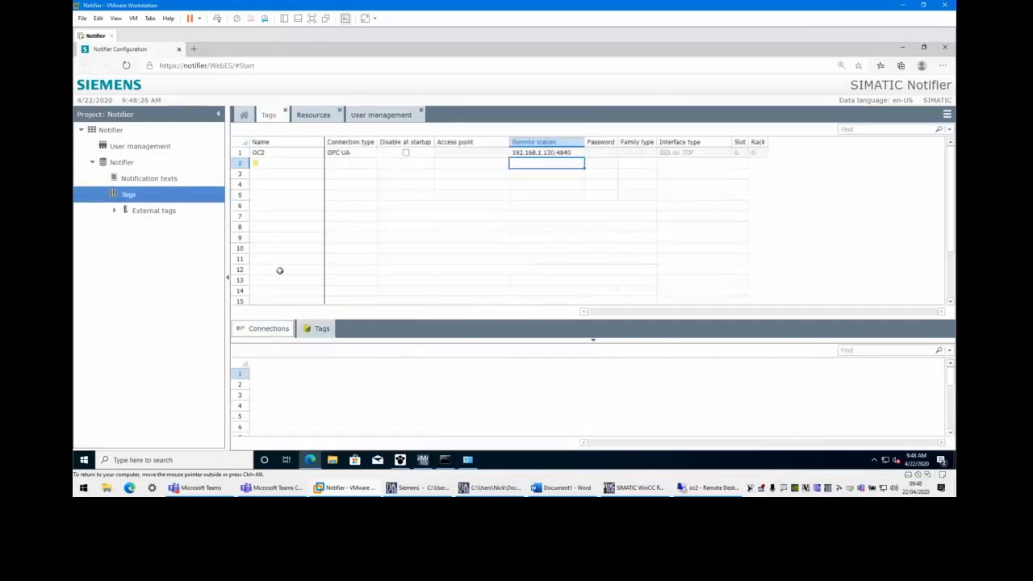
pyautogui.click(337, 153)
pyautogui.click(380, 155)
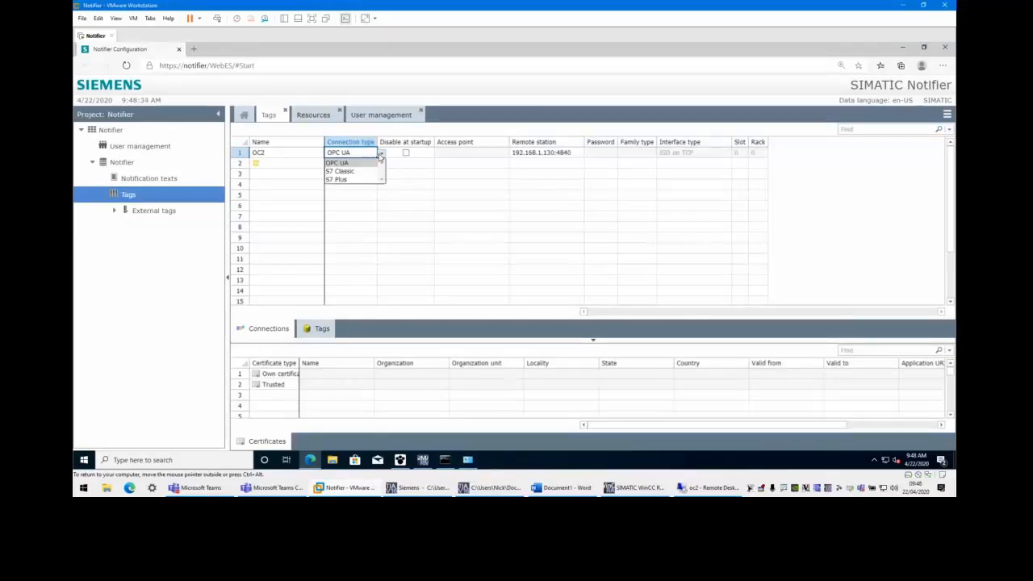
pyautogui.click(304, 182)
pyautogui.click(308, 165)
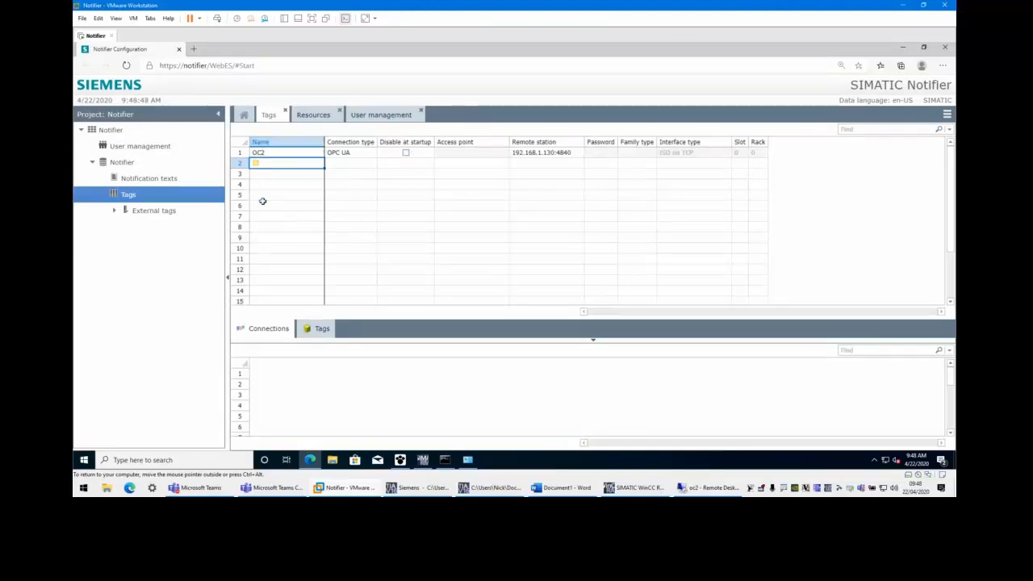
pyautogui.click(169, 213)
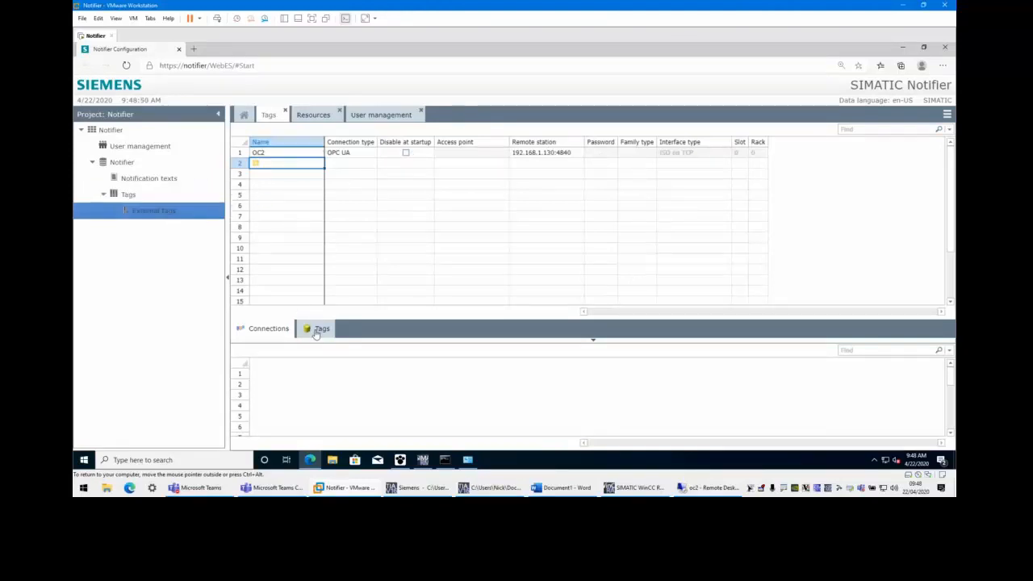
pyautogui.moveTo(325, 142); pyautogui.dragTo(358, 142)
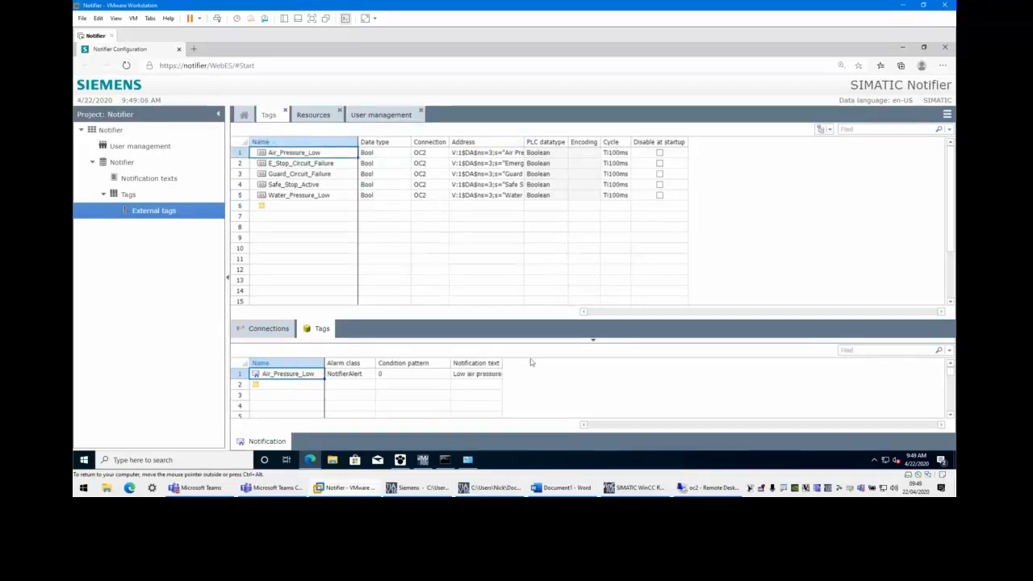
# Widen the Notification text column to read 'Low air pressure', then open the Notifier management page
pyautogui.moveTo(503, 364); pyautogui.dragTo(685, 364)
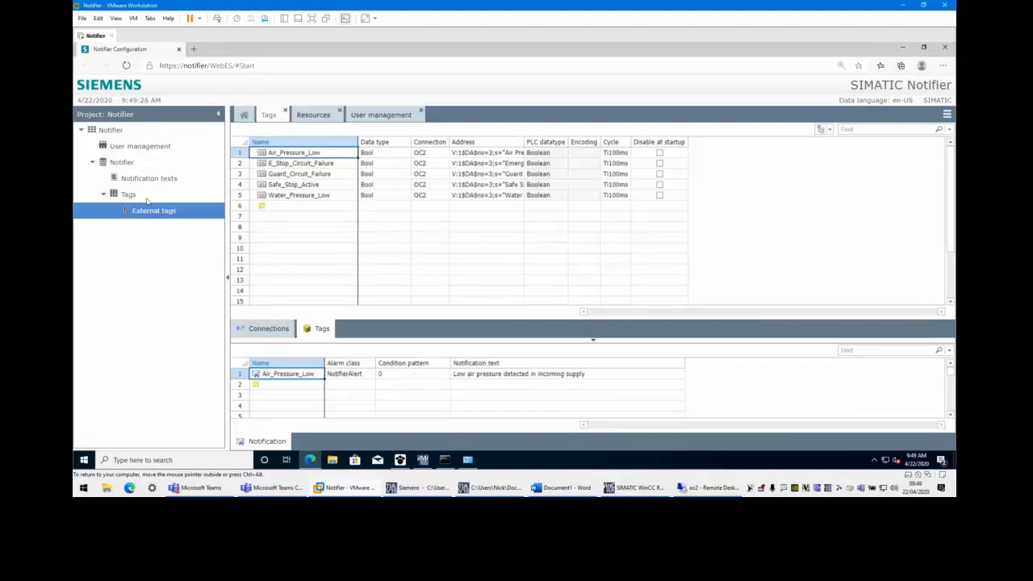
pyautogui.click(119, 134)
pyautogui.click(121, 162)
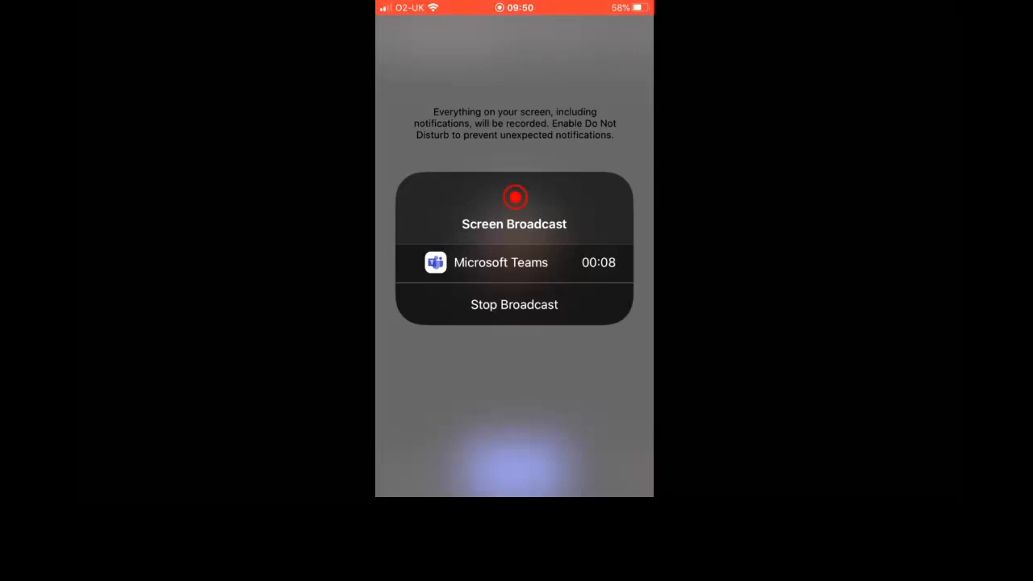
# Launch SIMATIC Notifier on the phone, dismiss the disconnection warning, and scroll Overview to the latest alerts
pyautogui.press('Home')
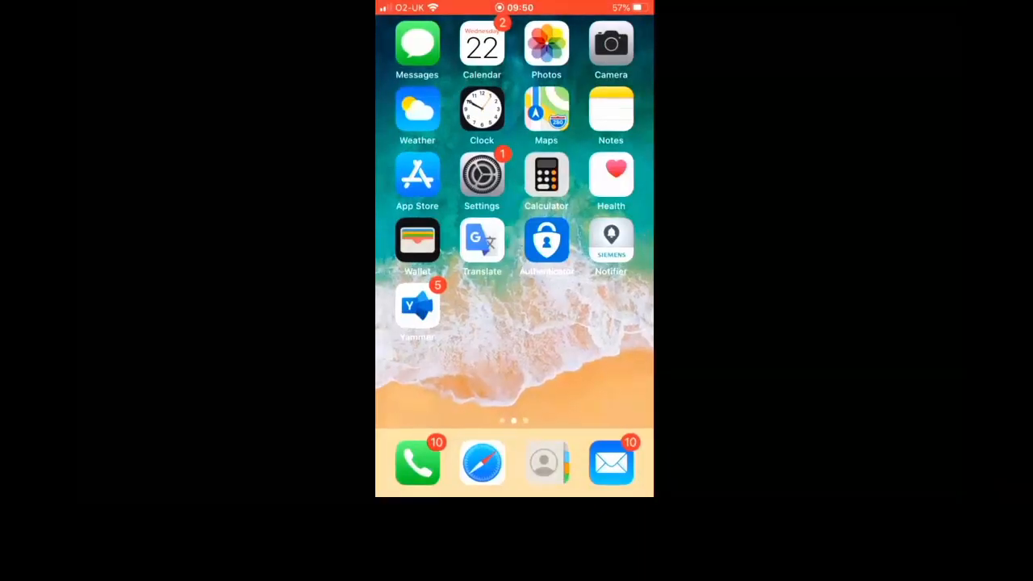
pyautogui.click(610, 240)
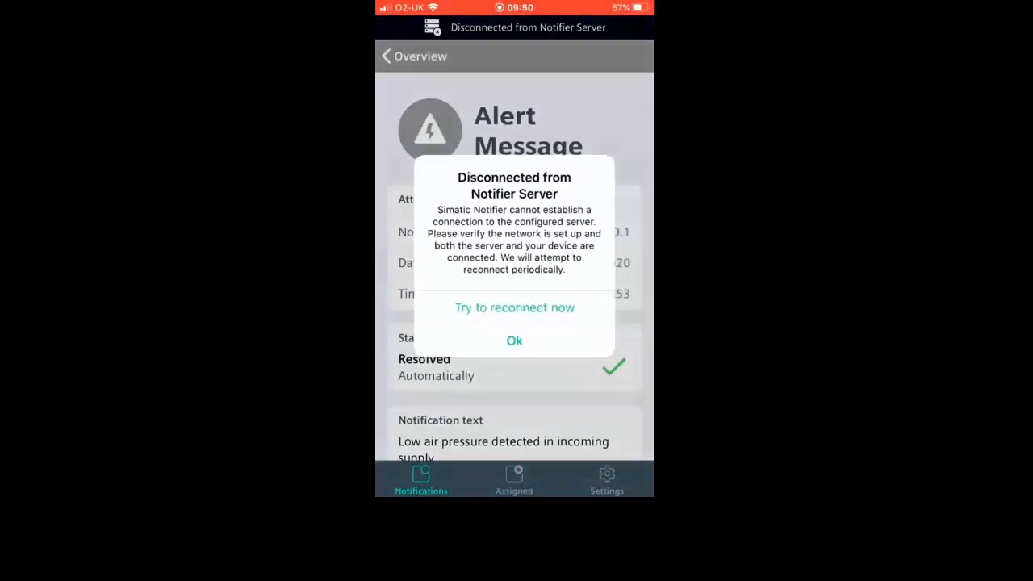
pyautogui.click(514, 341)
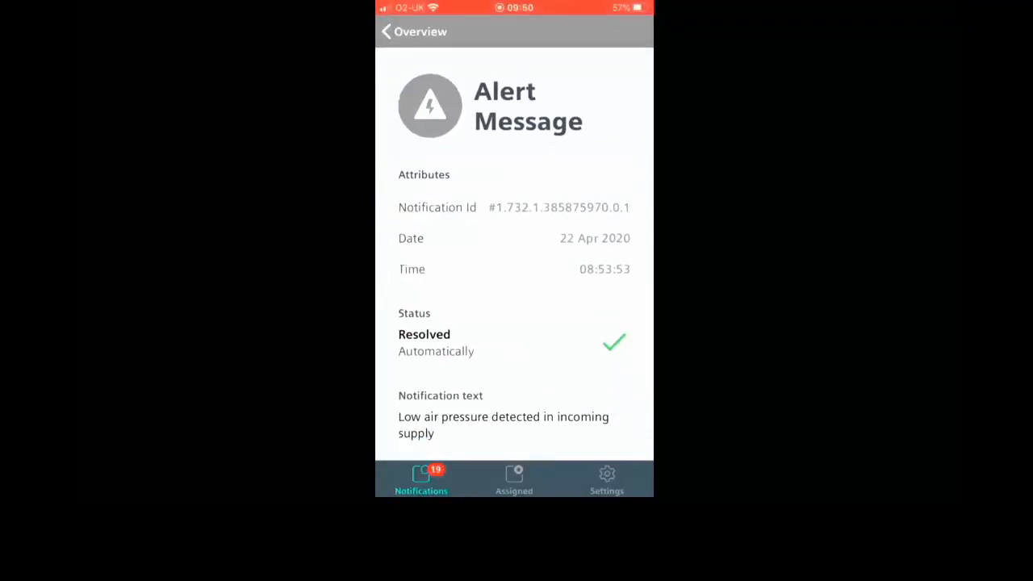
pyautogui.click(413, 33)
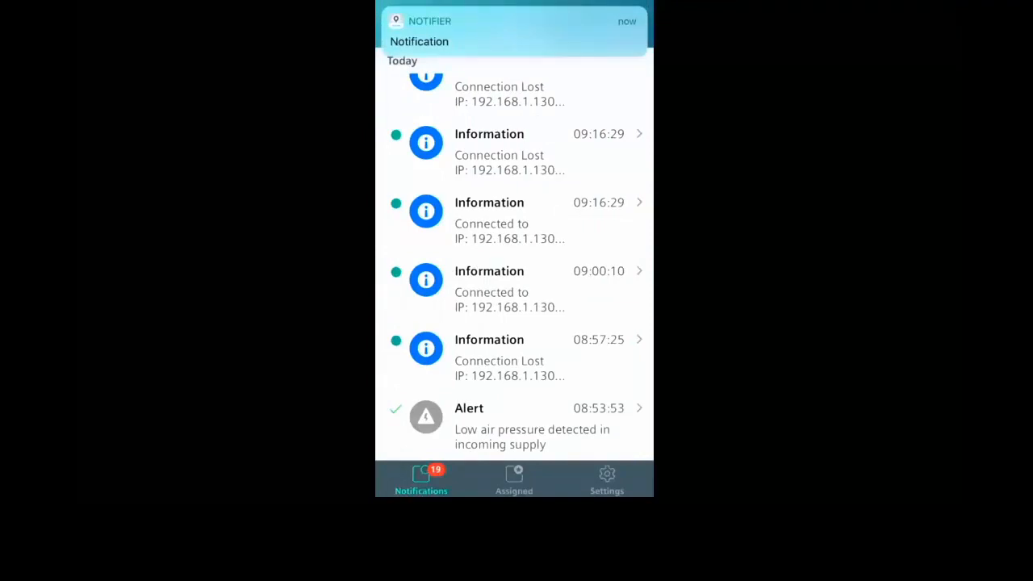
pyautogui.scroll(10, 514, 266)
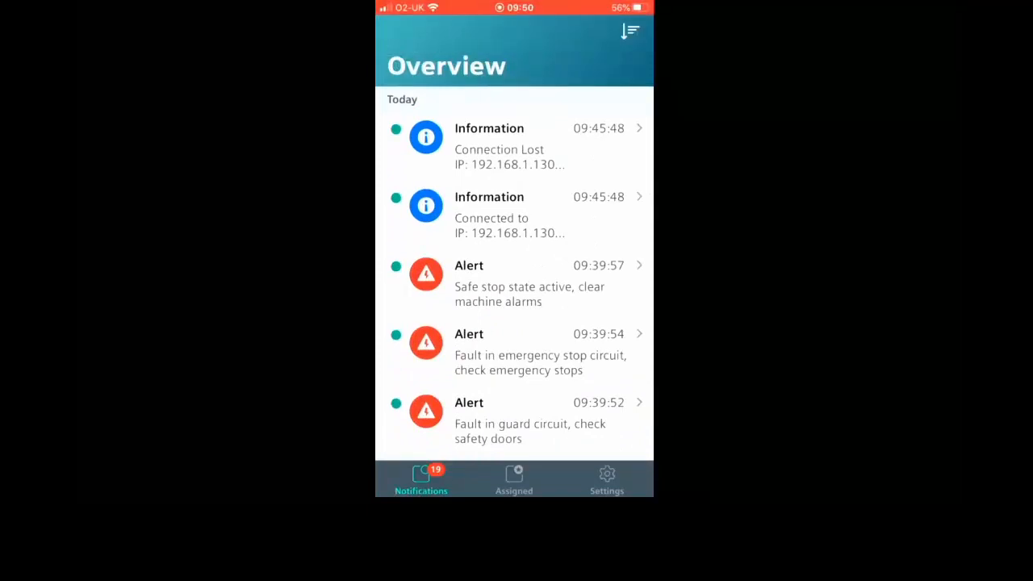
# Accept the 09:39:57 Safe stop alert, then open the incoming 09:51:36 low air pressure alert
pyautogui.click(514, 282)
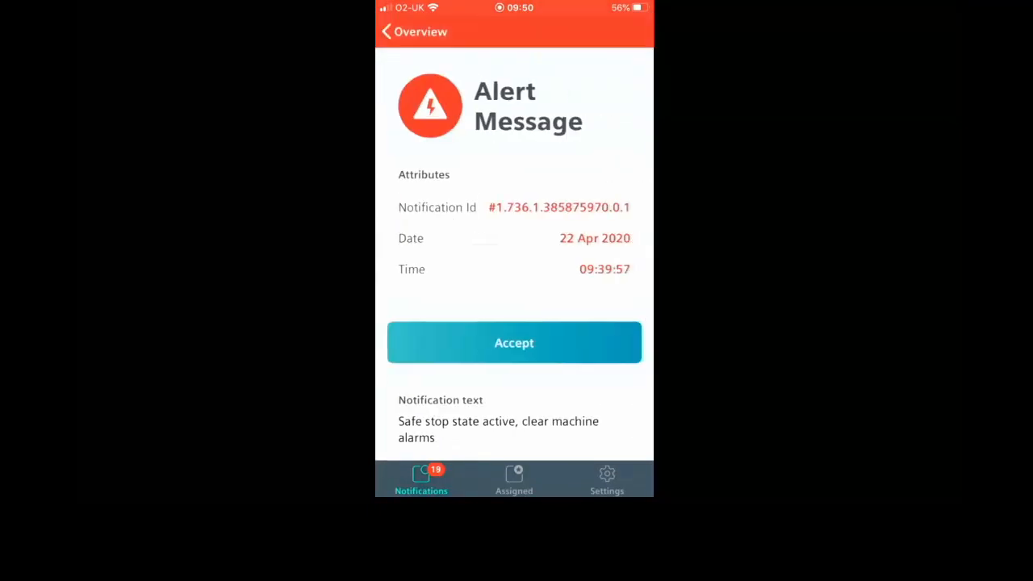
pyautogui.scroll(-2, 514, 252)
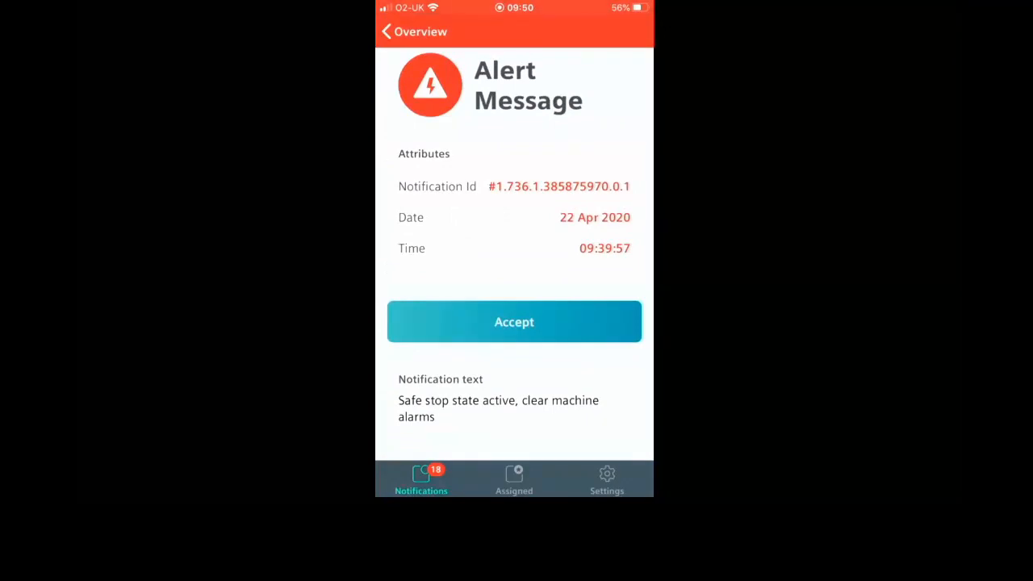
pyautogui.click(514, 321)
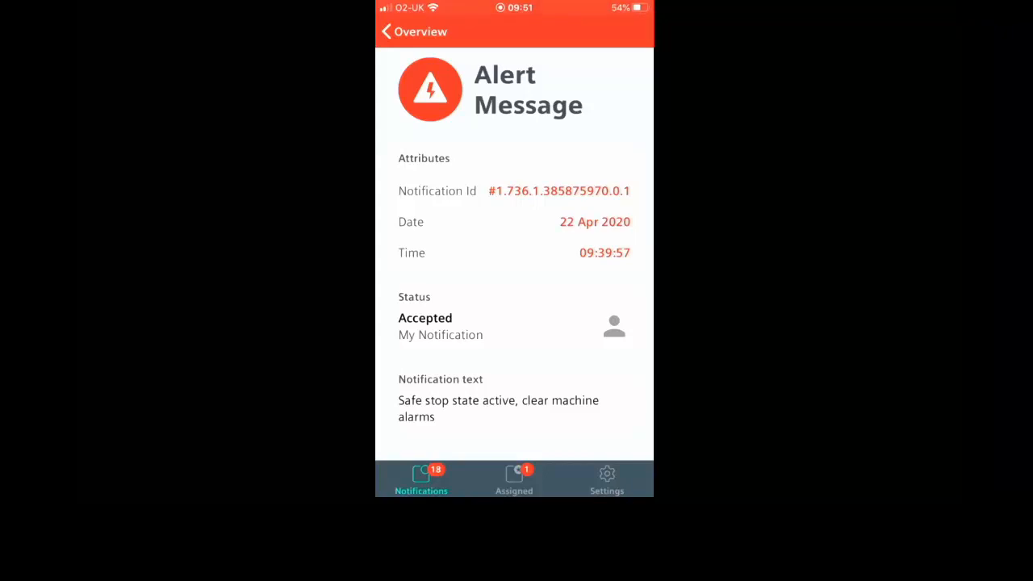
pyautogui.press('Home')
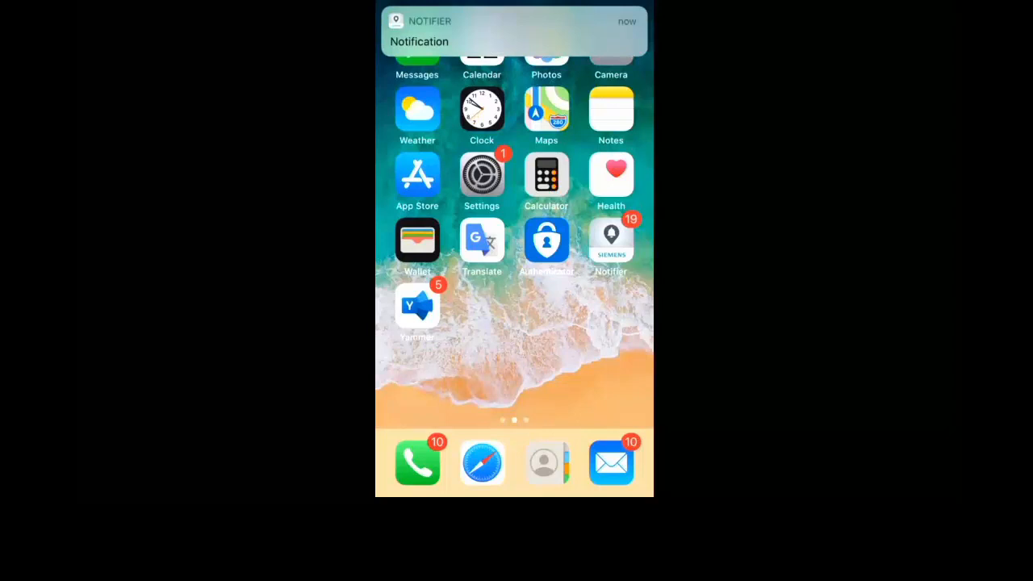
pyautogui.click(514, 32)
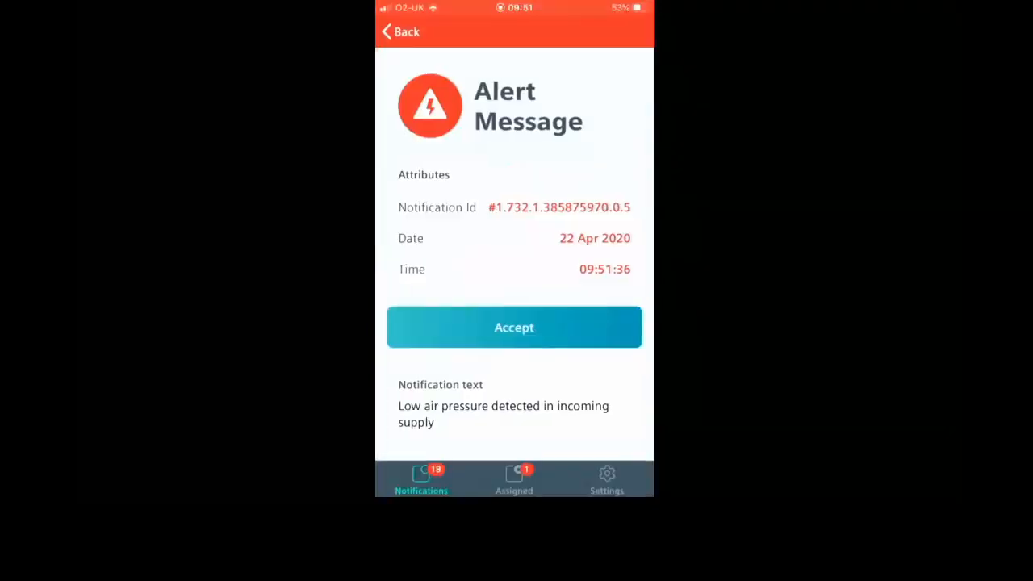